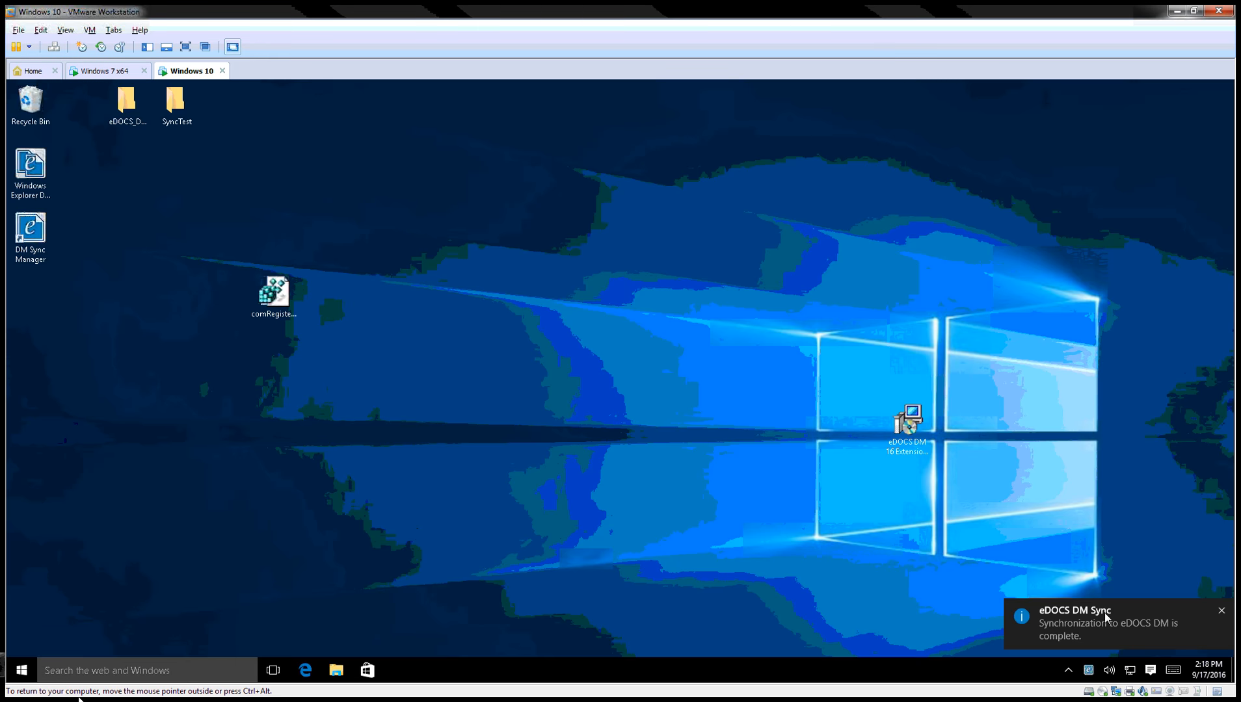
Open the DM Sync Manager from the sync notification, reposition it, then close it.
{"action": "left_click", "coordinate": [1099, 621]}
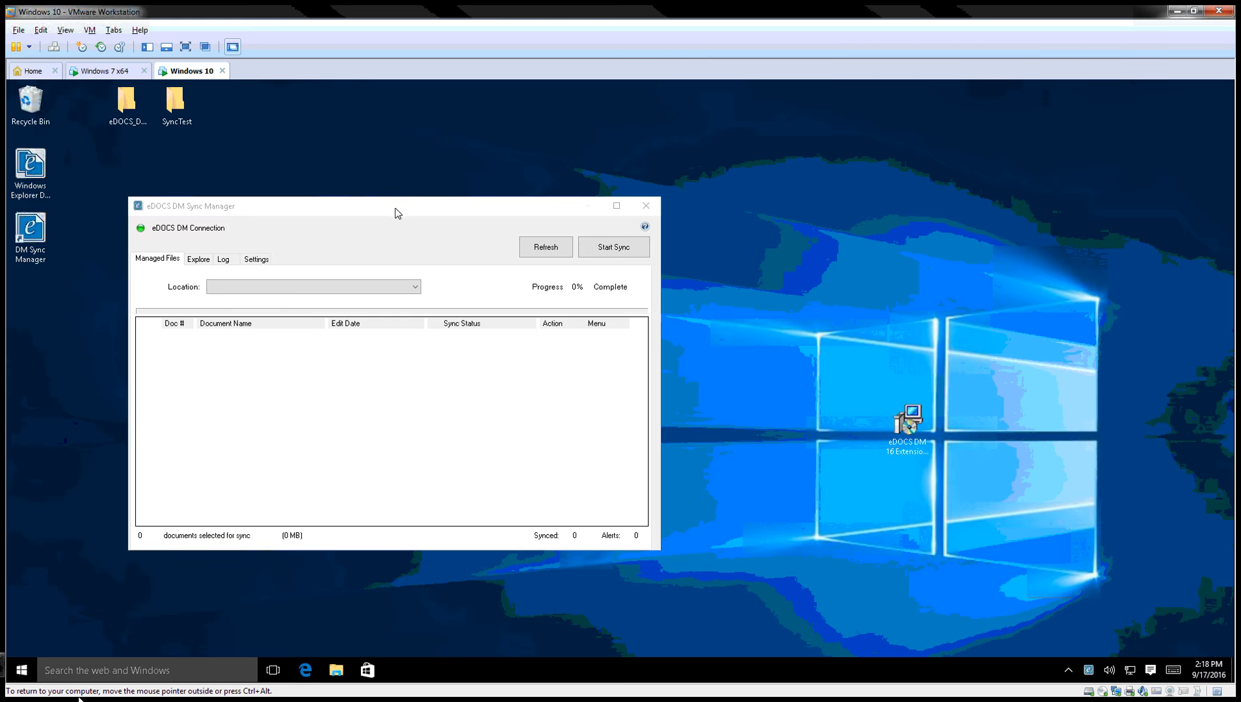
{"action": "left_click_drag", "start_coordinate": [397, 212], "coordinate": [638, 231]}
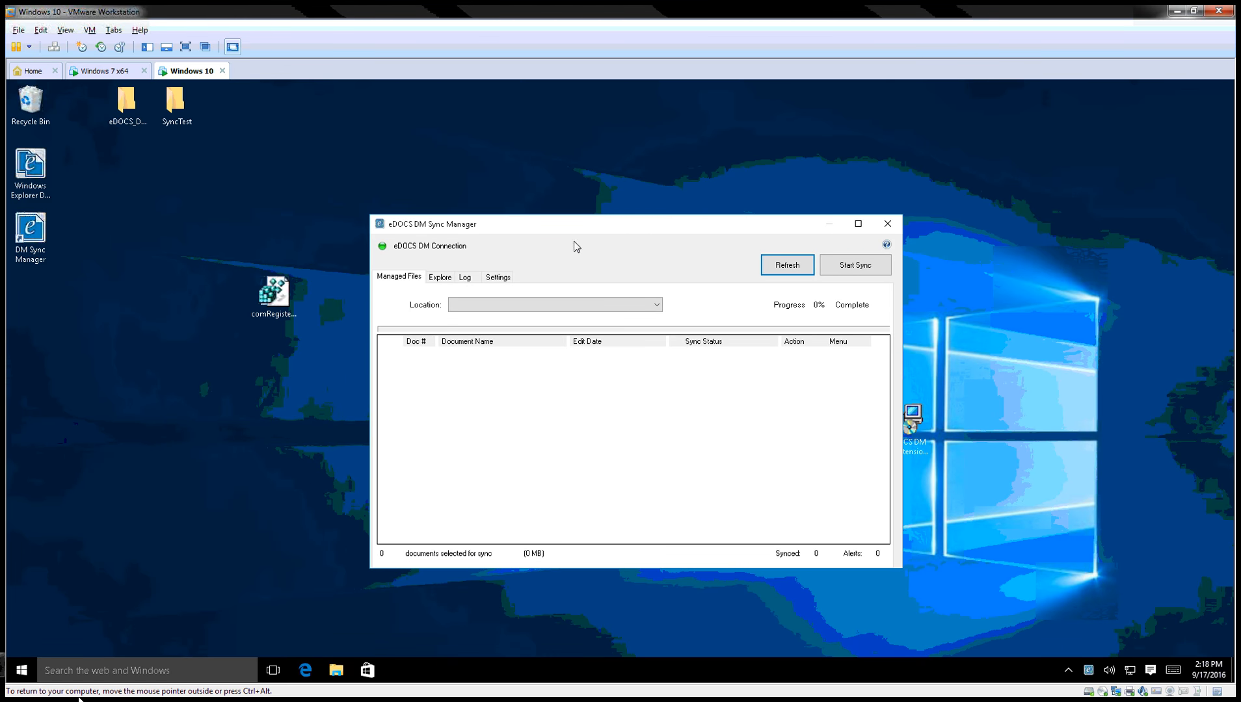
{"action": "left_click", "coordinate": [888, 224]}
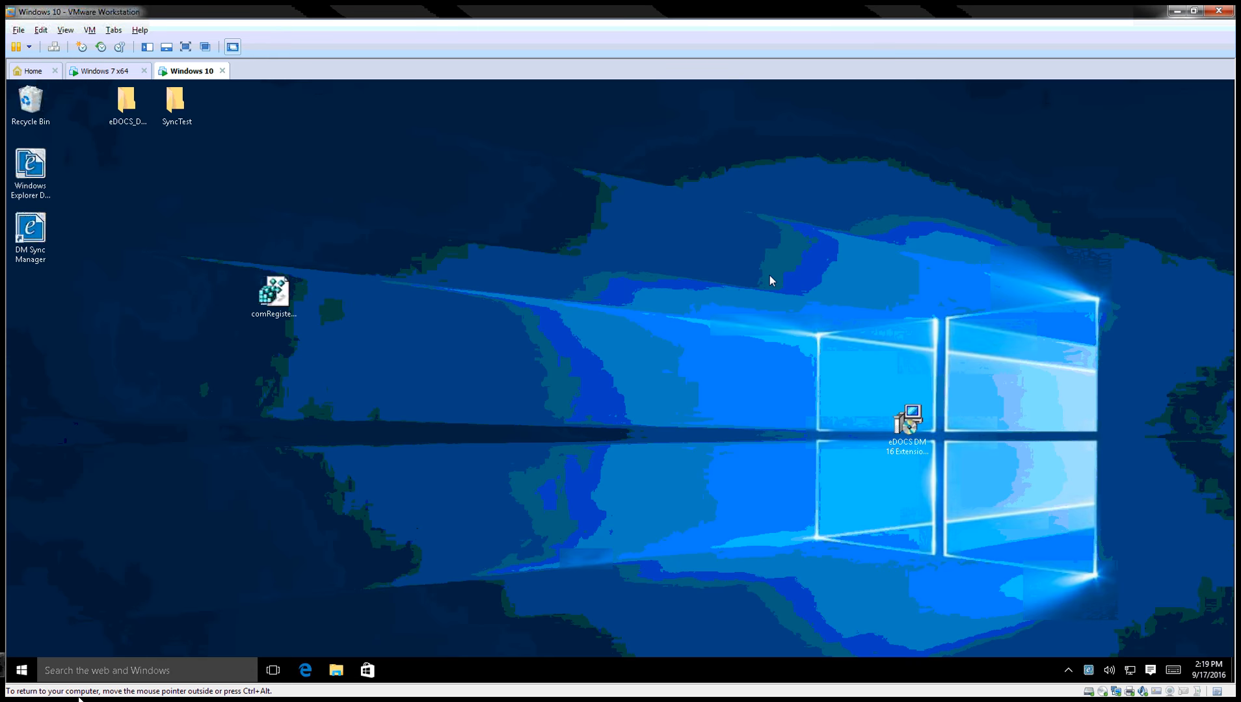
Browse into SyncTest › Capstone and bring up the TaskStream folder's context options.
{"action": "double_click", "coordinate": [183, 118]}
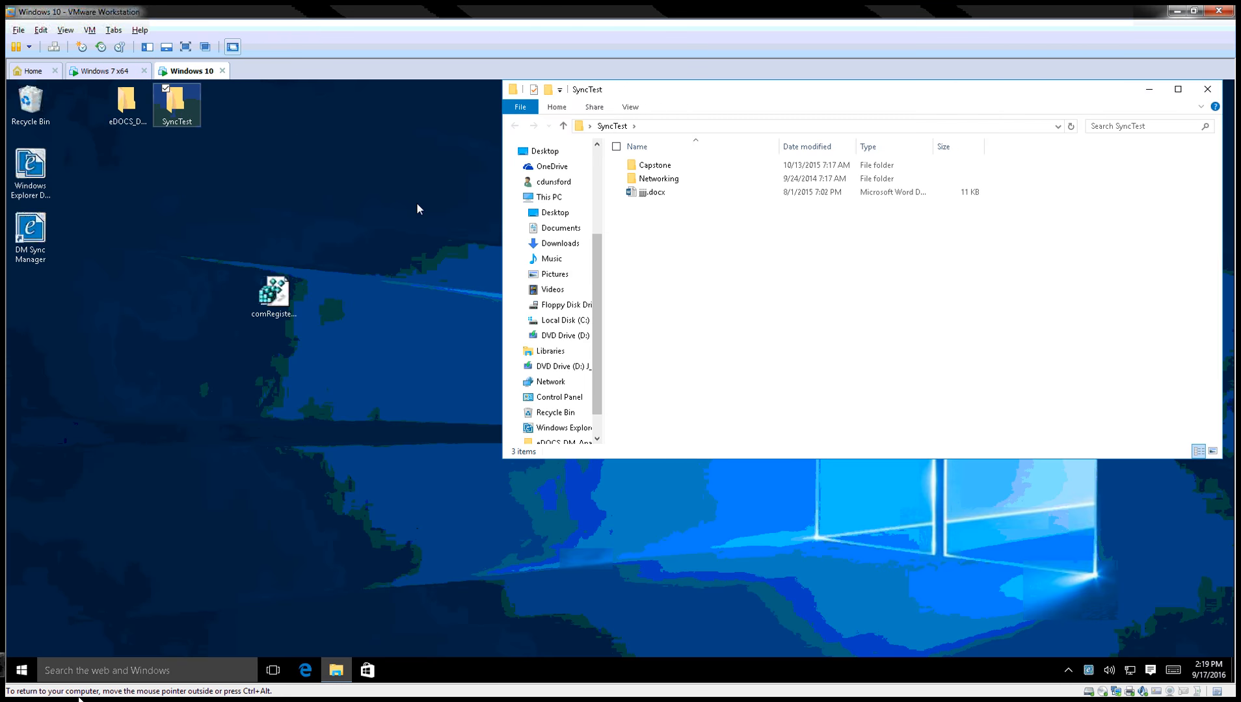
{"action": "double_click", "coordinate": [675, 167]}
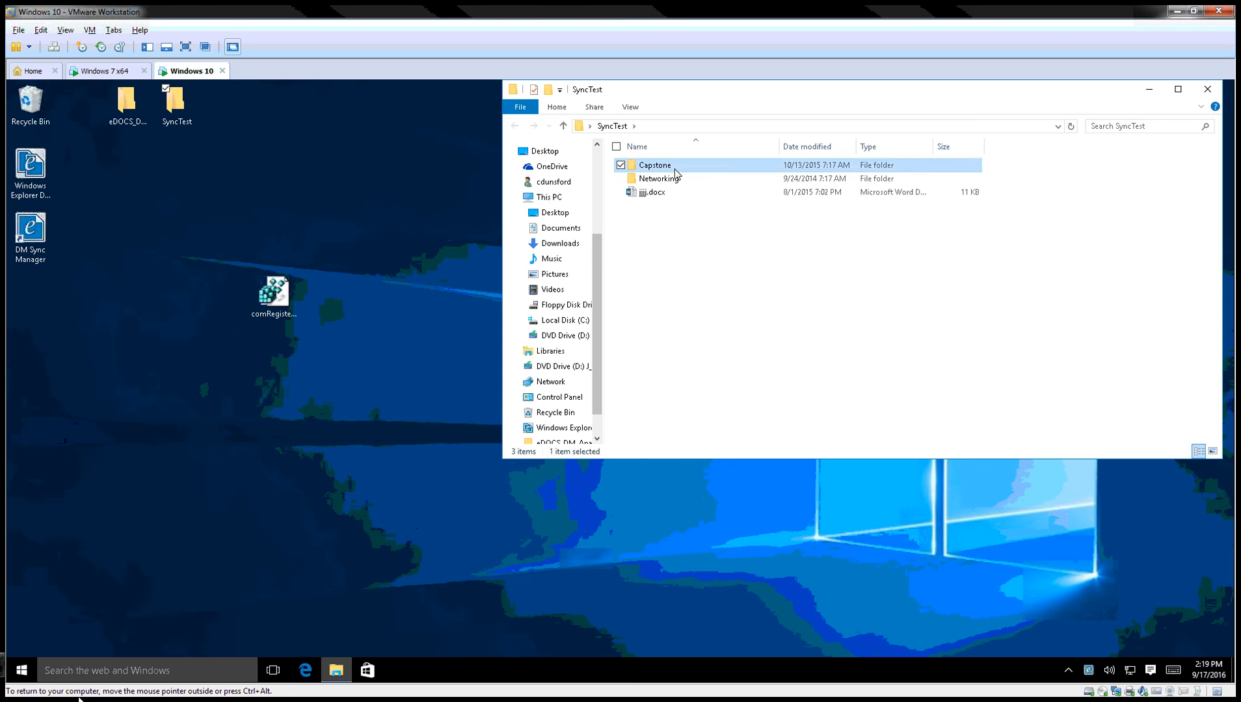
{"action": "double_click", "coordinate": [675, 167]}
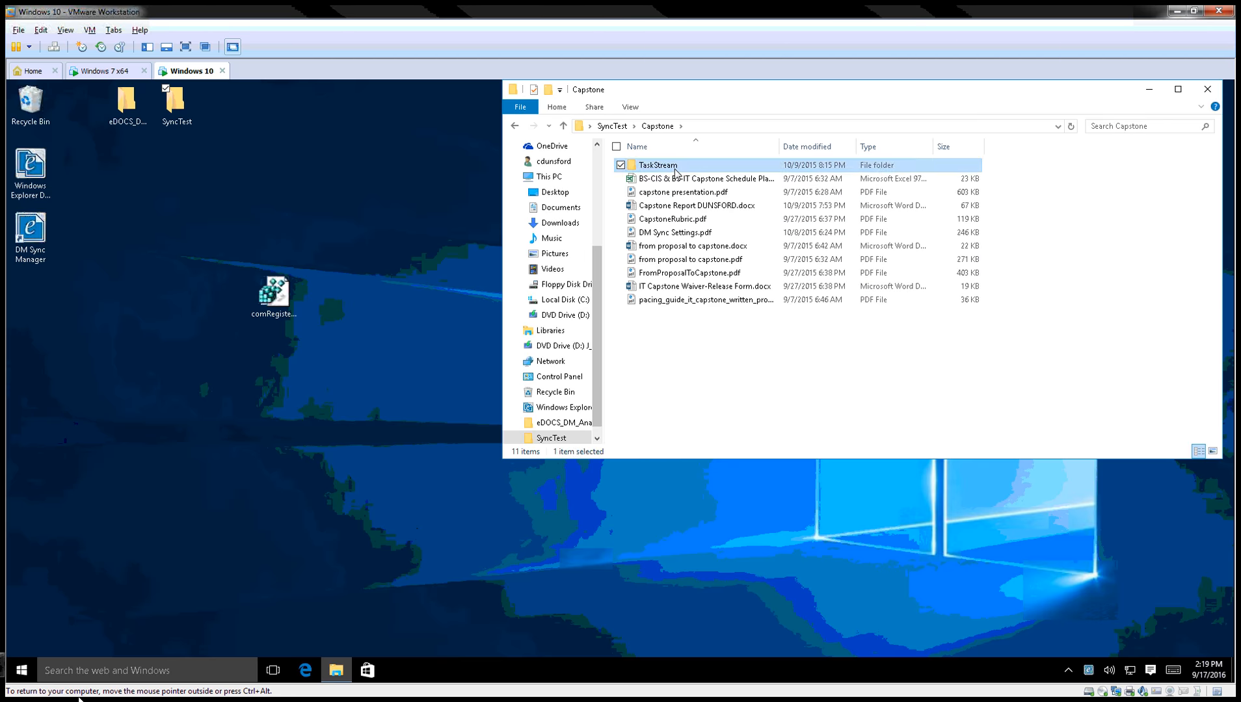
{"action": "left_click", "coordinate": [669, 129]}
{"action": "right_click", "coordinate": [675, 168]}
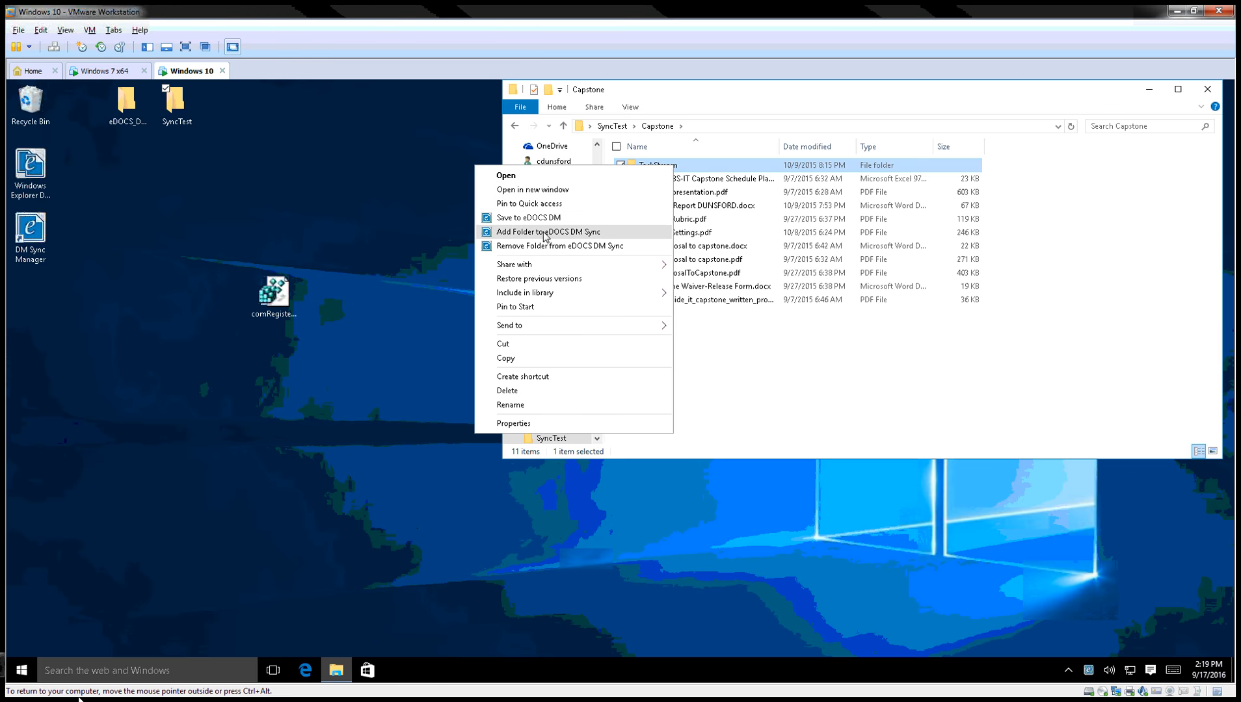
Add TaskStream to eDOCS DM Sync and log on to the LEGAL library with the account password.
{"action": "left_click", "coordinate": [545, 233]}
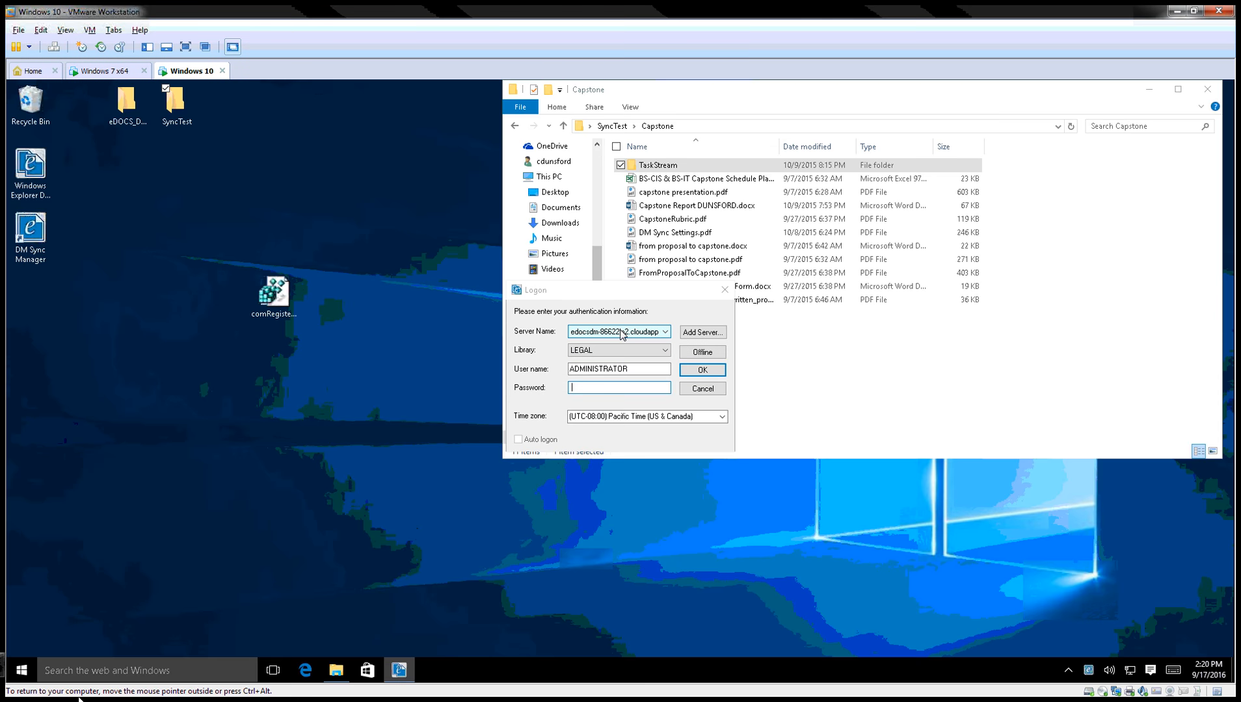
{"action": "left_click", "coordinate": [634, 368]}
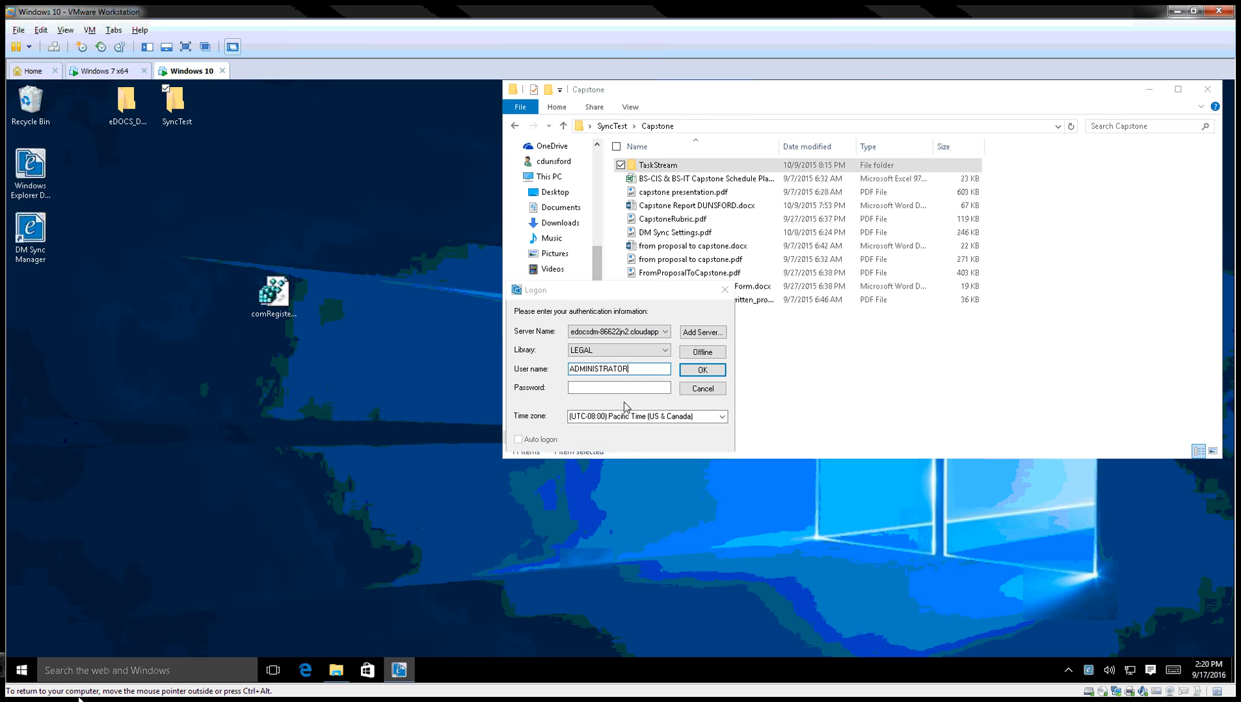
{"action": "left_click", "coordinate": [615, 387]}
{"action": "type", "text": "•••••••••••"}
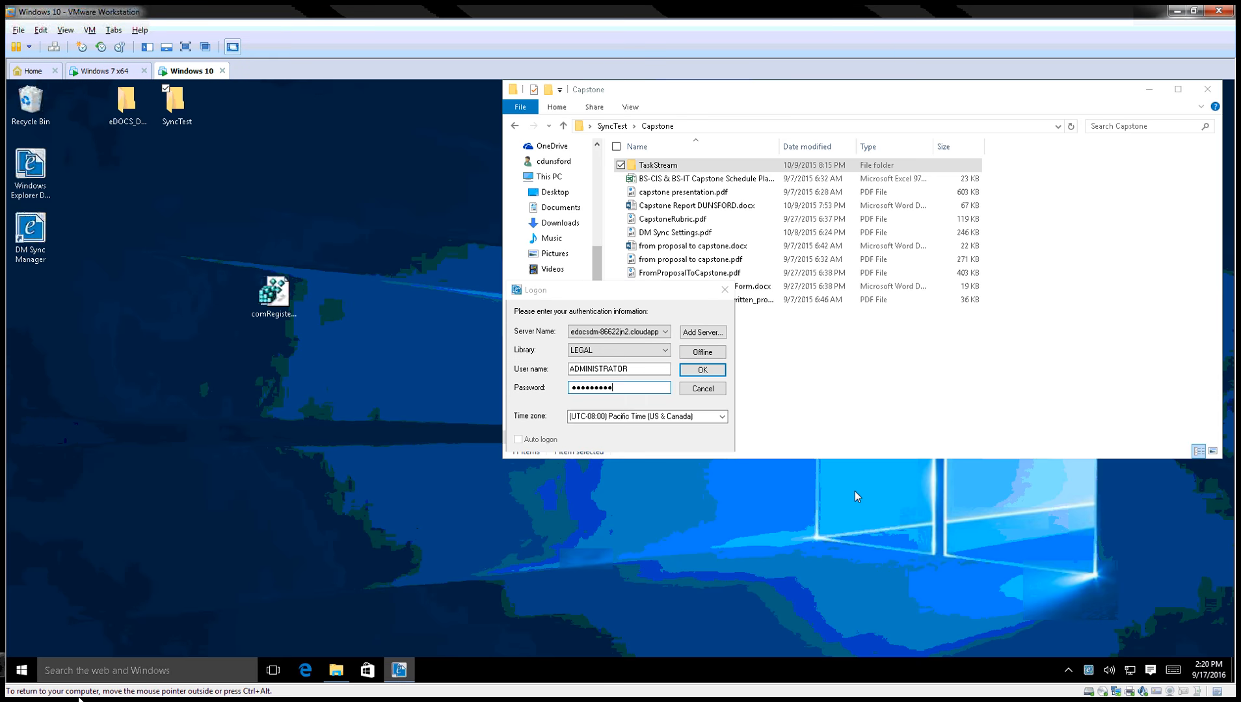
{"action": "key", "text": "Return"}
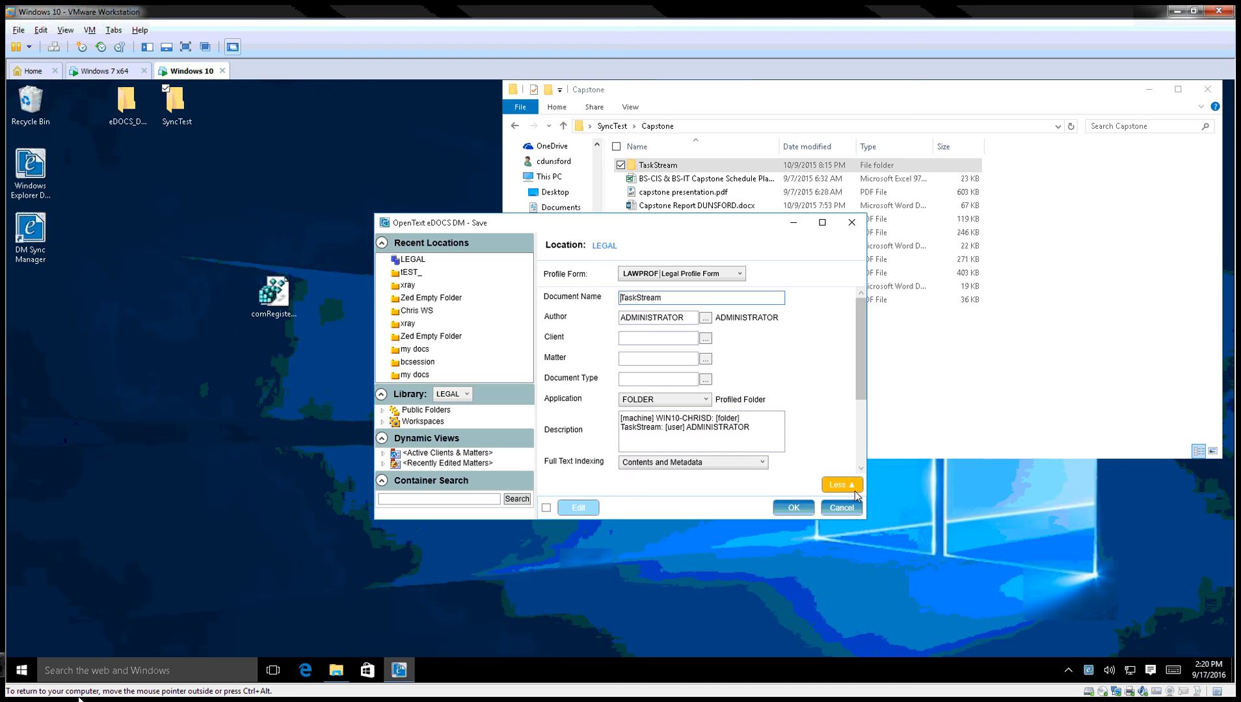
Set Matter and Document Type to DEFAULT in the Legal Profile Form and save TaskStream to DM.
{"action": "left_click_drag", "start_coordinate": [637, 225], "coordinate": [616, 190]}
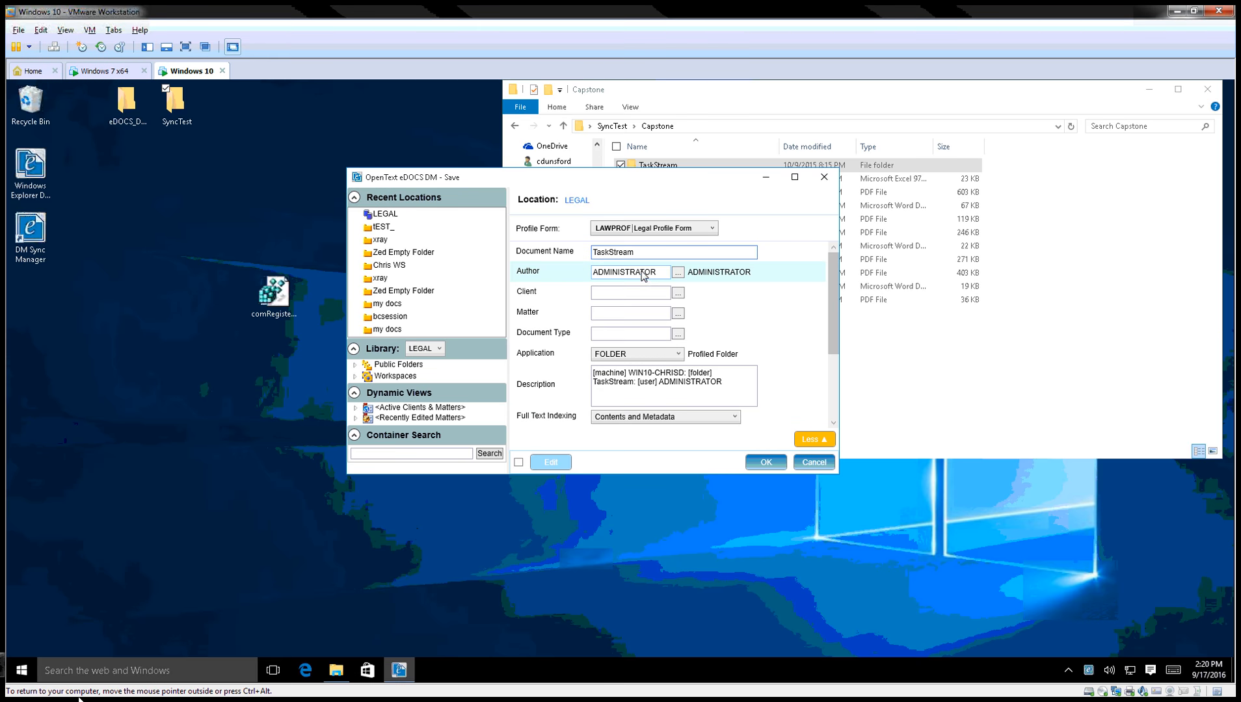
{"action": "left_click", "coordinate": [620, 311]}
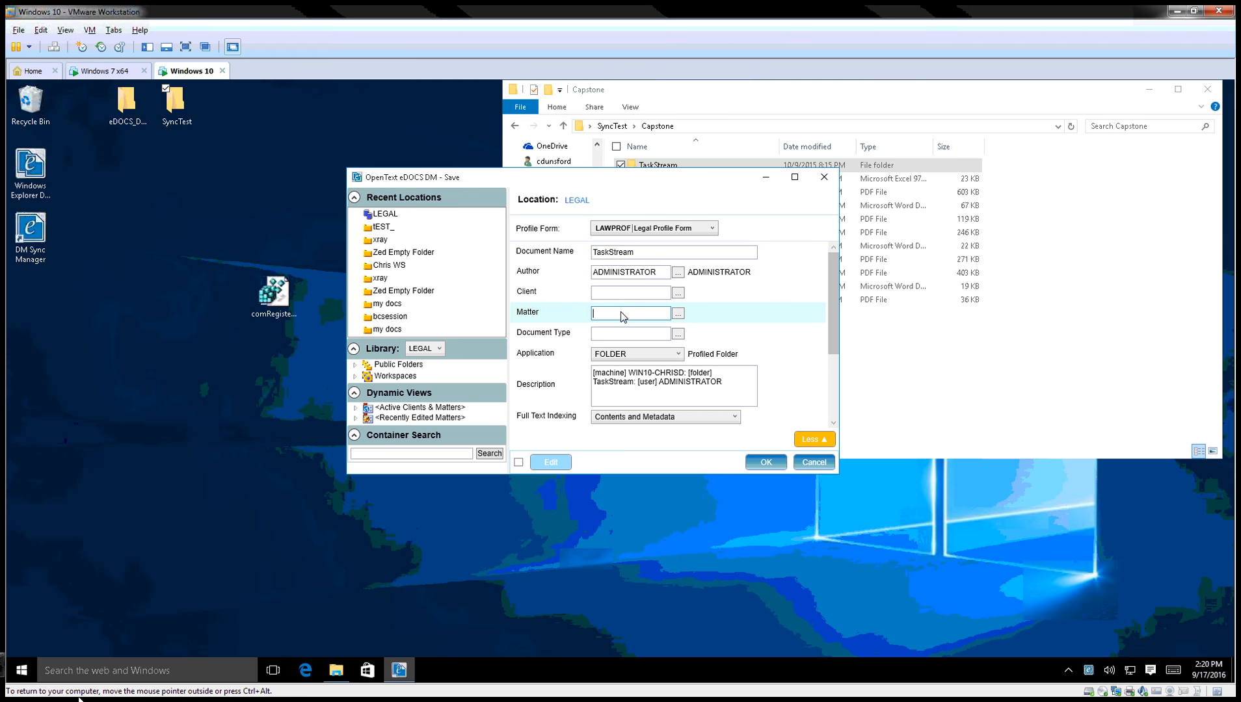
{"action": "type", "text": "def"}
{"action": "key", "text": "Tab"}
{"action": "type", "text": "def"}
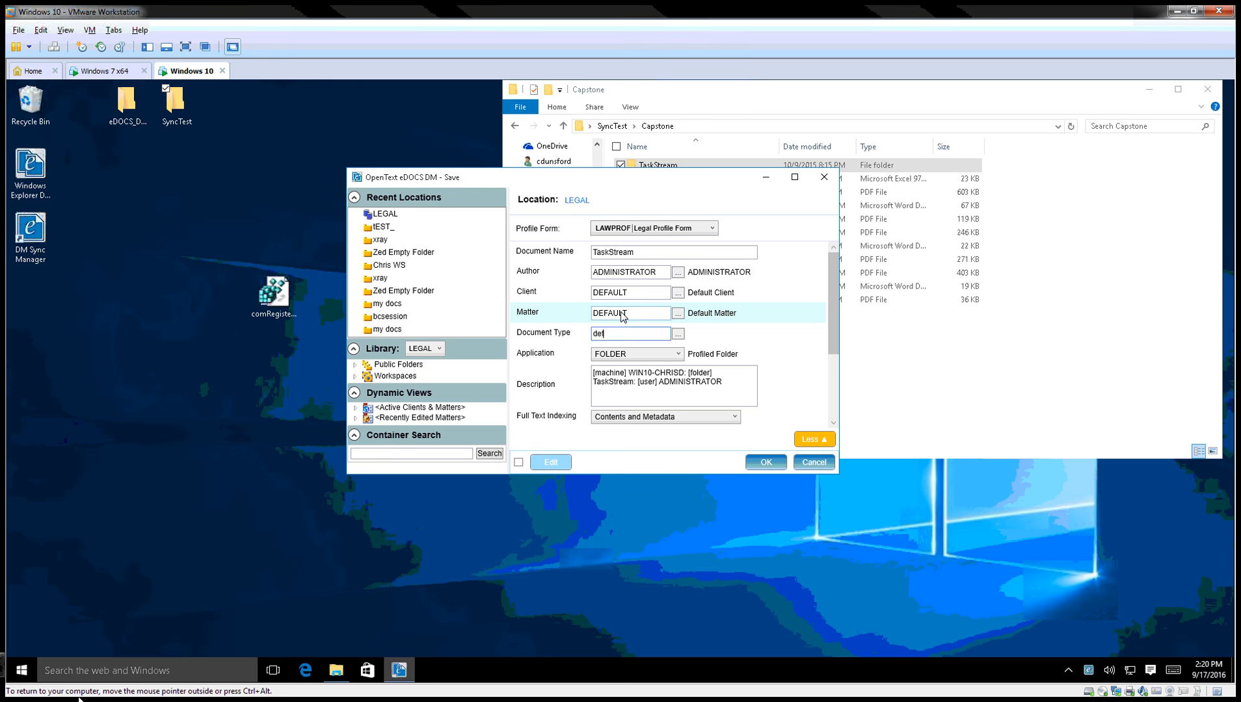
{"action": "key", "text": "Tab"}
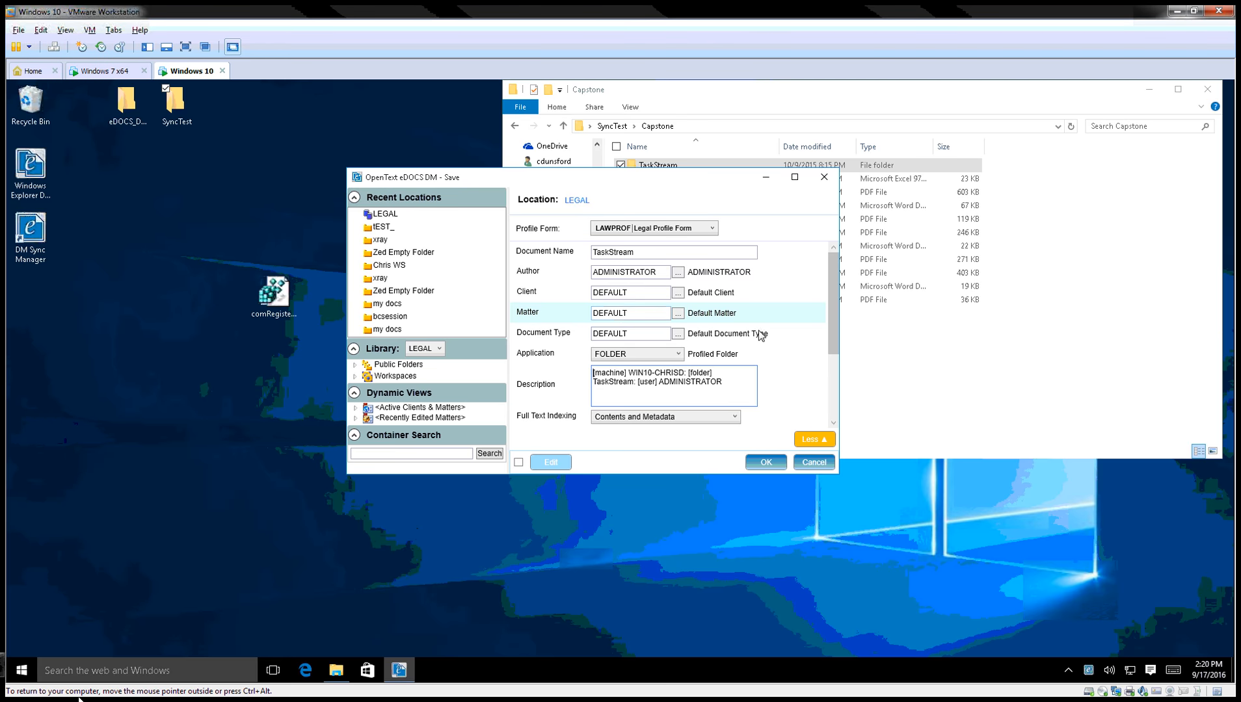
{"action": "left_click", "coordinate": [763, 462]}
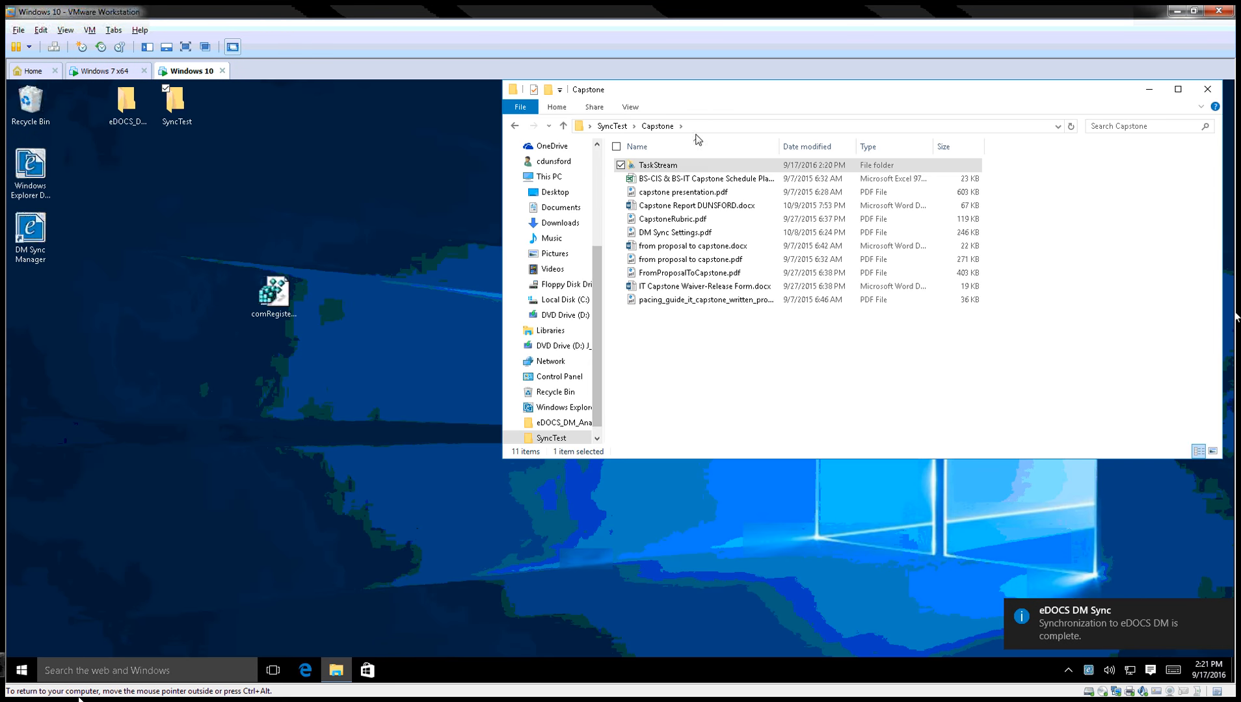
Open the TaskStream folder, widen the Name column, and open Capstone Report DUNSFORD.docx.
{"action": "double_click", "coordinate": [647, 166]}
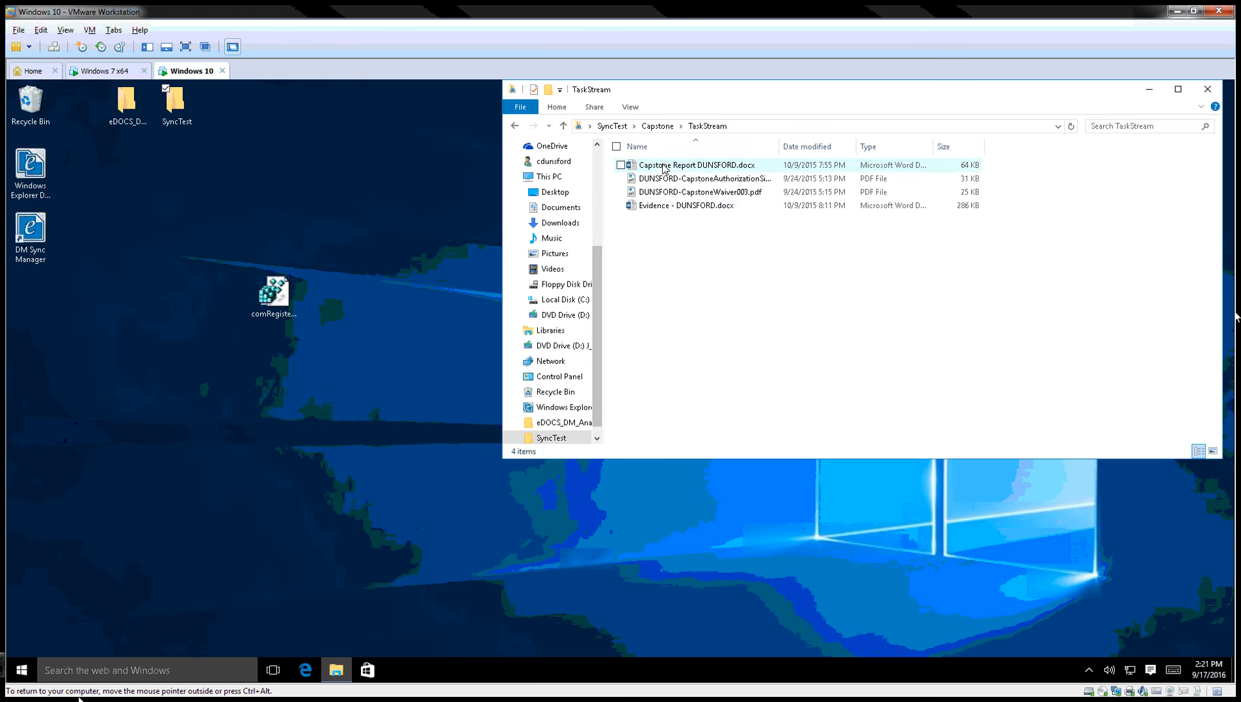
{"action": "double_click", "coordinate": [779, 146]}
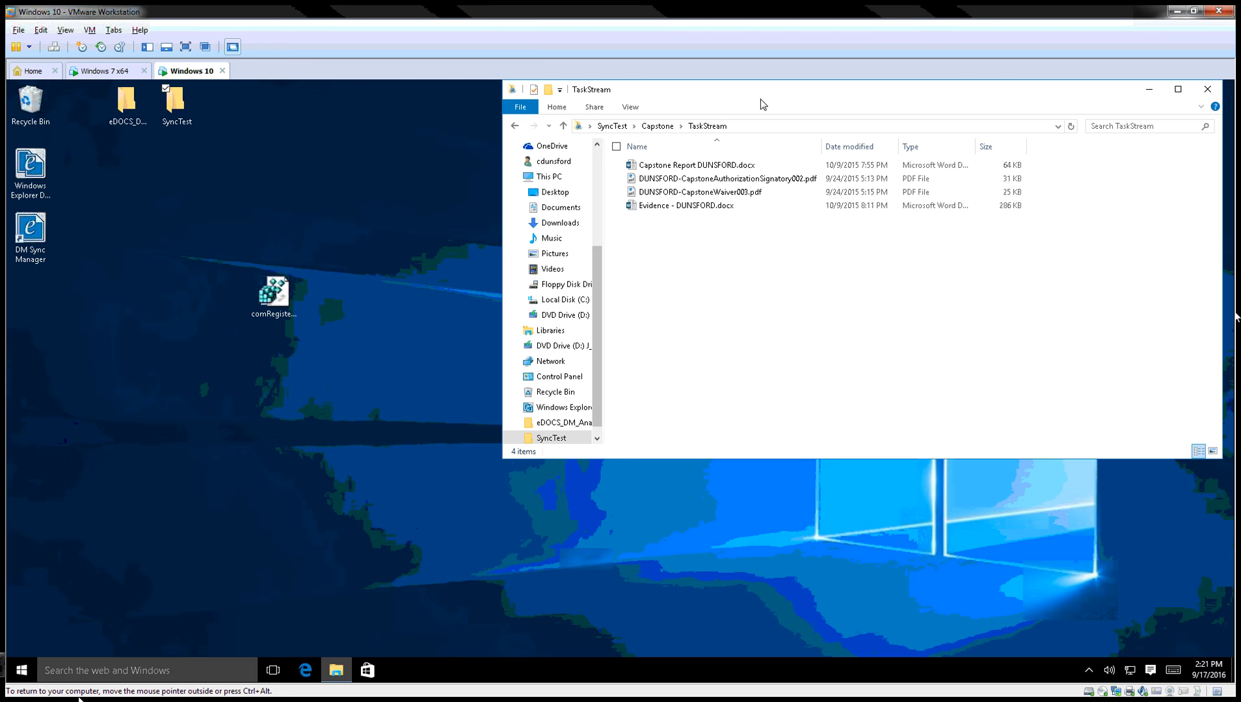
{"action": "left_click_drag", "start_coordinate": [760, 99], "coordinate": [490, 134]}
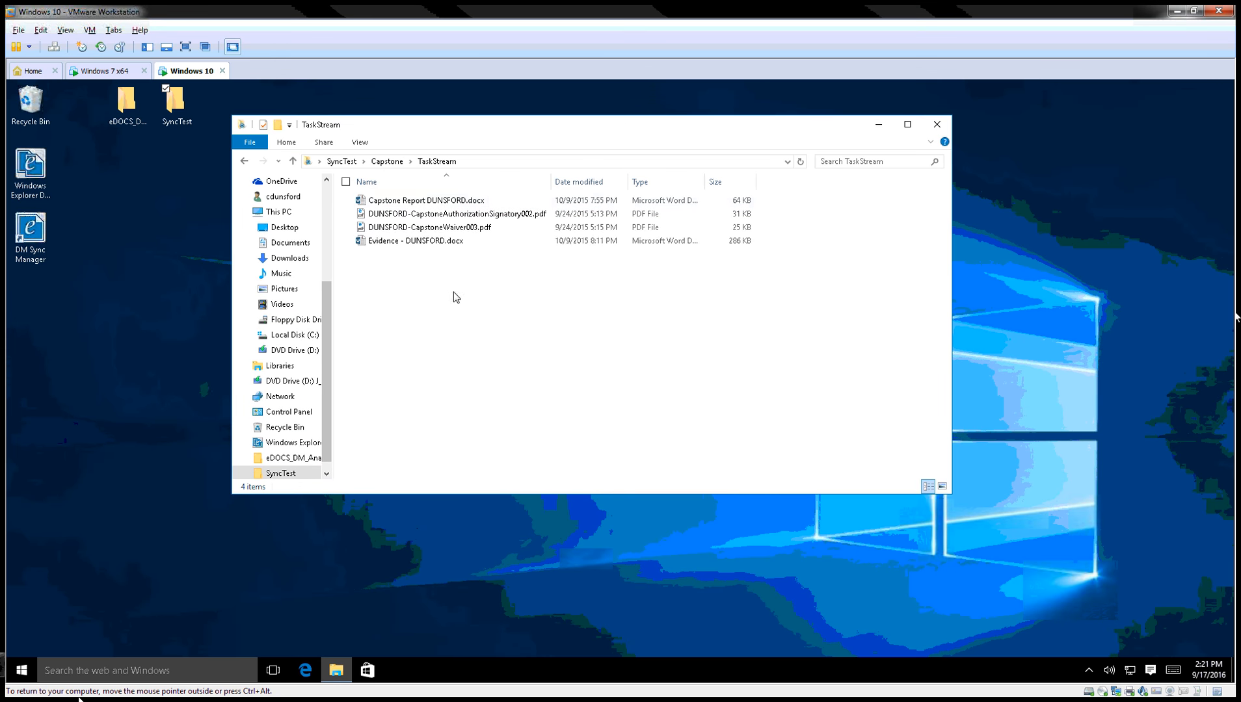
{"action": "left_click", "coordinate": [428, 204]}
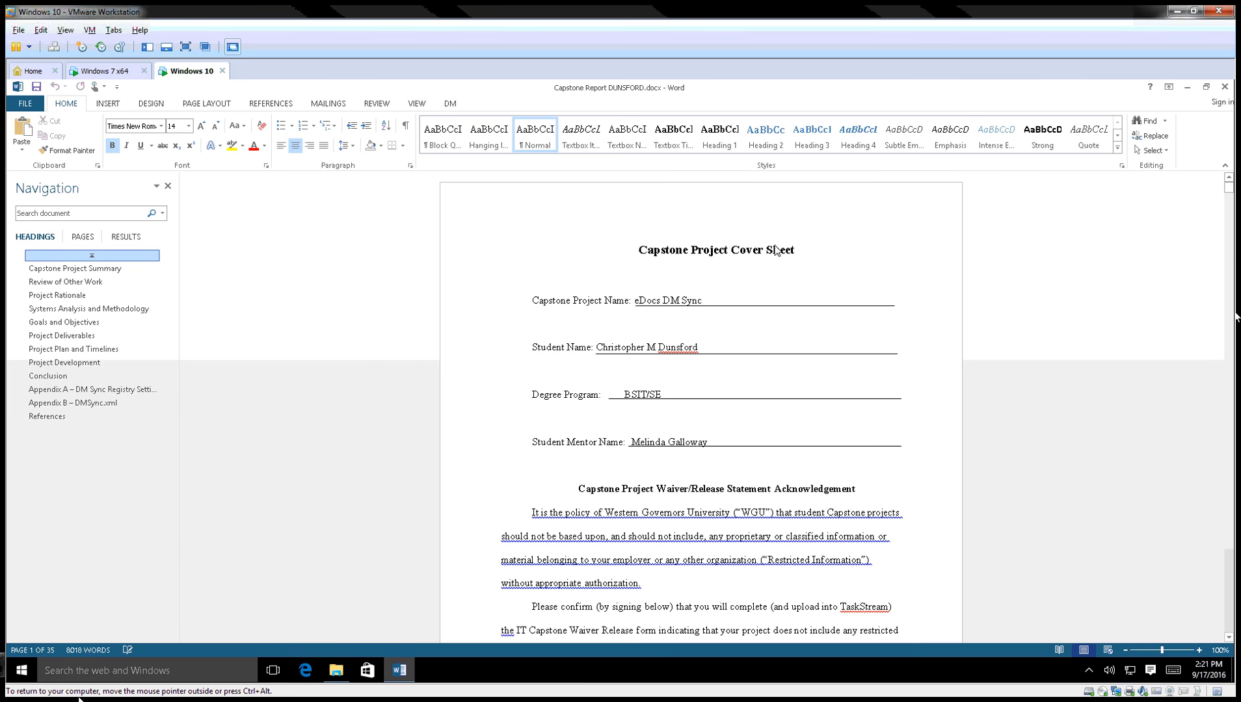
Replace 'Cover Sheet' in the heading so it reads 'Capstone Project testing sheet'.
{"action": "left_click", "coordinate": [803, 252]}
{"action": "left_click_drag", "start_coordinate": [773, 255], "coordinate": [743, 252]}
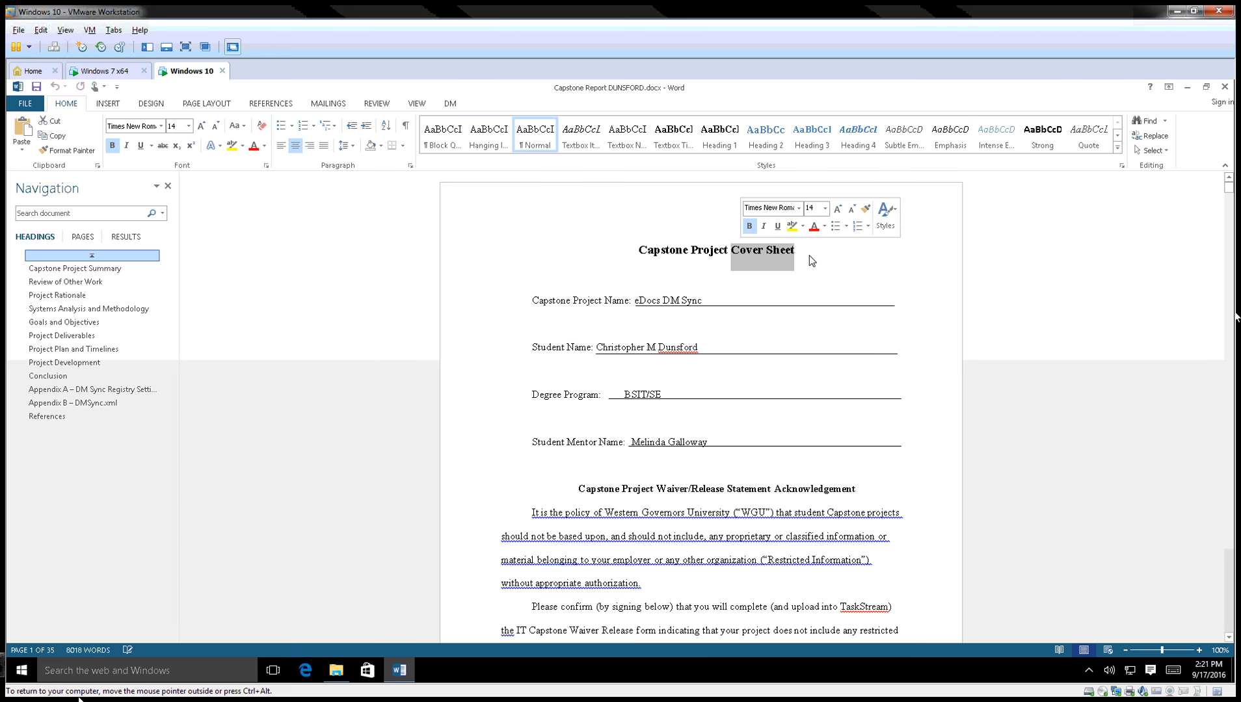
{"action": "type", "text": "tes"}
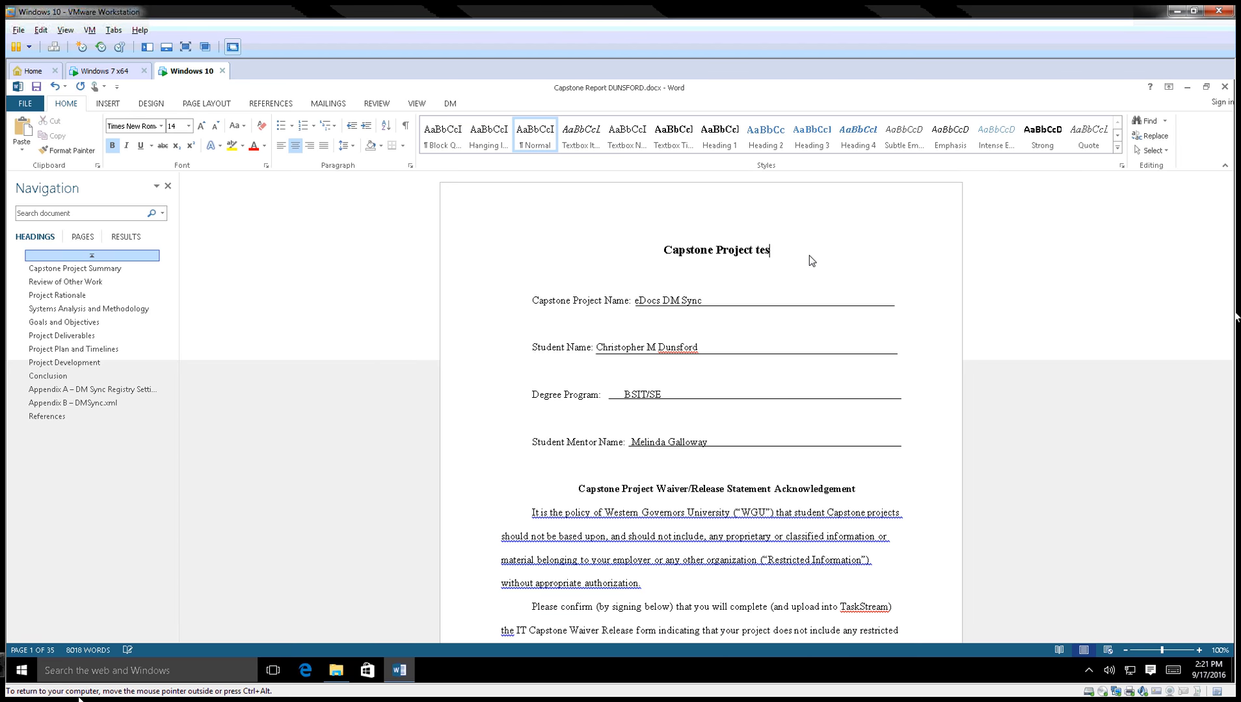
{"action": "type", "text": "ting sheet"}
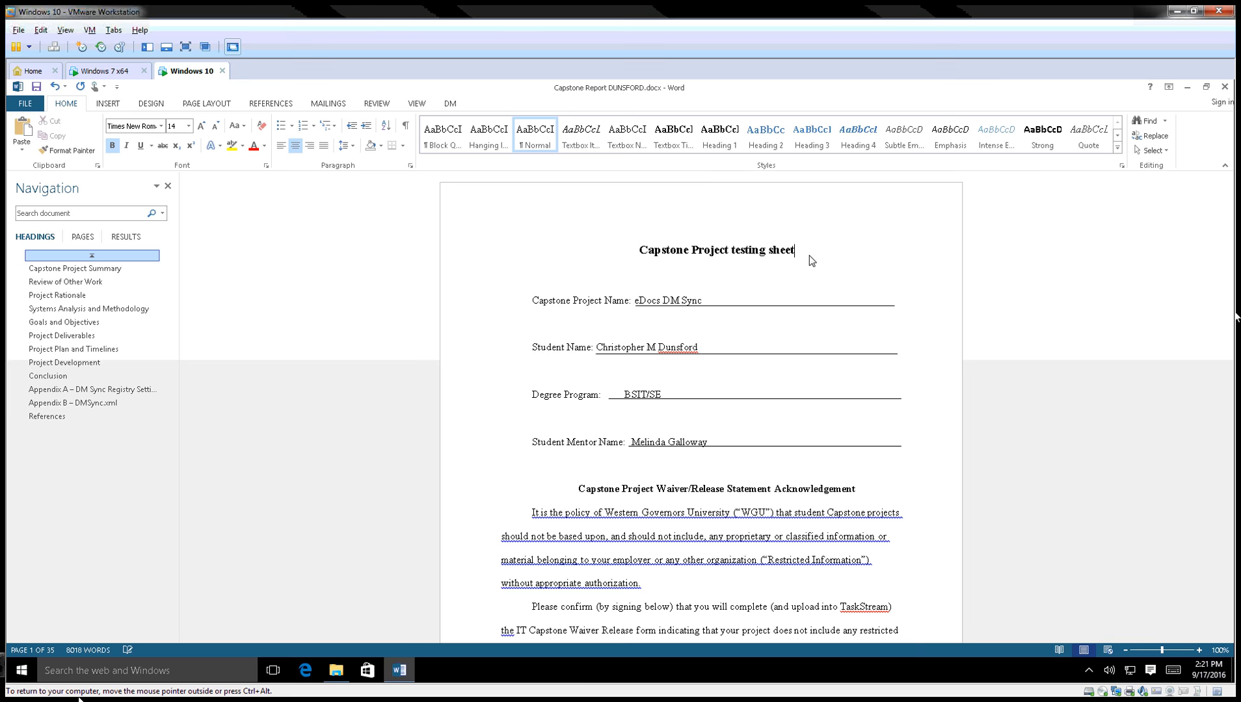
{"action": "left_click", "coordinate": [891, 284]}
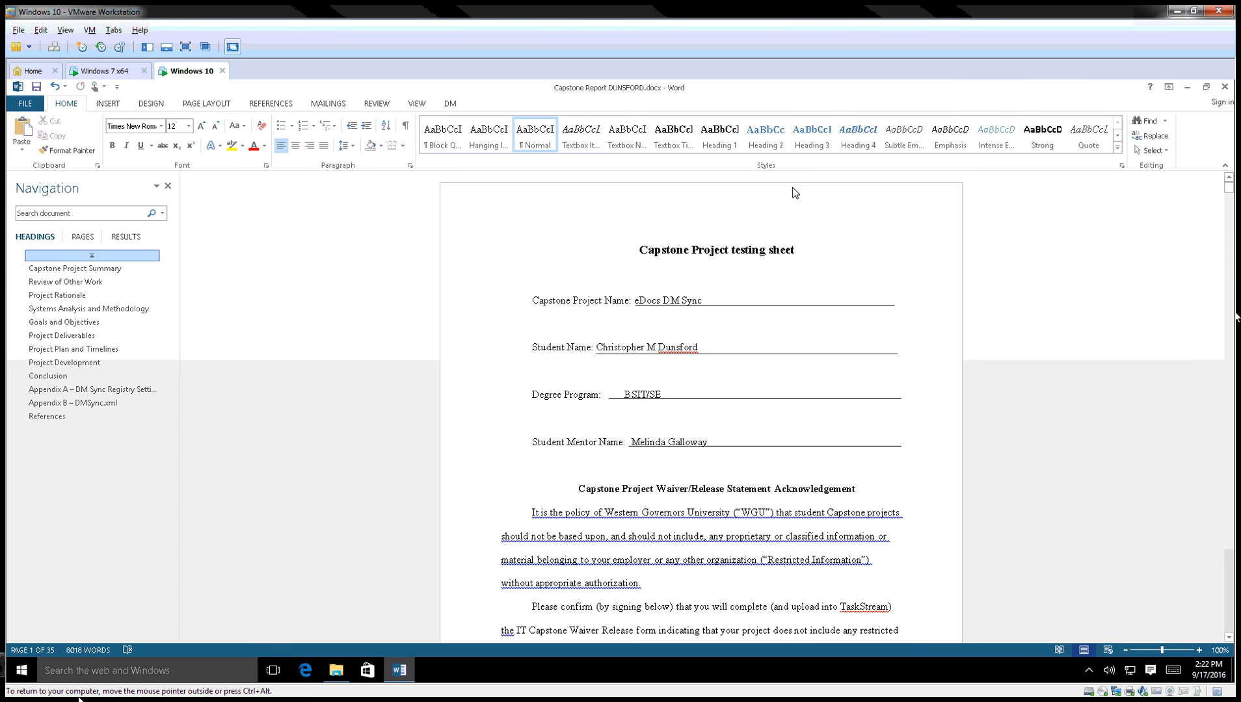
Append 'test here' after 'eDocs DM Sync' in the project name and save the document.
{"action": "left_click", "coordinate": [727, 301]}
{"action": "type", "text": "test"}
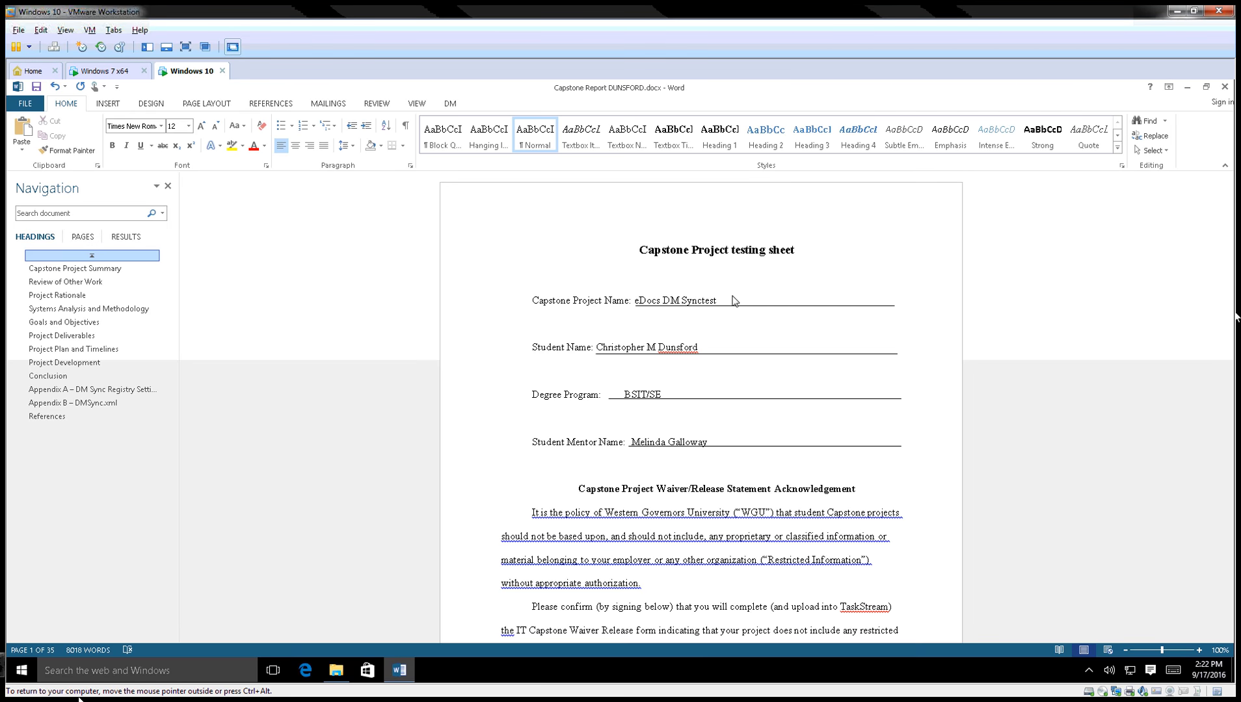
{"action": "key", "text": "BackSpace"}
{"action": "key", "text": "BackSpace"}
{"action": "key", "text": "BackSpace"}
{"action": "key", "text": "BackSpace"}
{"action": "type", "text": "test here"}
{"action": "left_click", "coordinate": [37, 88]}
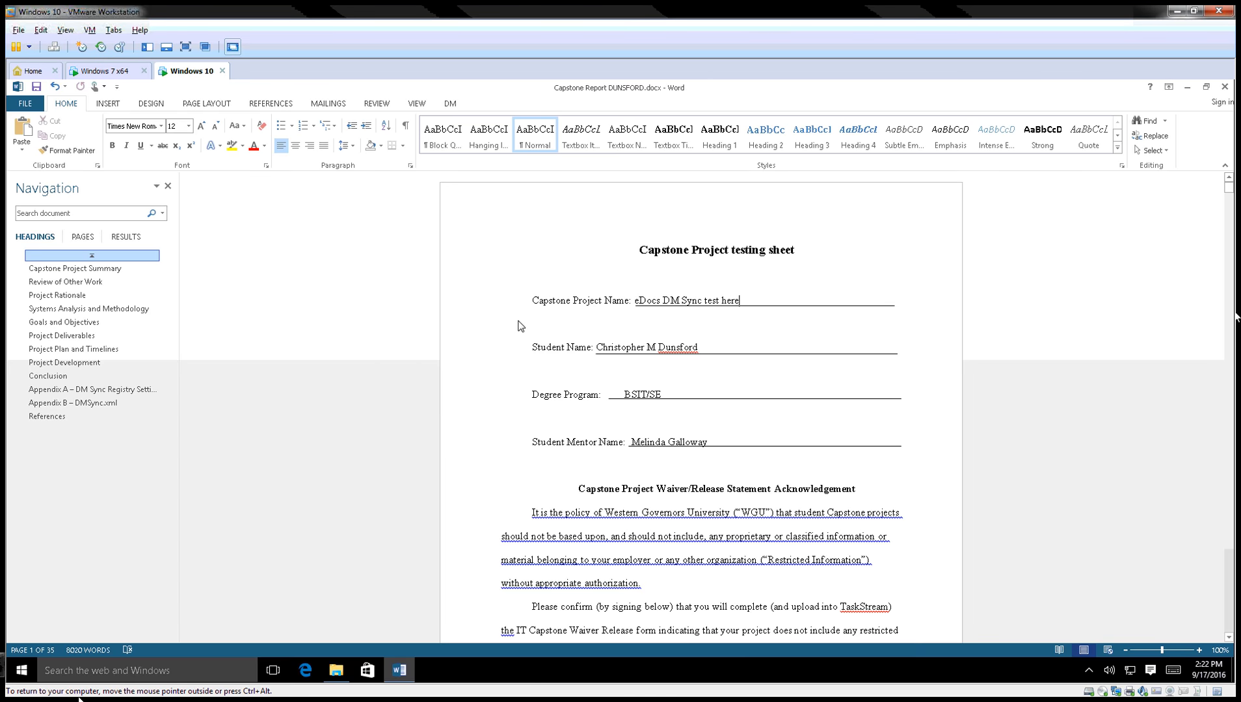
Hide Word and log on to the Windows Explorer DM Extension with the account password.
{"action": "left_click", "coordinate": [1187, 88]}
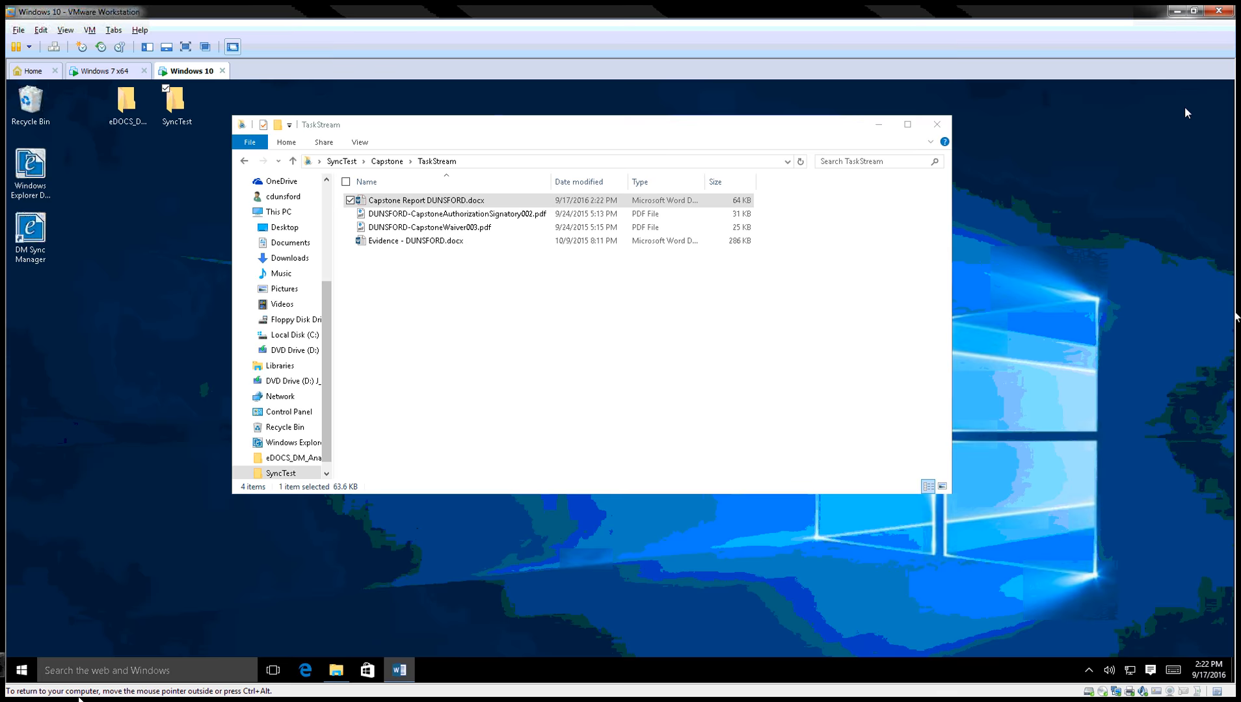
{"action": "double_click", "coordinate": [30, 165]}
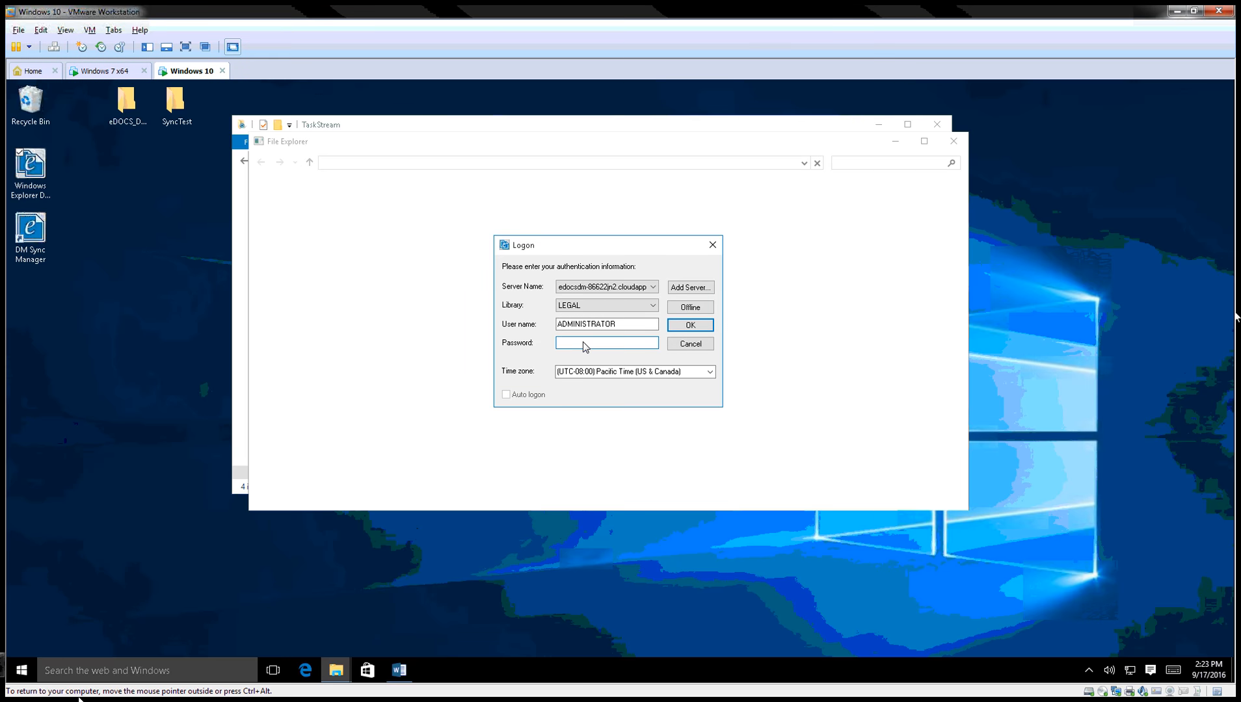
{"action": "type", "text": "***********"}
{"action": "left_click", "coordinate": [703, 331]}
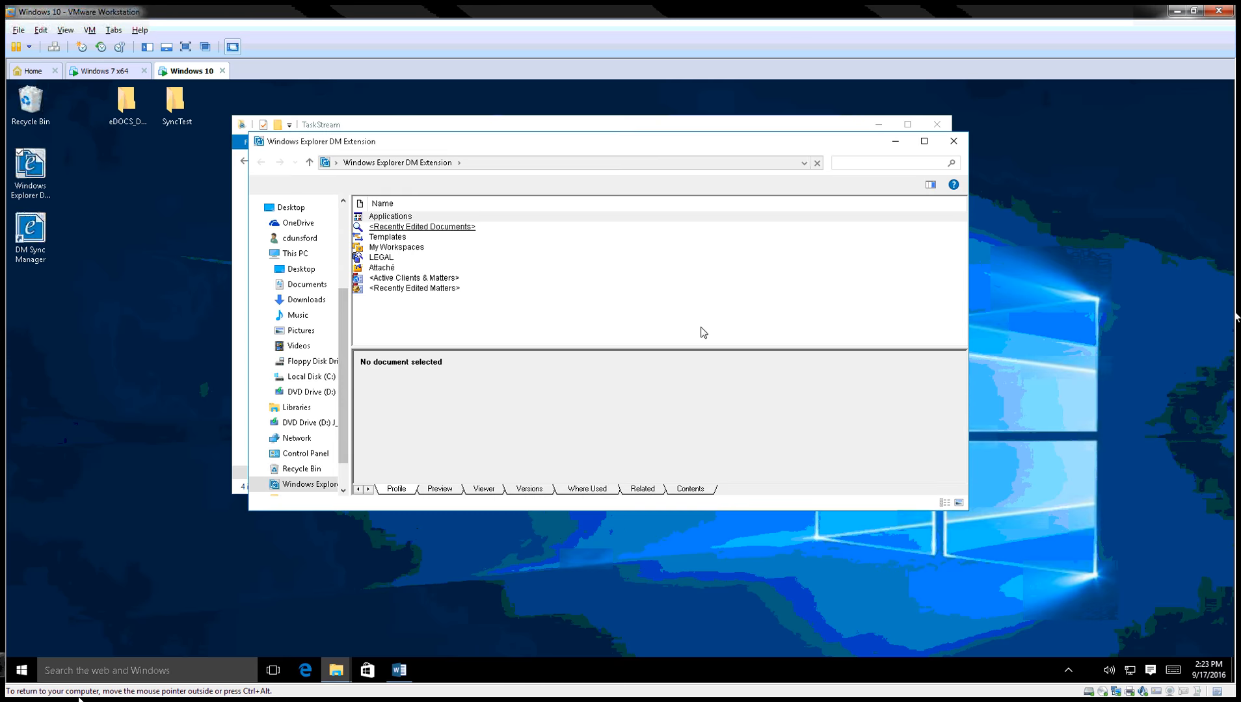
Open version 1 of Capstone Report DUNSFORD (#1444) from Recently Edited Documents for editing.
{"action": "left_click", "coordinate": [458, 228]}
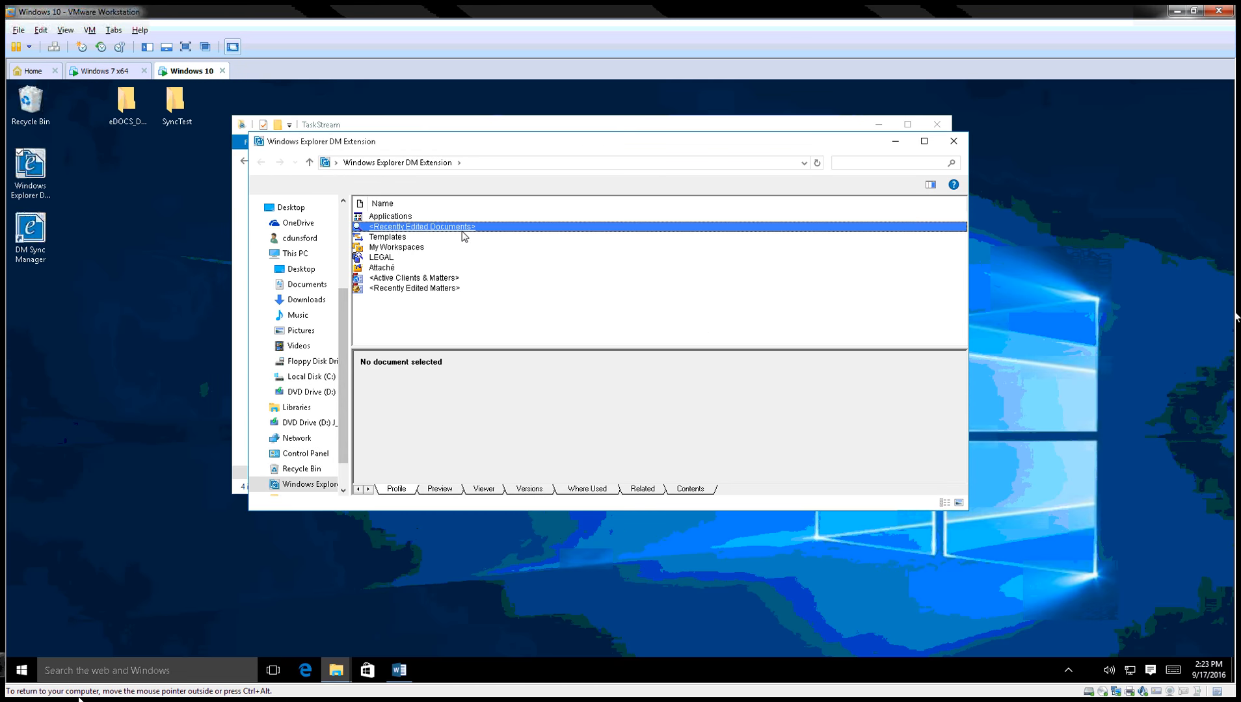
{"action": "double_click", "coordinate": [455, 229]}
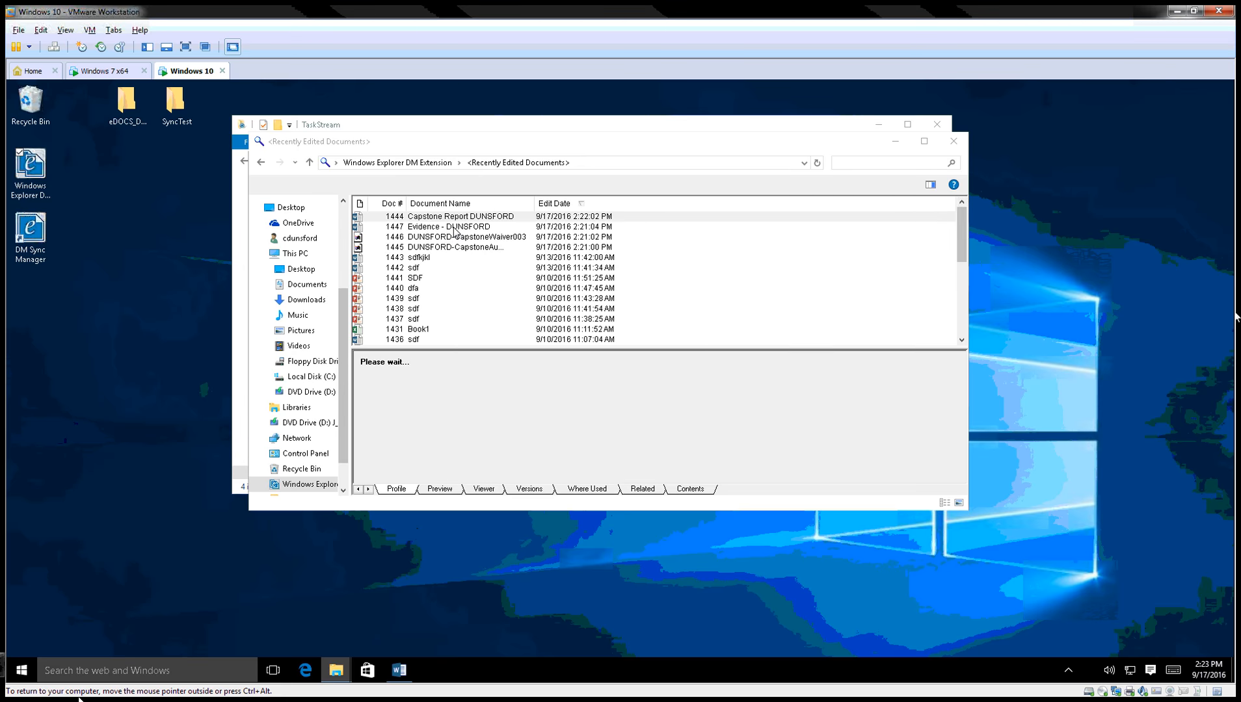
{"action": "left_click_drag", "start_coordinate": [467, 145], "coordinate": [567, 145]}
{"action": "left_click", "coordinate": [558, 217]}
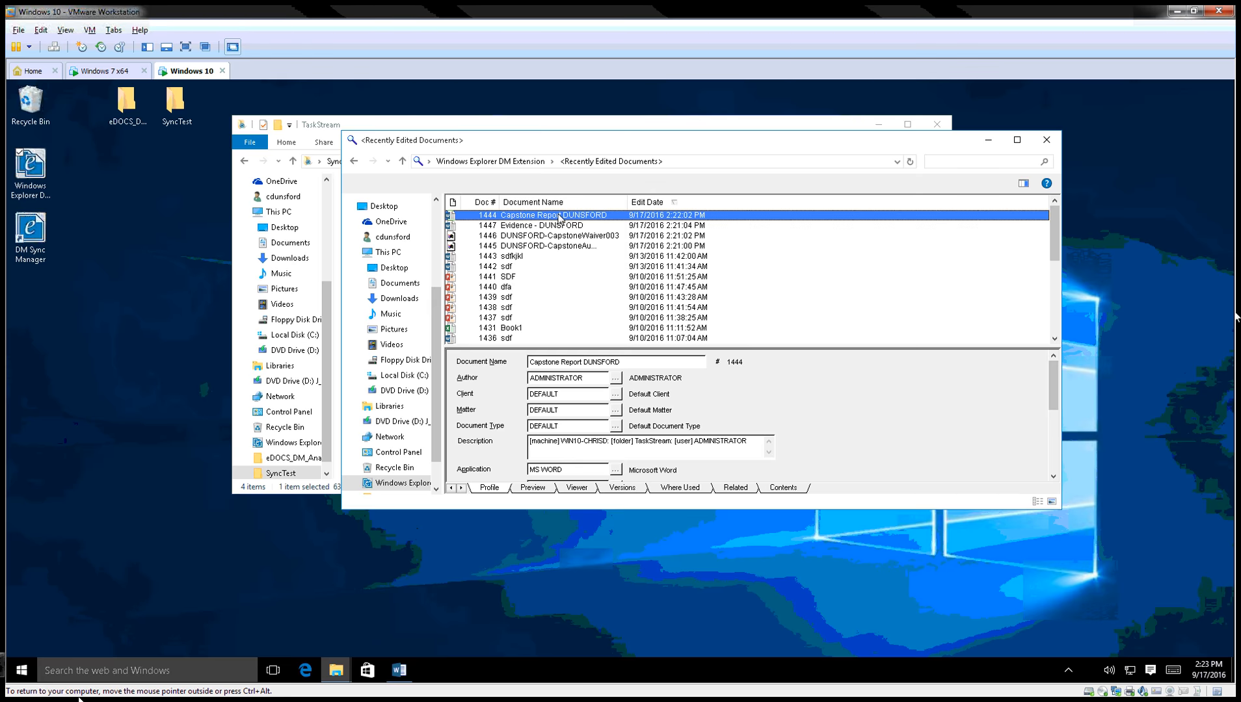
{"action": "double_click", "coordinate": [558, 218]}
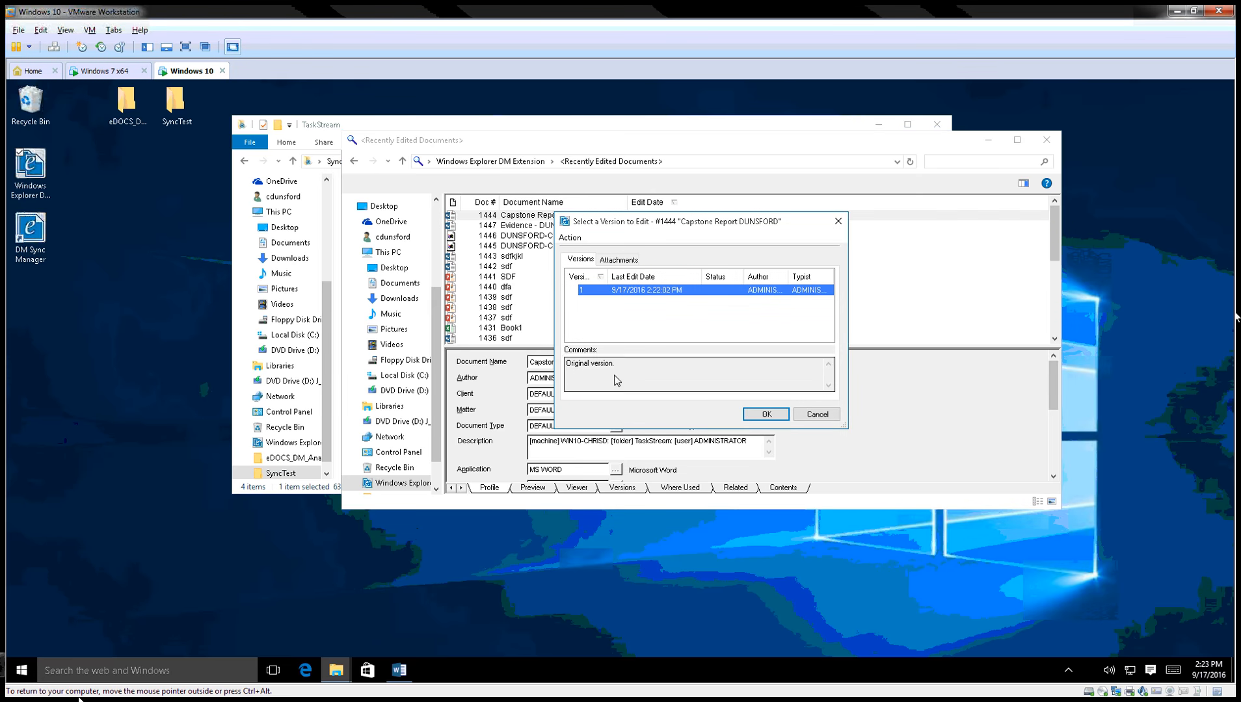
{"action": "left_click", "coordinate": [776, 415]}
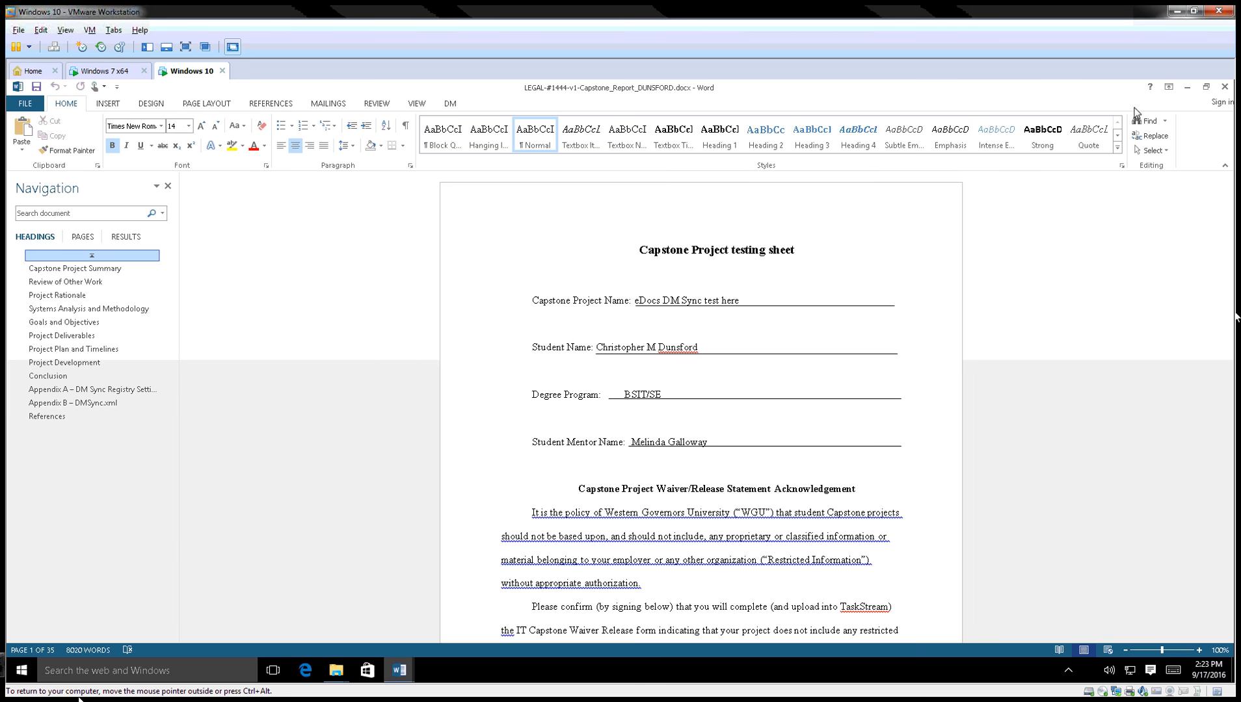
Close both Capstone Report Word windows and the Recently Edited Documents window.
{"action": "left_click", "coordinate": [1225, 87]}
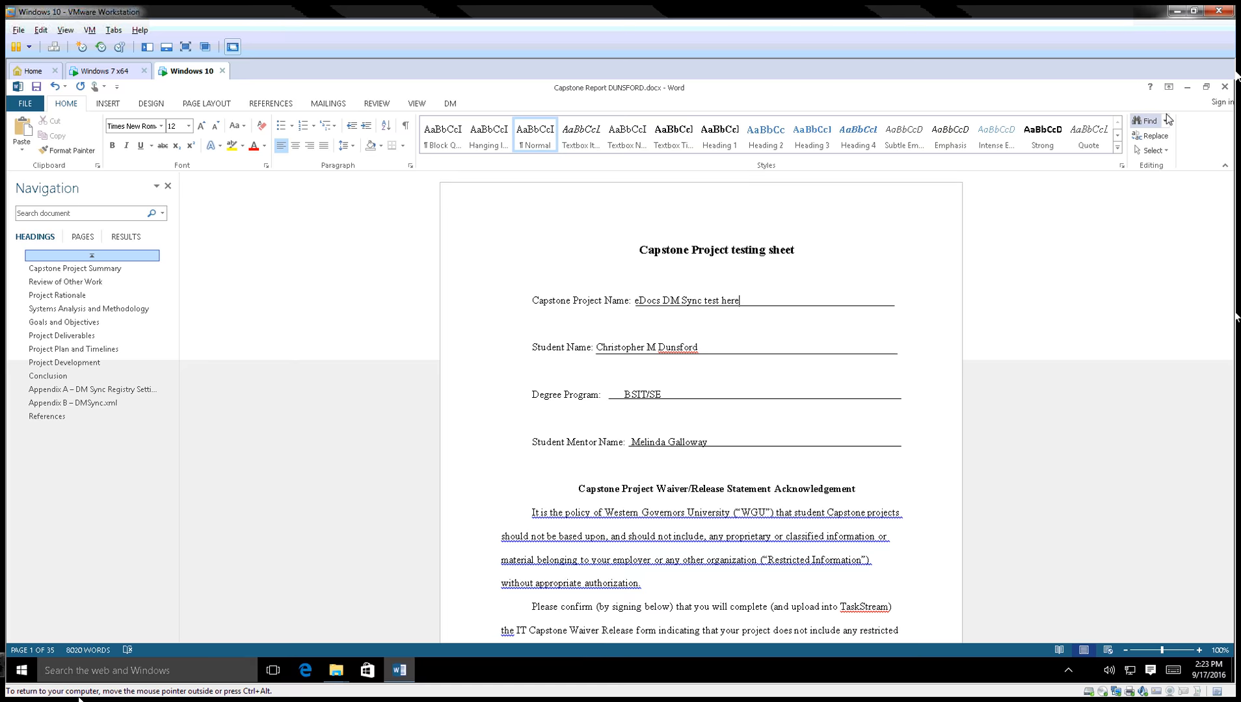
{"action": "left_click", "coordinate": [1224, 87]}
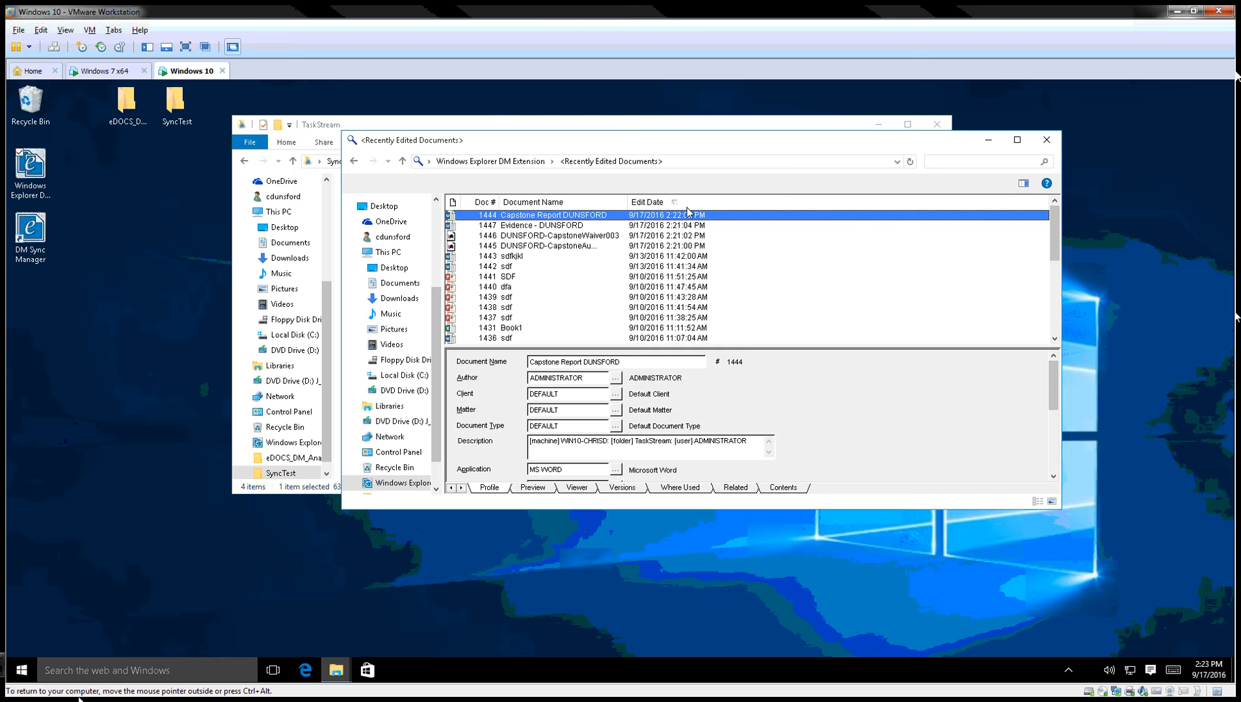
{"action": "left_click_drag", "start_coordinate": [513, 144], "coordinate": [618, 227]}
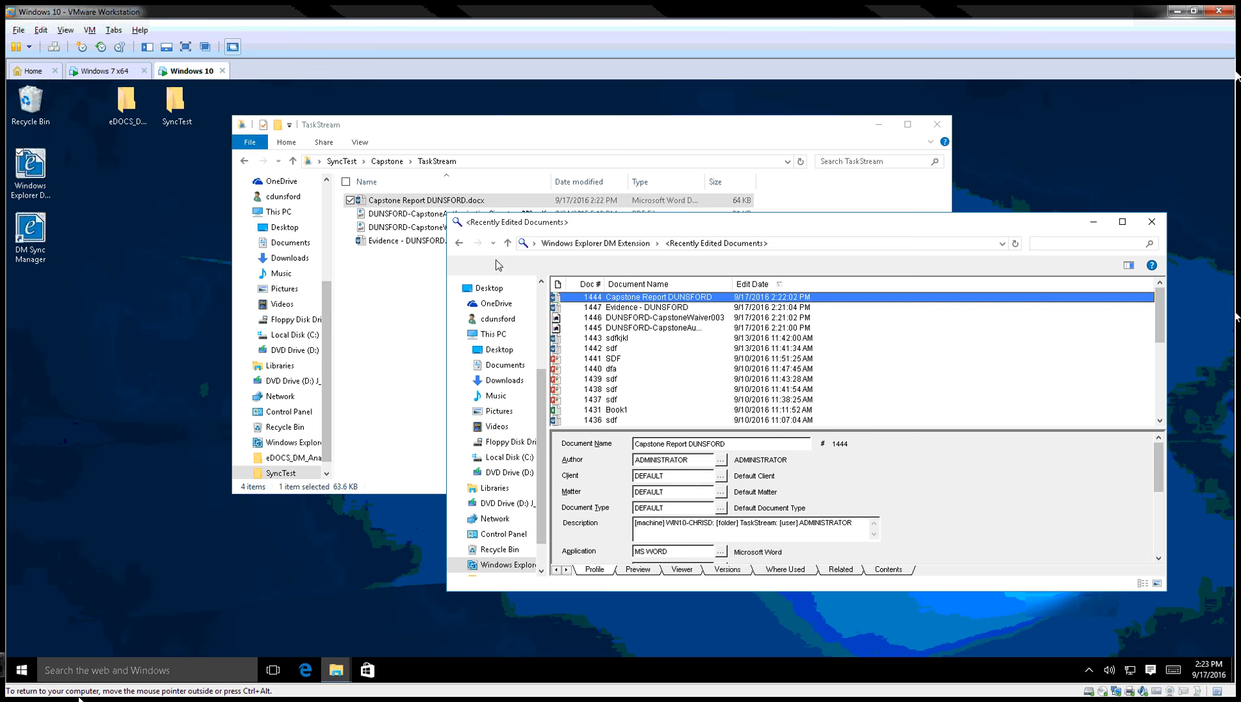
{"action": "left_click", "coordinate": [1152, 224]}
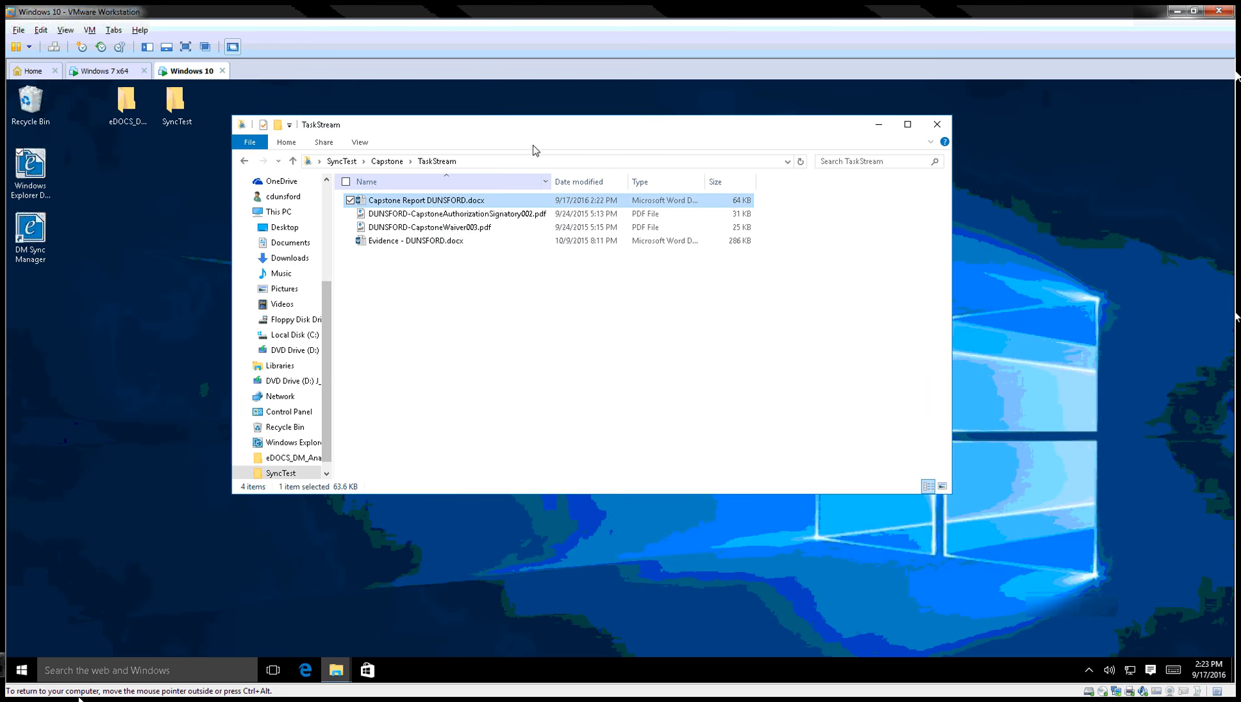
Insert 'sdfsdf' before the Evidence - DUNSFORD title, close Word, and expand the hidden tray icons.
{"action": "double_click", "coordinate": [402, 244]}
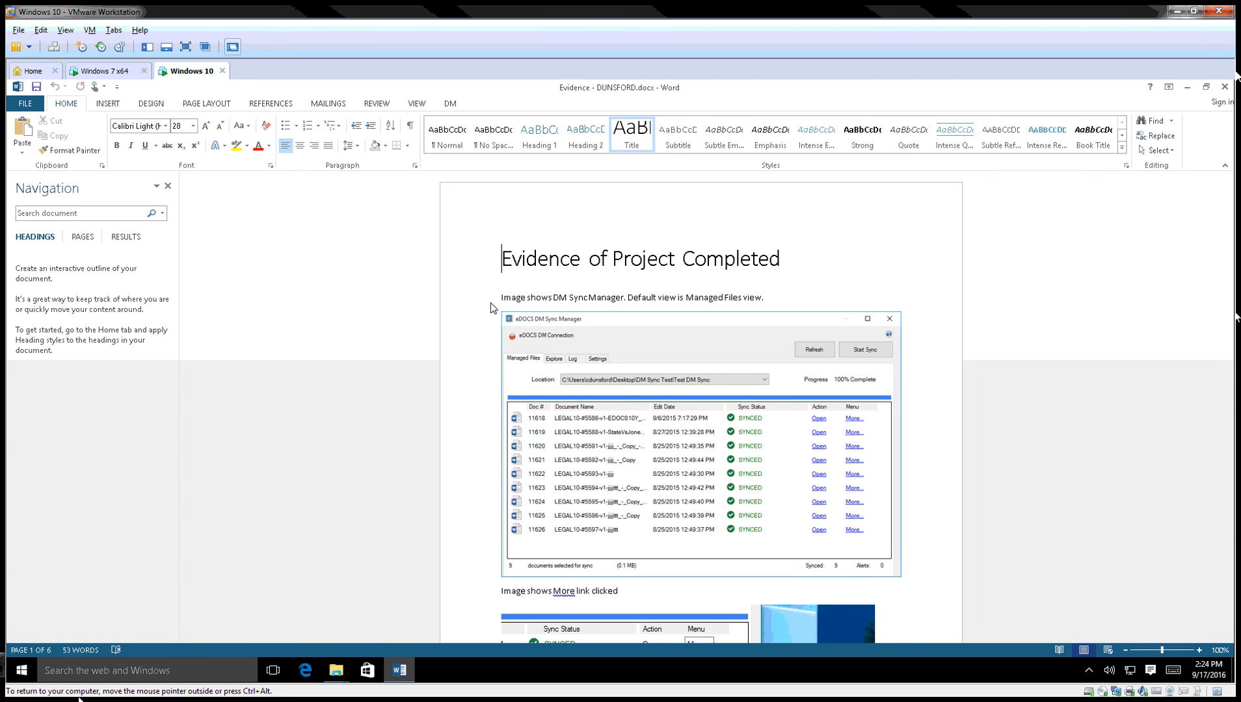
{"action": "type", "text": "sdfsdf"}
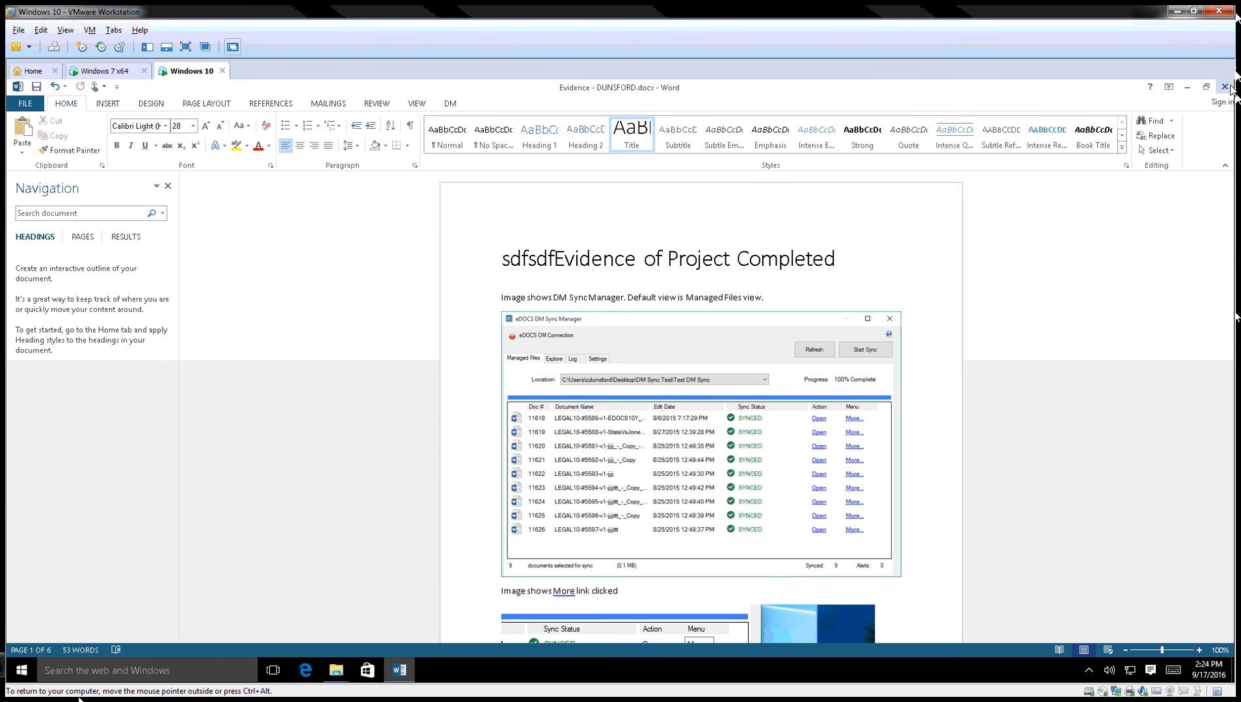
{"action": "left_click", "coordinate": [1226, 88]}
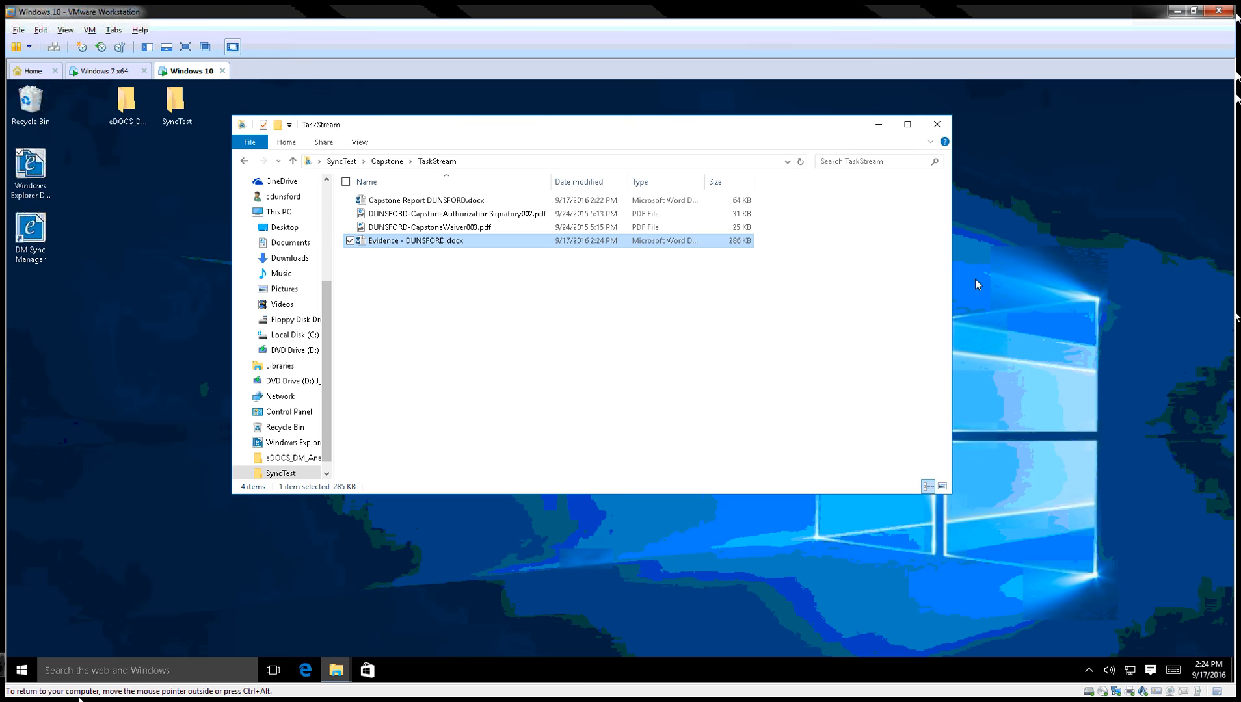
{"action": "left_click", "coordinate": [1090, 670]}
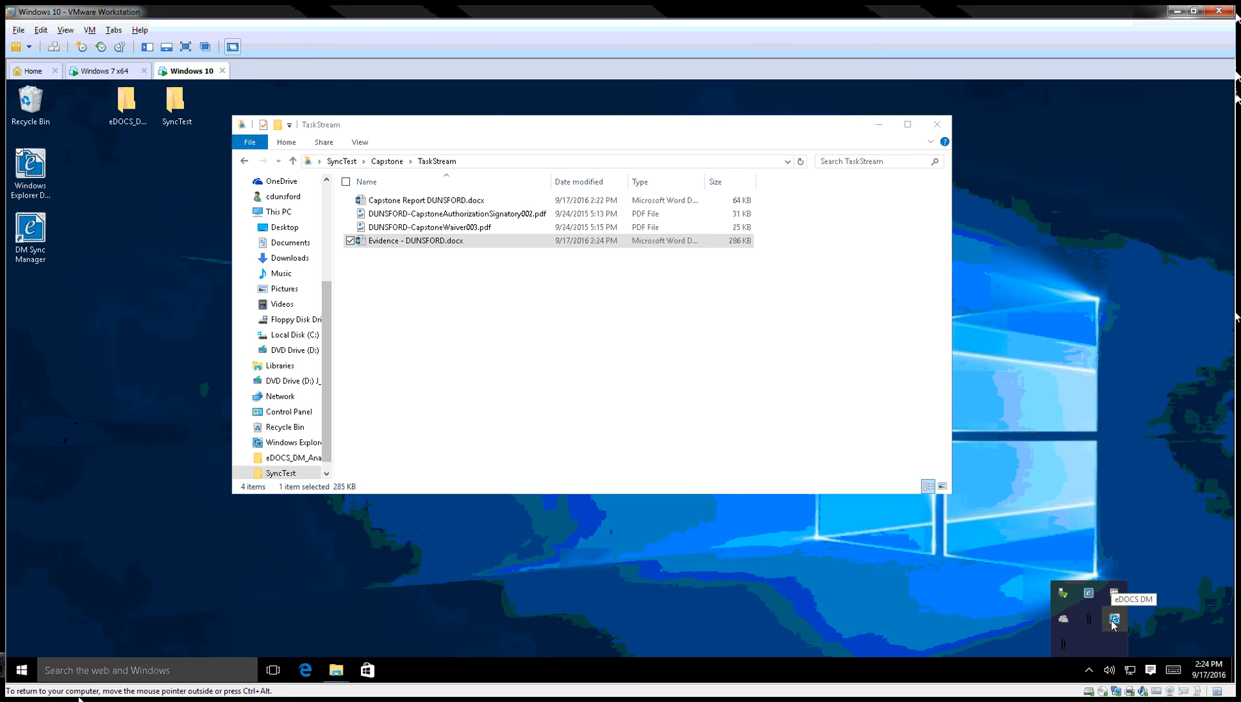
Open eDOCS DM Sync Manager from the tray, refresh it, and browse the Location drop-down.
{"action": "right_click", "coordinate": [1086, 615]}
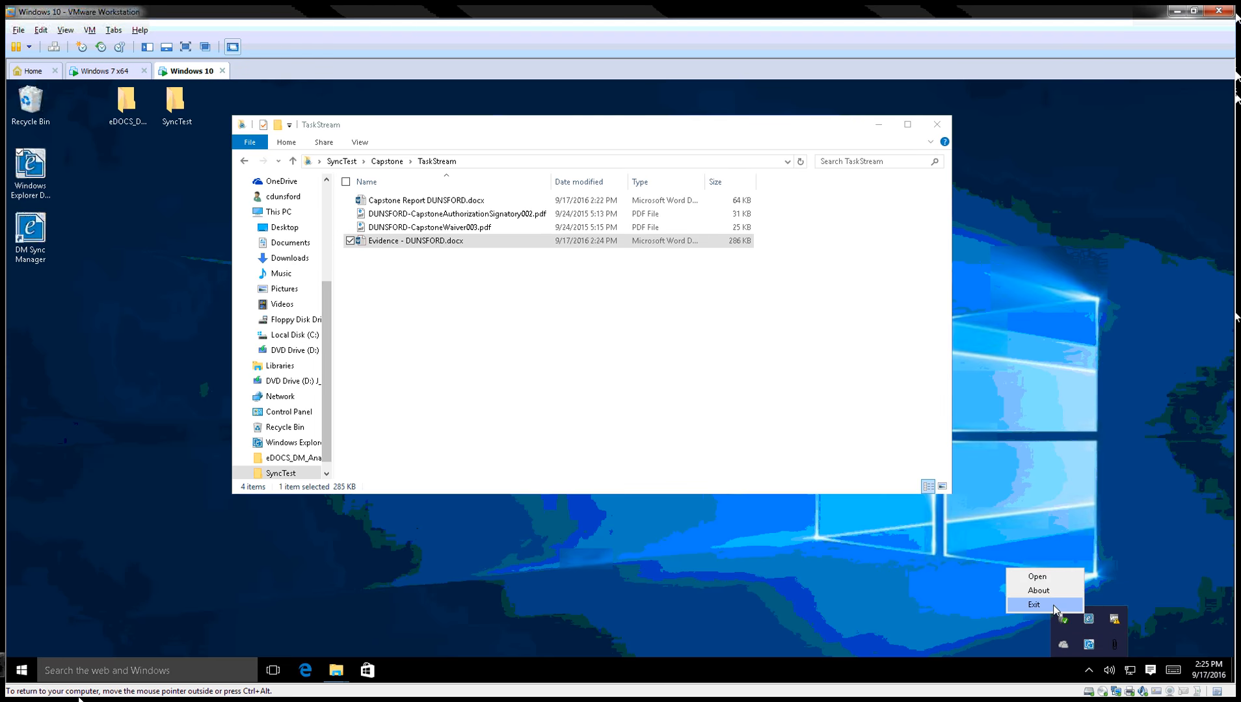
{"action": "left_click", "coordinate": [1037, 577]}
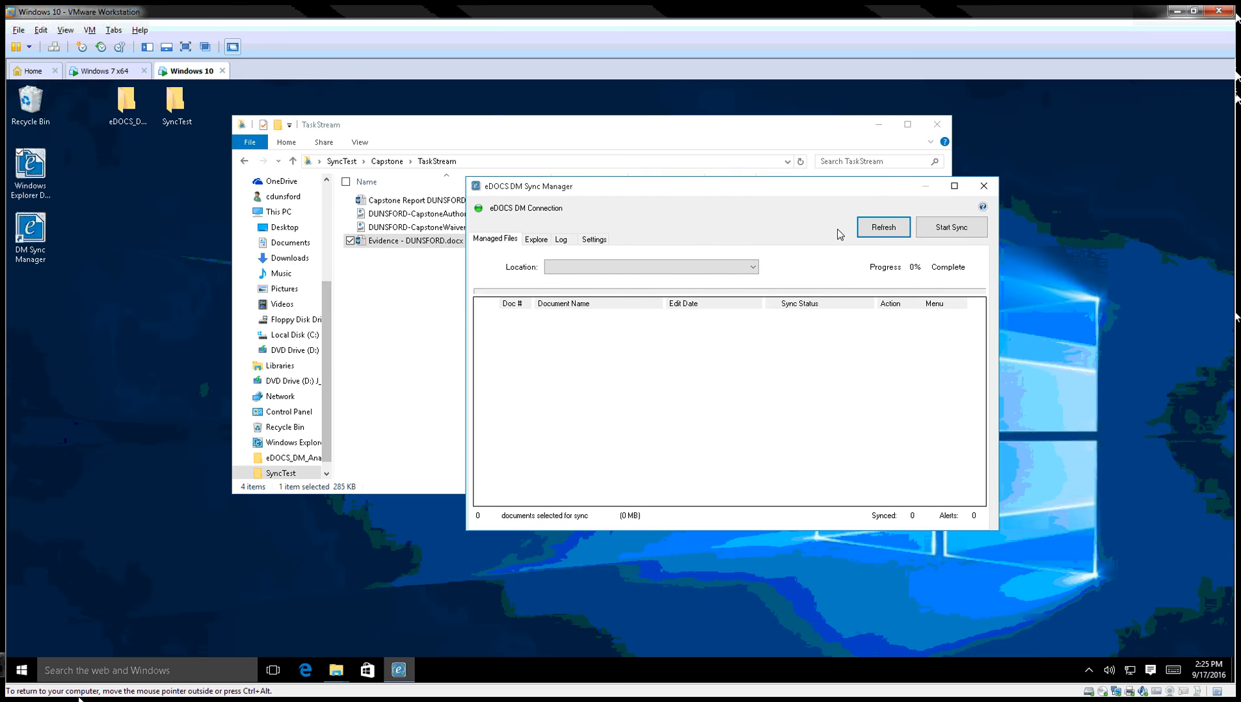
{"action": "left_click", "coordinate": [869, 230]}
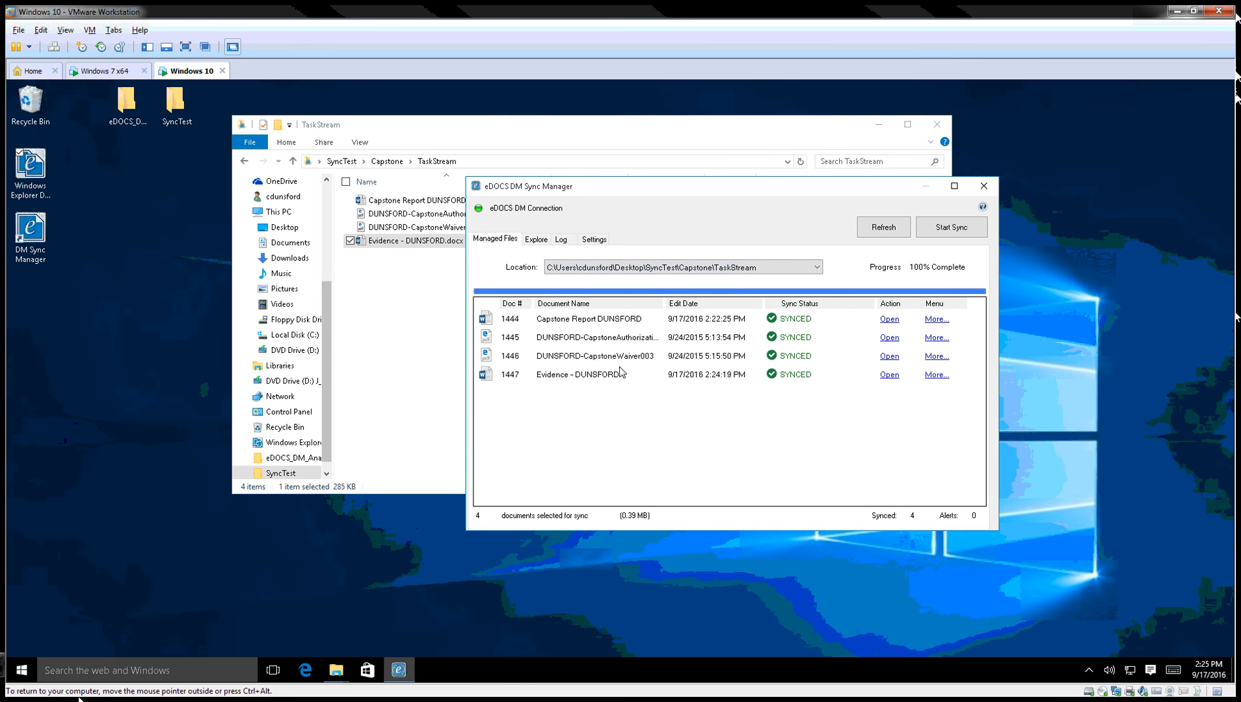
{"action": "left_click", "coordinate": [758, 269]}
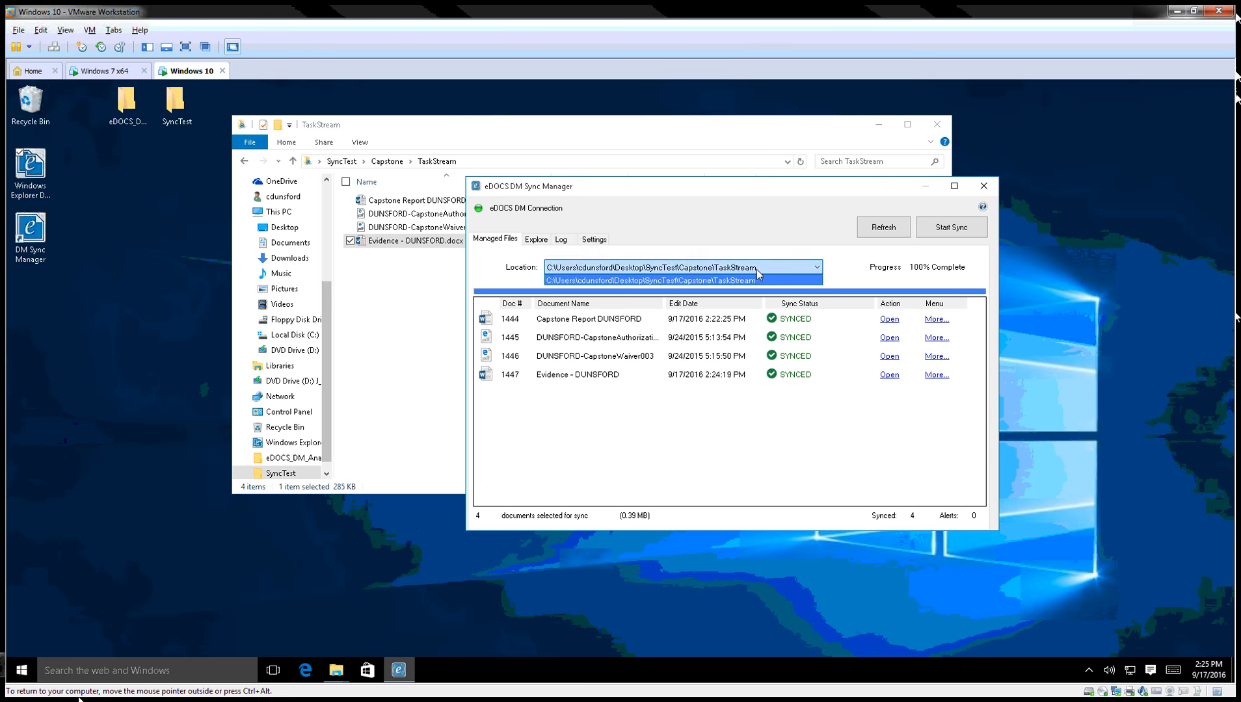
{"action": "left_click", "coordinate": [755, 270]}
{"action": "left_click", "coordinate": [747, 270]}
{"action": "left_click", "coordinate": [830, 203]}
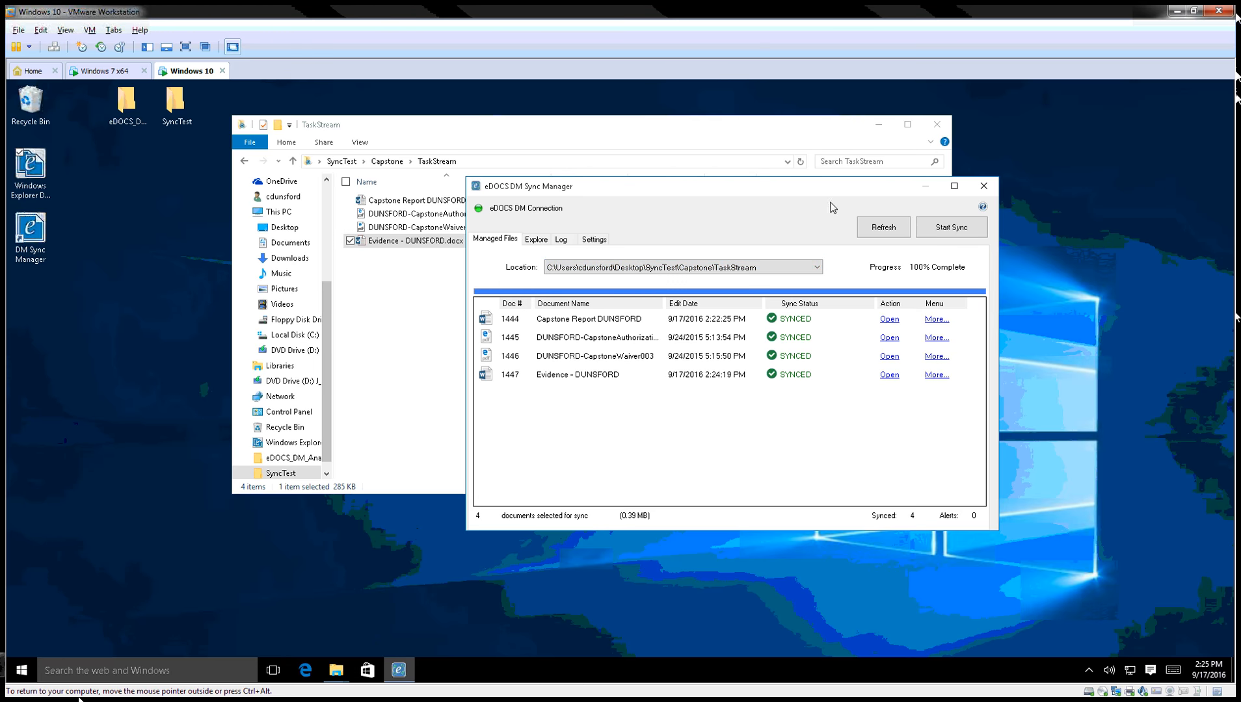
Show the Settings page and view the Check eDOCS DM Availability interval choices (every 2 minutes).
{"action": "left_click", "coordinate": [594, 240]}
{"action": "left_click_drag", "start_coordinate": [612, 190], "coordinate": [546, 180]}
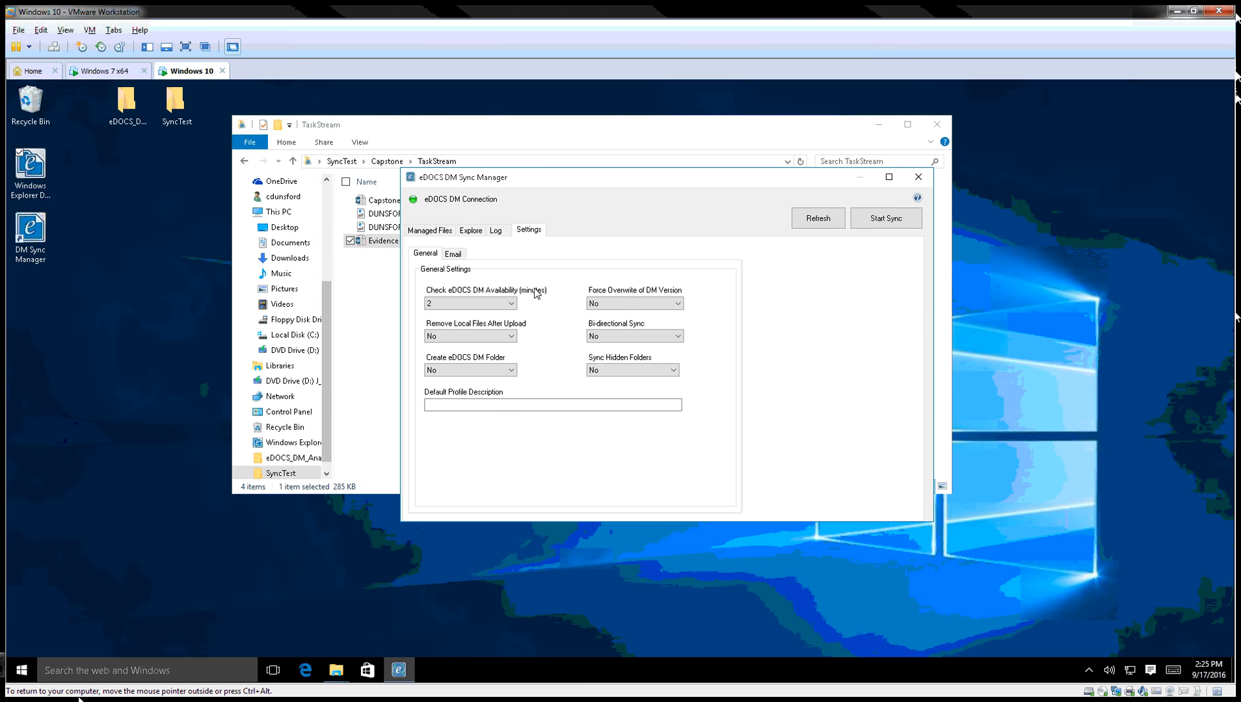
{"action": "left_click", "coordinate": [487, 305]}
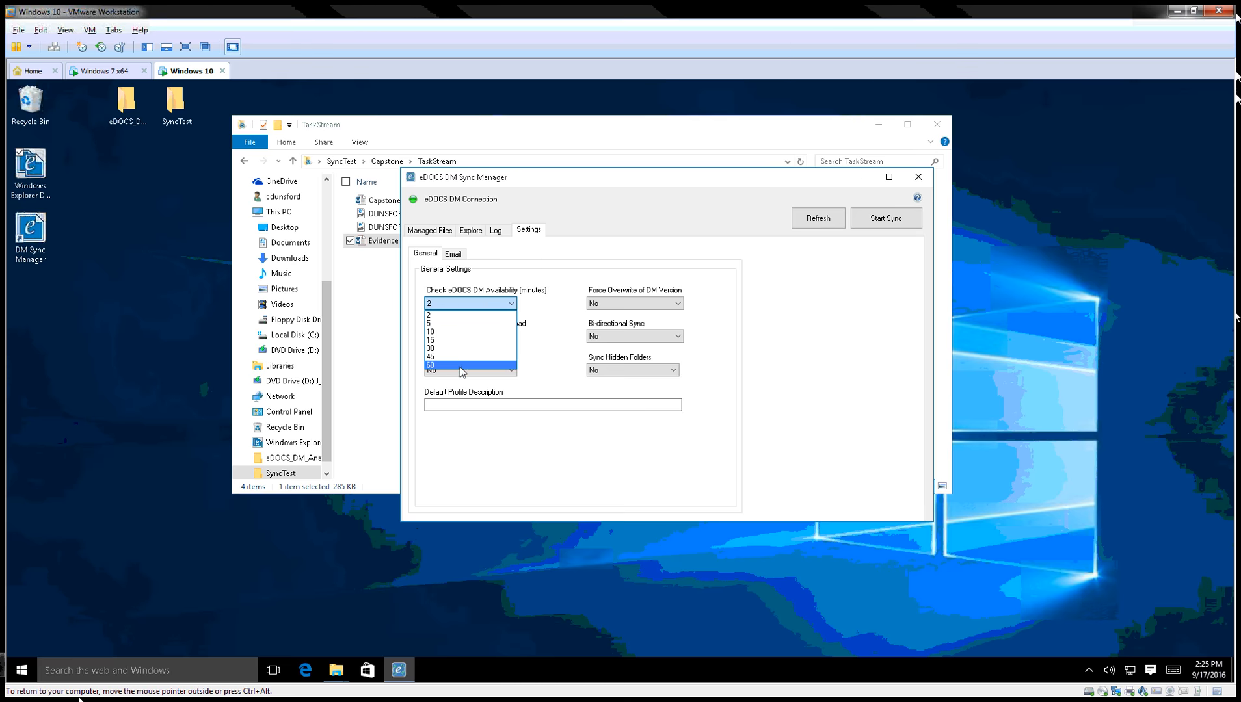
{"action": "left_click", "coordinate": [559, 280]}
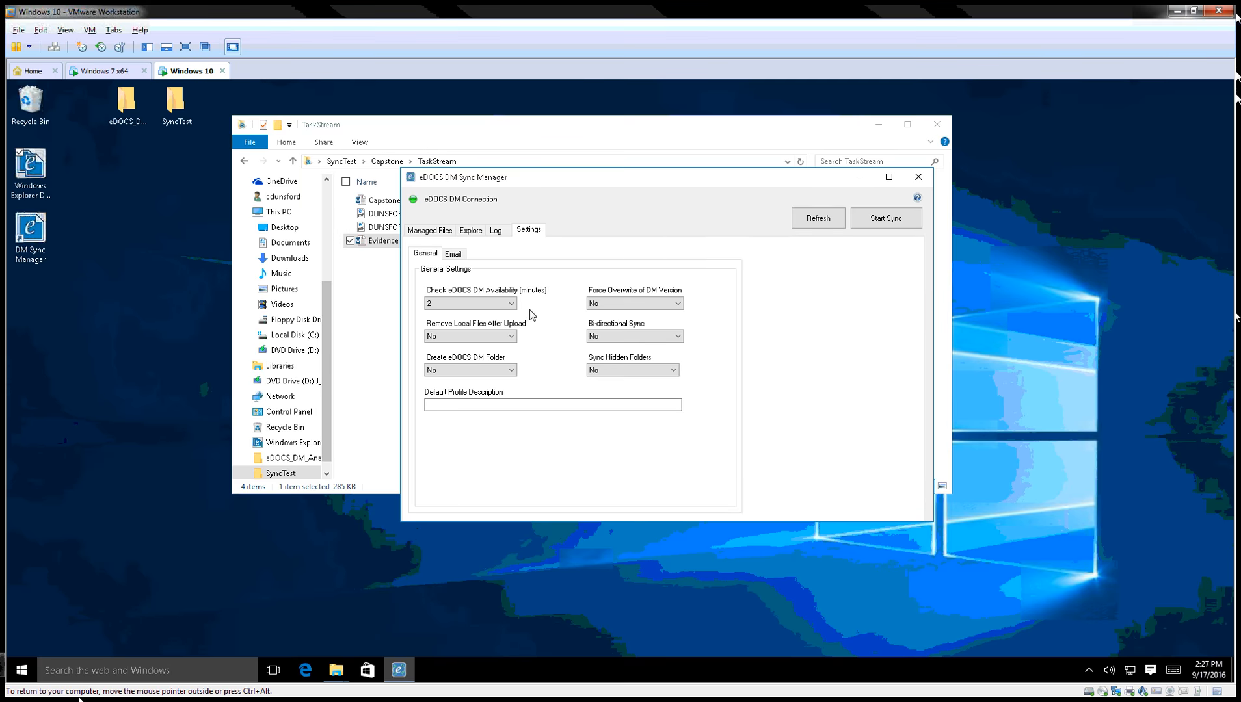
Set Sync Manager's Remove Local Files After Upload to Yes, then close Sync Manager.
{"action": "left_click_drag", "start_coordinate": [533, 177], "coordinate": [779, 203]}
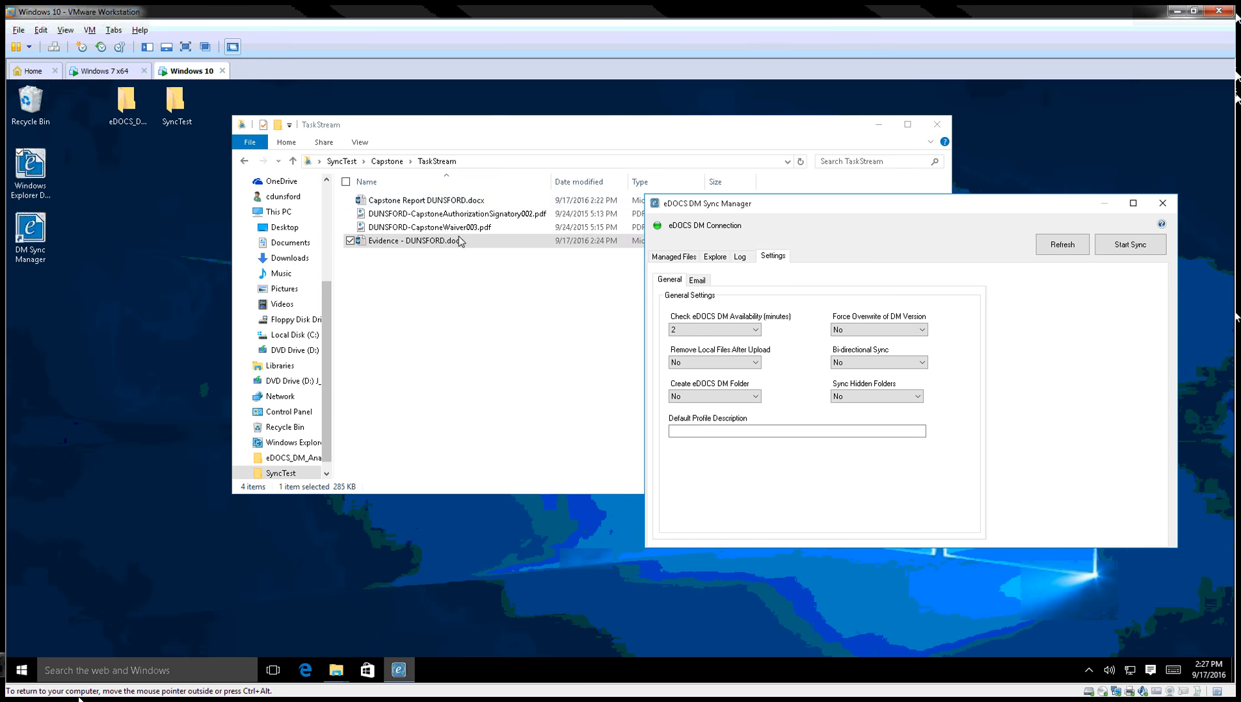
{"action": "left_click", "coordinate": [448, 240]}
{"action": "left_click", "coordinate": [746, 365]}
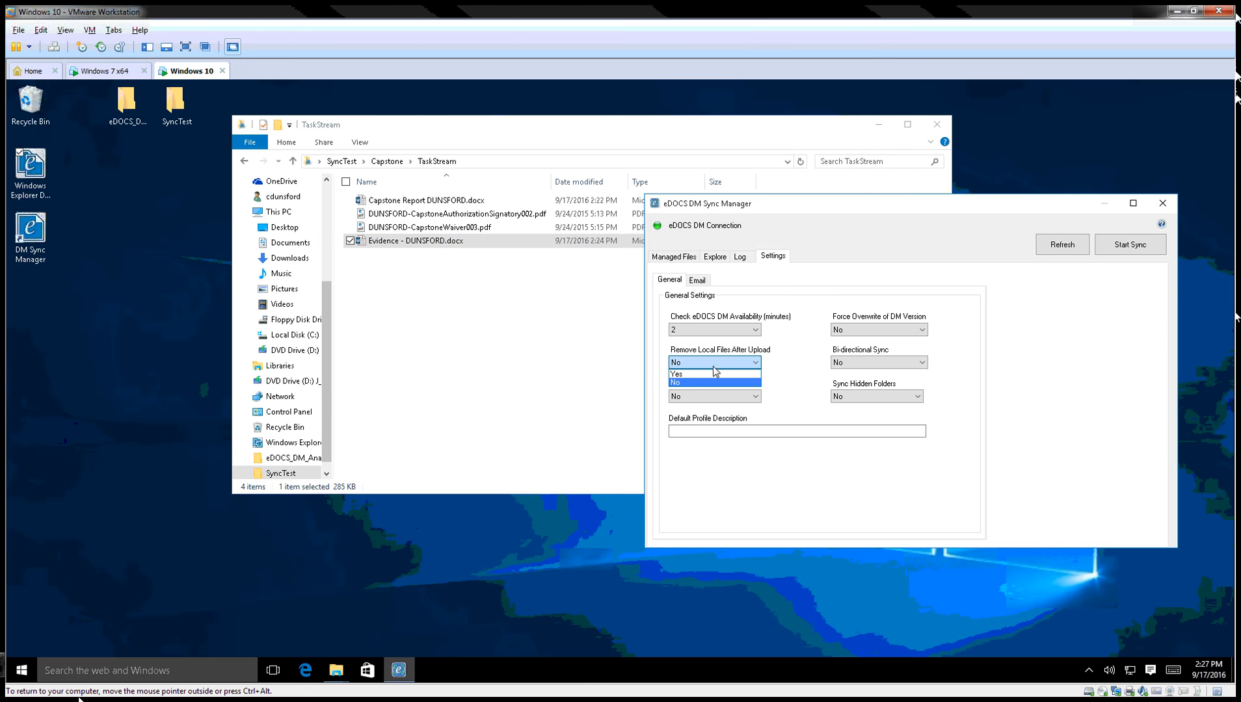
{"action": "left_click", "coordinate": [701, 379]}
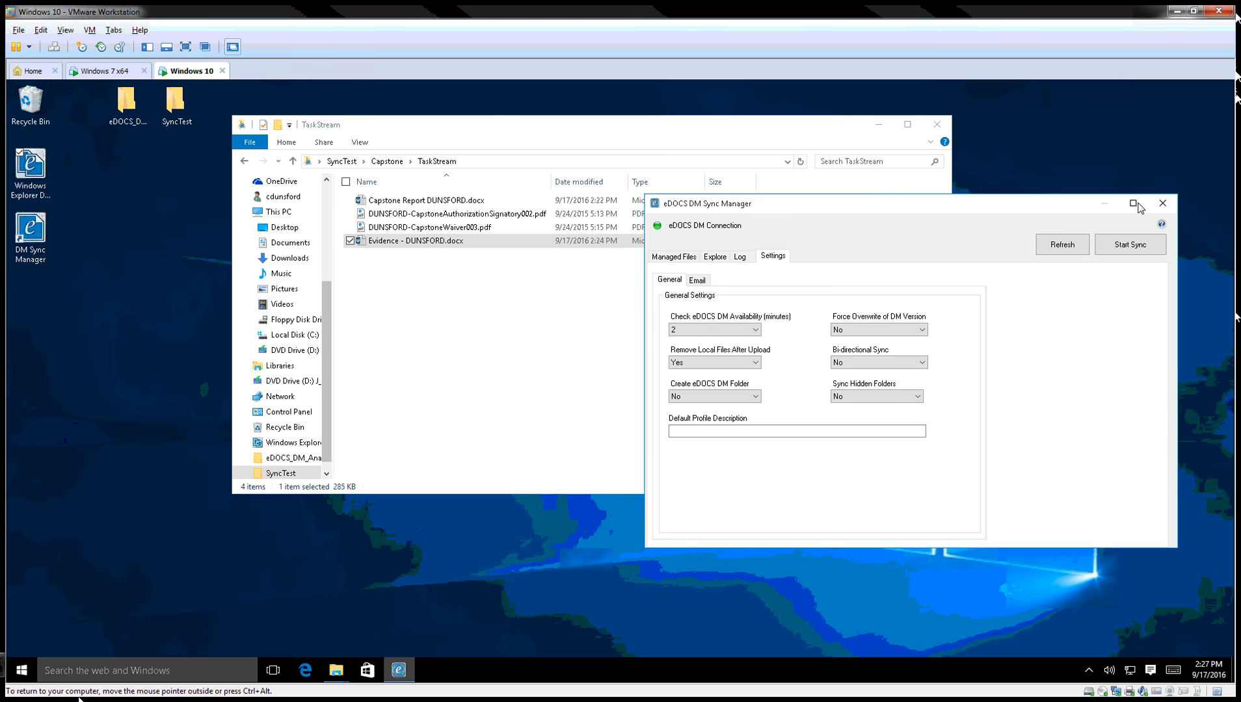
{"action": "left_click", "coordinate": [1163, 204]}
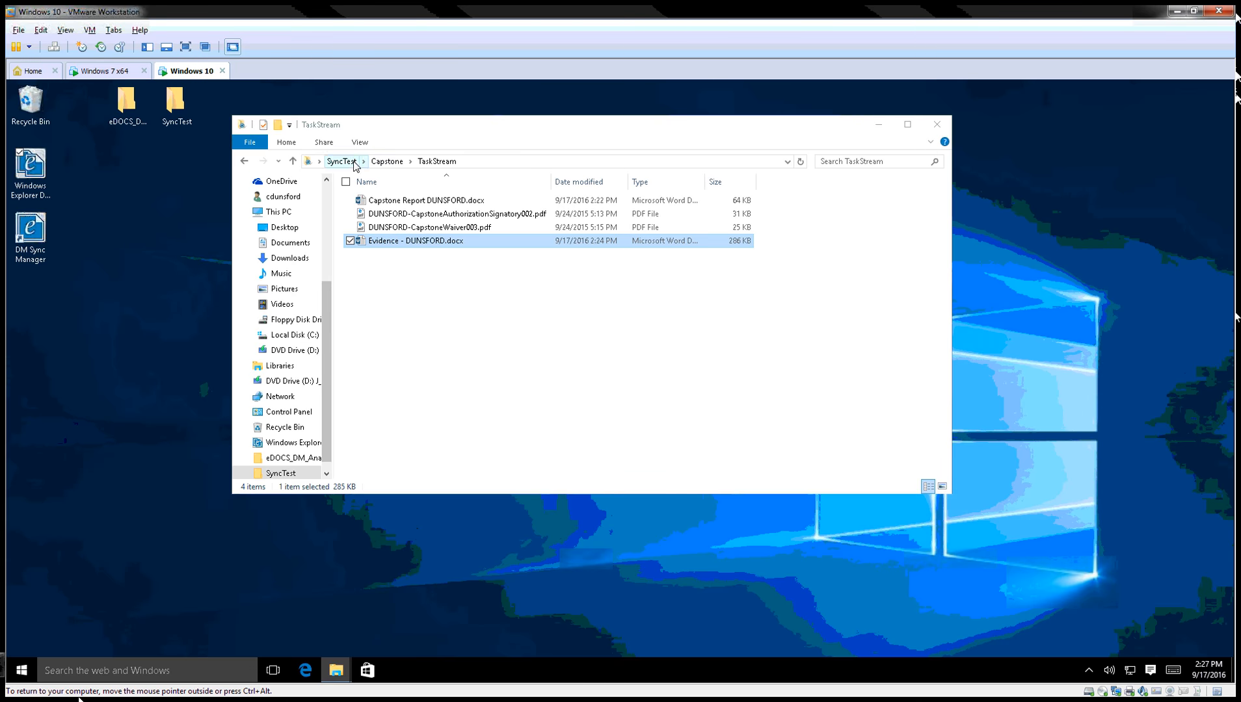
Create a new folder named 'scan' inside the Capstone folder.
{"action": "left_click", "coordinate": [386, 161]}
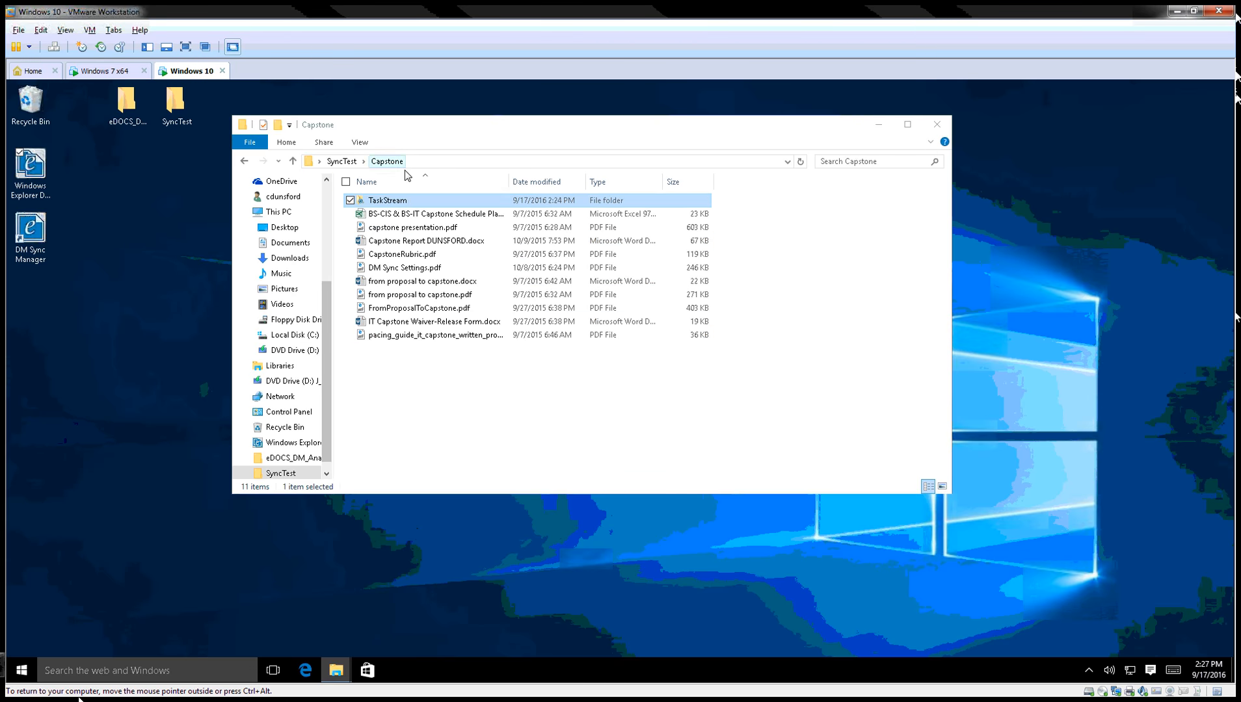
{"action": "right_click", "coordinate": [391, 385]}
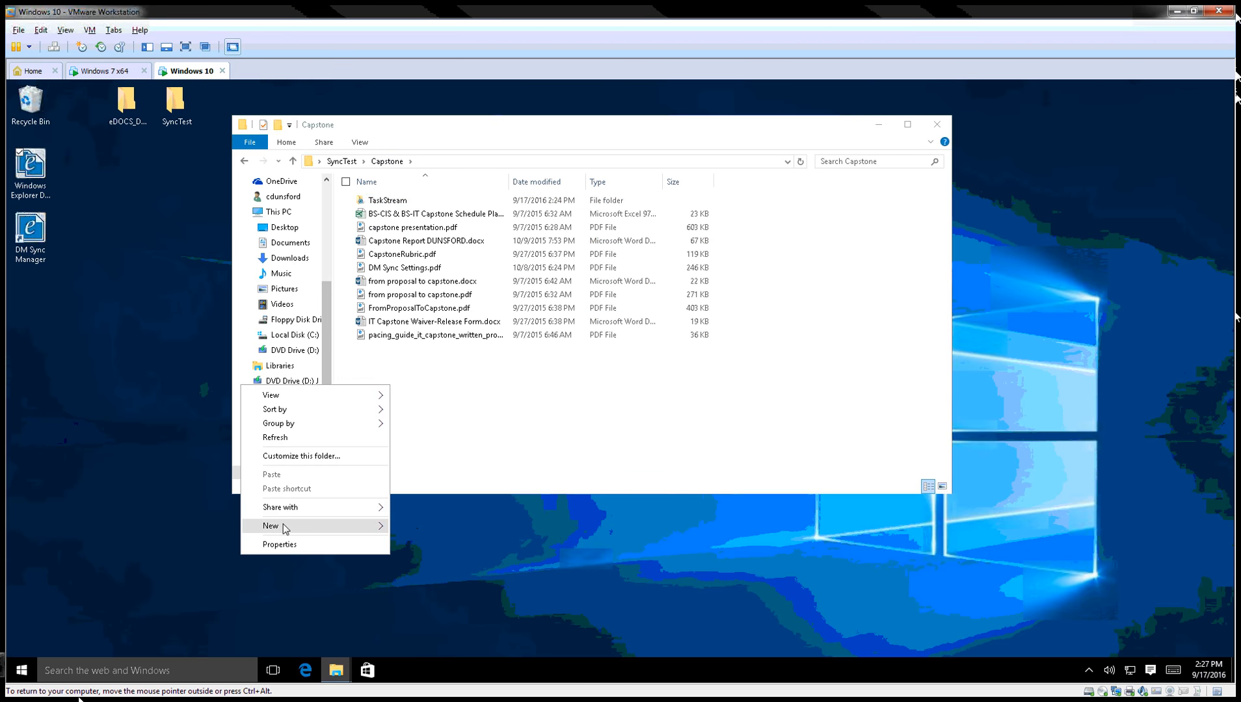
{"action": "mouse_move", "coordinate": [284, 528]}
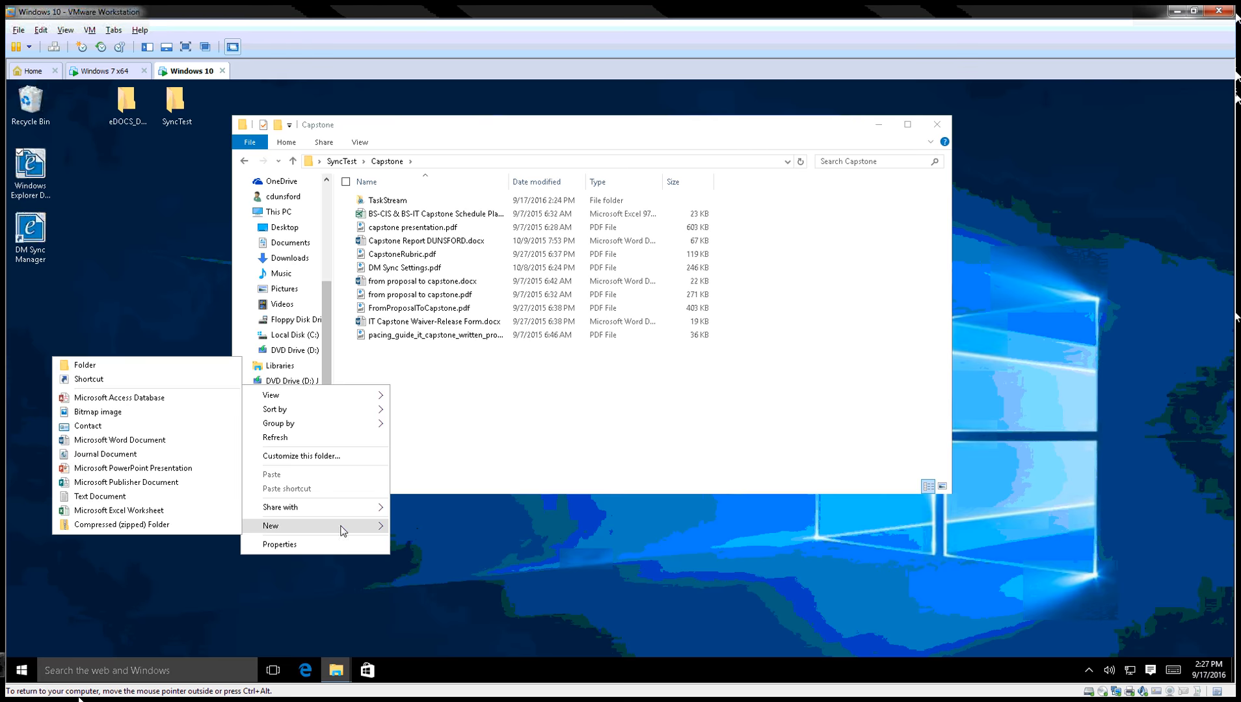
{"action": "left_click", "coordinate": [83, 362]}
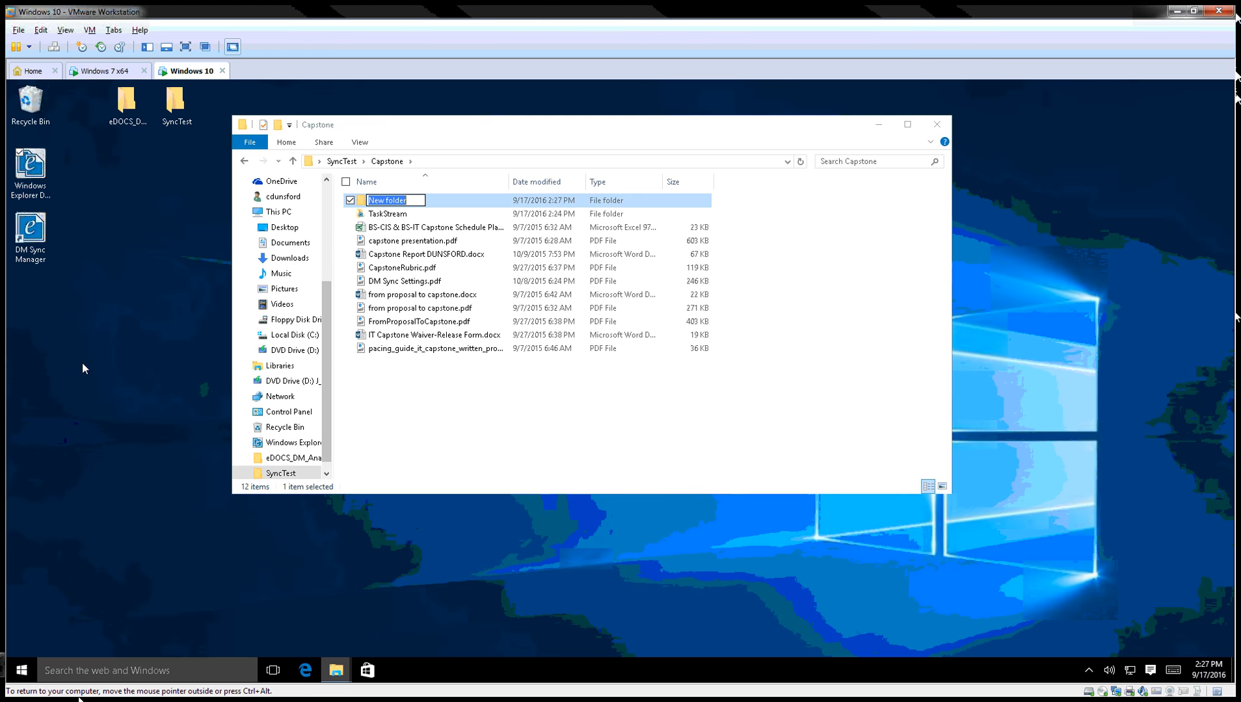
{"action": "type", "text": "scan"}
{"action": "key", "text": "Return"}
Add 'scan' to eDOCS DM Sync with DEFAULT matter and document type.
{"action": "right_click", "coordinate": [388, 202]}
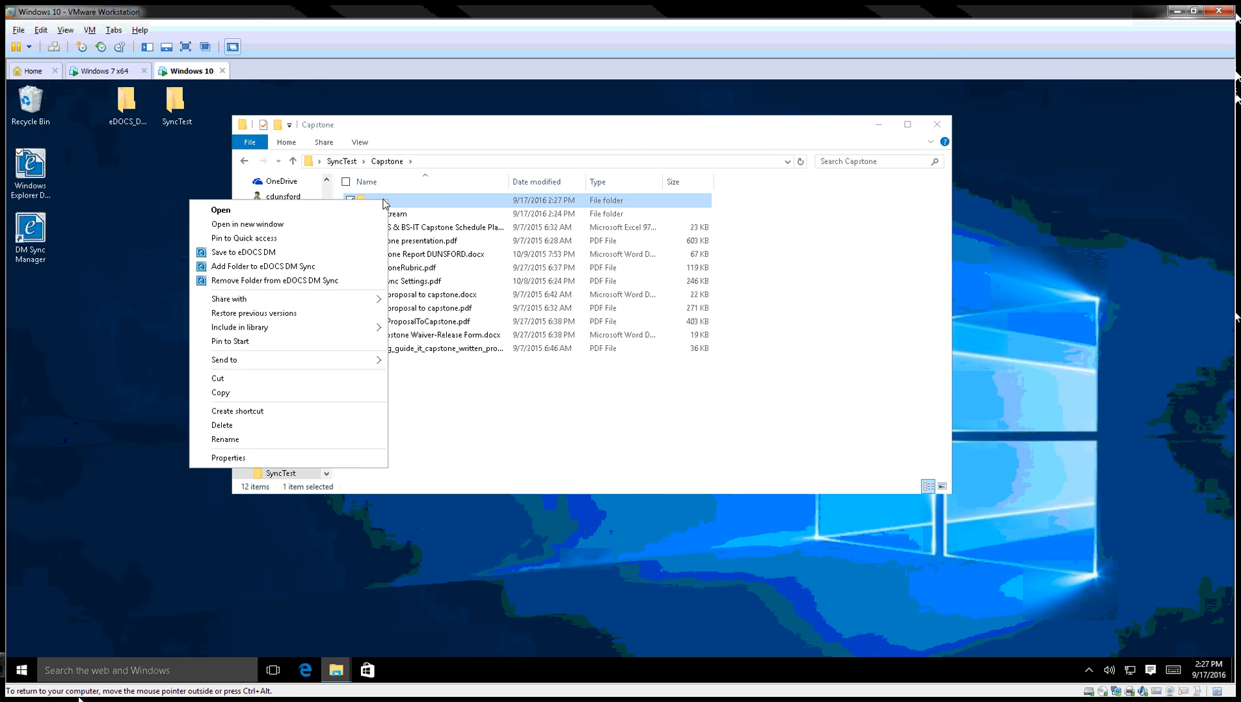
{"action": "left_click", "coordinate": [271, 268]}
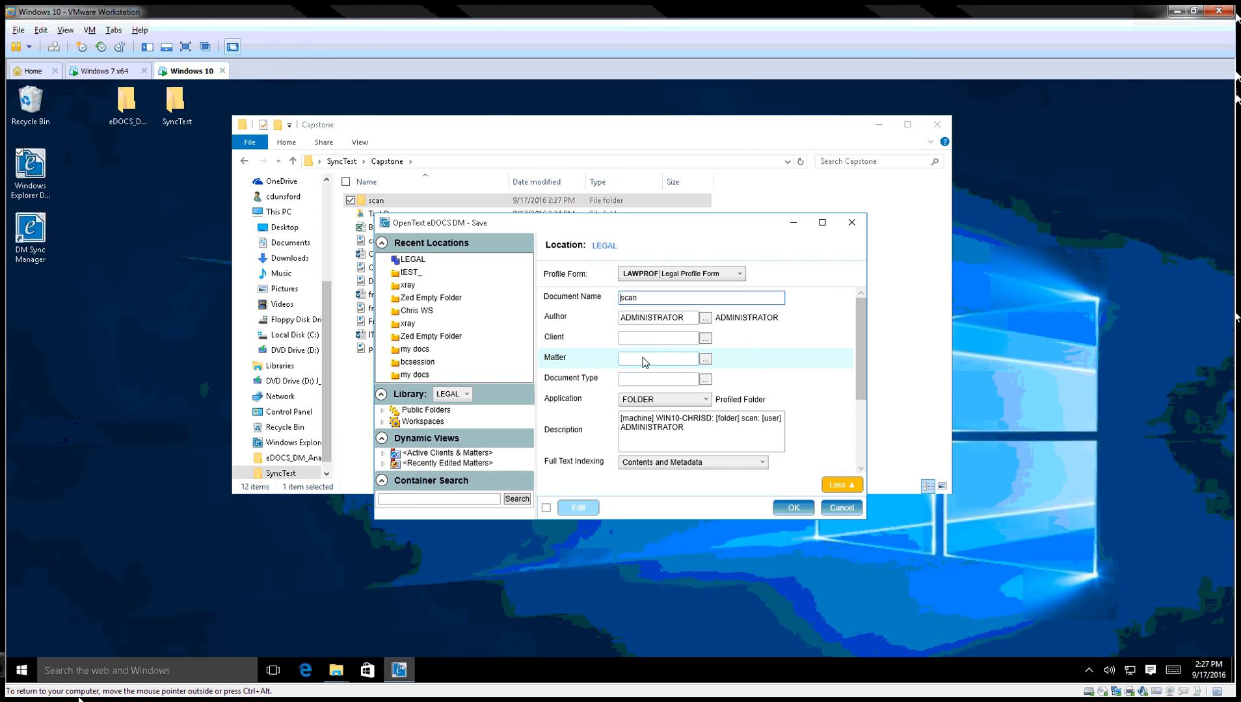
{"action": "left_click", "coordinate": [647, 359]}
{"action": "type", "text": "def"}
{"action": "key", "text": "Tab"}
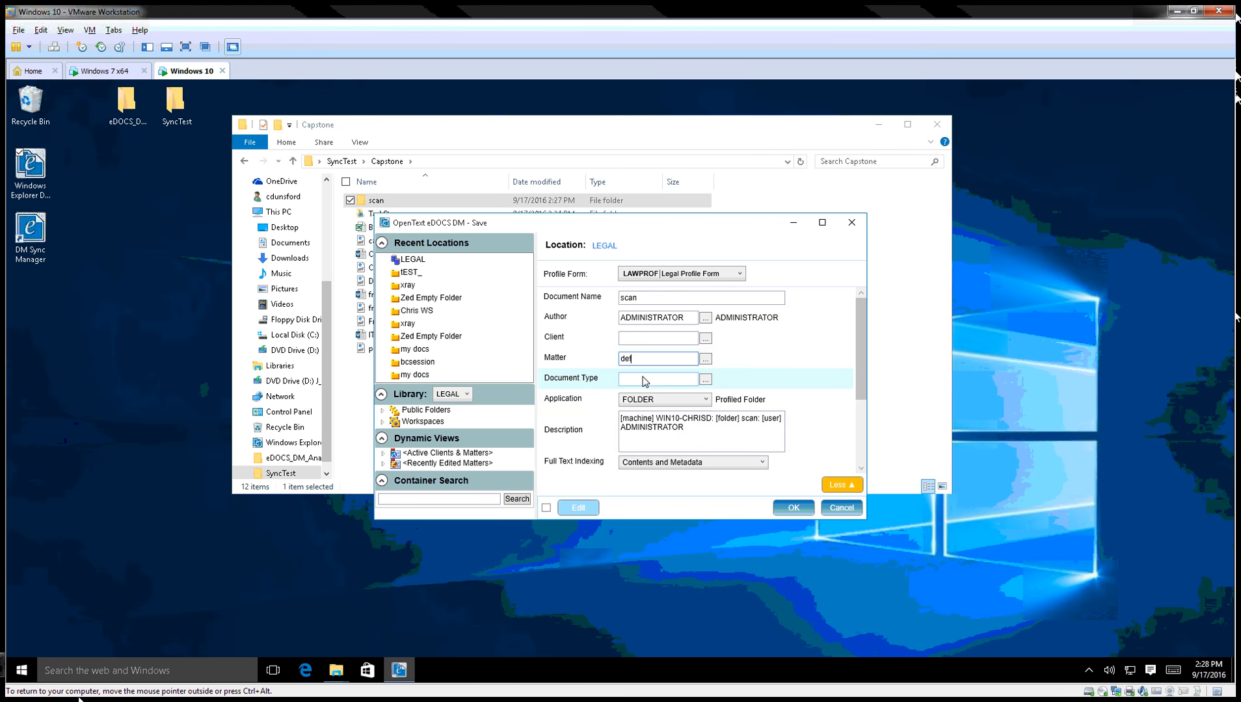
{"action": "type", "text": "def"}
{"action": "key", "text": "Tab"}
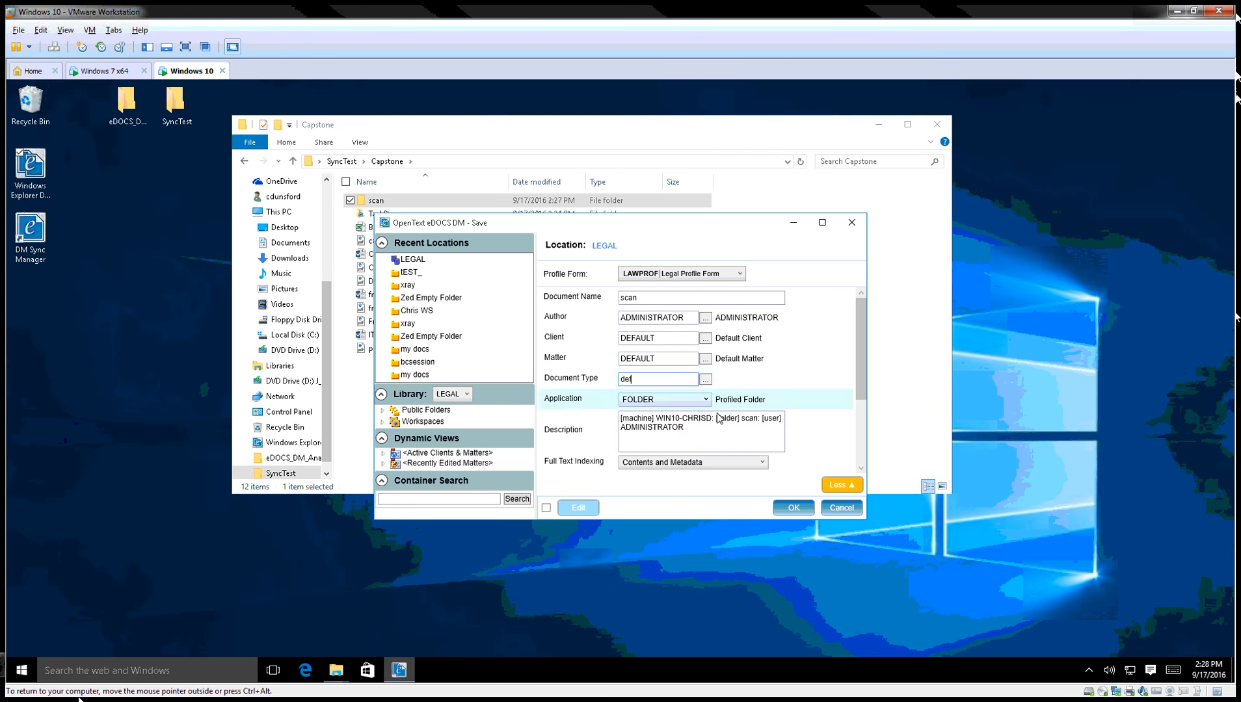
{"action": "left_click", "coordinate": [788, 506]}
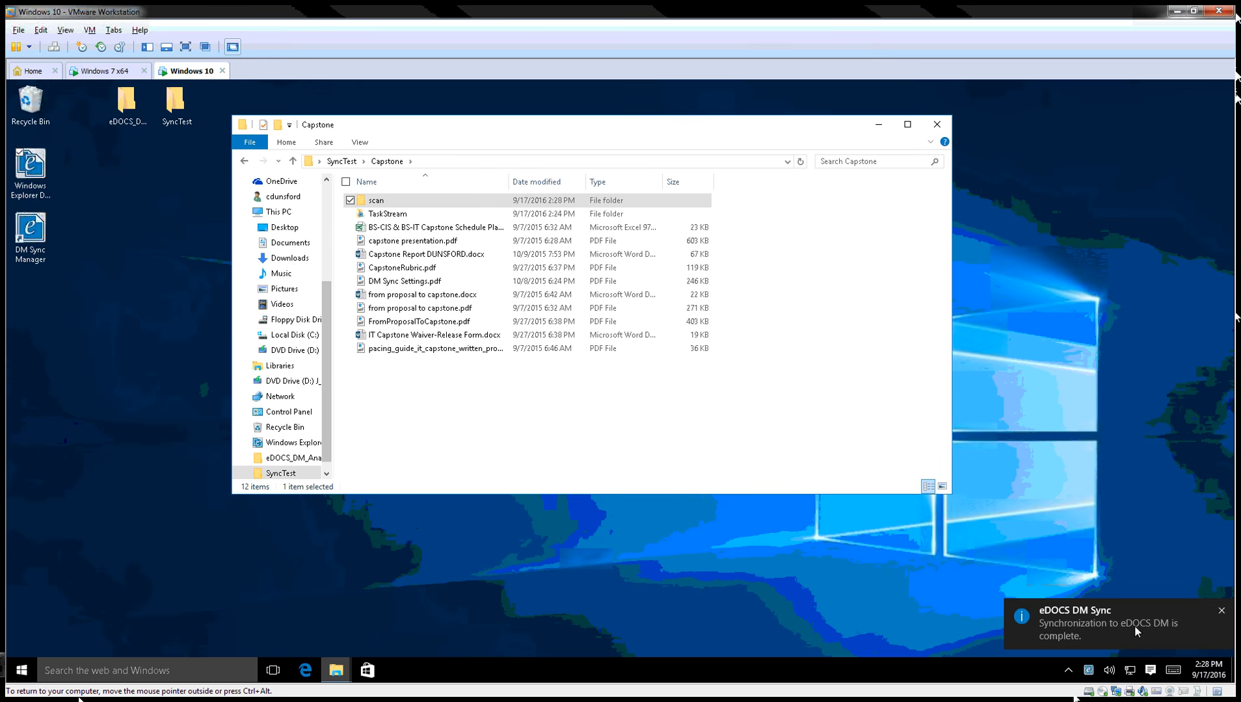
Paste the IT Capstone Waiver-Release Form and pacing guide PDF into 'scan' and confirm it empties.
{"action": "double_click", "coordinate": [375, 202]}
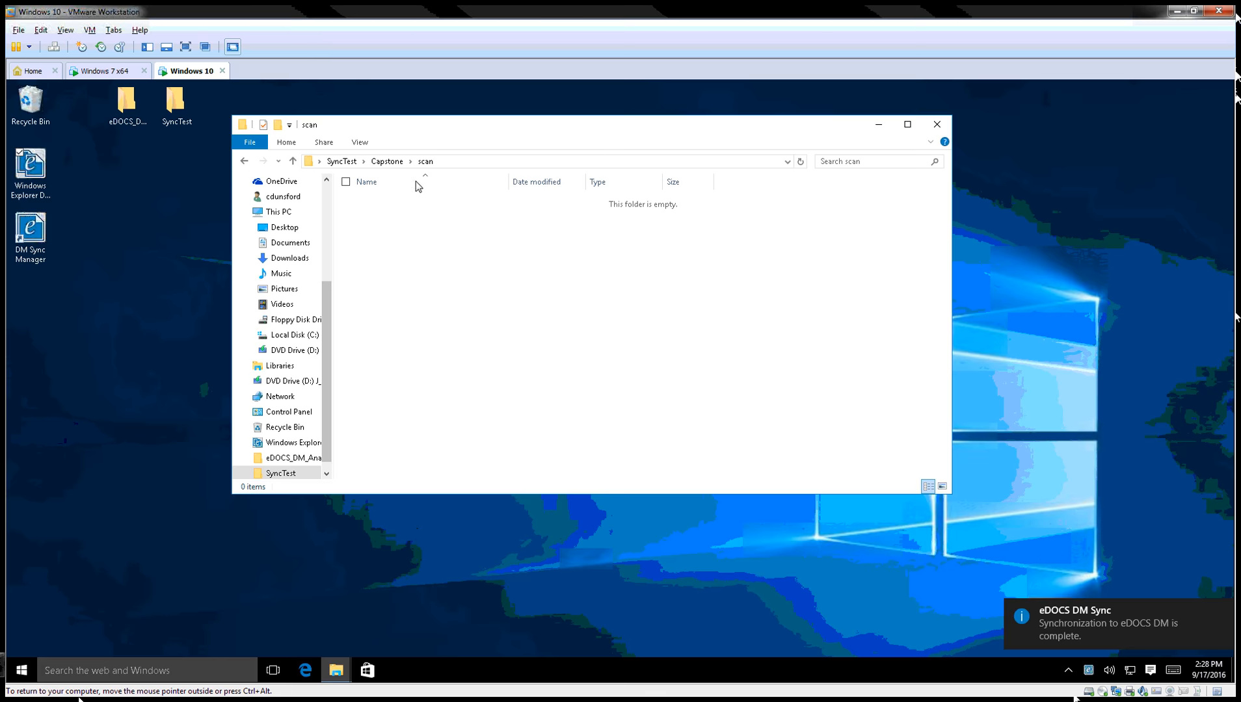
{"action": "left_click", "coordinate": [387, 162]}
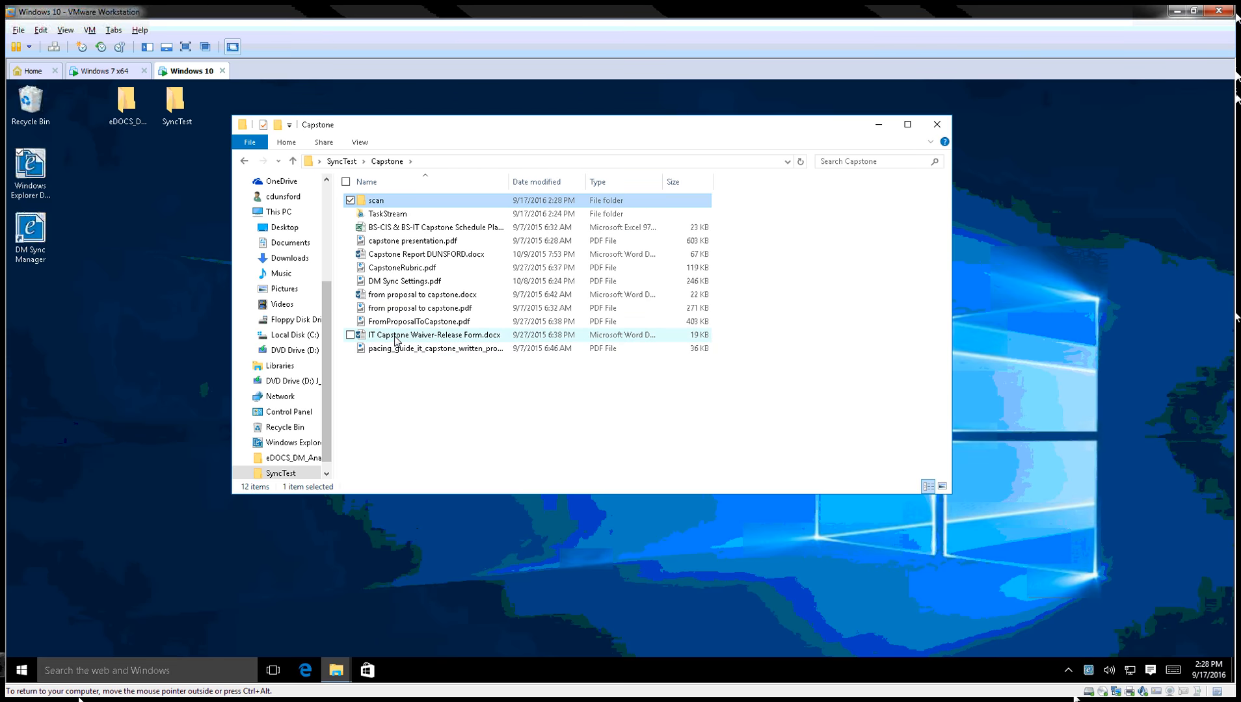
{"action": "left_click", "coordinate": [395, 337]}
{"action": "left_click", "coordinate": [448, 350], "text": "shift"}
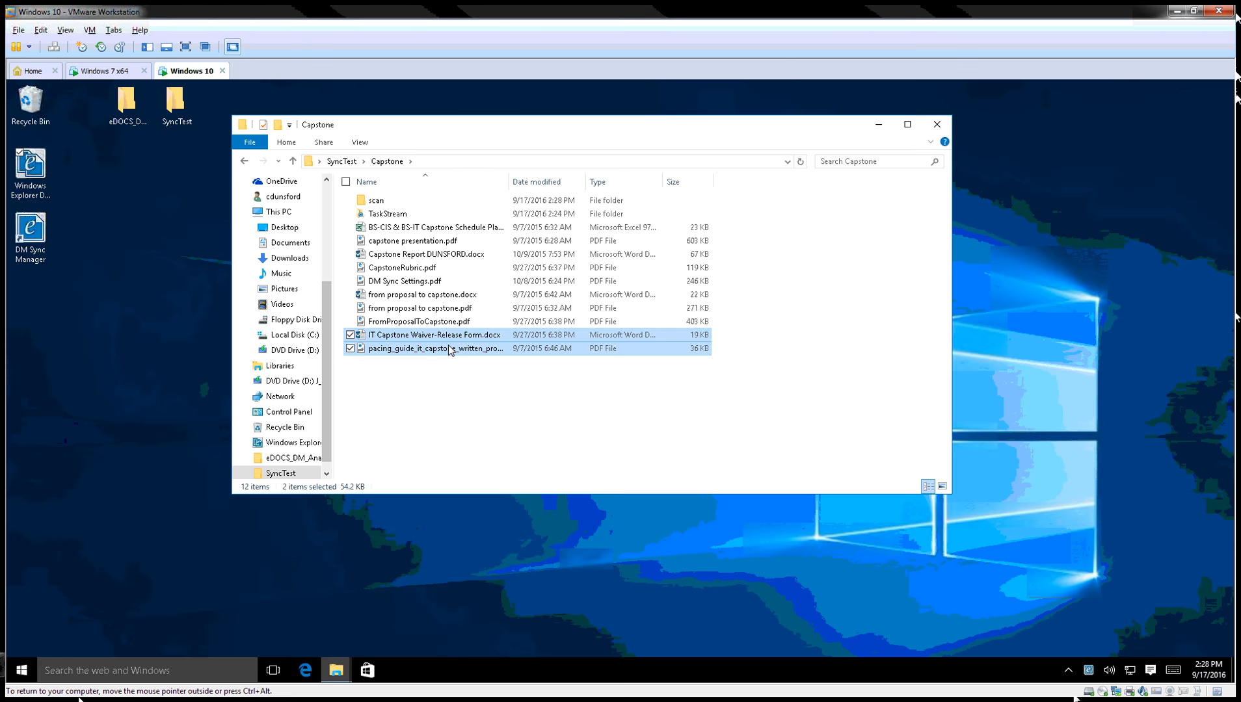
{"action": "right_click", "coordinate": [391, 207]}
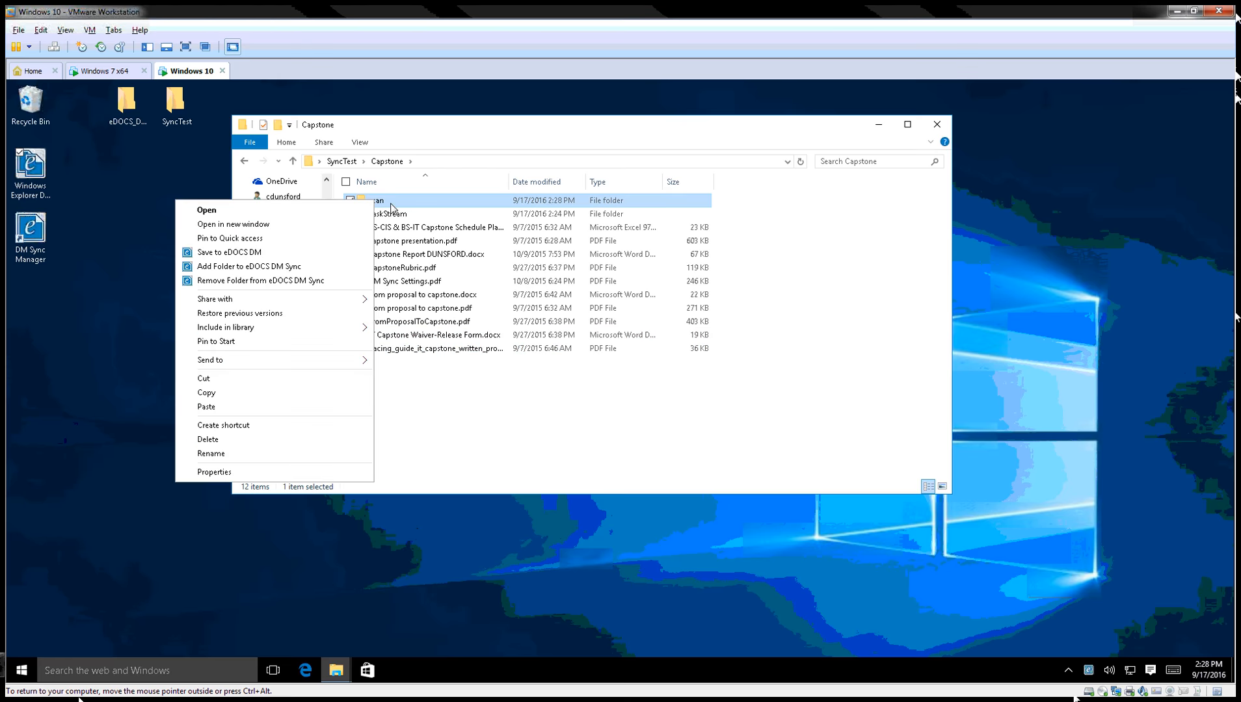
{"action": "left_click", "coordinate": [233, 407]}
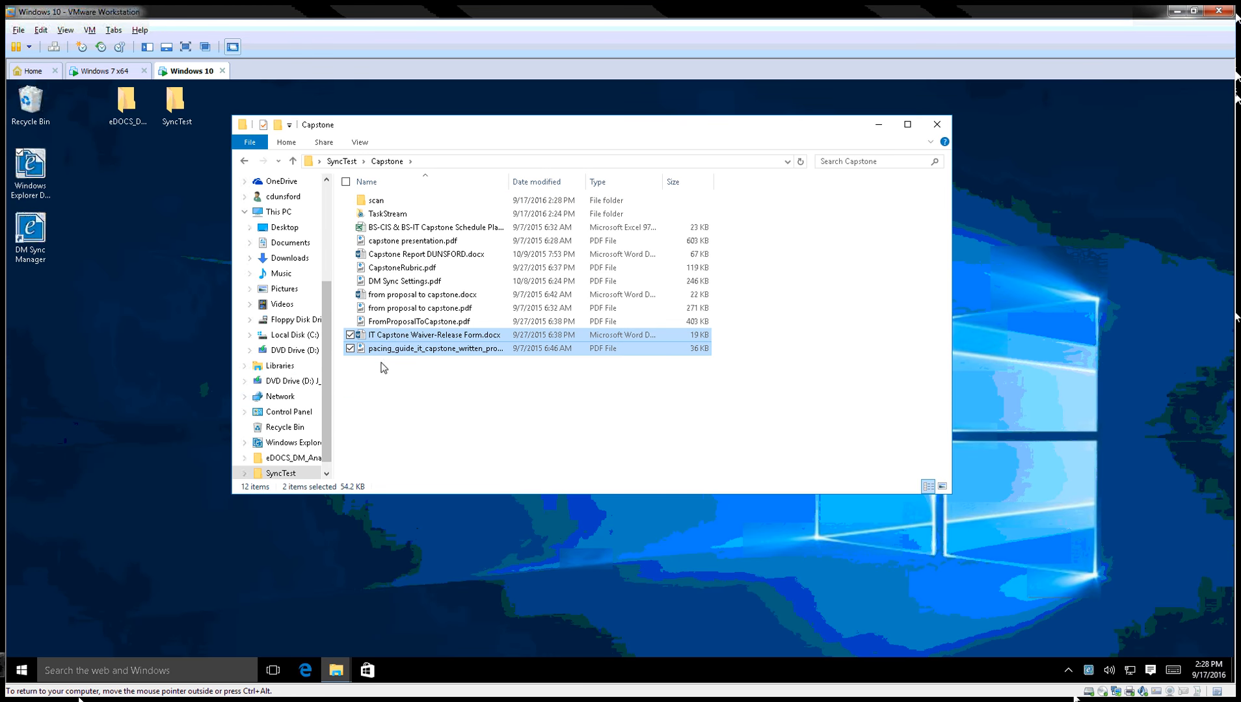
{"action": "left_click", "coordinate": [410, 368]}
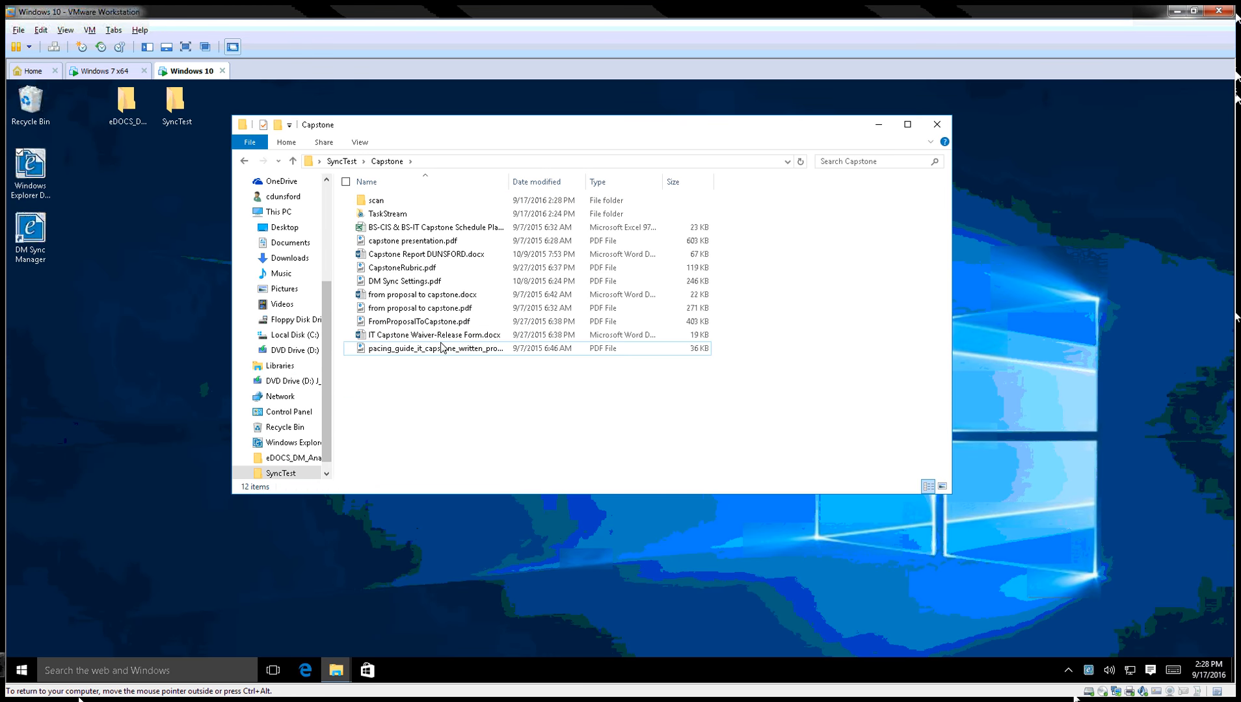
{"action": "double_click", "coordinate": [405, 205]}
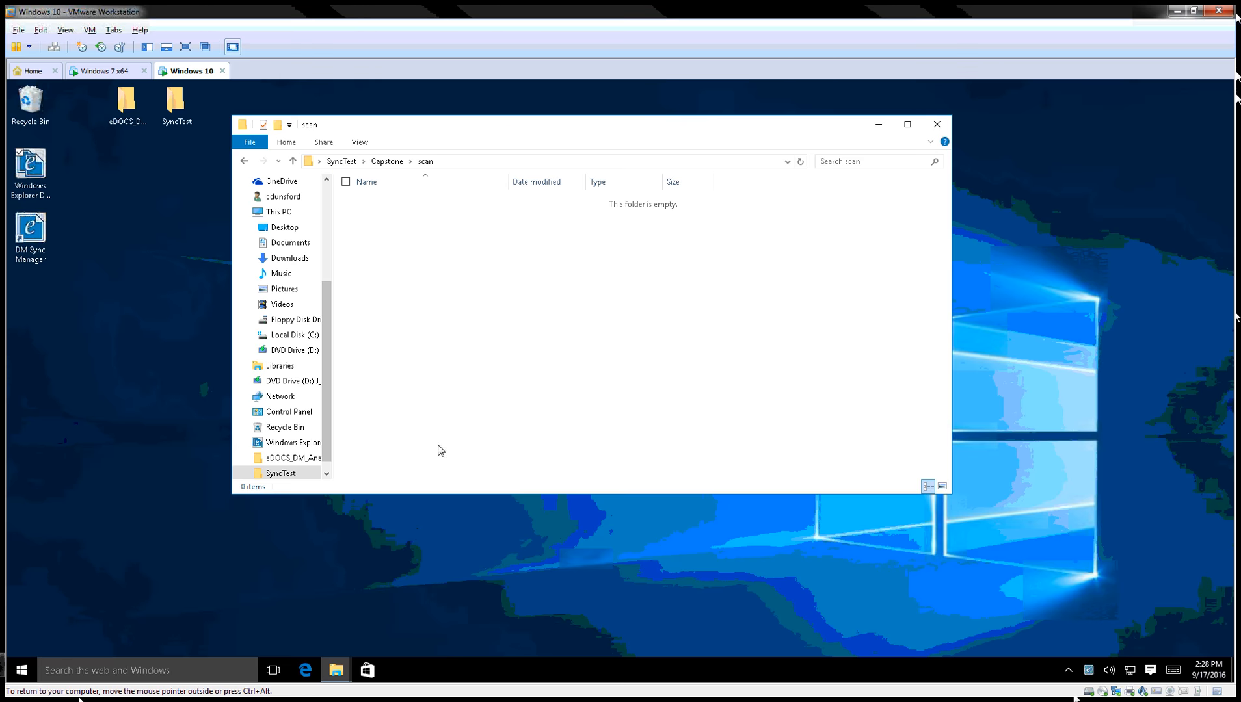
In the DM Extension's Recently Edited Documents, preview the Waiver-Release Form (#1448) in the Viewer.
{"action": "double_click", "coordinate": [39, 174]}
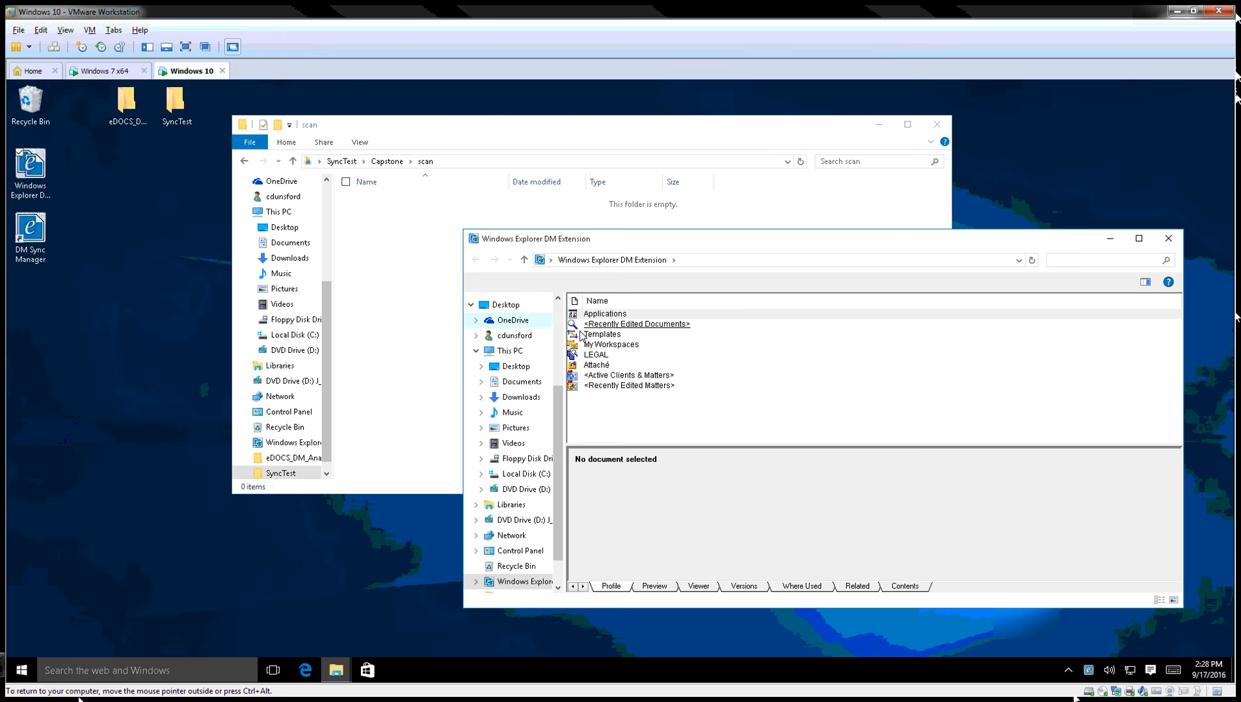
{"action": "left_click", "coordinate": [647, 325]}
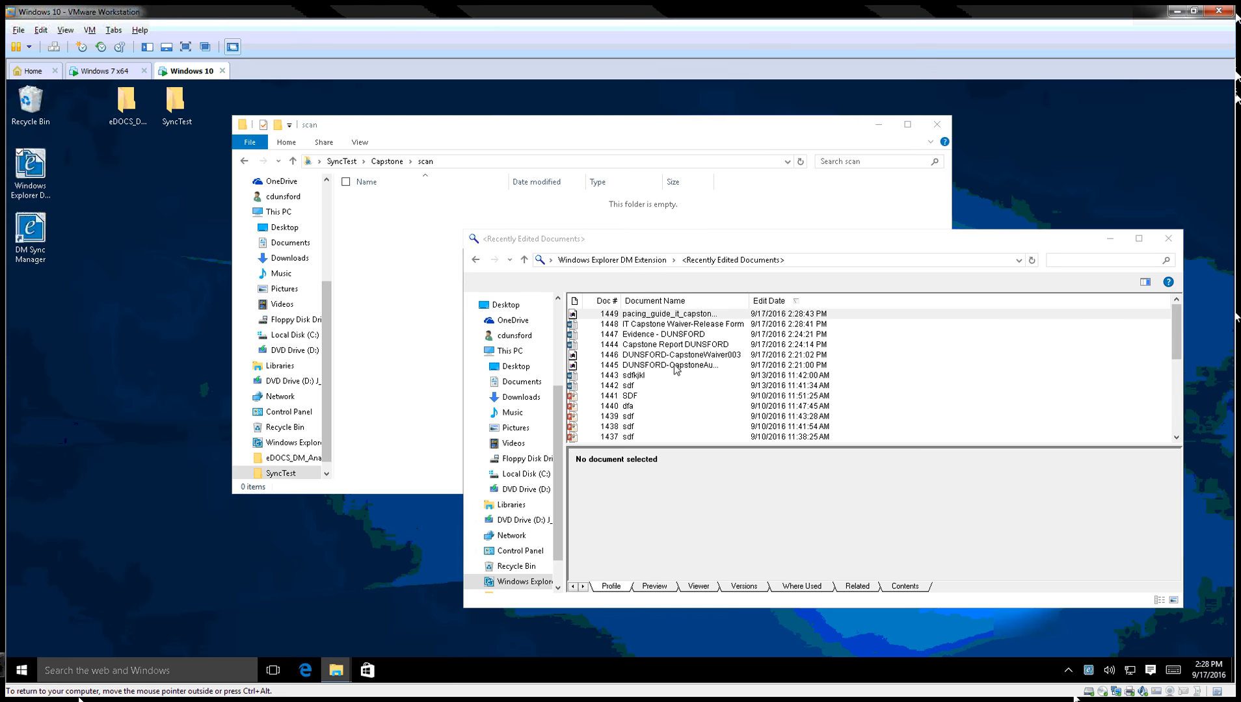
{"action": "left_click", "coordinate": [631, 319]}
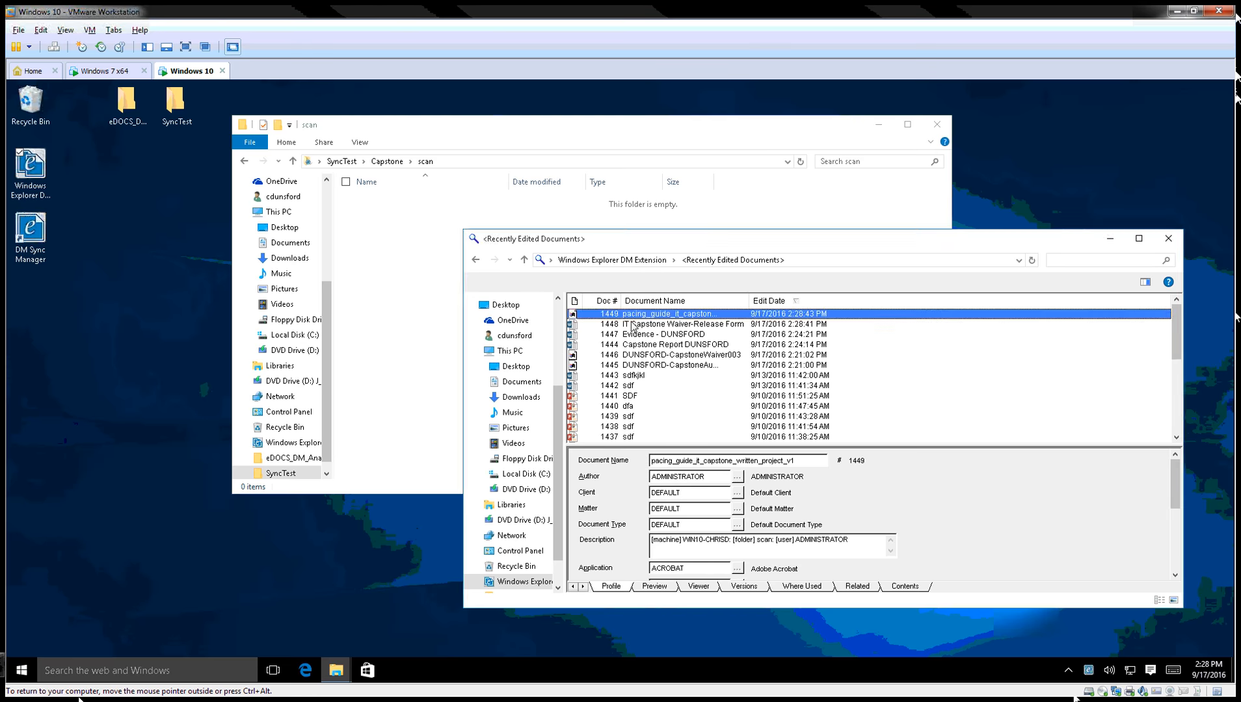
{"action": "left_click", "coordinate": [638, 325]}
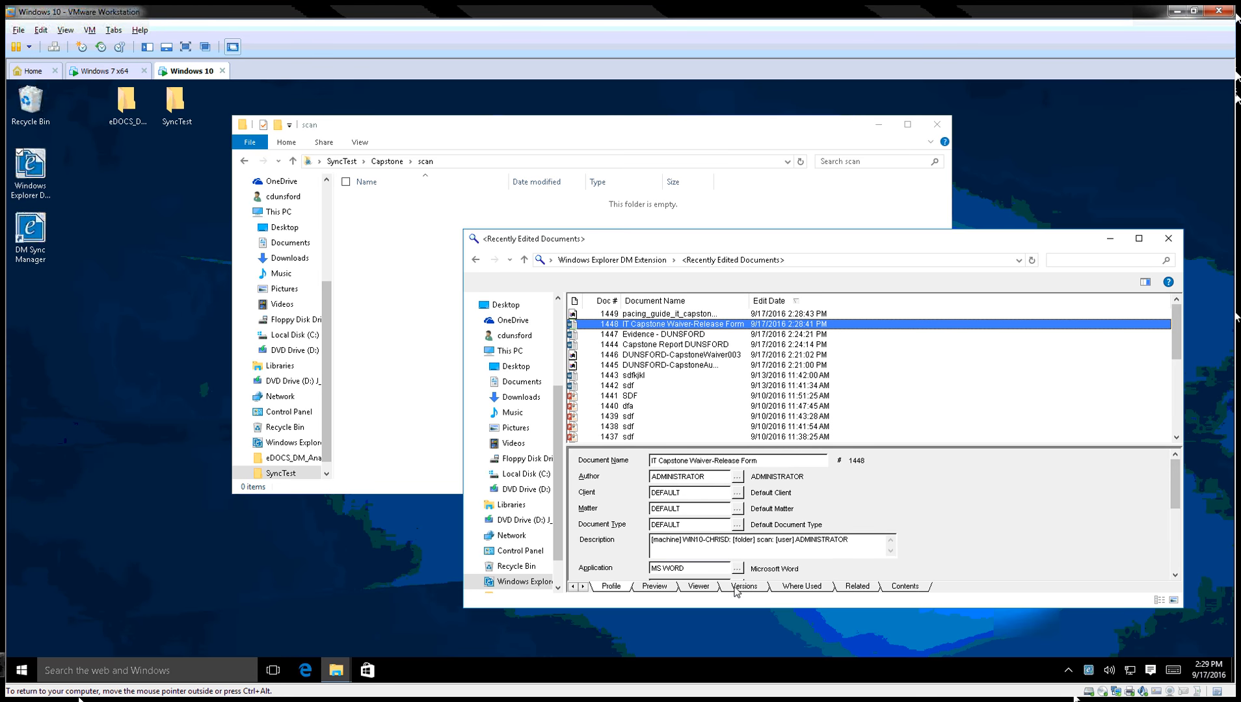
{"action": "left_click", "coordinate": [701, 588]}
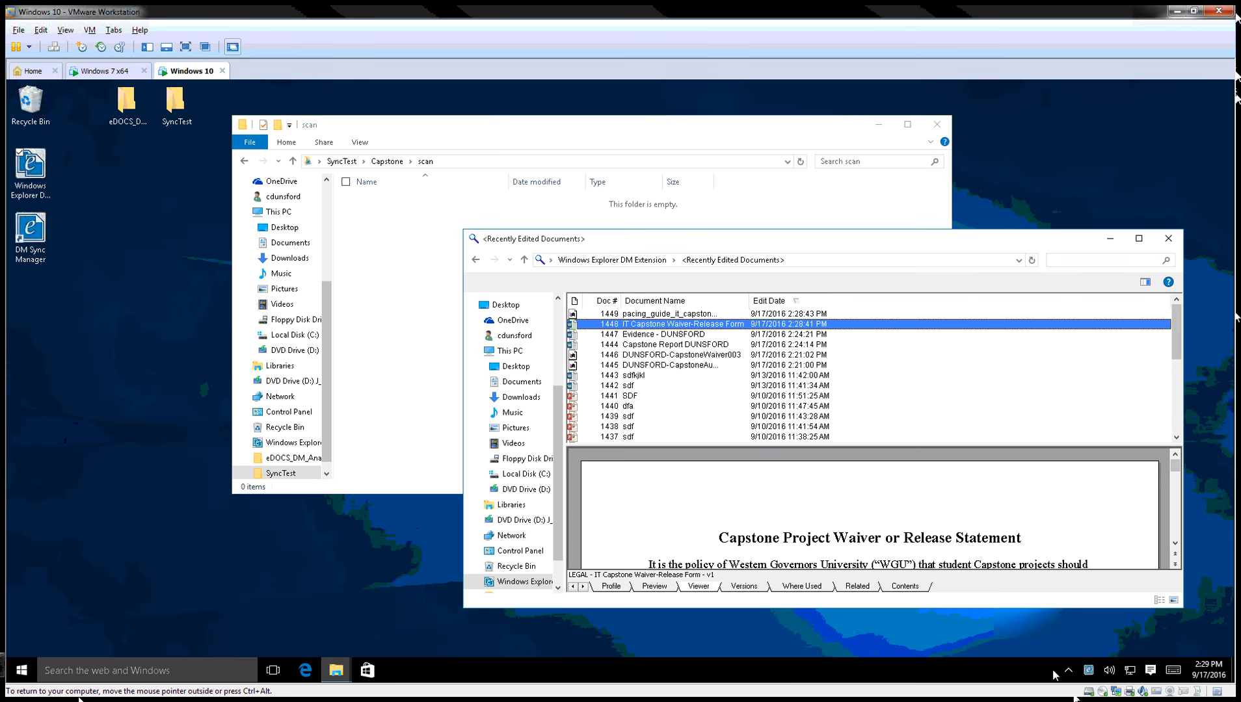
Open Sync Manager settings and set Remove Local Files After Upload to No.
{"action": "double_click", "coordinate": [1091, 671]}
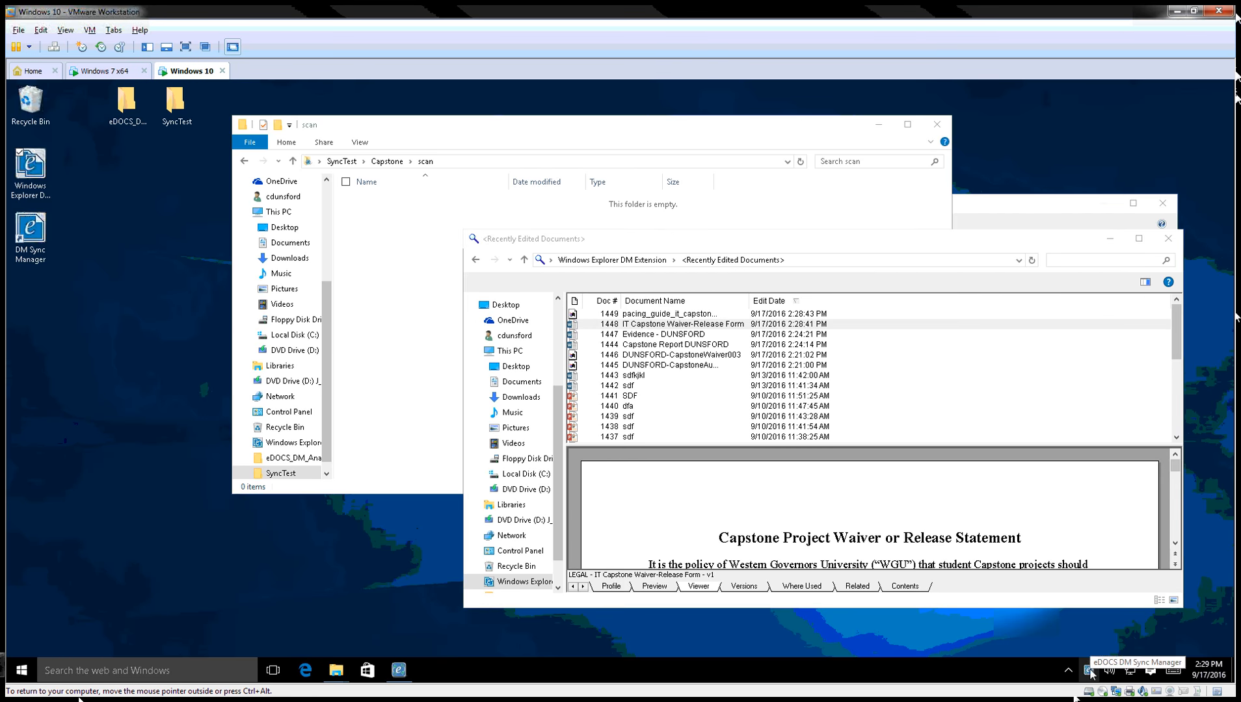
{"action": "left_click", "coordinate": [784, 125]}
{"action": "left_click", "coordinate": [941, 130]}
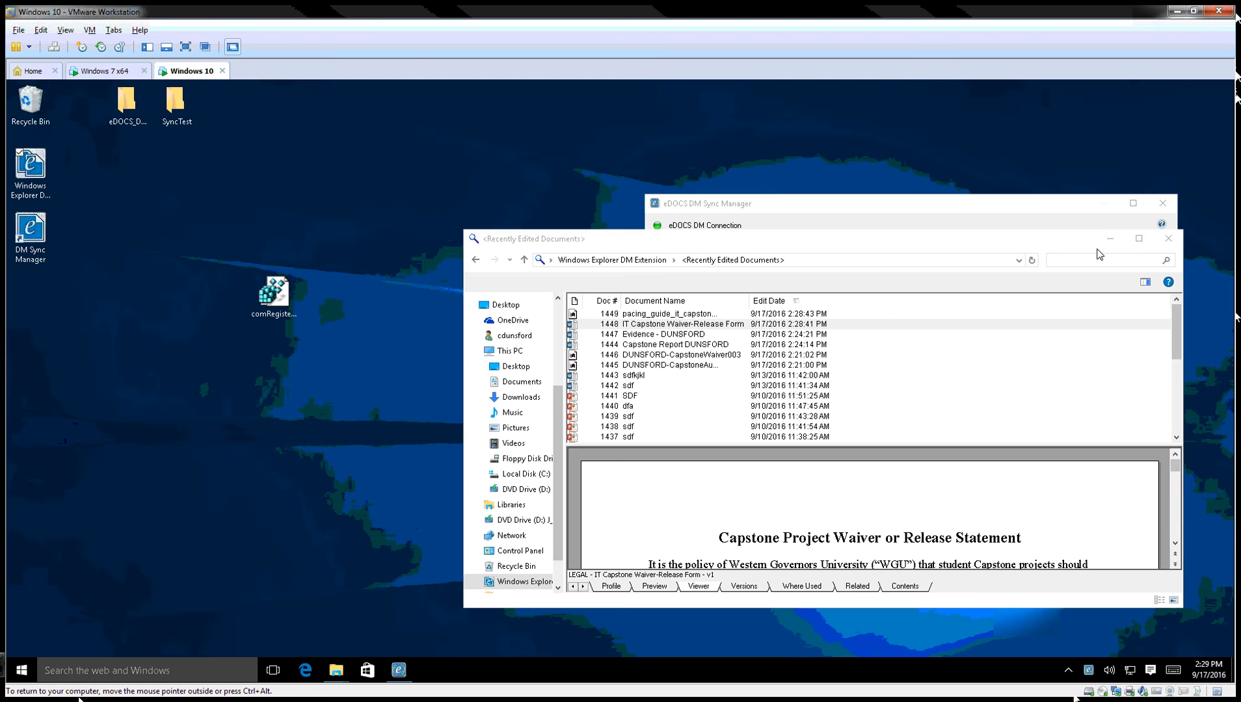
{"action": "left_click_drag", "start_coordinate": [1097, 242], "coordinate": [972, 288]}
{"action": "left_click", "coordinate": [857, 261]}
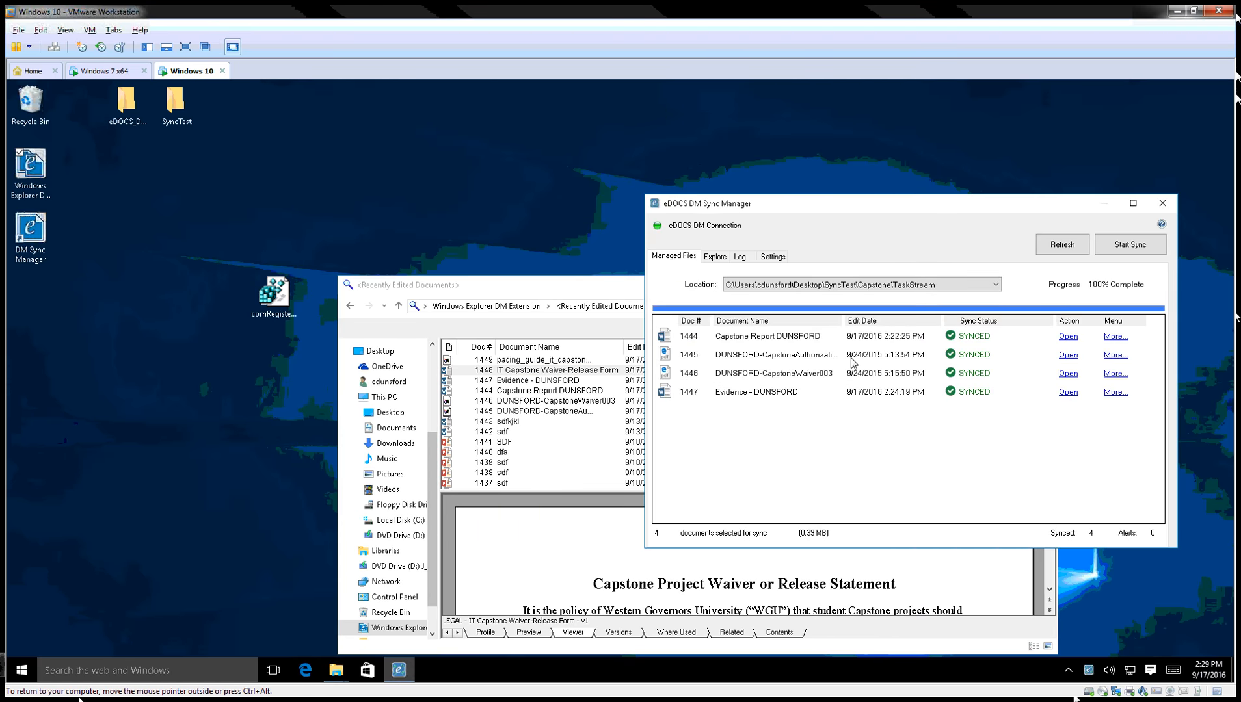
{"action": "left_click", "coordinate": [774, 258]}
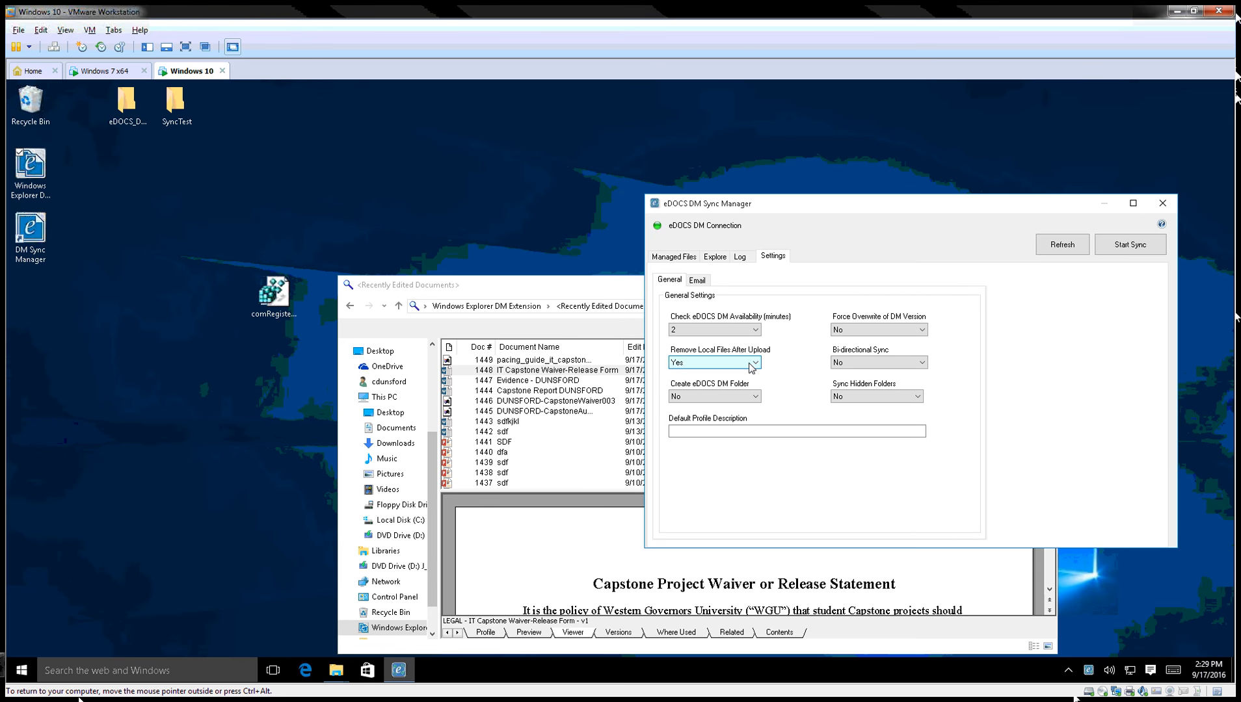
{"action": "left_click", "coordinate": [752, 366]}
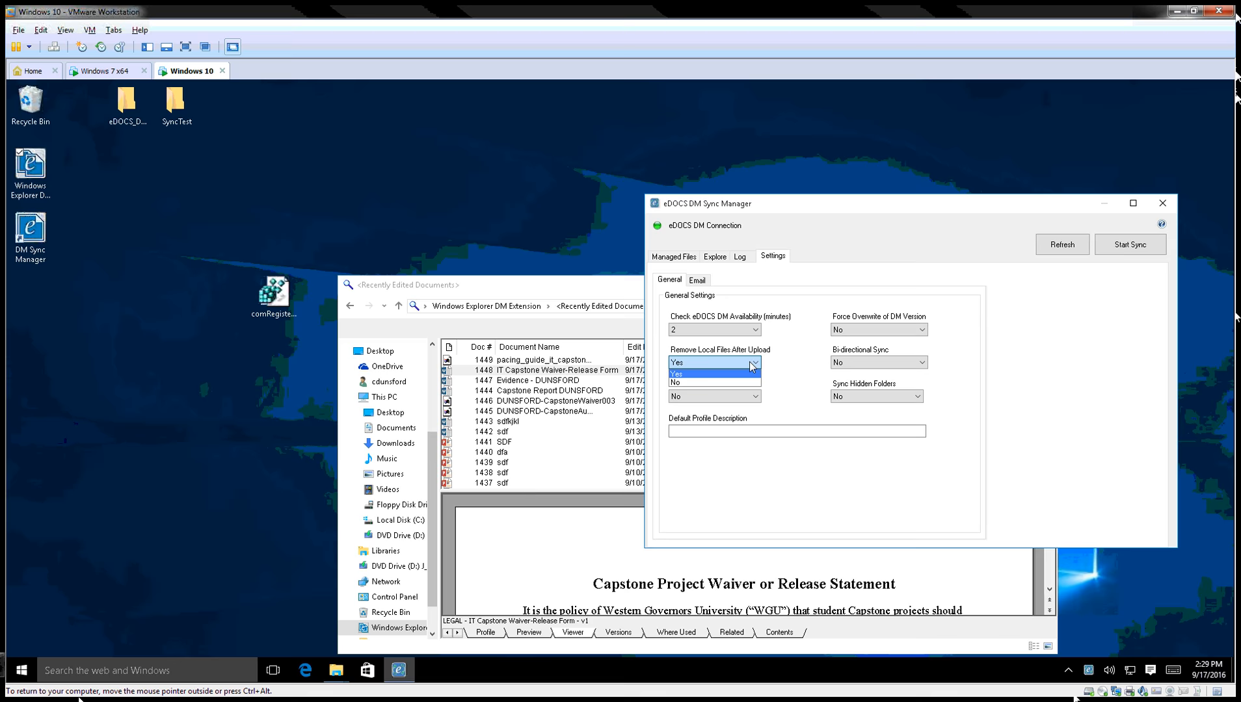
{"action": "left_click", "coordinate": [712, 382]}
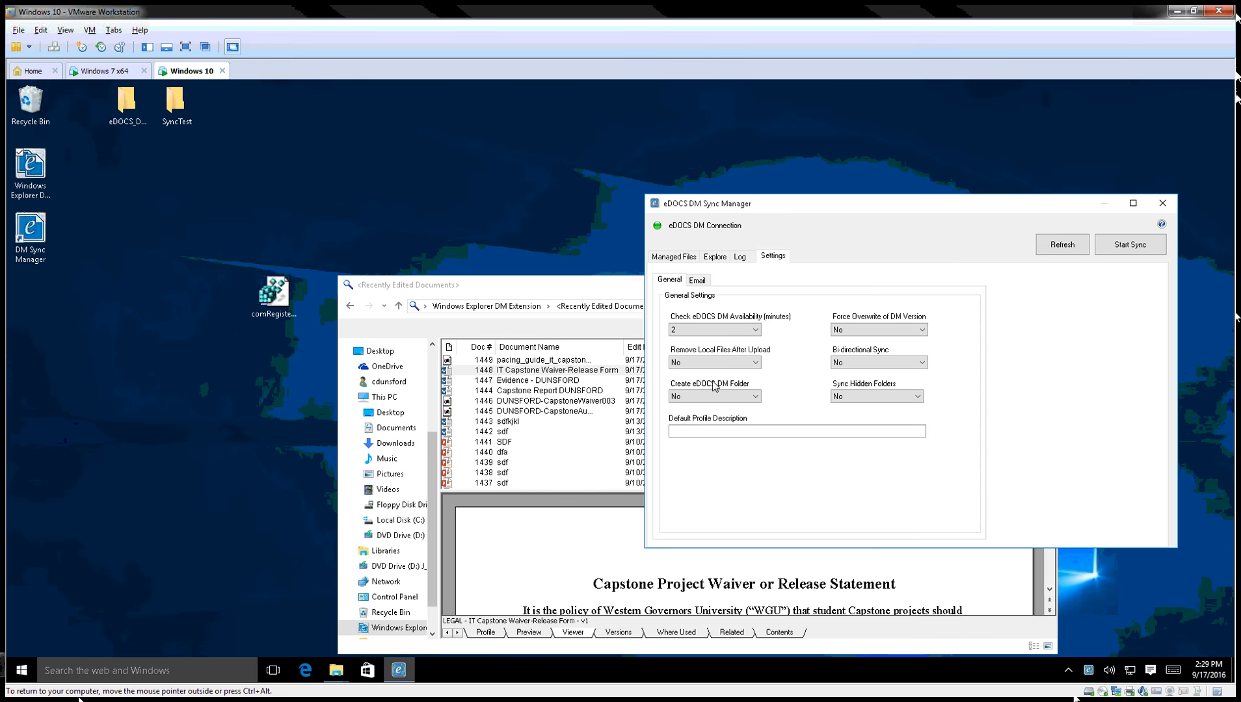
Close the duplicate Recently Edited Documents window and set Create eDOCS DM Folder to Yes.
{"action": "left_click_drag", "start_coordinate": [834, 210], "coordinate": [491, 188]}
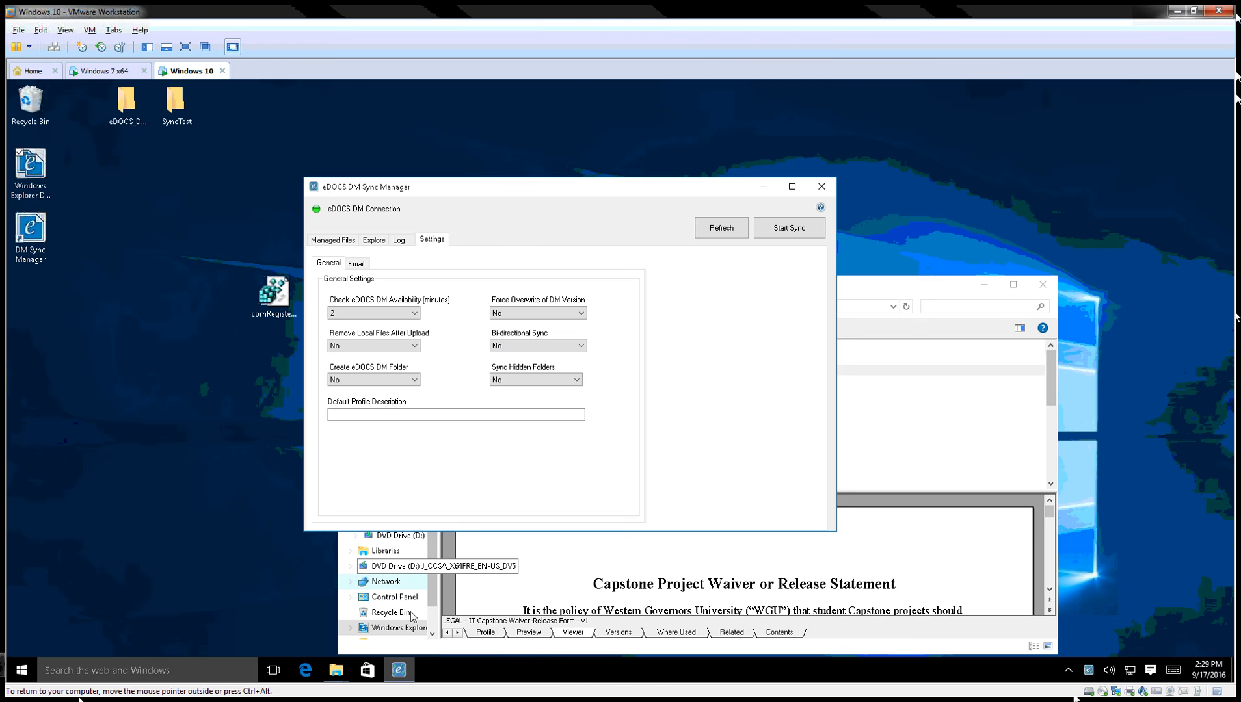
{"action": "left_click", "coordinate": [336, 676]}
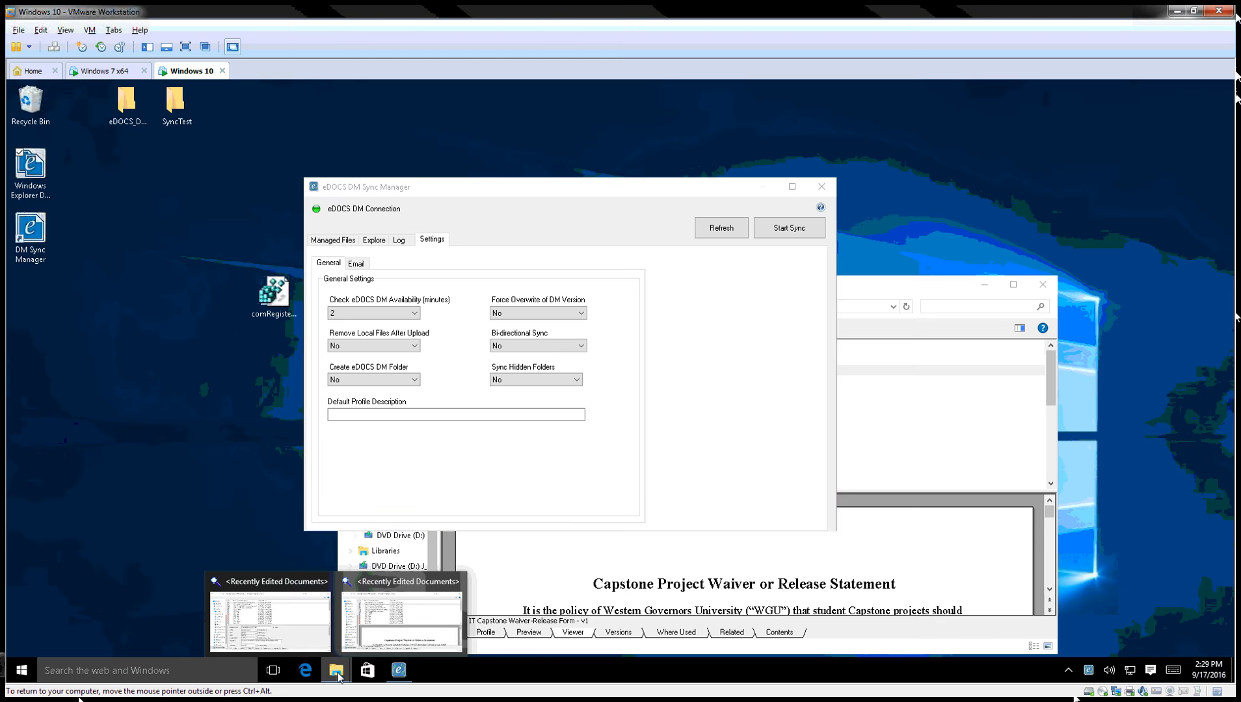
{"action": "left_click", "coordinate": [455, 581]}
{"action": "left_click", "coordinate": [357, 604]}
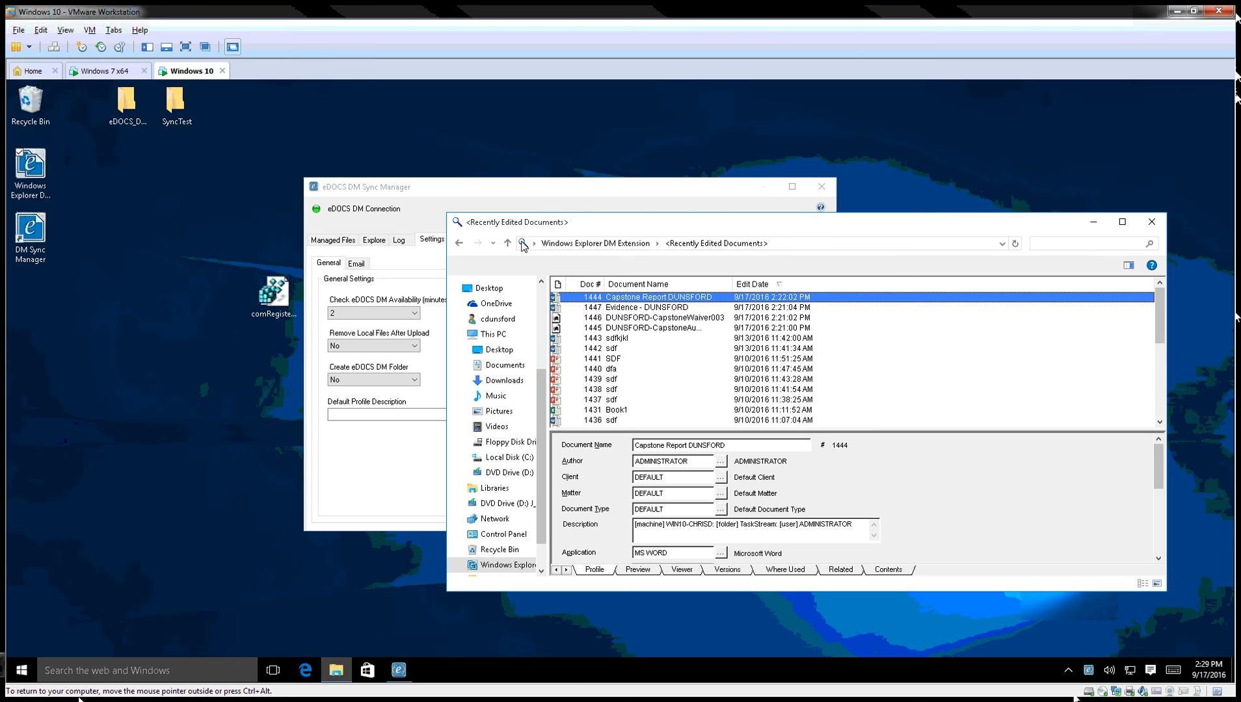
{"action": "left_click", "coordinate": [545, 184]}
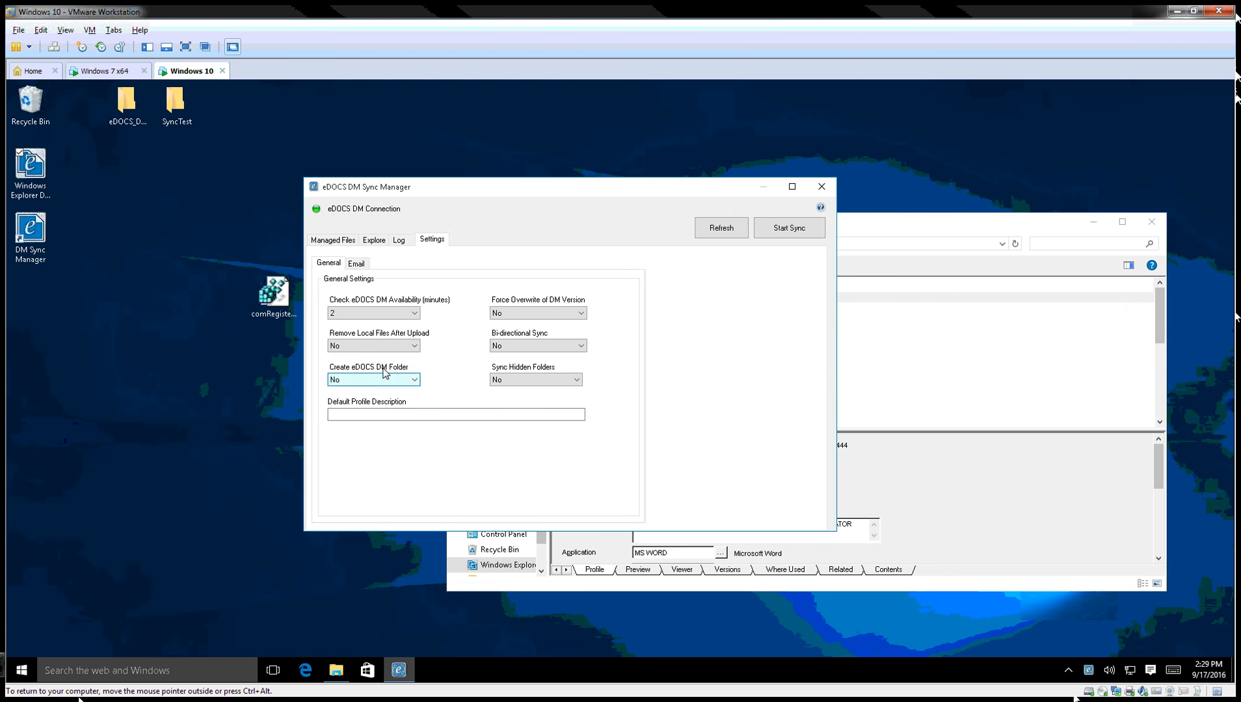
{"action": "left_click", "coordinate": [389, 376]}
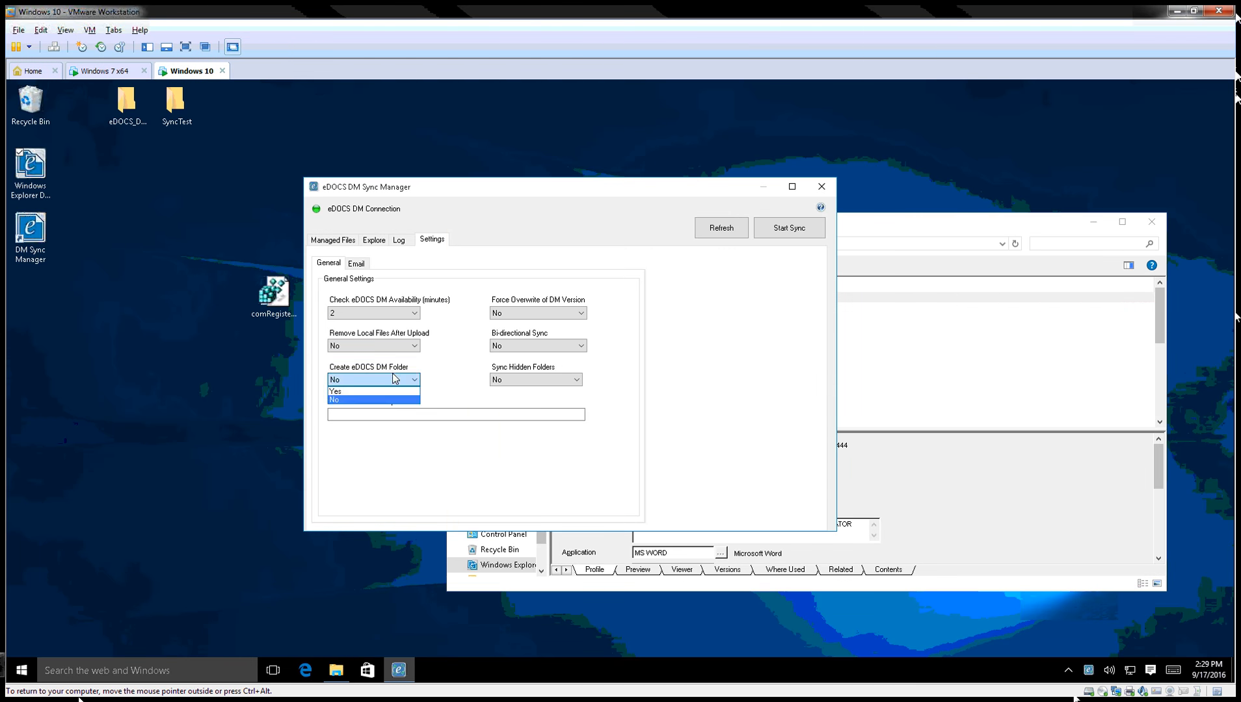
{"action": "left_click", "coordinate": [368, 396]}
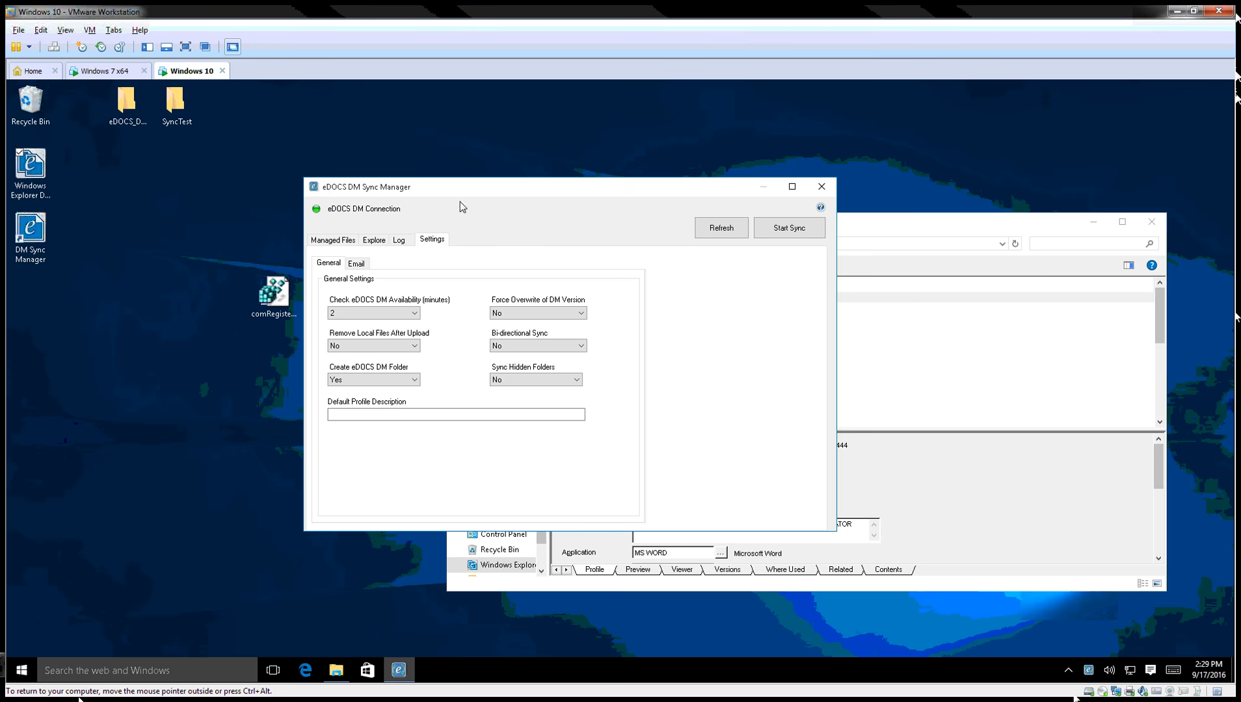
{"action": "left_click", "coordinate": [454, 126]}
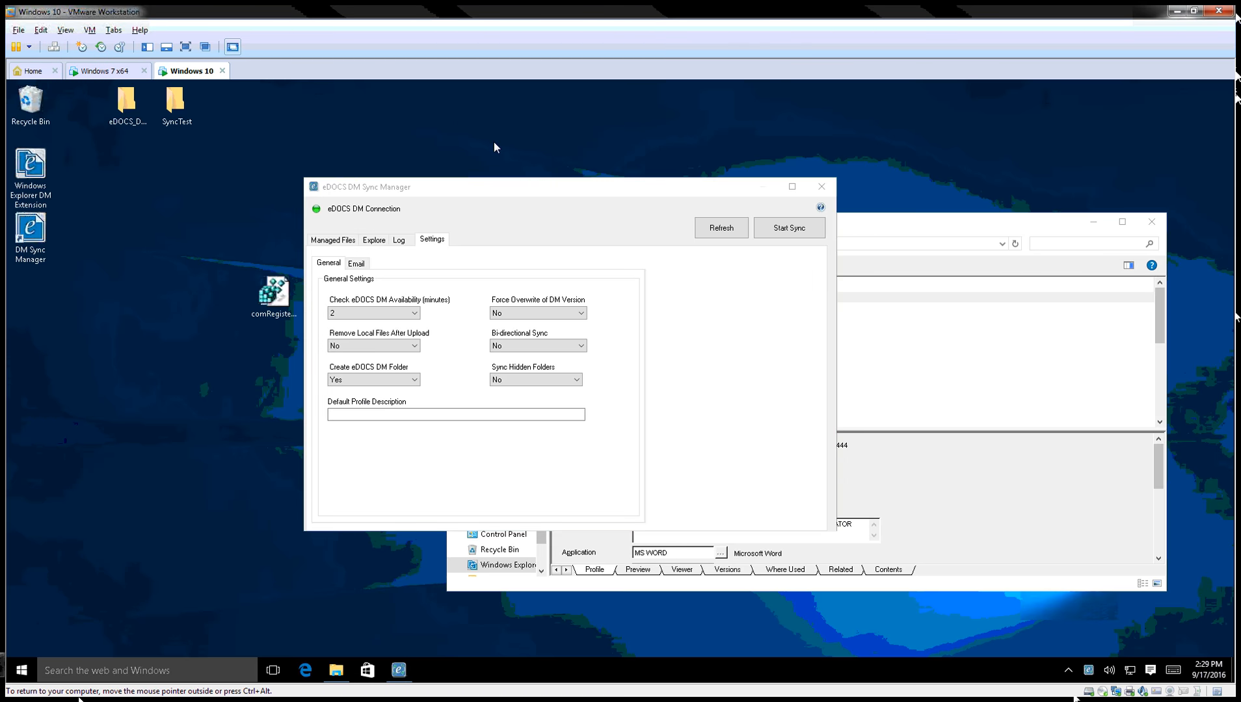
{"action": "left_click", "coordinate": [174, 101]}
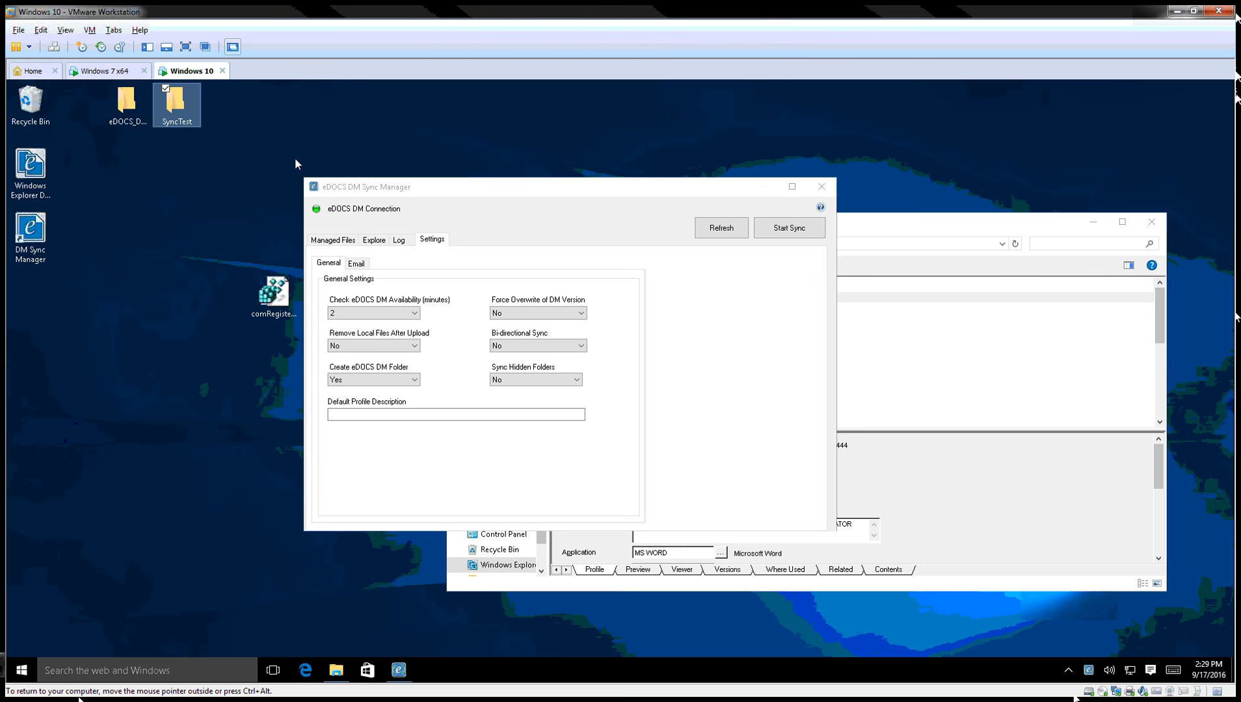
In SyncTest\Capstone, create two new folders named 'Folder 1' and 'Folder 2'.
{"action": "double_click", "coordinate": [178, 113]}
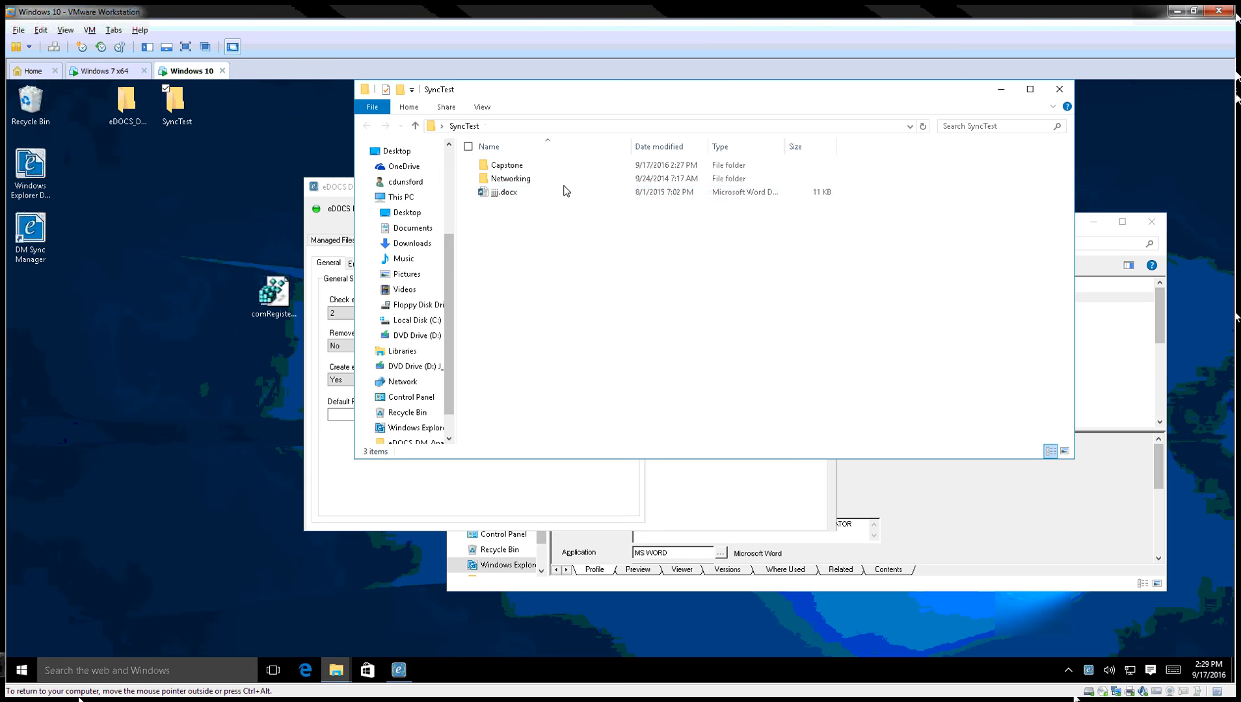
{"action": "double_click", "coordinate": [507, 165]}
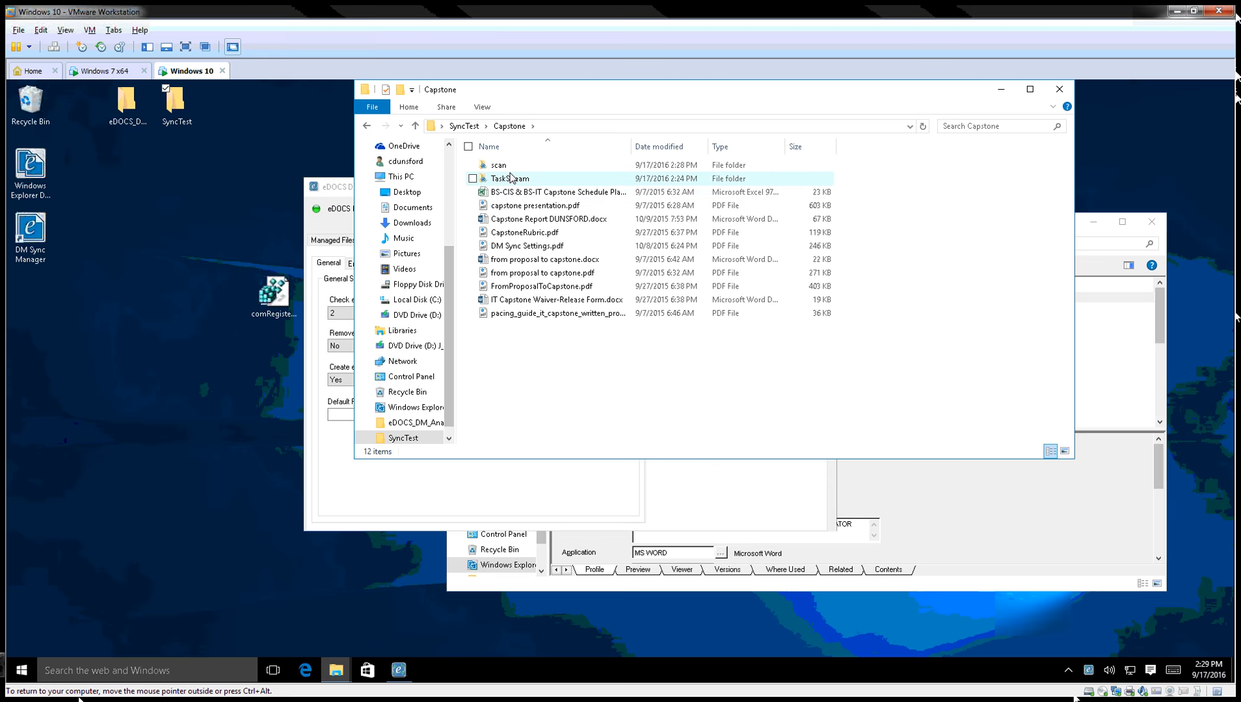
{"action": "right_click", "coordinate": [525, 344]}
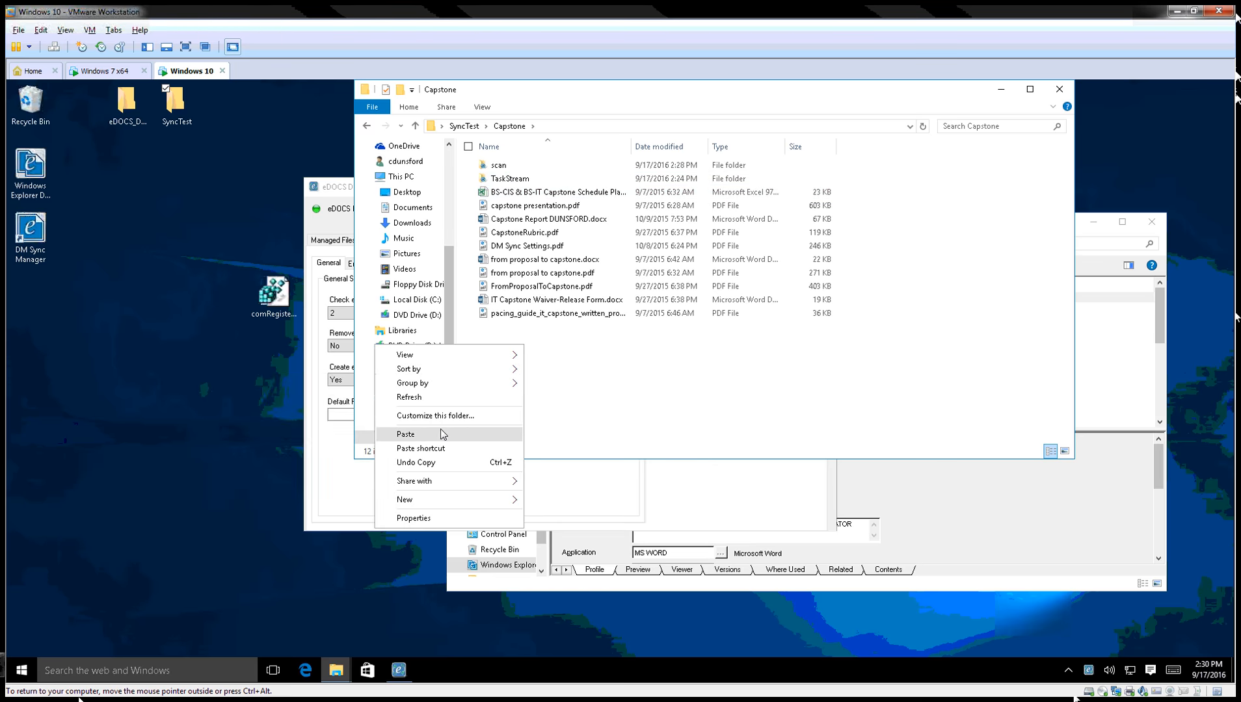
{"action": "mouse_move", "coordinate": [418, 500]}
{"action": "left_click", "coordinate": [347, 502]}
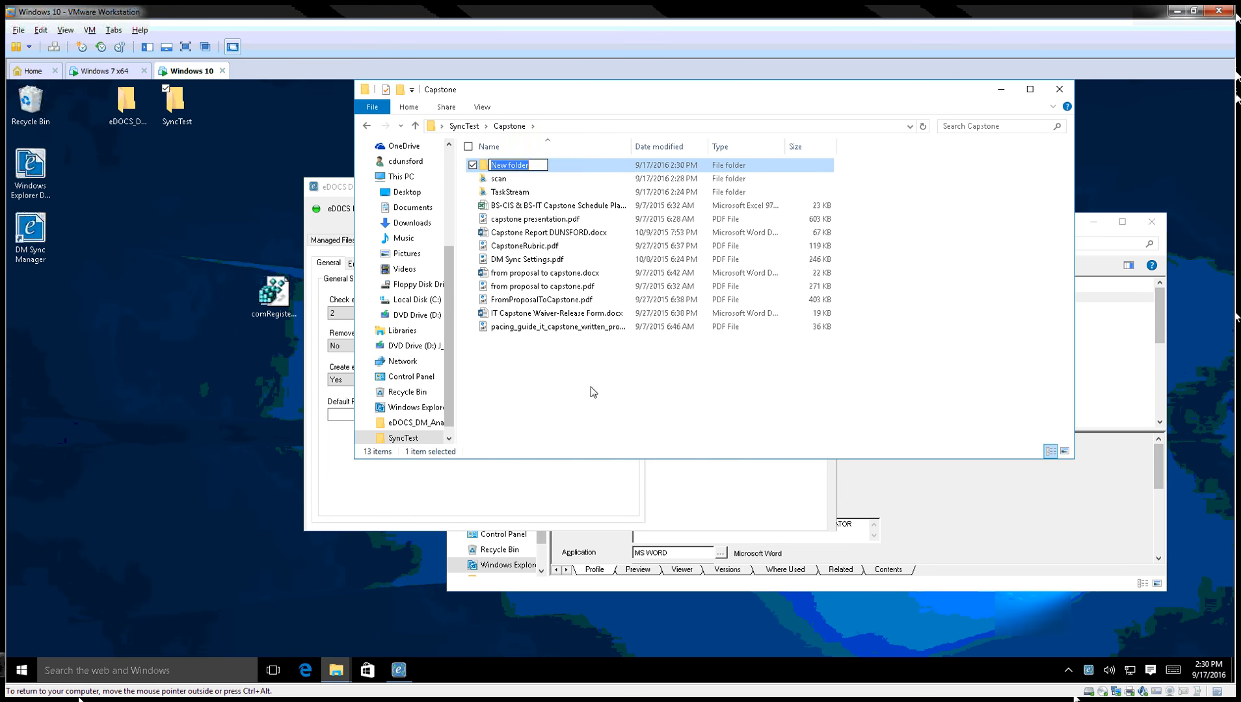
{"action": "type", "text": "Folder"}
{"action": "left_click", "coordinate": [562, 369]}
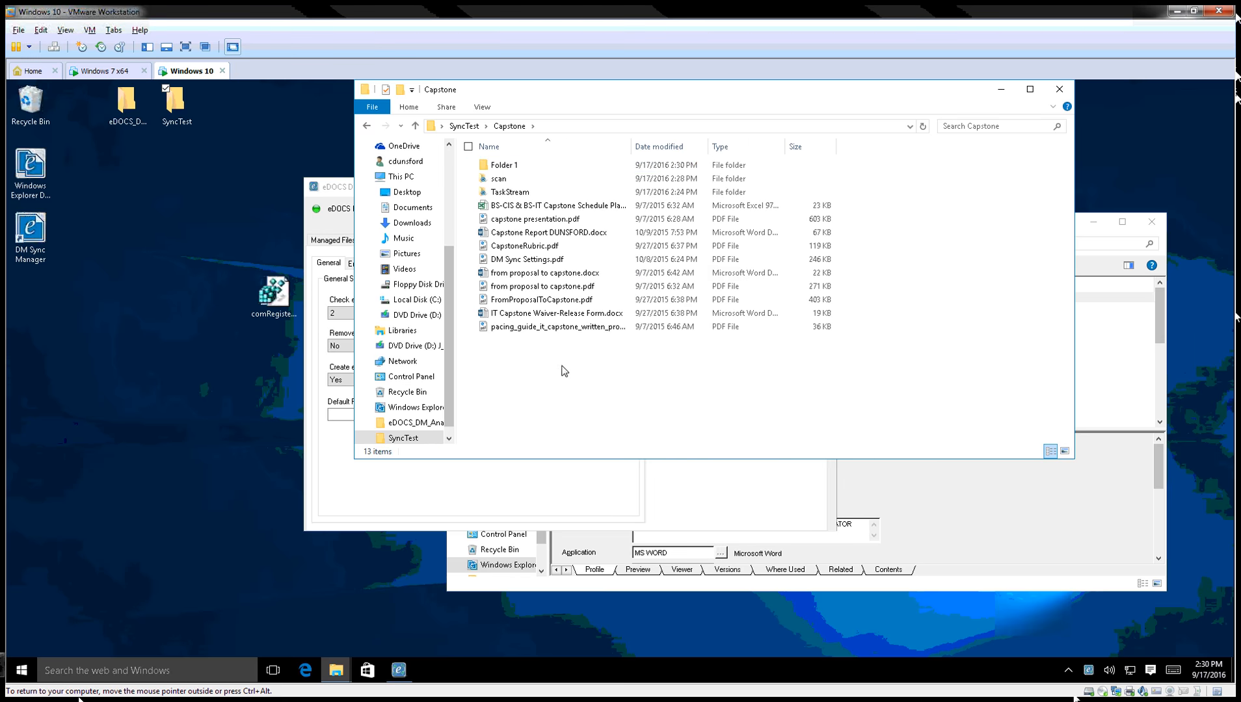
{"action": "right_click", "coordinate": [498, 345]}
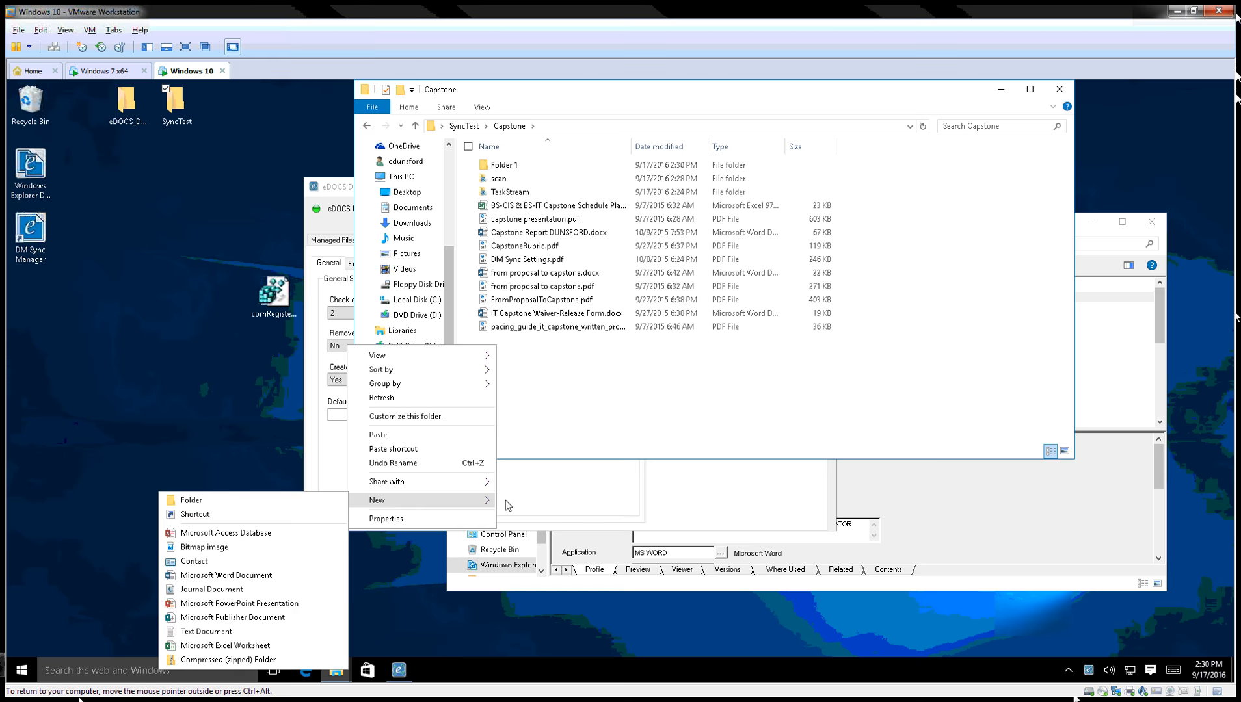
{"action": "mouse_move", "coordinate": [374, 501]}
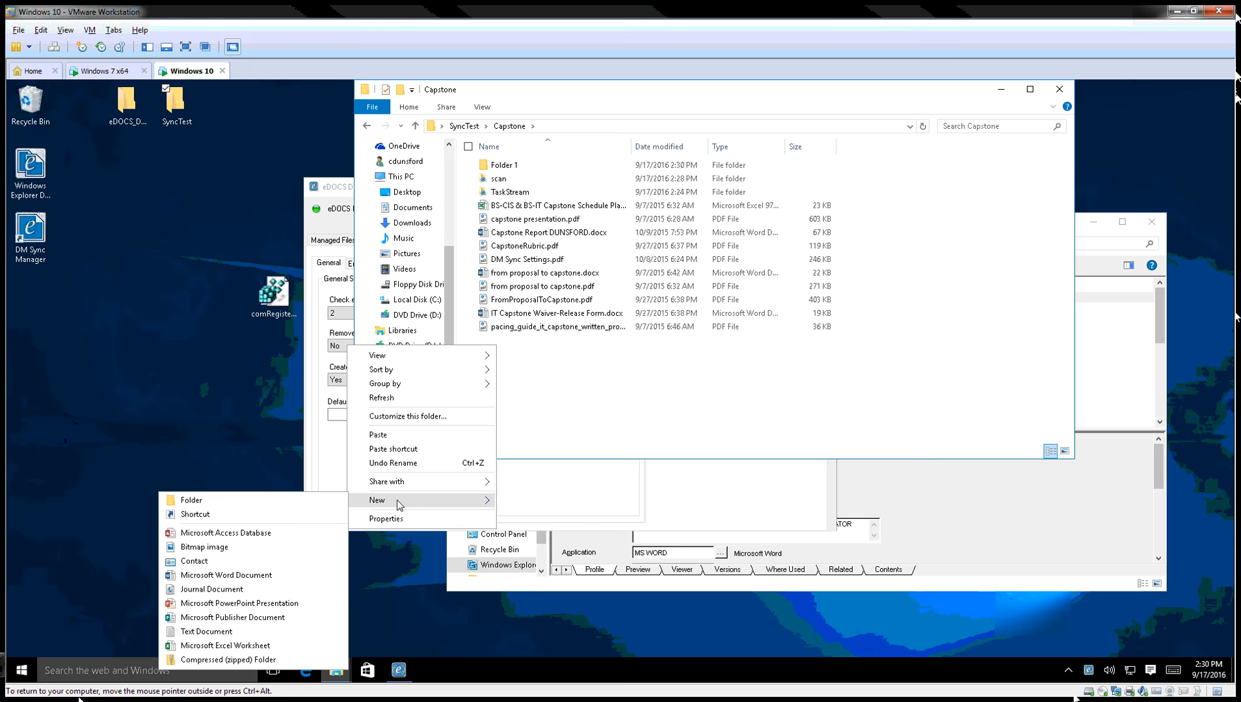
{"action": "left_click", "coordinate": [278, 501]}
{"action": "type", "text": "Folder 2"}
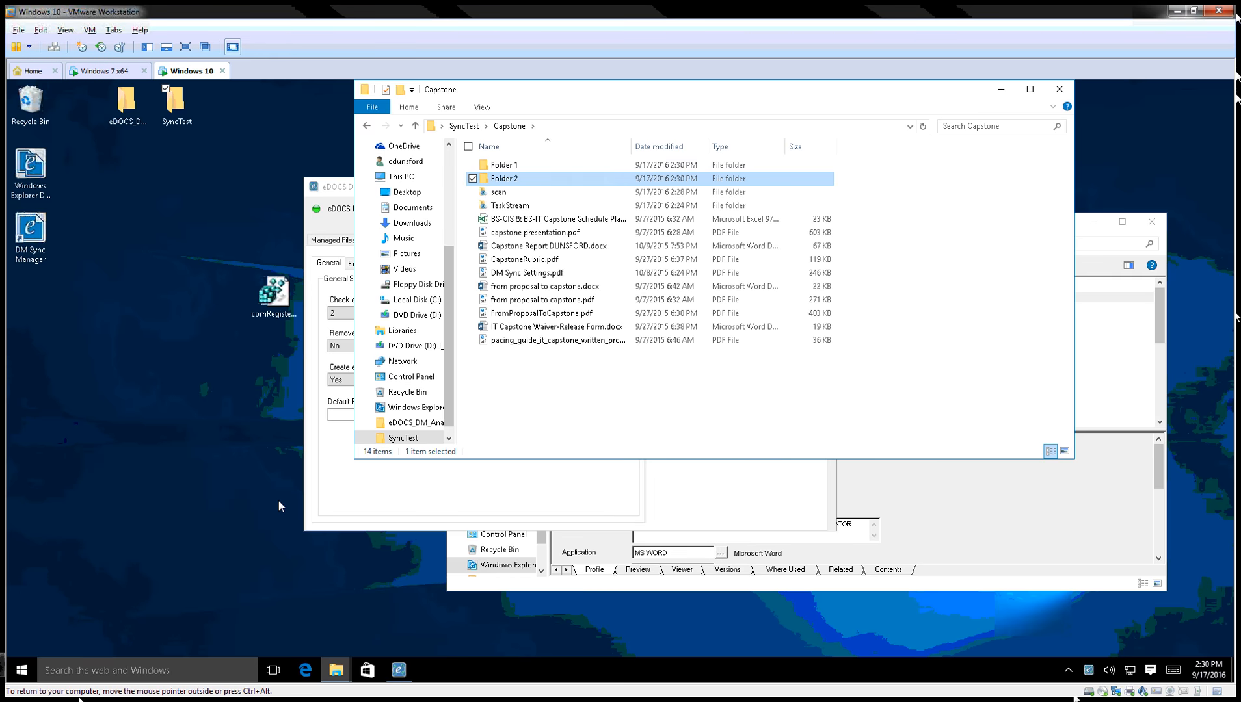
{"action": "left_click", "coordinate": [552, 163]}
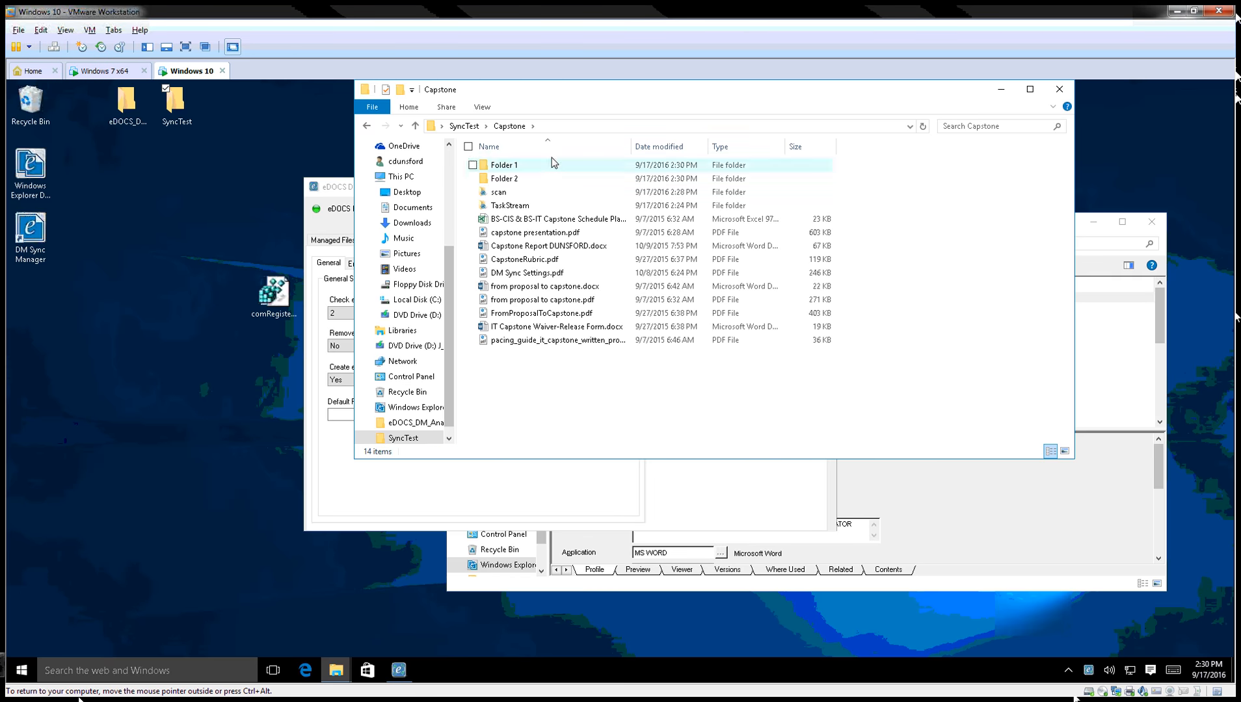
Create 'Sub folder 1' inside Folder 1.
{"action": "double_click", "coordinate": [515, 166]}
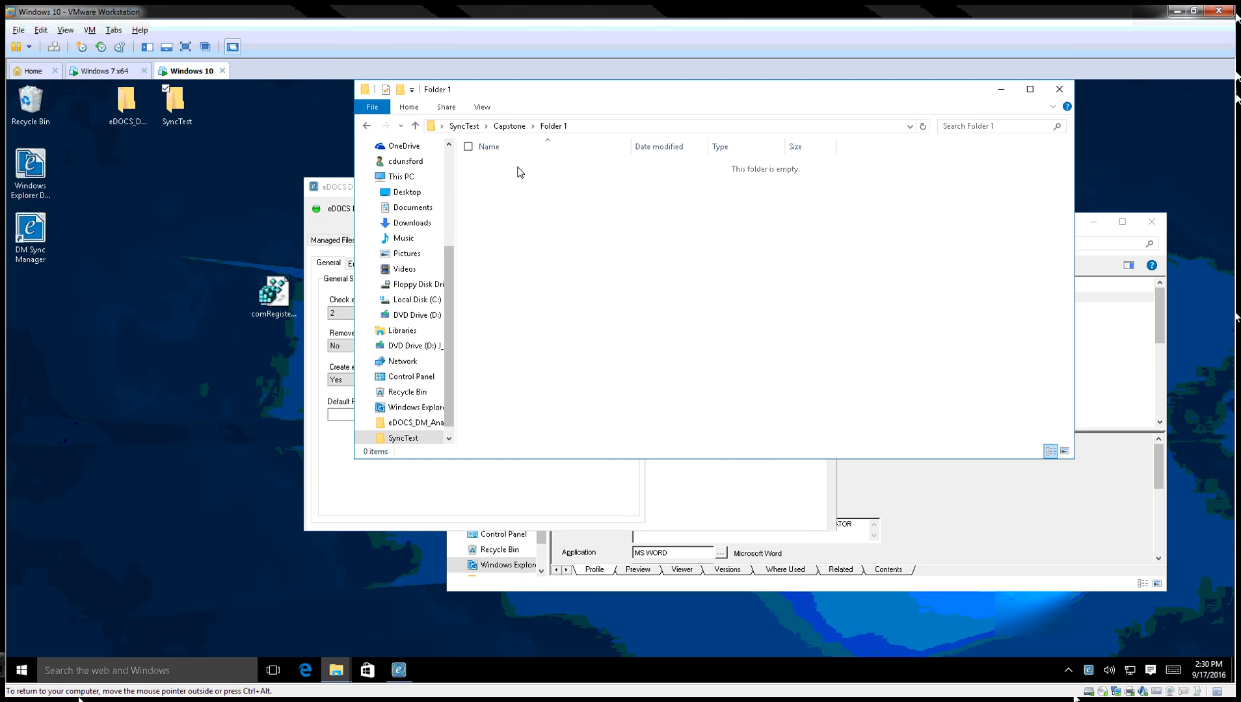
{"action": "right_click", "coordinate": [498, 259]}
{"action": "mouse_move", "coordinate": [437, 410]}
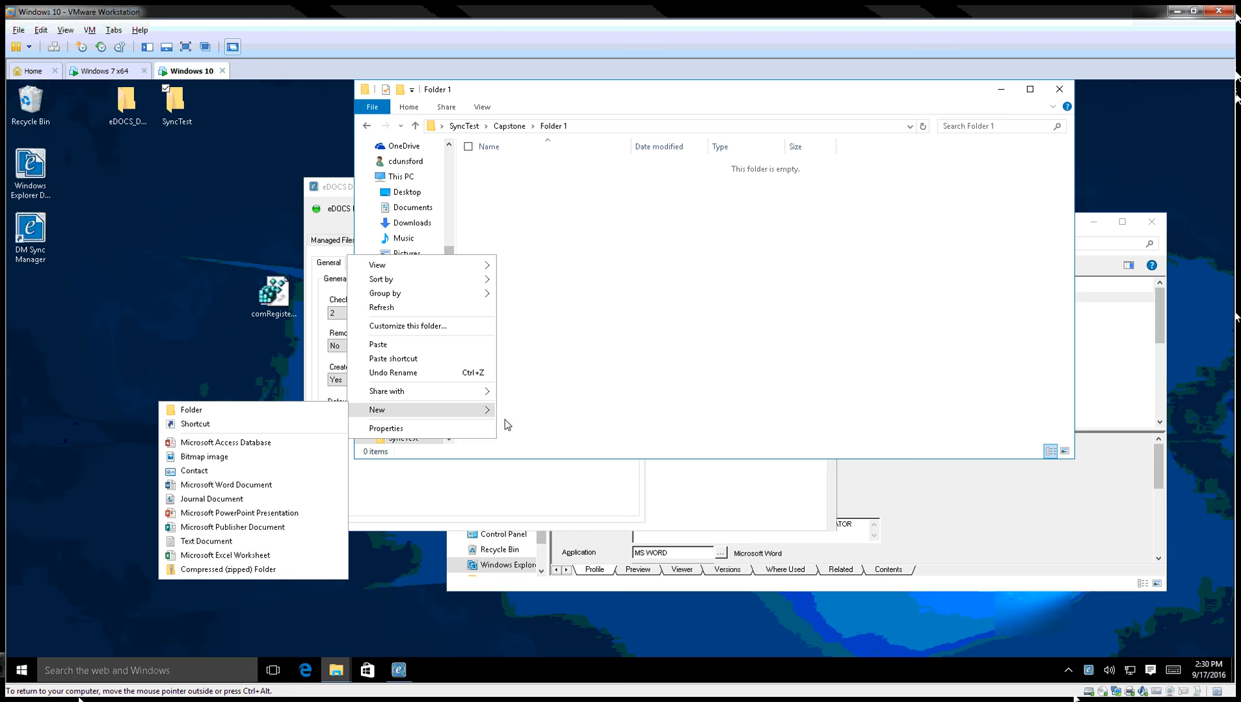
{"action": "left_click", "coordinate": [317, 415]}
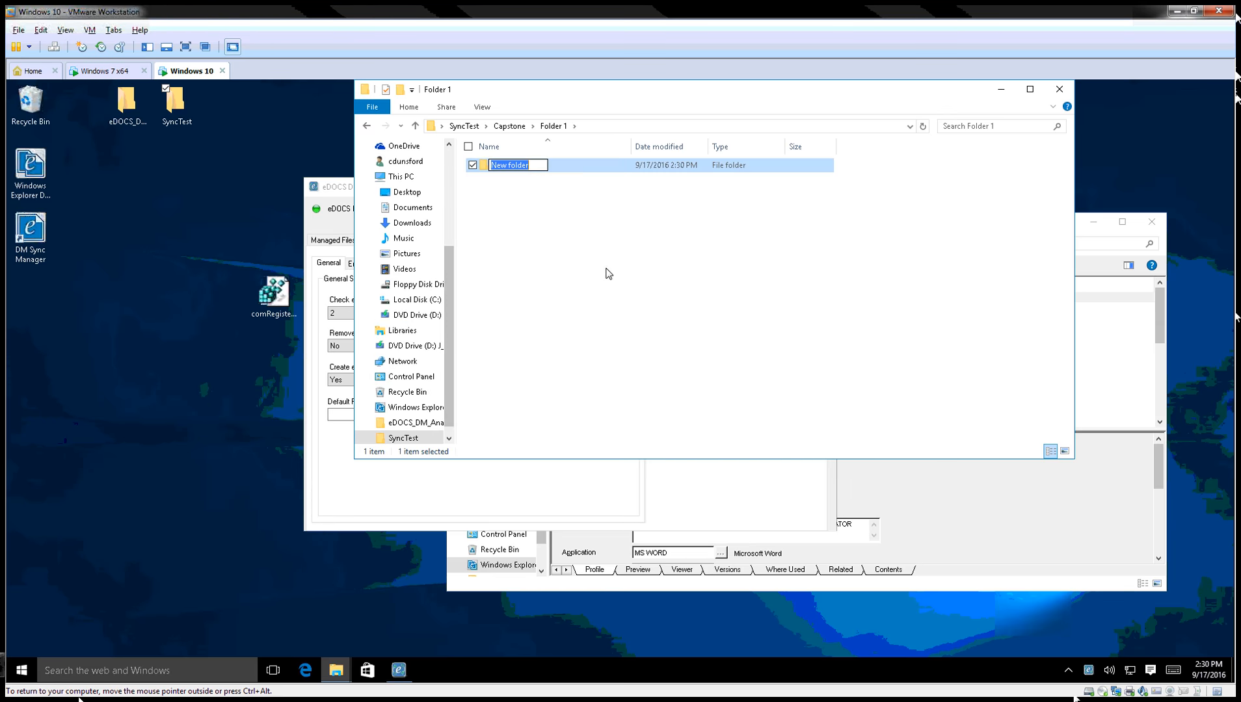
{"action": "type", "text": "Sub folder 1"}
{"action": "key", "text": "Return"}
Copy Capstone Report DUNSFORD.docx and CapstoneRubric.pdf into Folder 1.
{"action": "left_click", "coordinate": [507, 126]}
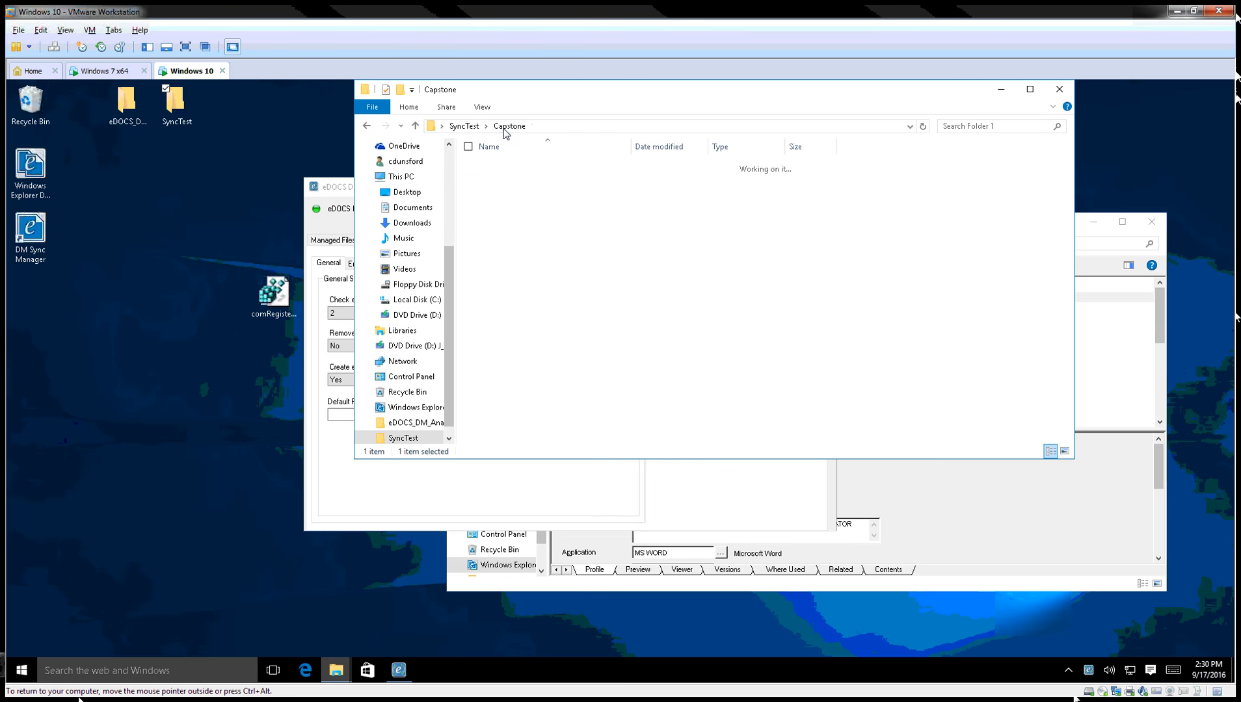
{"action": "left_click", "coordinate": [511, 246]}
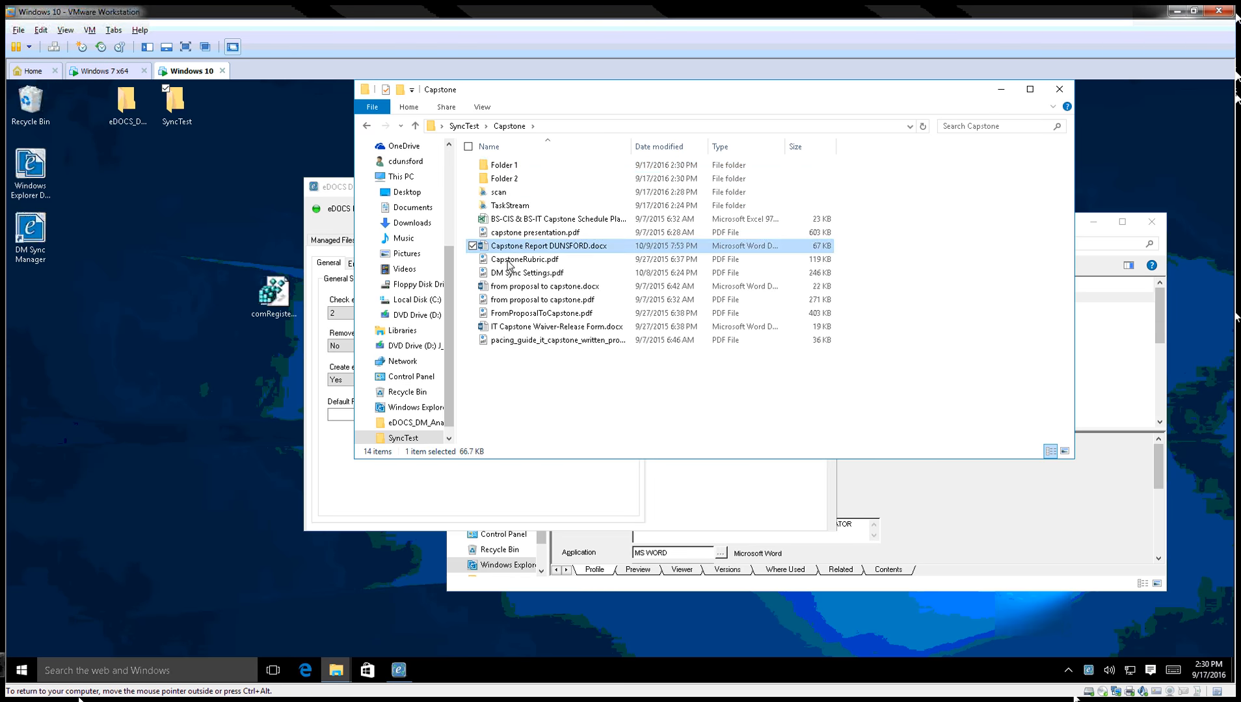
{"action": "left_click", "coordinate": [526, 262], "text": "ctrl"}
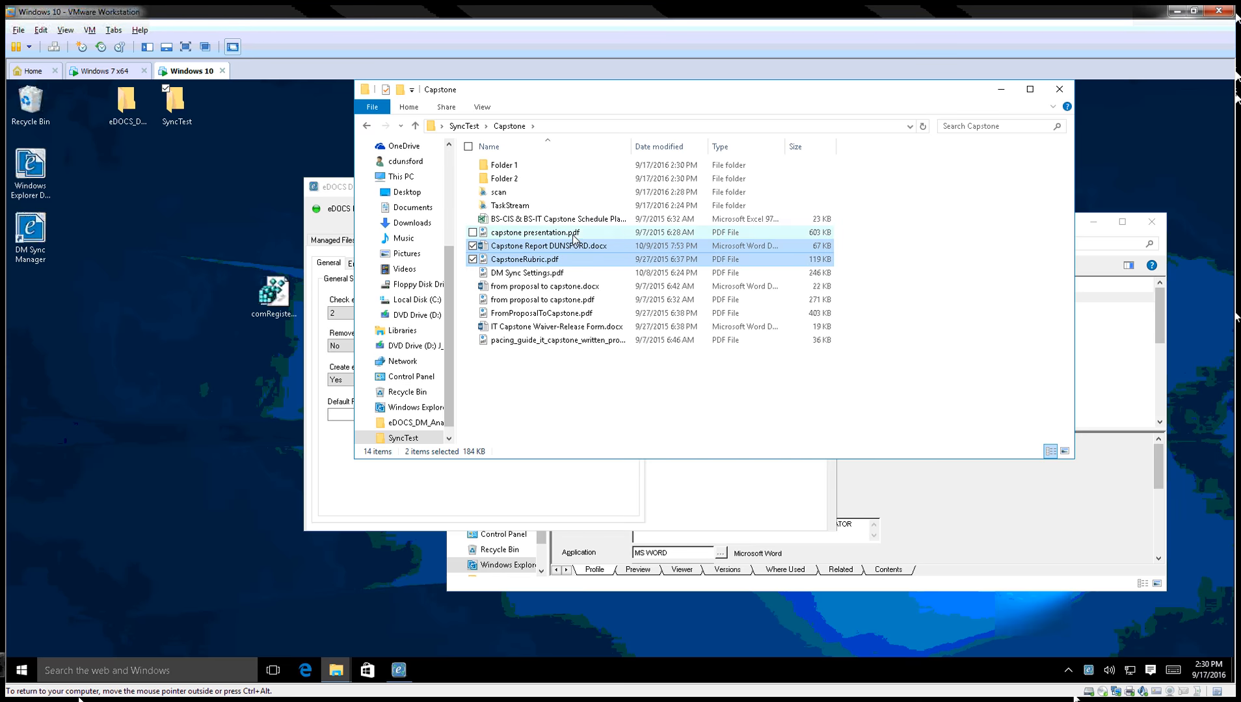
{"action": "double_click", "coordinate": [502, 165]}
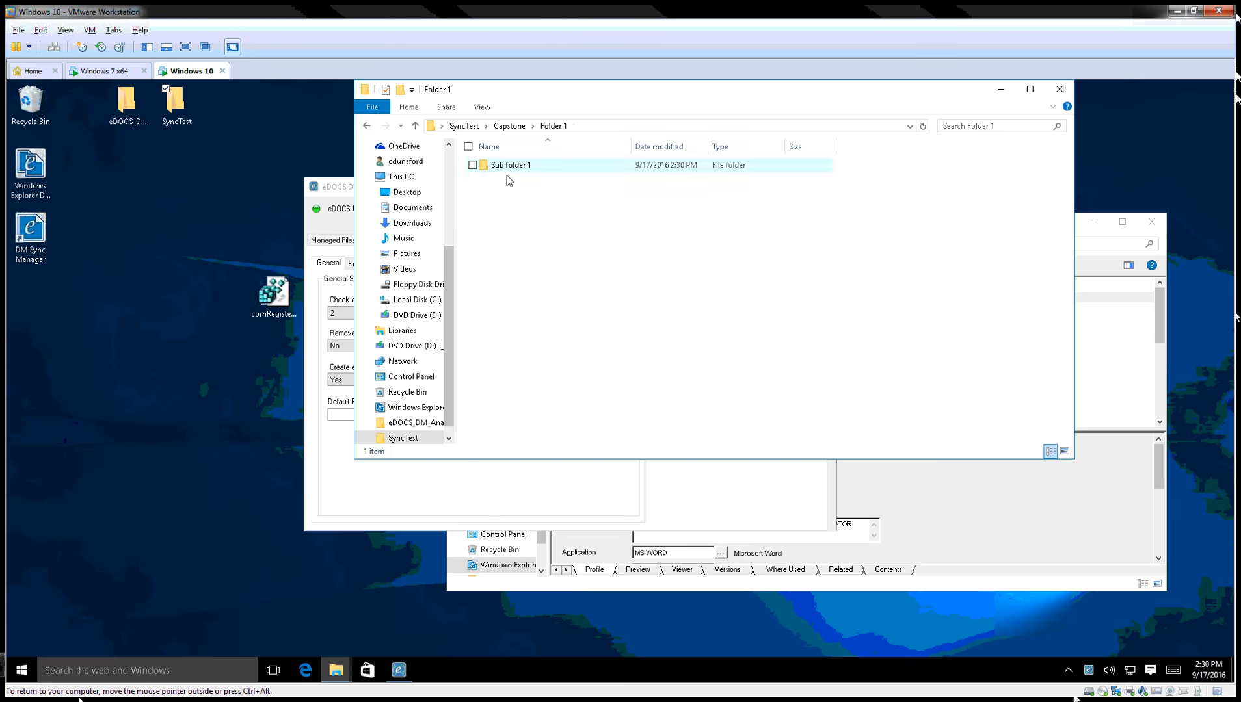
{"action": "key", "text": "ctrl+v"}
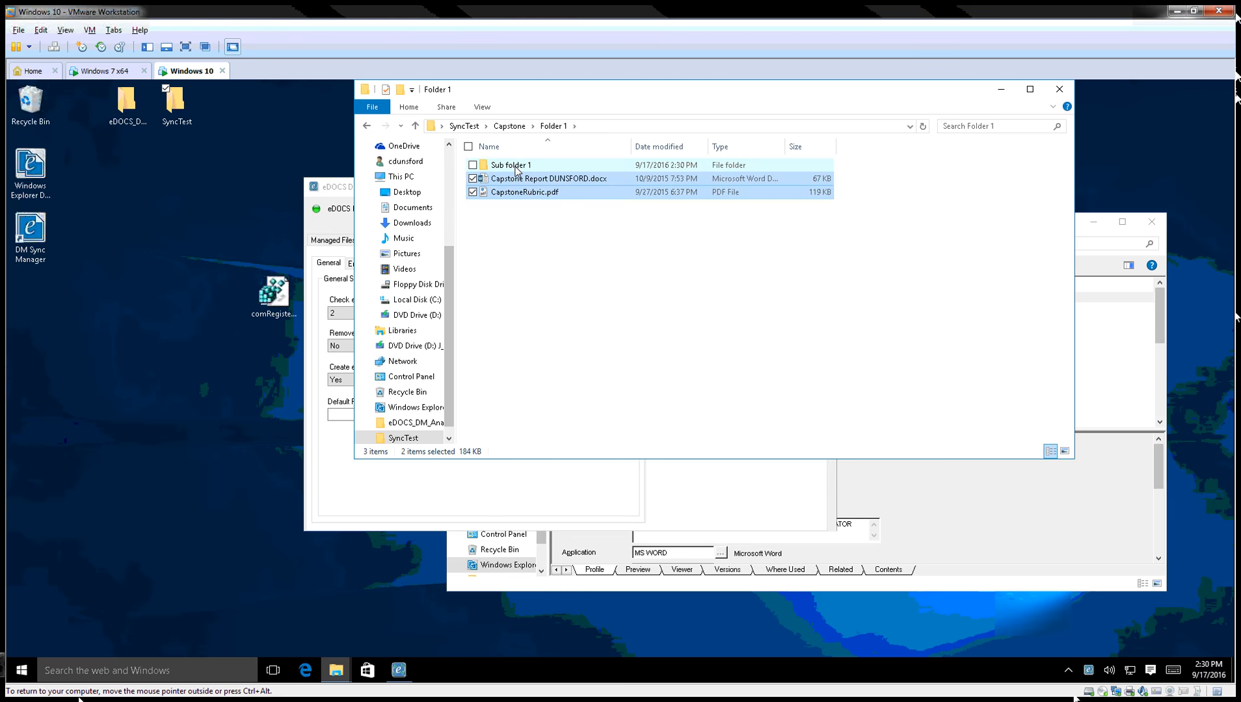
Copy DM Sync Settings.pdf and the proposal-to-capstone docx into Sub folder 1.
{"action": "left_click", "coordinate": [509, 126]}
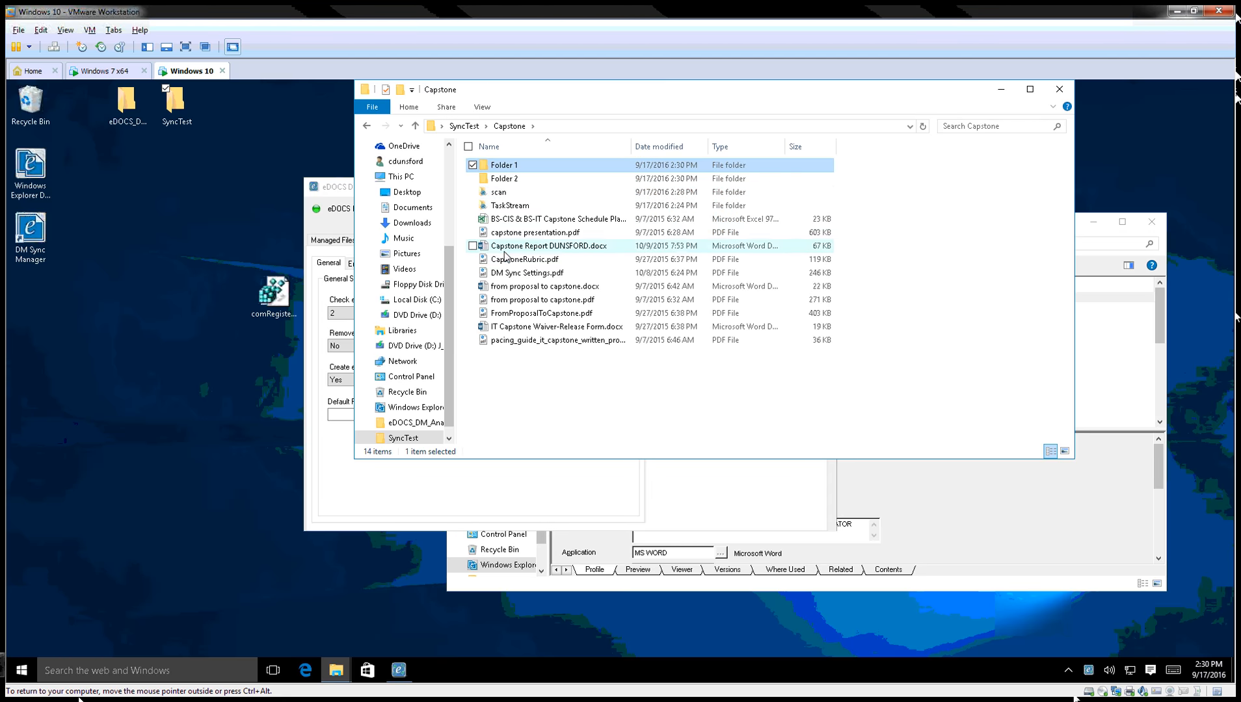
{"action": "left_click", "coordinate": [506, 260]}
{"action": "left_click", "coordinate": [520, 273]}
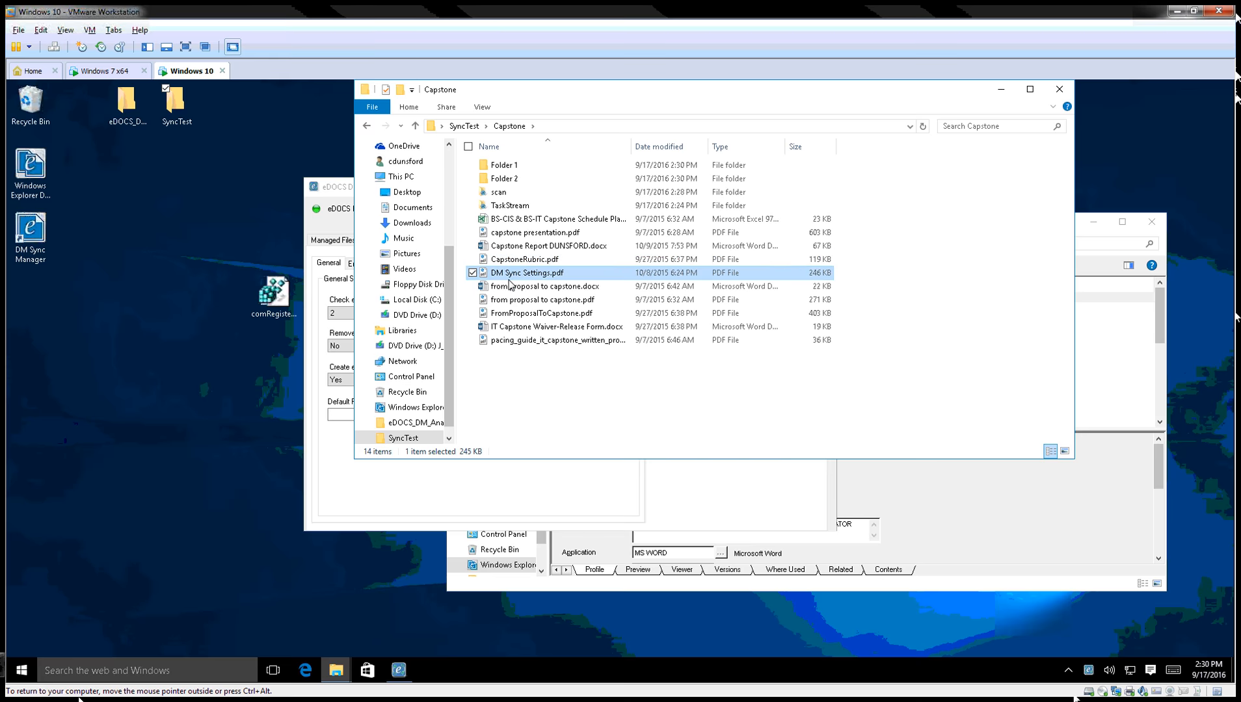
{"action": "left_click", "coordinate": [533, 287], "text": "ctrl"}
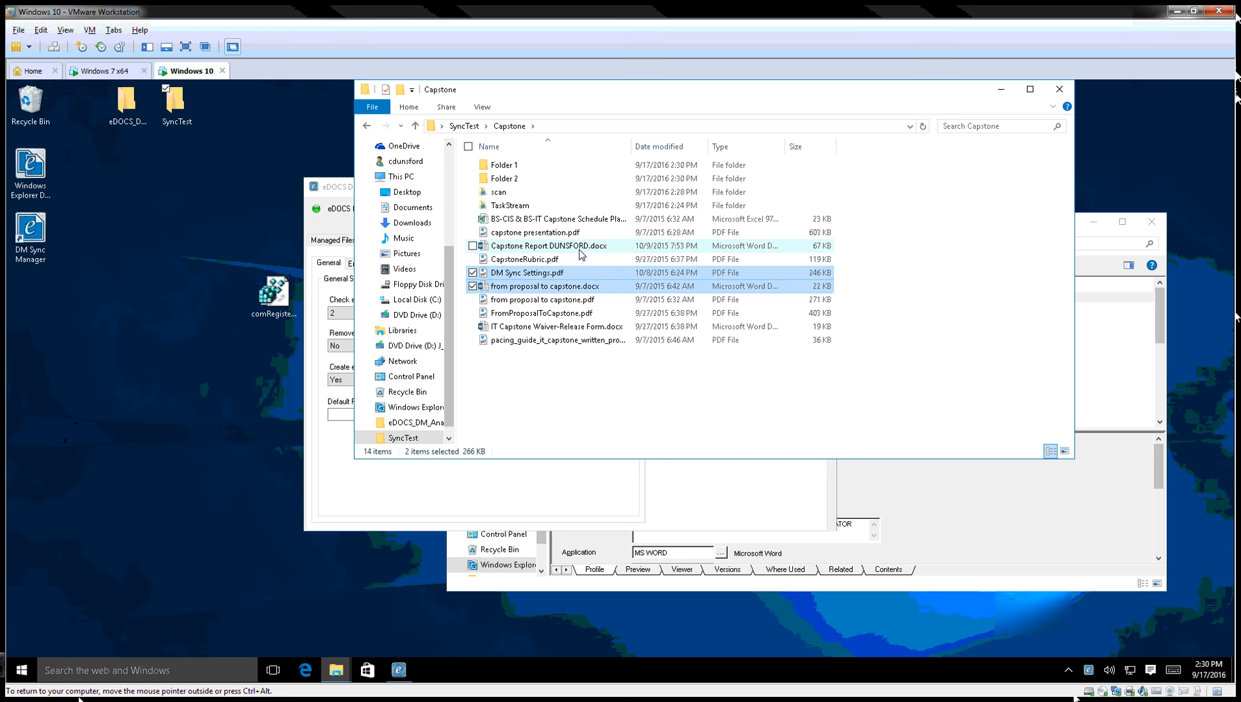
{"action": "double_click", "coordinate": [514, 165]}
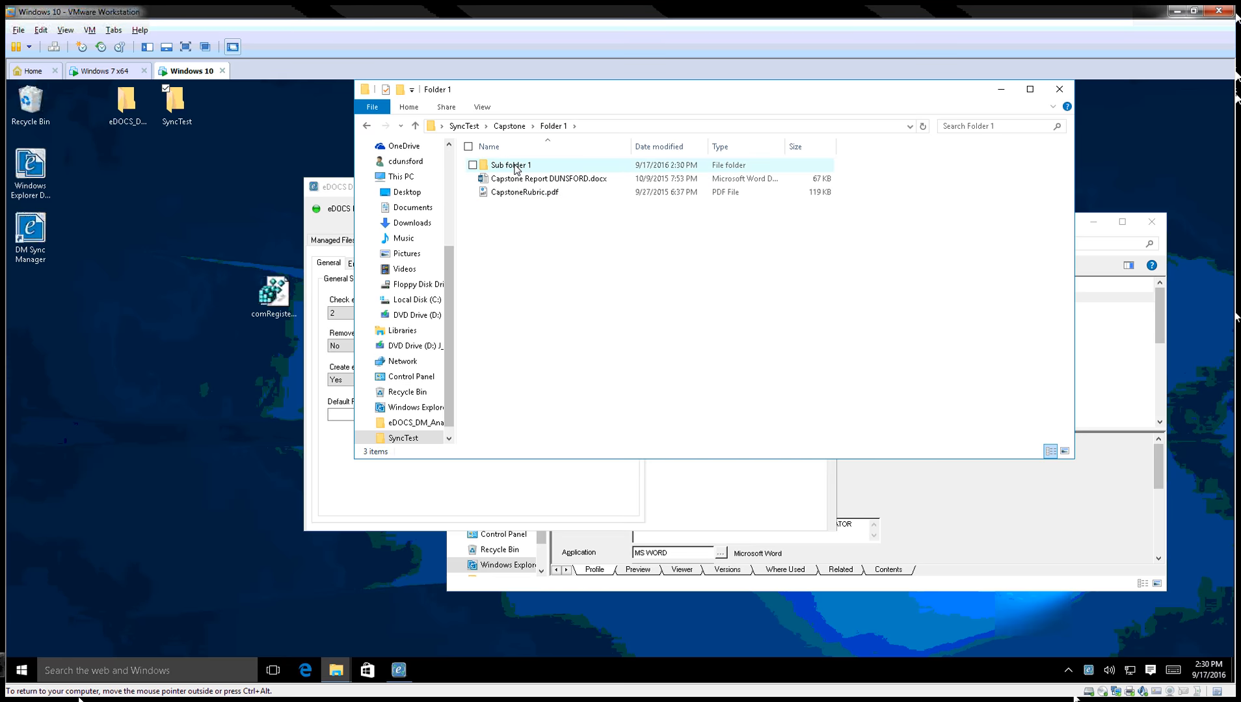
{"action": "double_click", "coordinate": [514, 167]}
{"action": "left_click", "coordinate": [553, 126]}
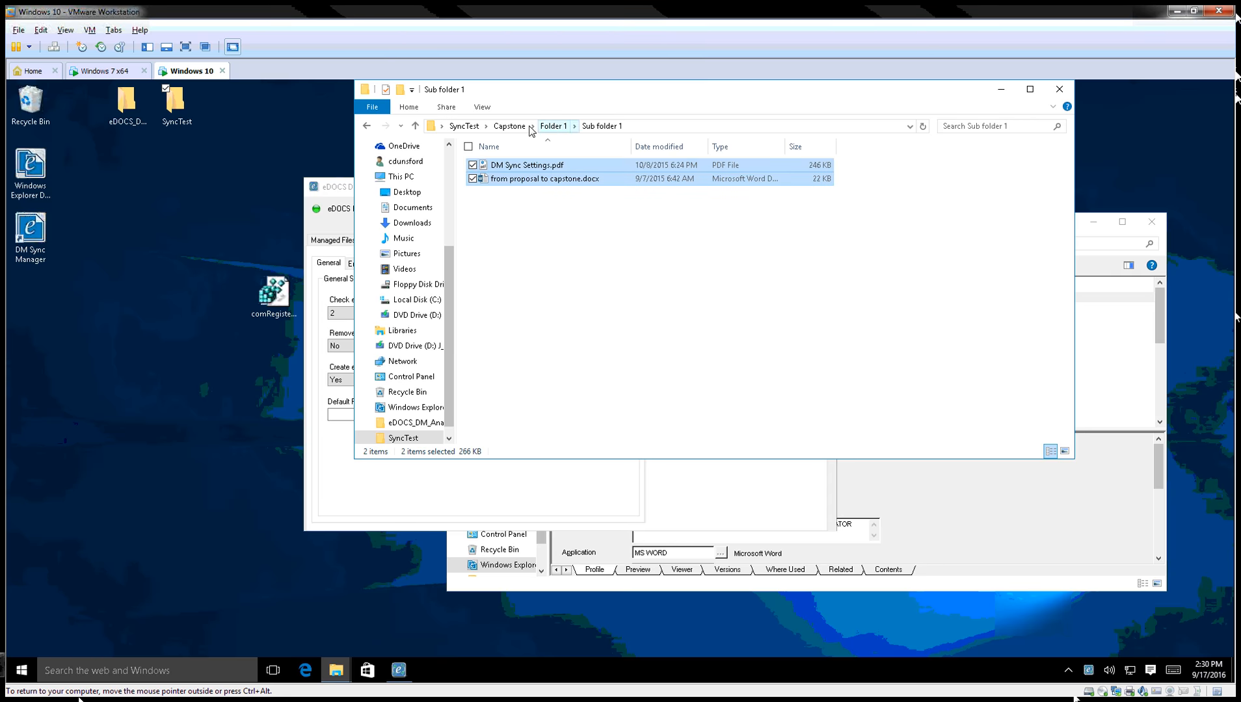
{"action": "left_click", "coordinate": [513, 127]}
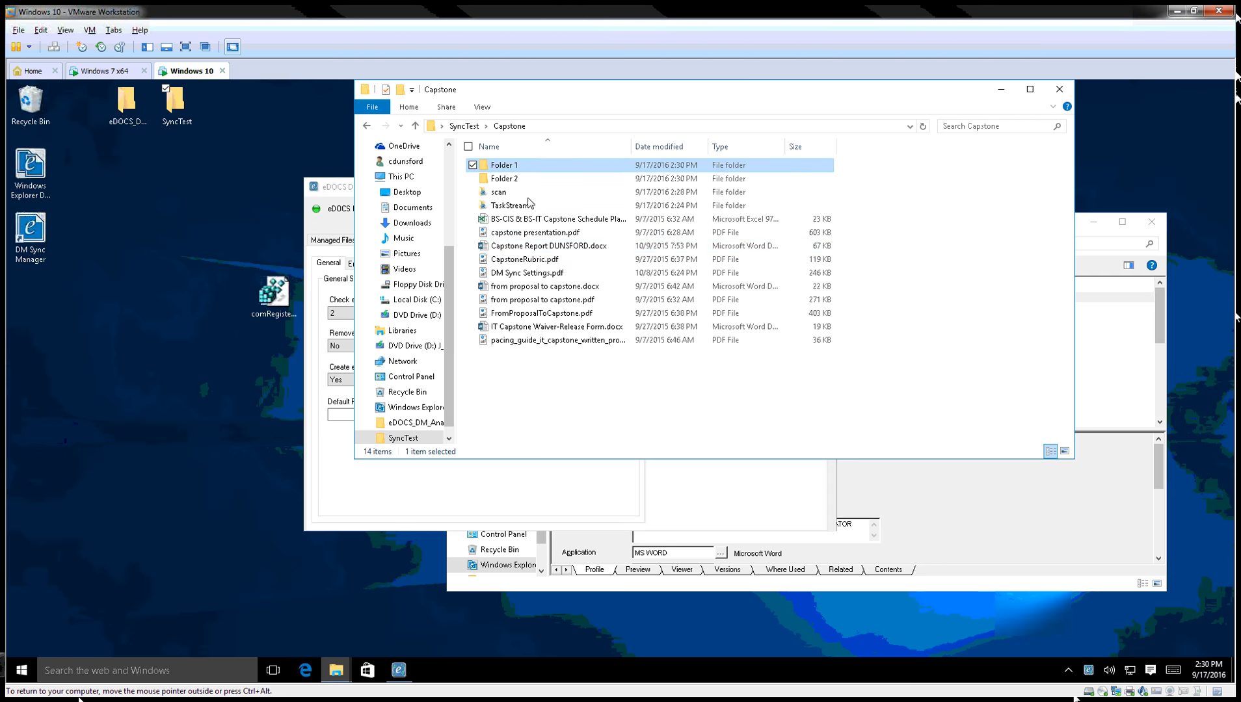
Copy FromProposalToCapstone.pdf and IT Capstone Waiver-Release Form.docx into Folder 2.
{"action": "left_click", "coordinate": [512, 315]}
{"action": "left_click", "coordinate": [520, 327], "text": "ctrl"}
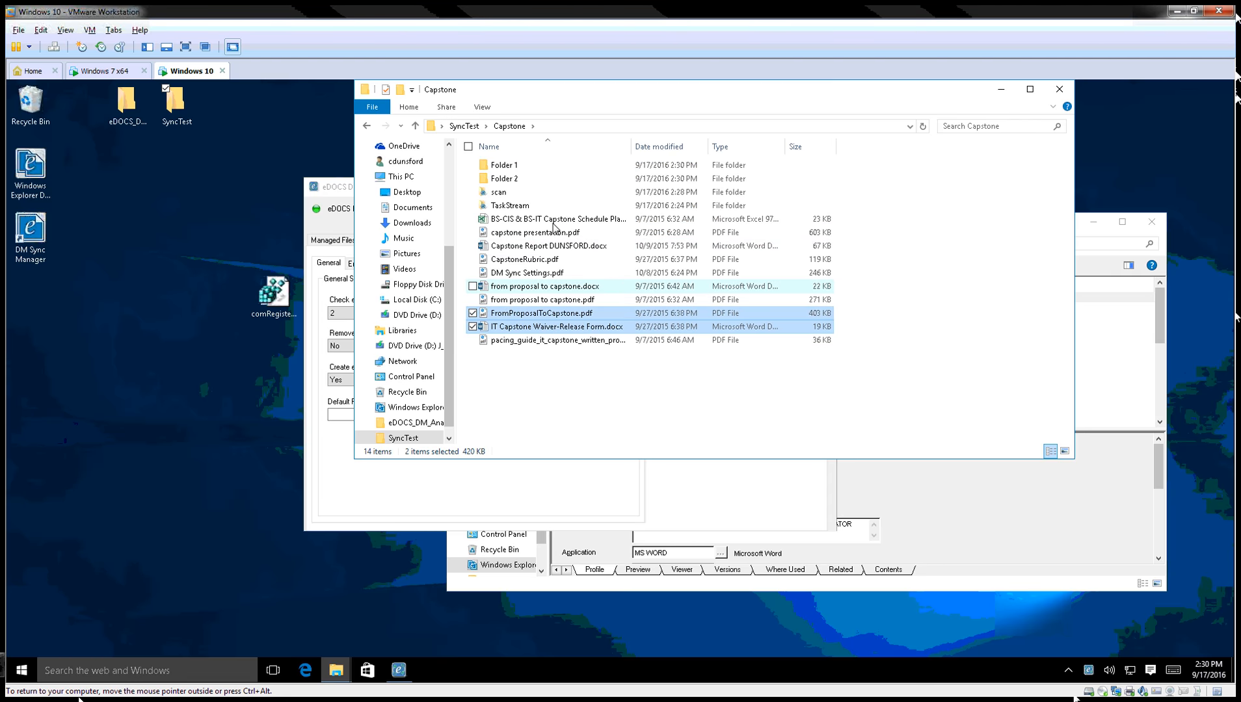
{"action": "double_click", "coordinate": [533, 180]}
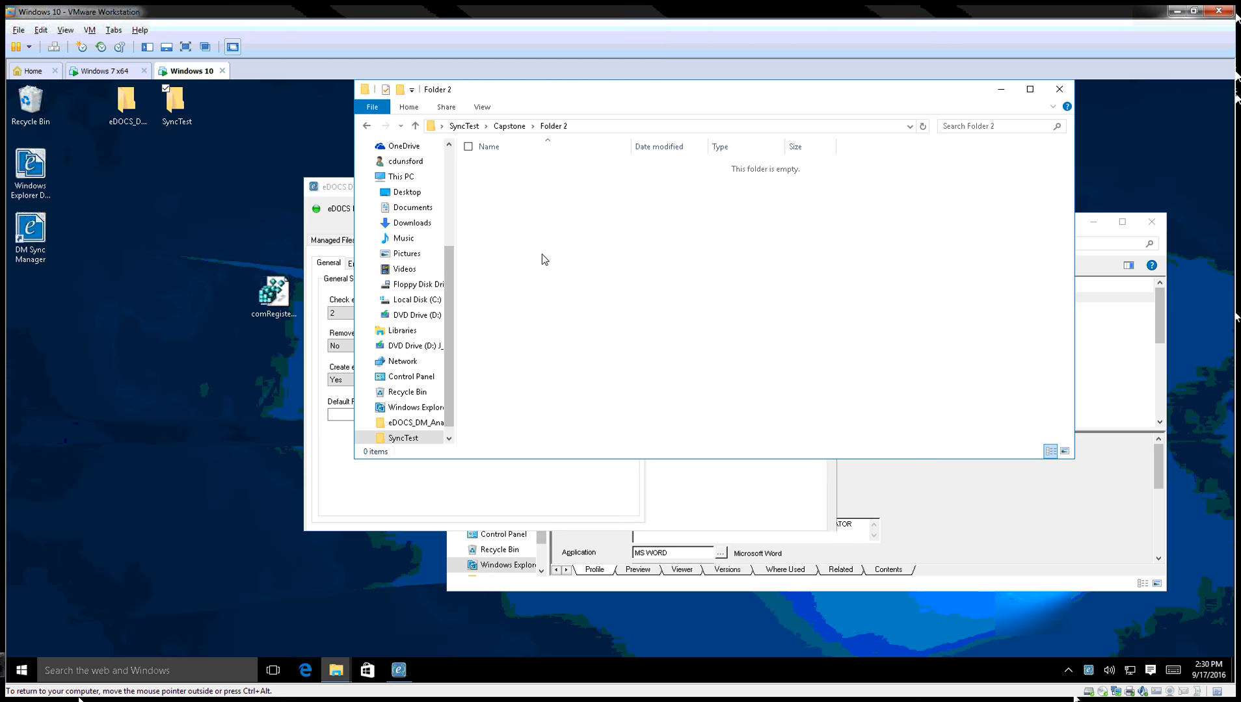
{"action": "key", "text": "ctrl+v"}
{"action": "left_click", "coordinate": [573, 251]}
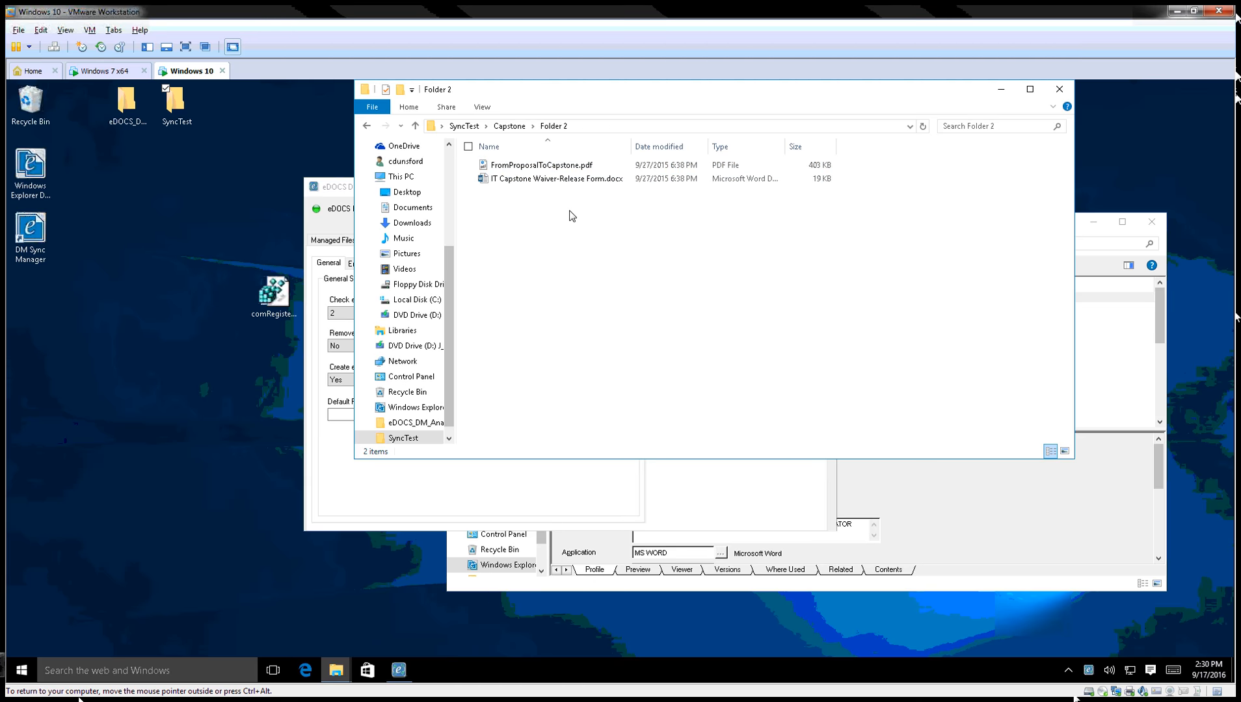
{"action": "left_click", "coordinate": [509, 126]}
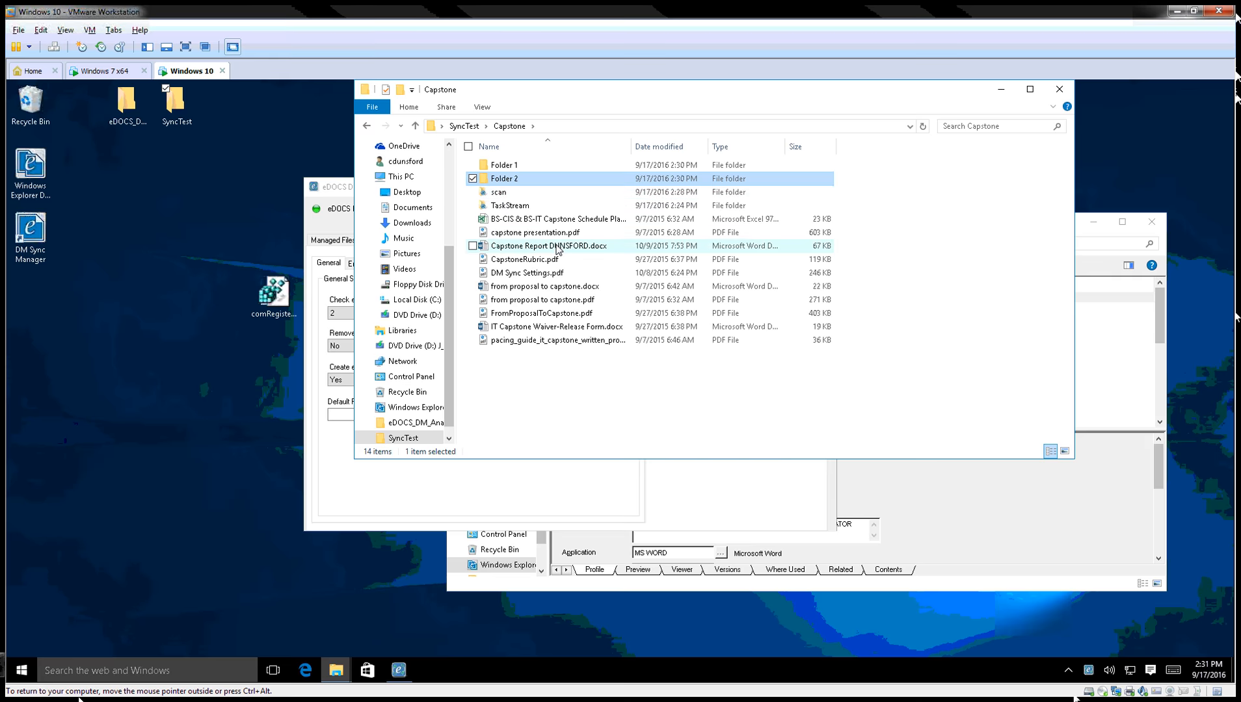
Add Folder 1 to eDOCS DM Sync, accepting DEFAULT matter and document type.
{"action": "left_click", "coordinate": [510, 166]}
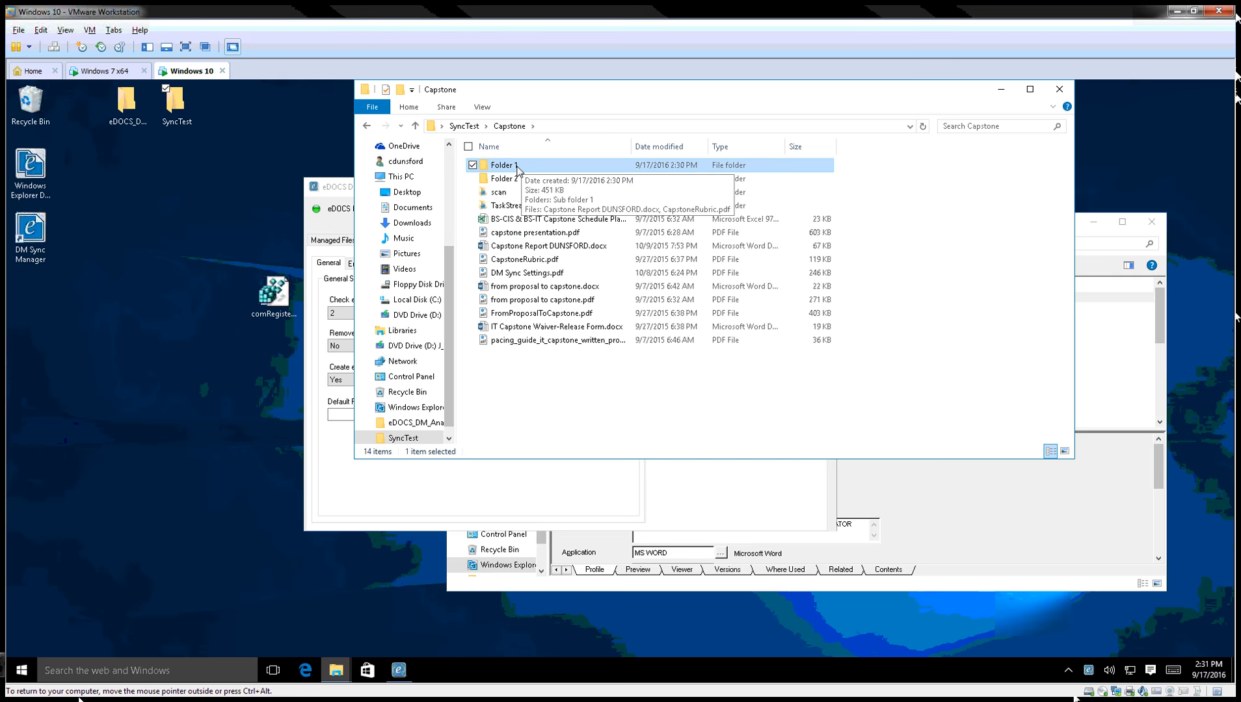
{"action": "right_click", "coordinate": [519, 171]}
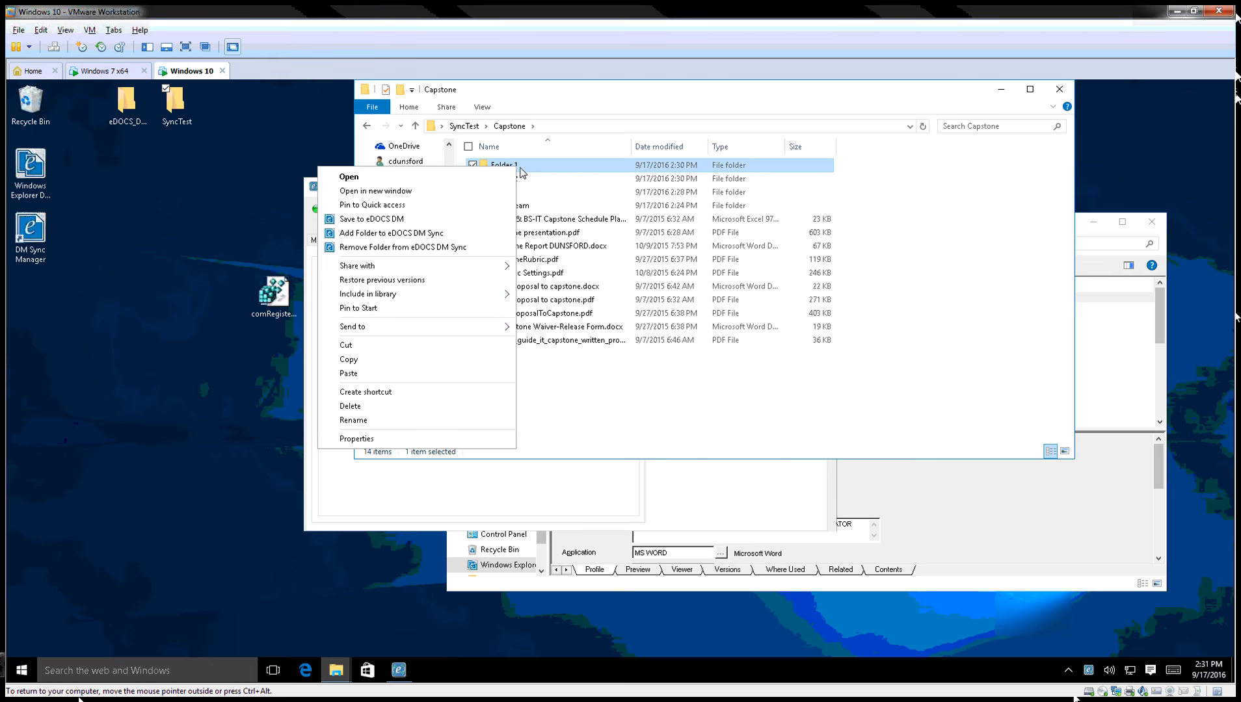
{"action": "left_click", "coordinate": [411, 234]}
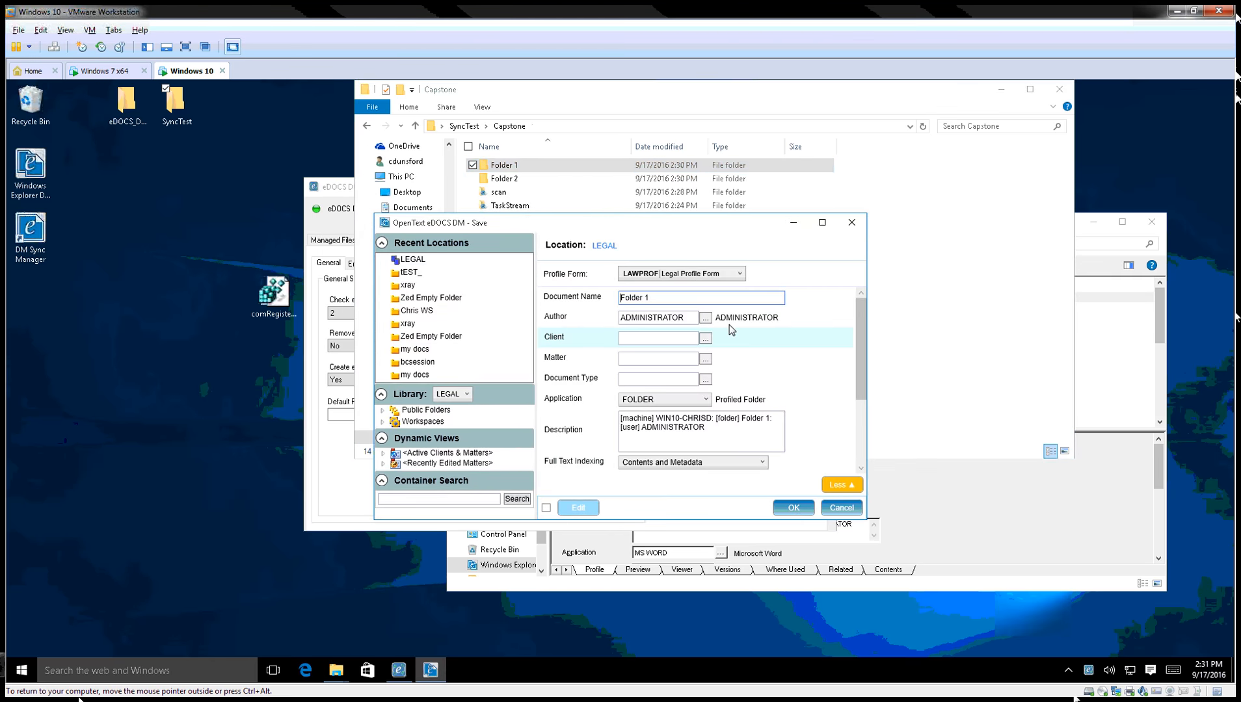
{"action": "left_click", "coordinate": [635, 359]}
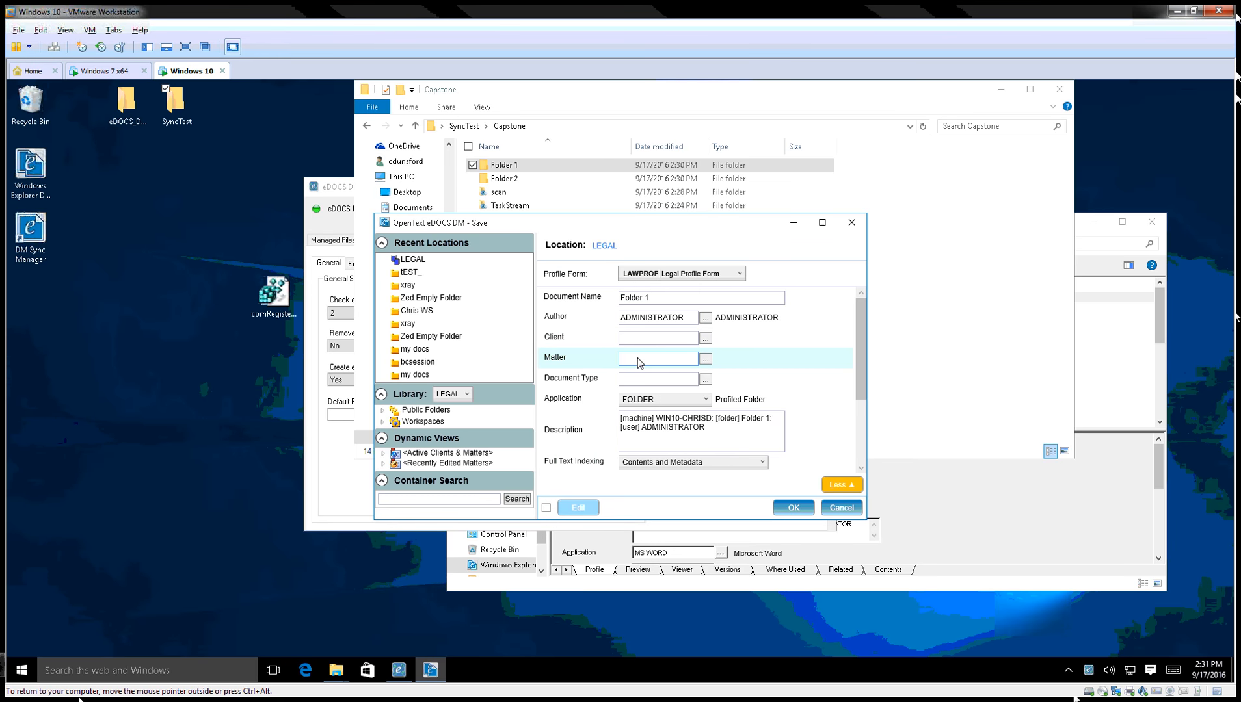
{"action": "key", "text": "Tab"}
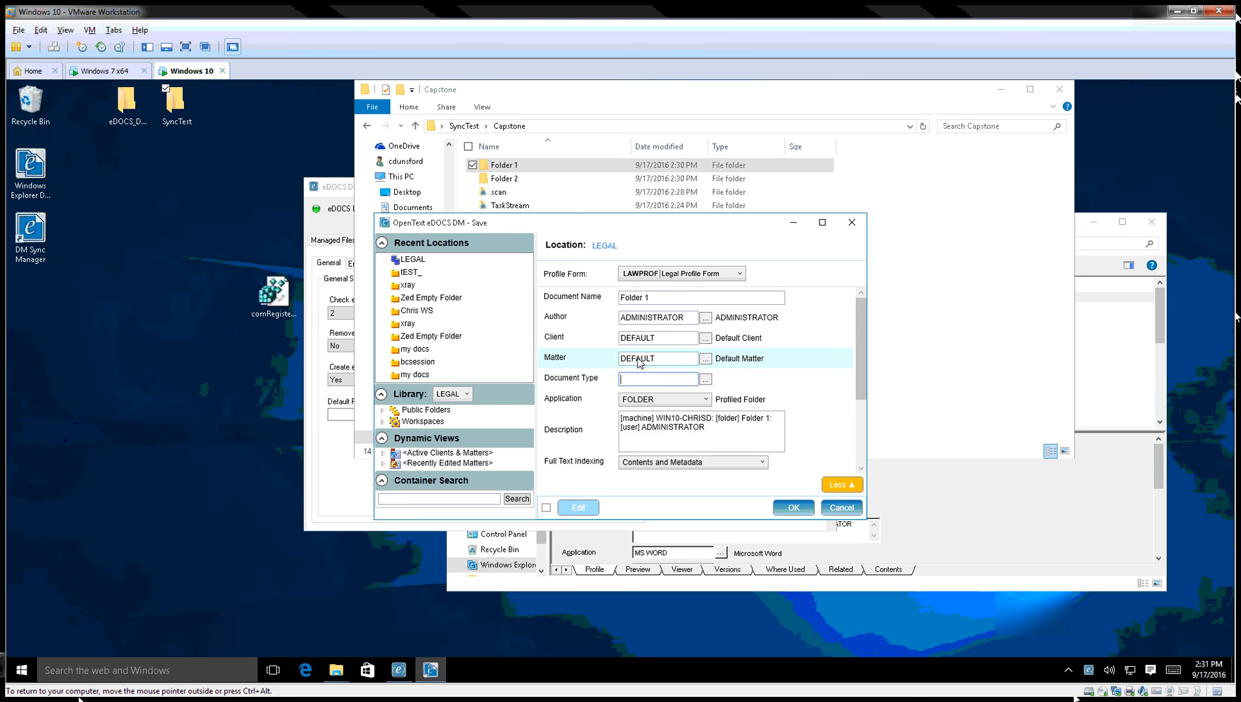
{"action": "key", "text": "Tab"}
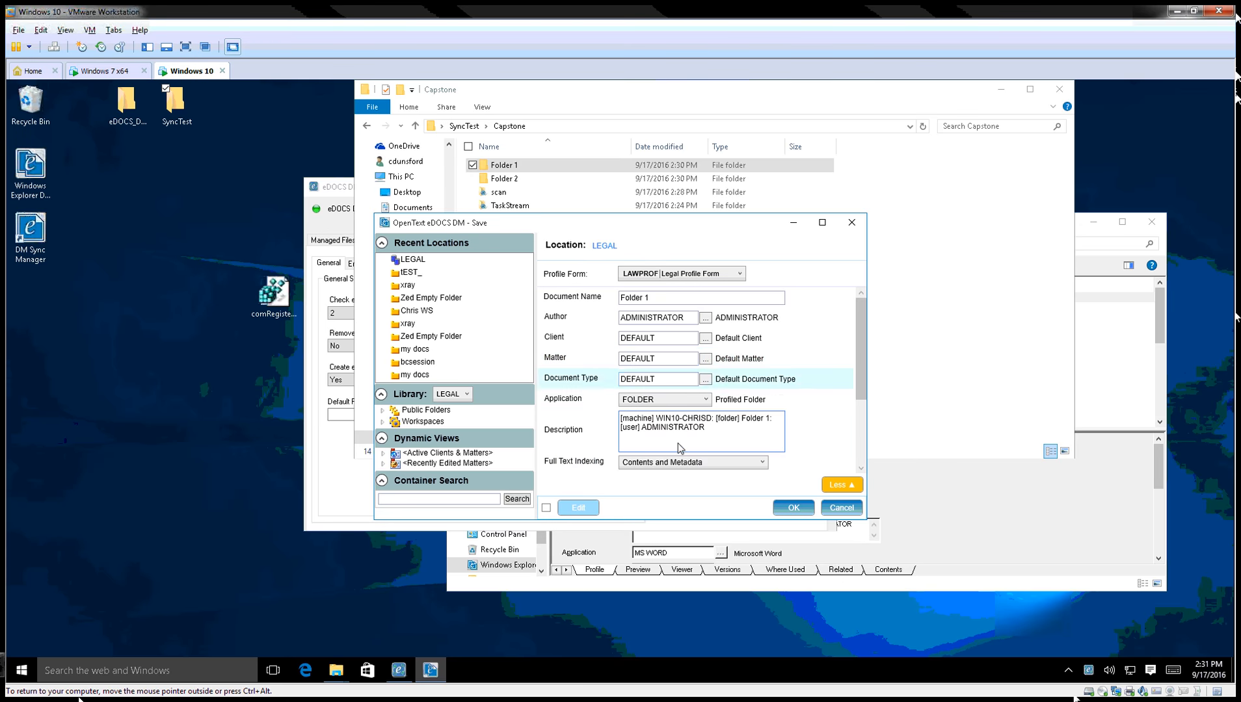
{"action": "left_click", "coordinate": [801, 513]}
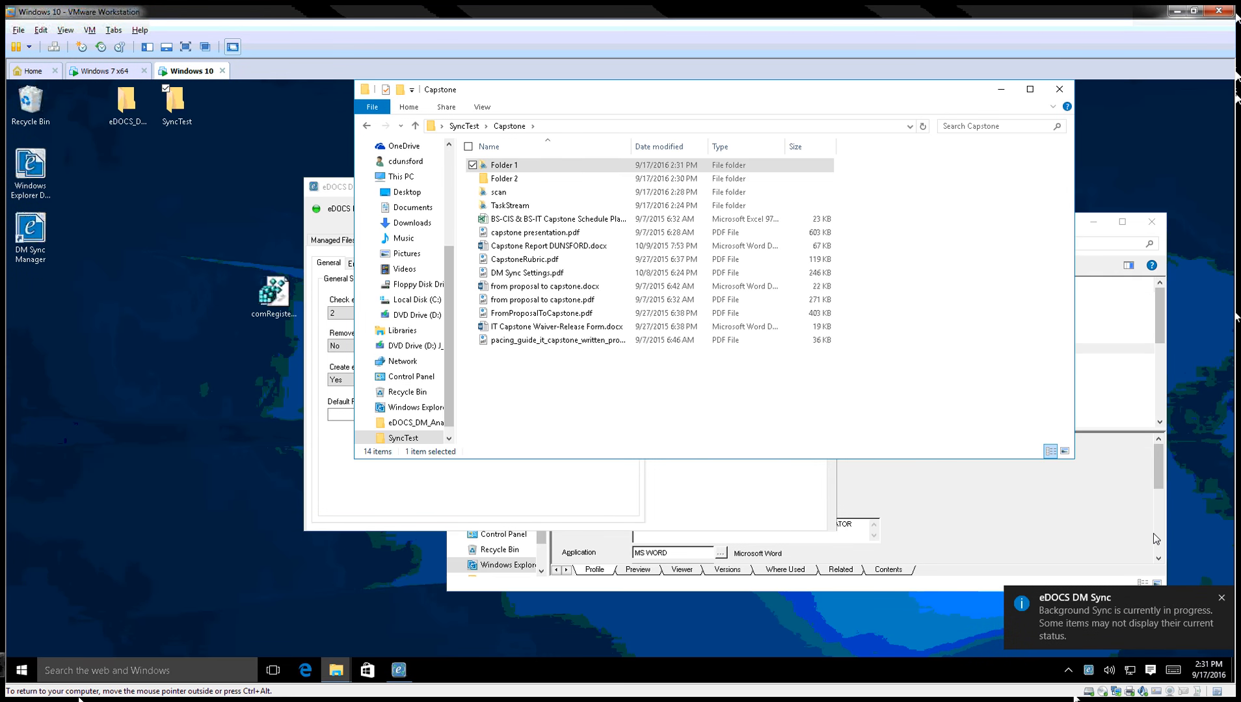
Check Folder 1 (#1450) in Recently Edited Documents, then minimize that window.
{"action": "left_click", "coordinate": [1160, 316]}
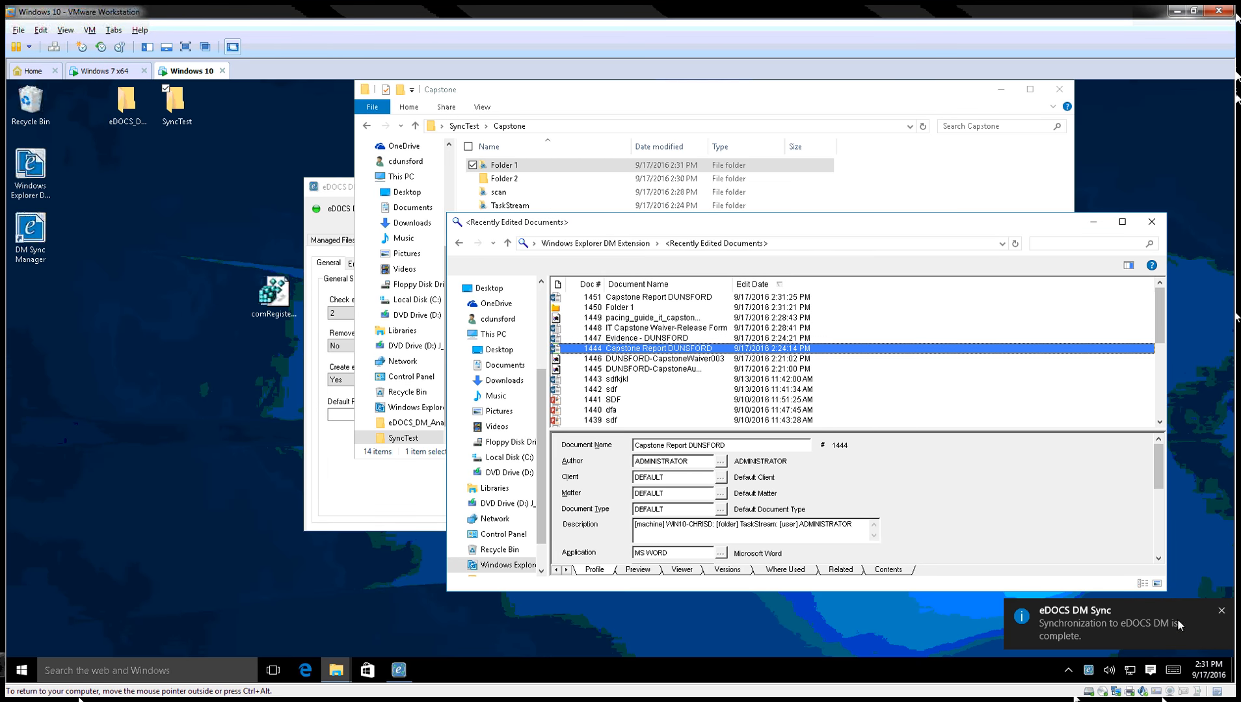
{"action": "double_click", "coordinate": [623, 310]}
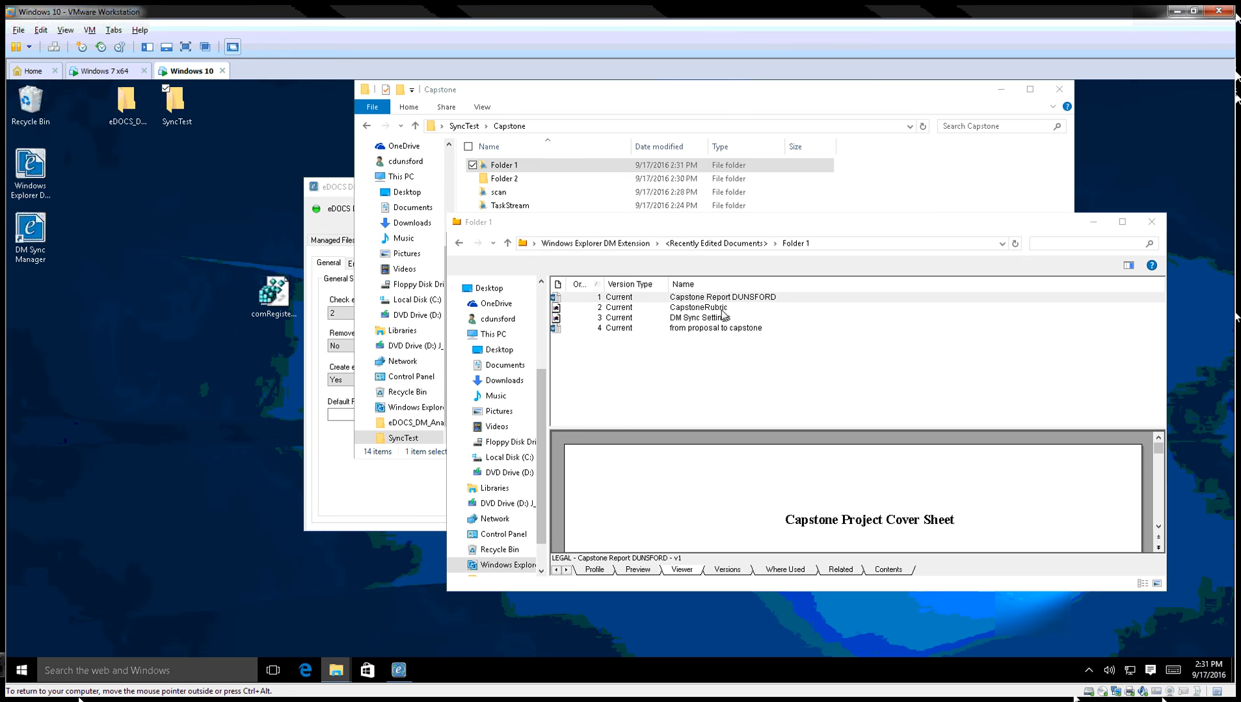
{"action": "left_click", "coordinate": [732, 246]}
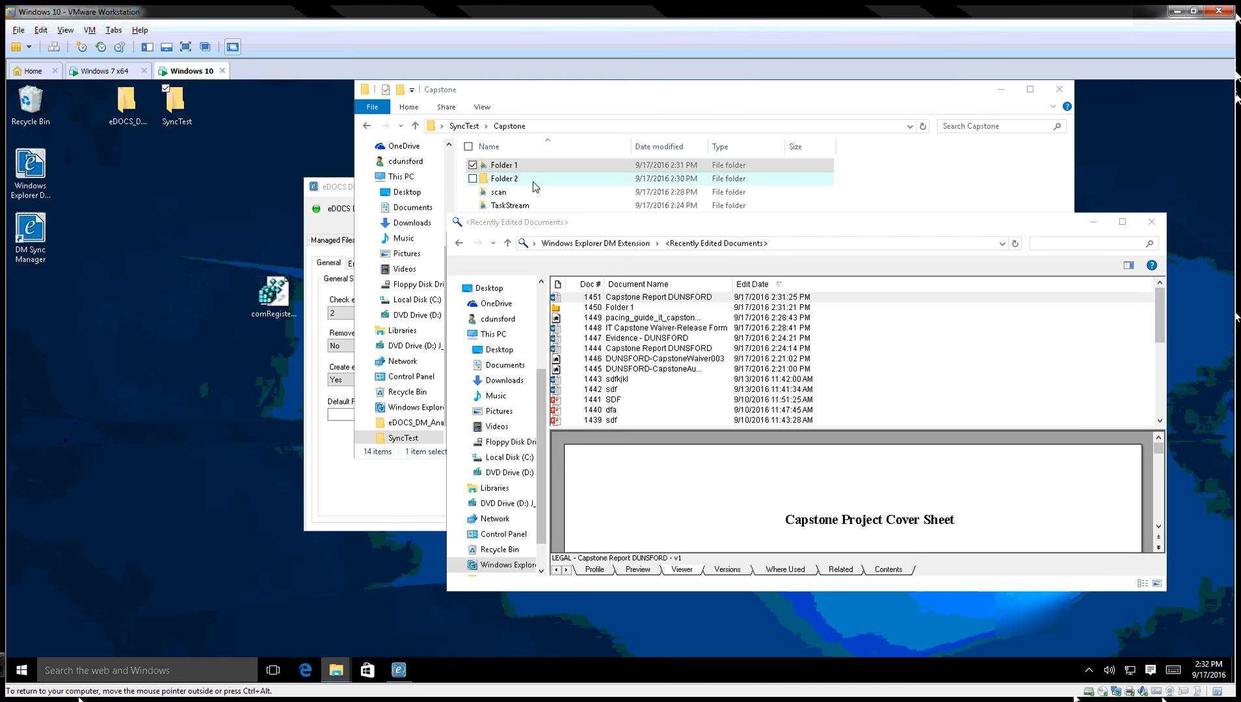
{"action": "left_click_drag", "start_coordinate": [851, 230], "coordinate": [671, 220]}
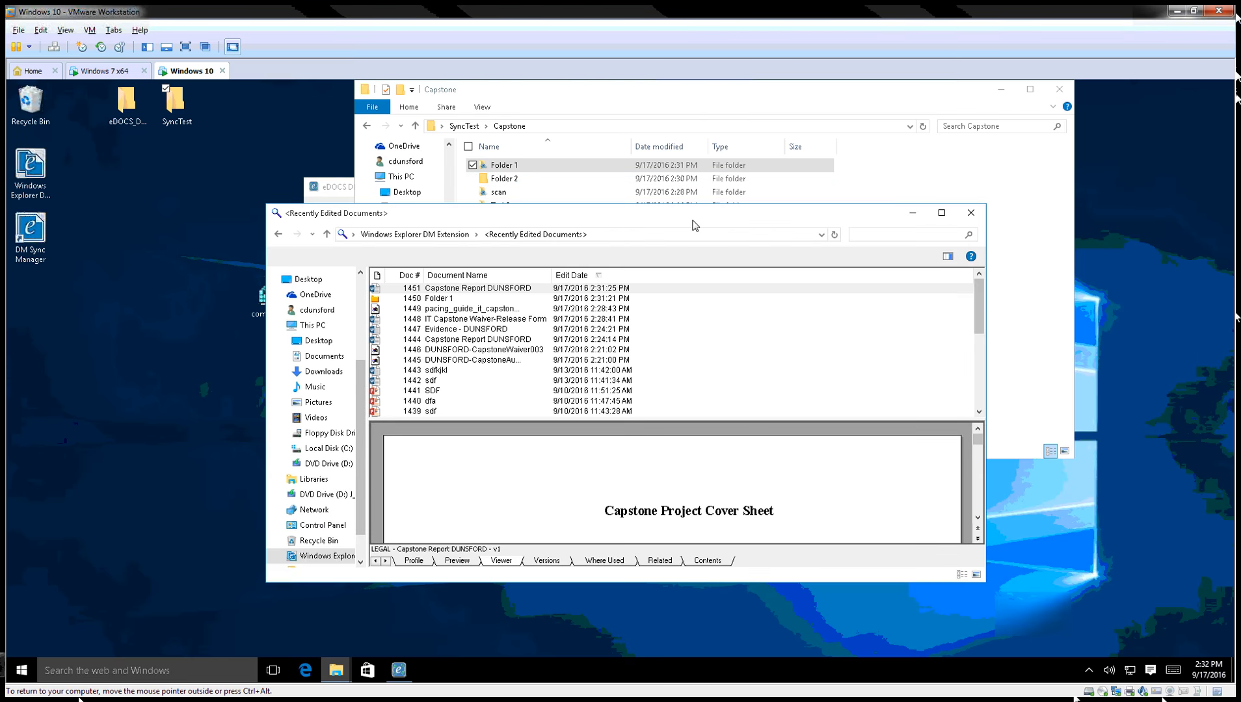
{"action": "left_click", "coordinate": [913, 213]}
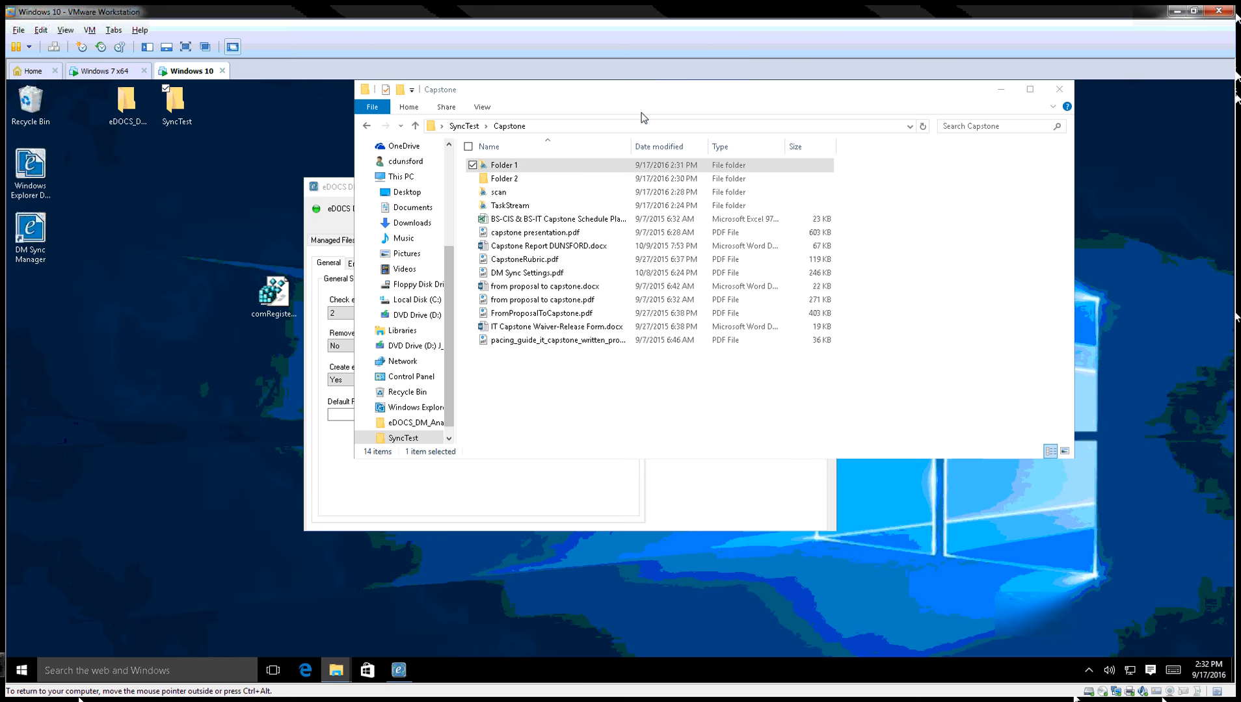
Check Folder 2's files in Explorer and bring up its actions from Capstone.
{"action": "left_click", "coordinate": [501, 180]}
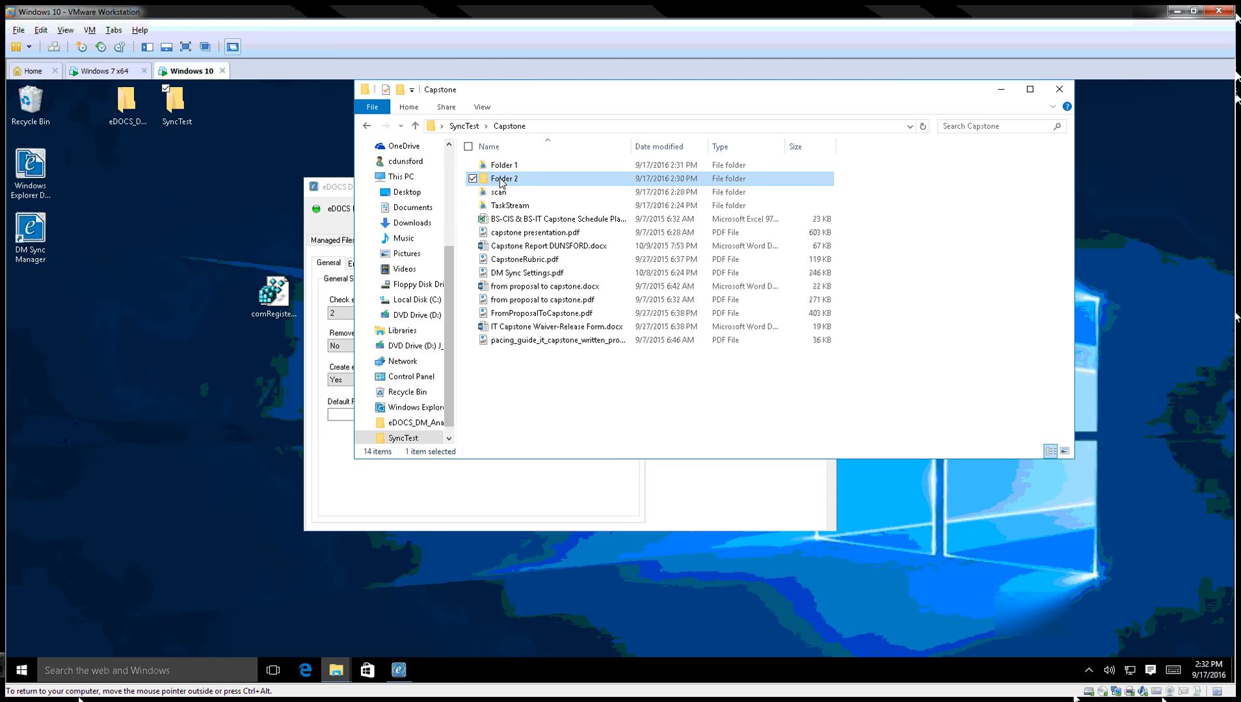
{"action": "double_click", "coordinate": [501, 181]}
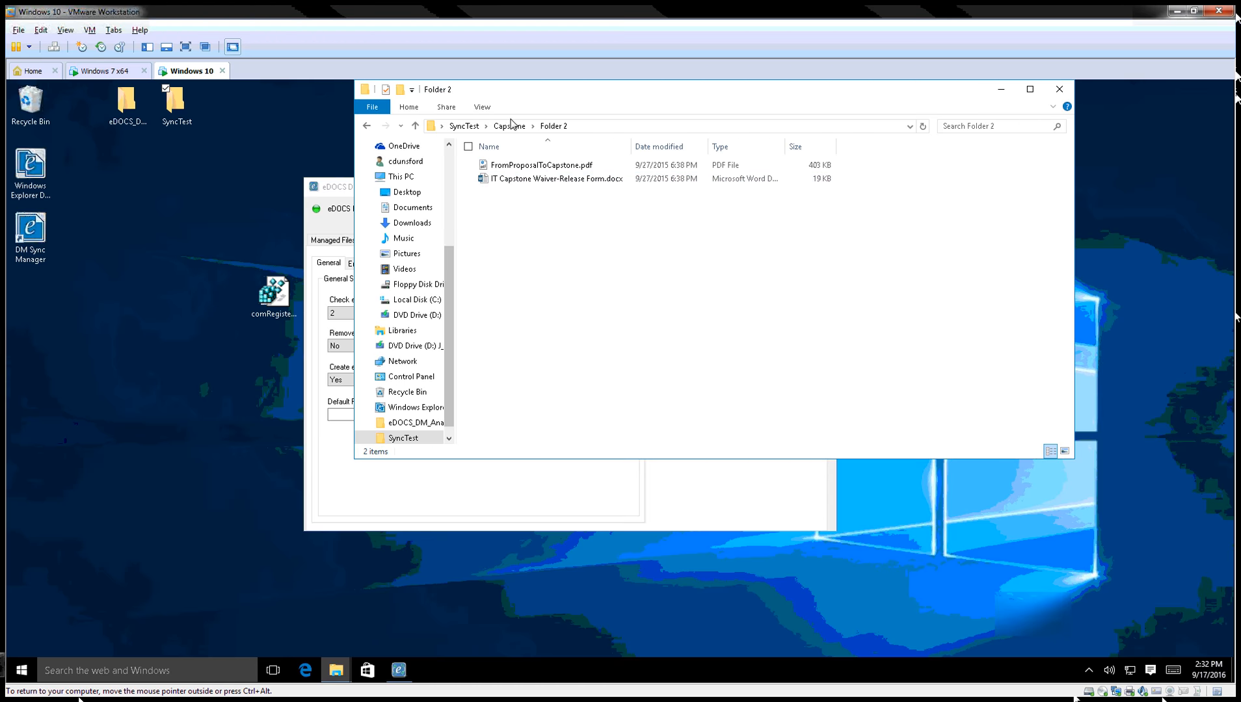
{"action": "left_click", "coordinate": [509, 127]}
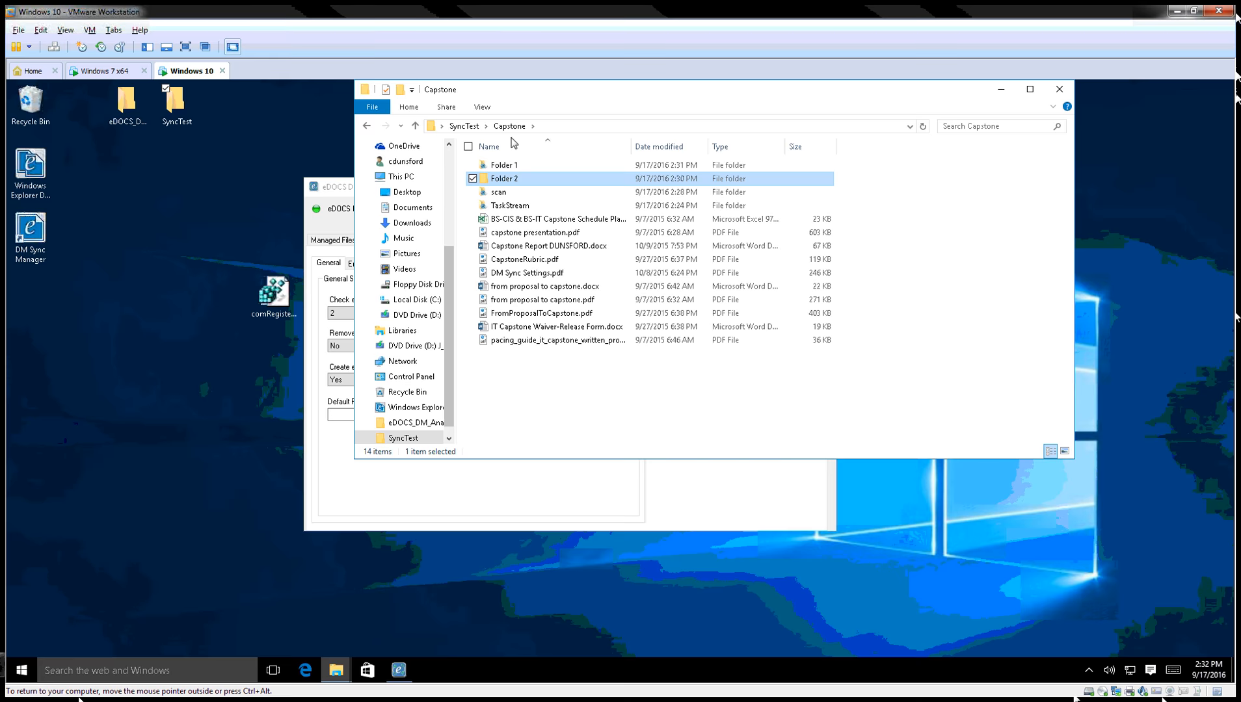
{"action": "right_click", "coordinate": [511, 179]}
Add Folder 2 to eDOCS DM Sync, entering 'def' to resolve matter and document type to DEFAULT.
{"action": "left_click", "coordinate": [460, 246]}
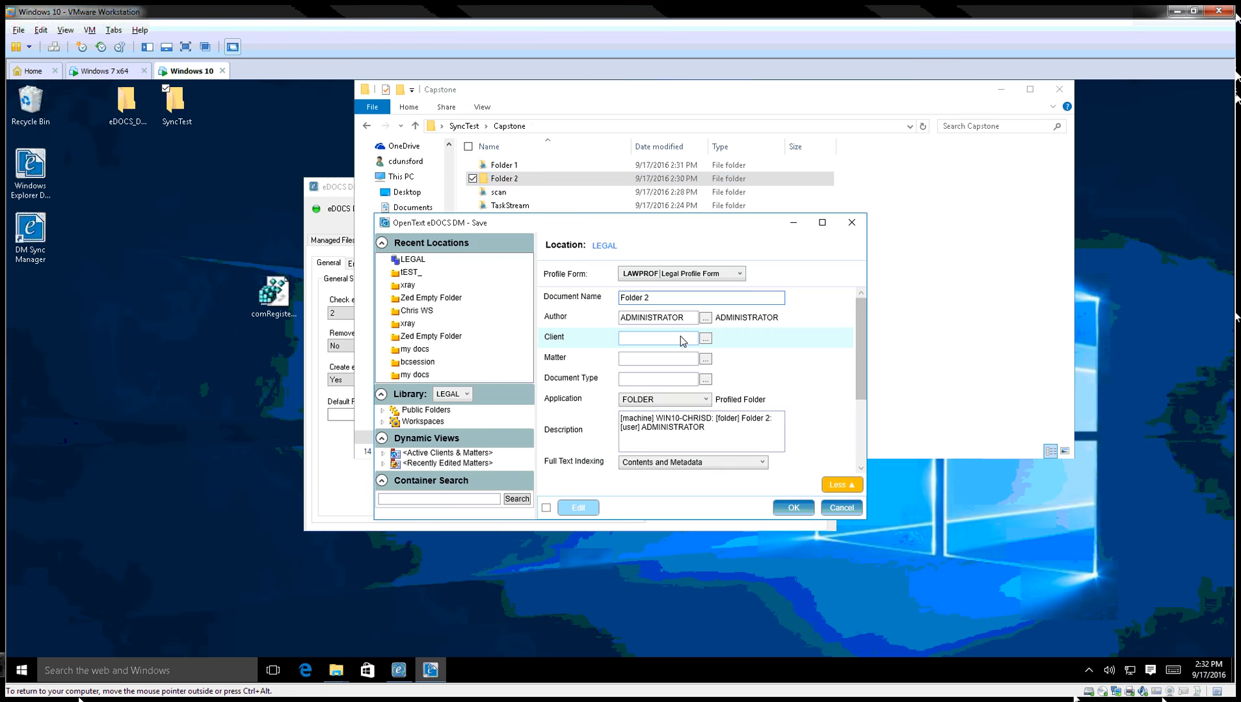
{"action": "left_click", "coordinate": [666, 360]}
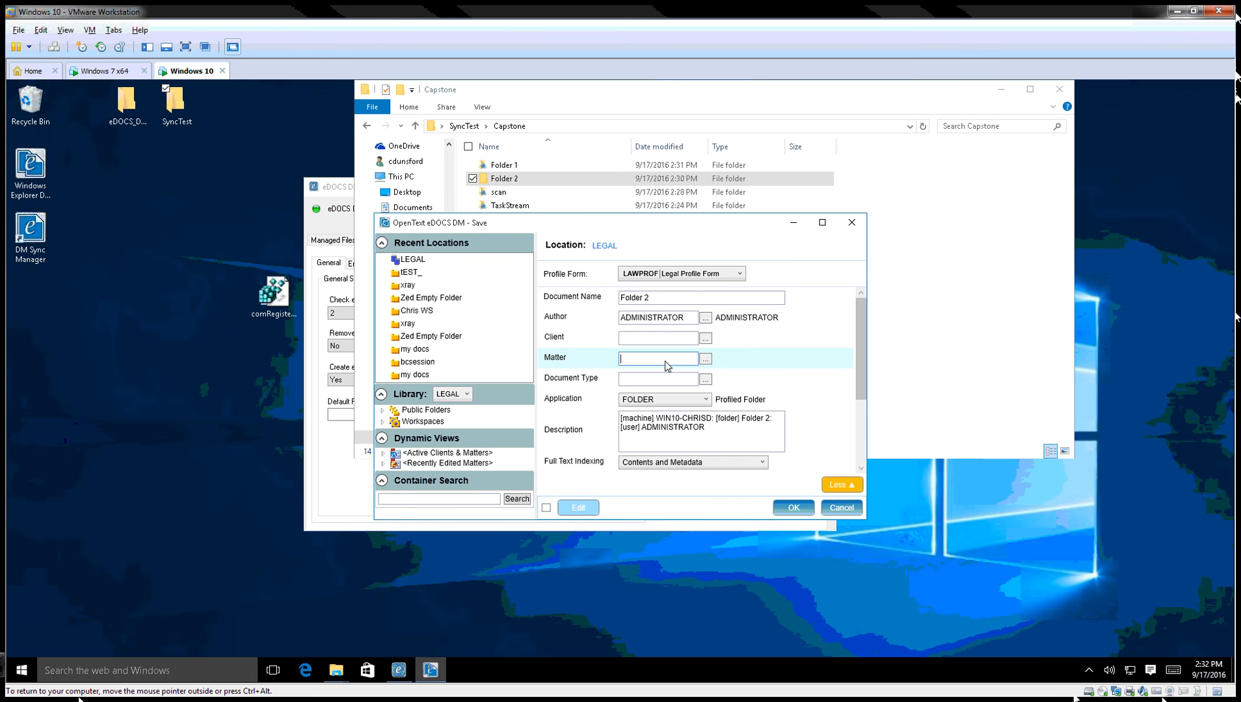
{"action": "type", "text": "def"}
{"action": "key", "text": "Tab"}
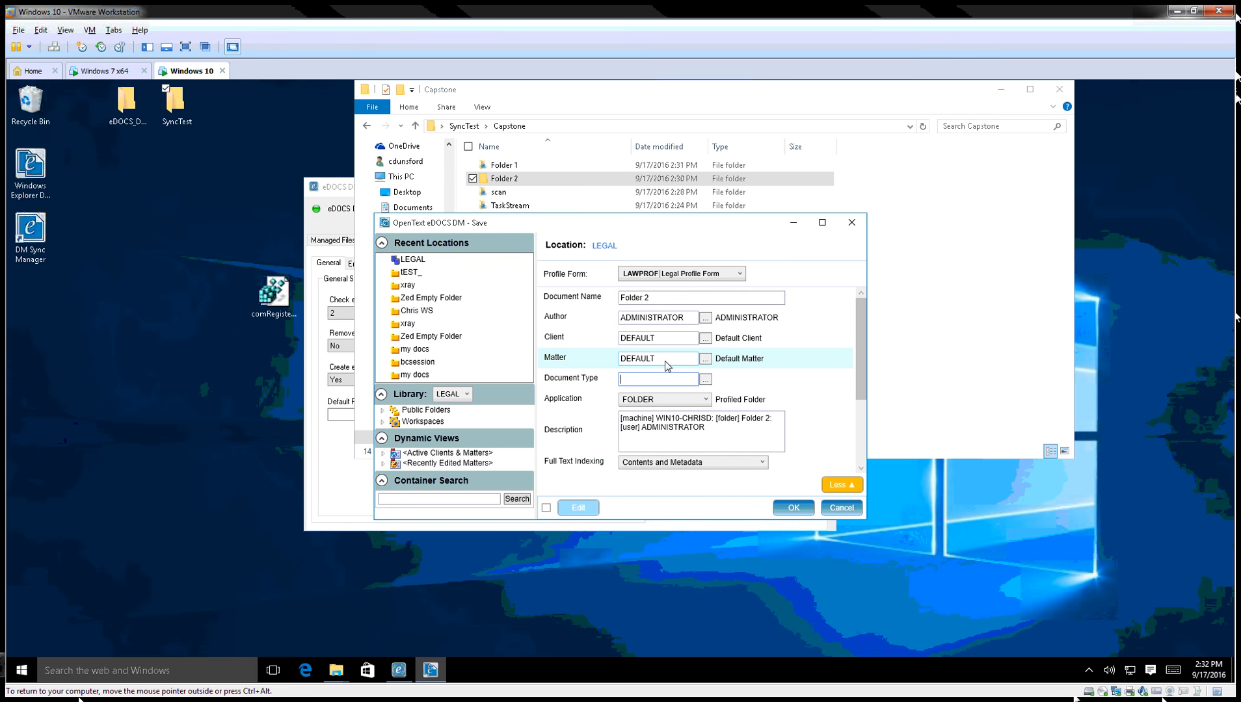
{"action": "type", "text": "def"}
{"action": "key", "text": "Tab"}
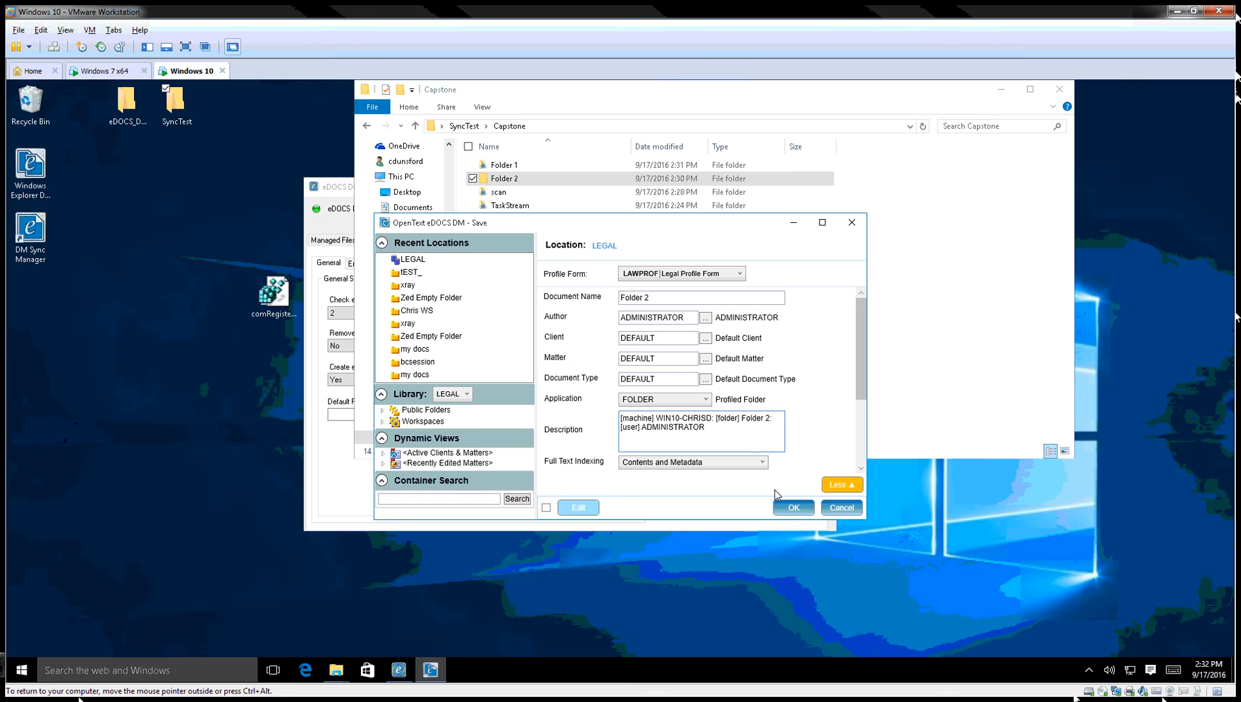
{"action": "left_click", "coordinate": [792, 508]}
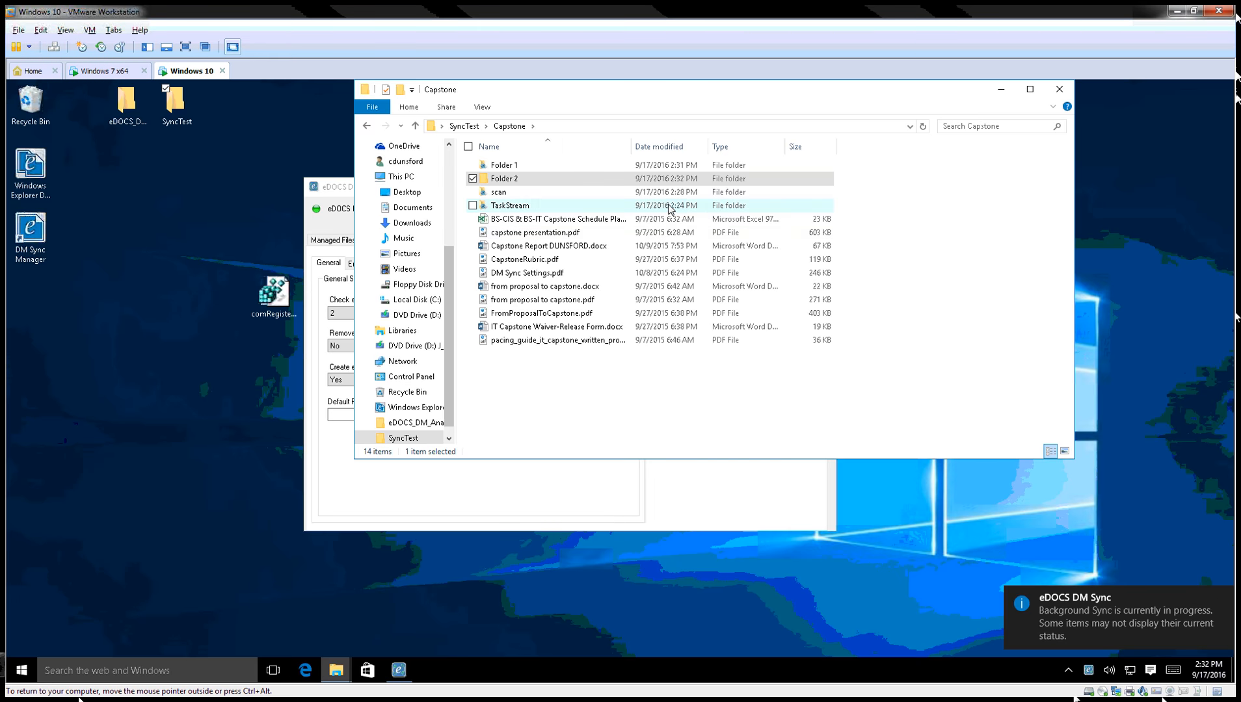
Open Folder 2 (#1455) from the recently edited documents, return to the list, and move the window right.
{"action": "mouse_move", "coordinate": [345, 674]}
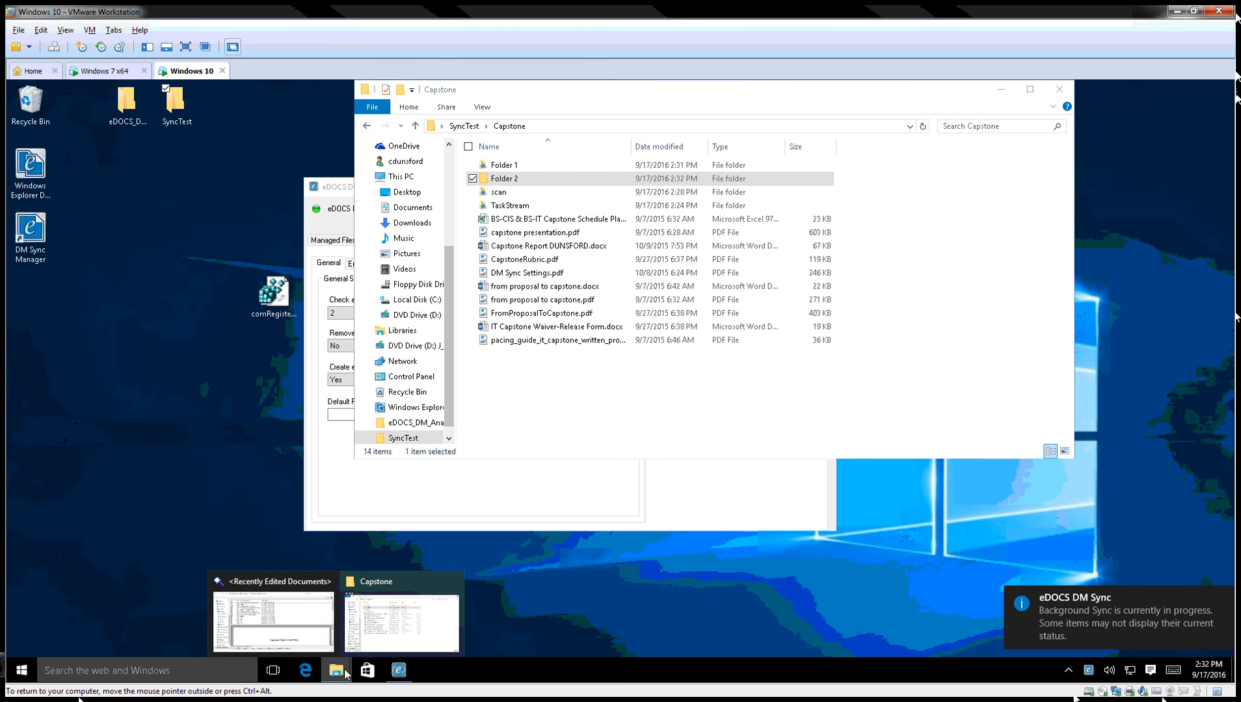
{"action": "left_click", "coordinate": [295, 644]}
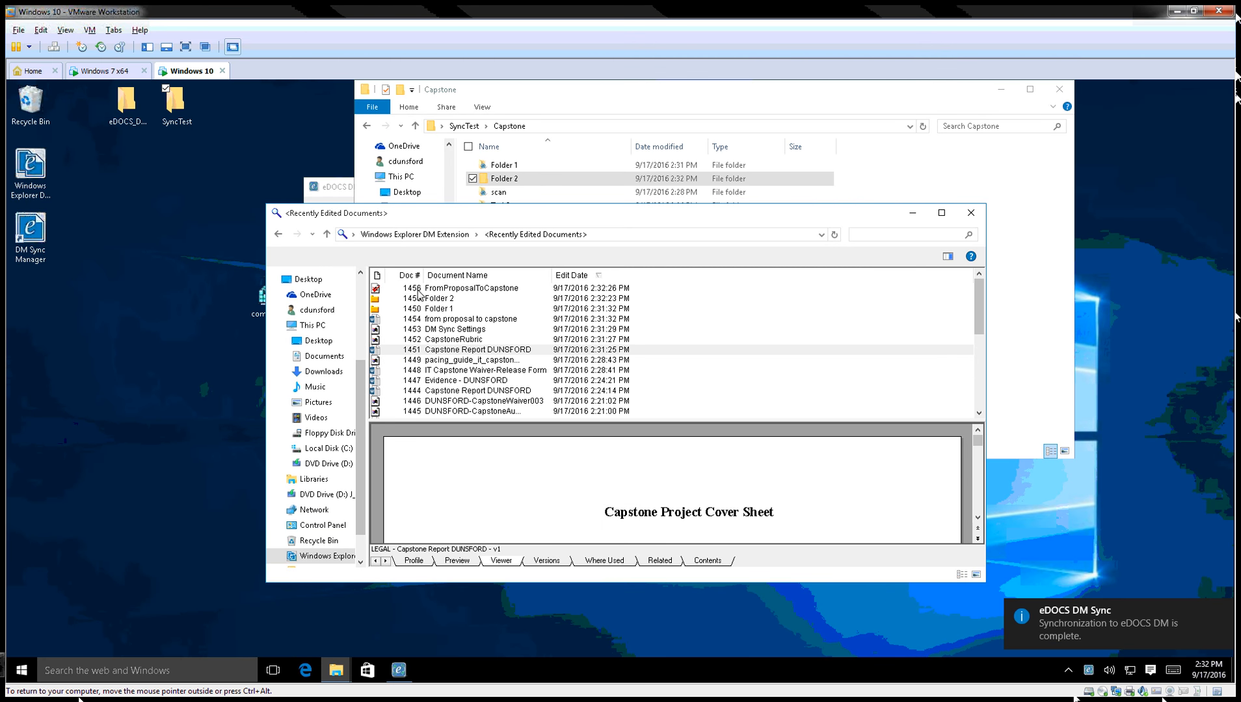
{"action": "left_click", "coordinate": [458, 299]}
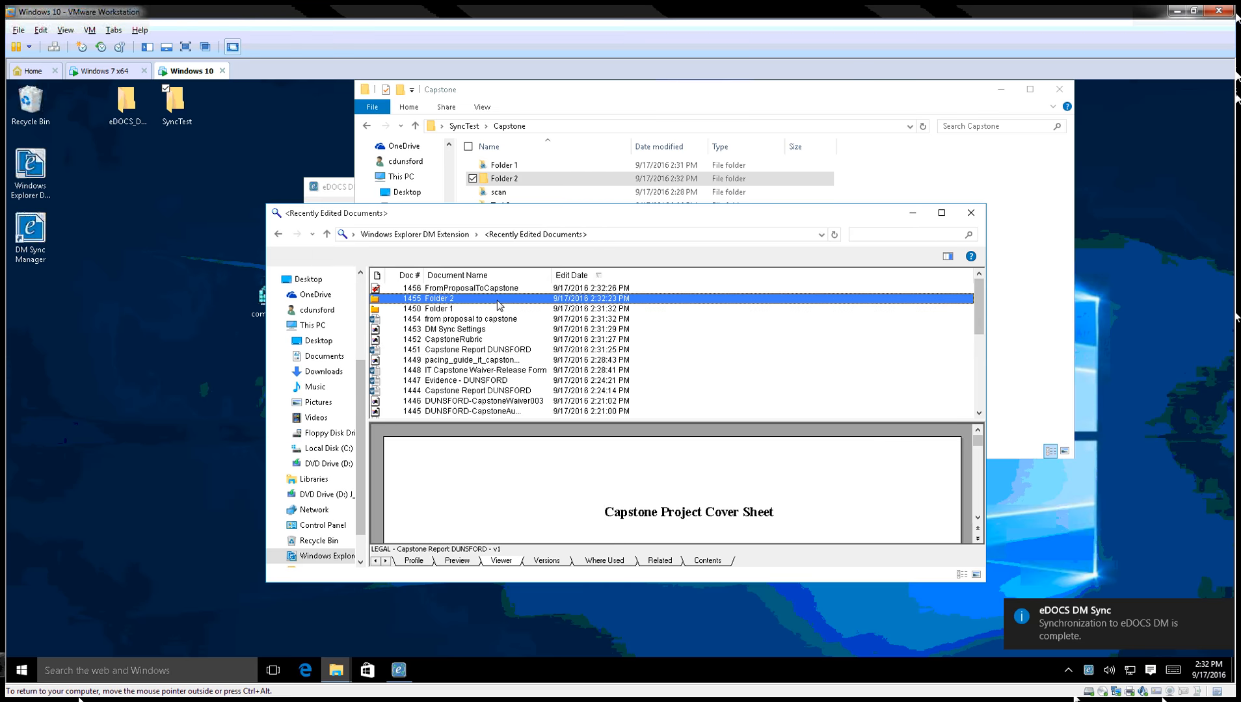
{"action": "double_click", "coordinate": [459, 300]}
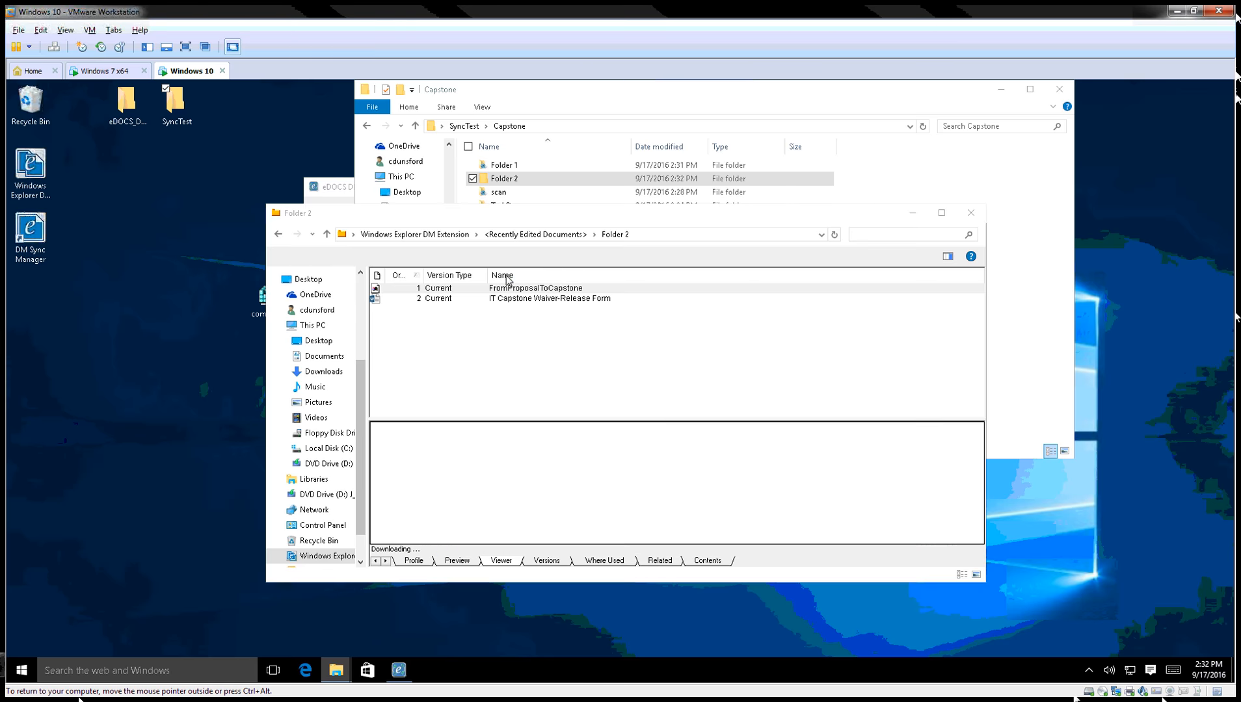
{"action": "left_click", "coordinate": [551, 240]}
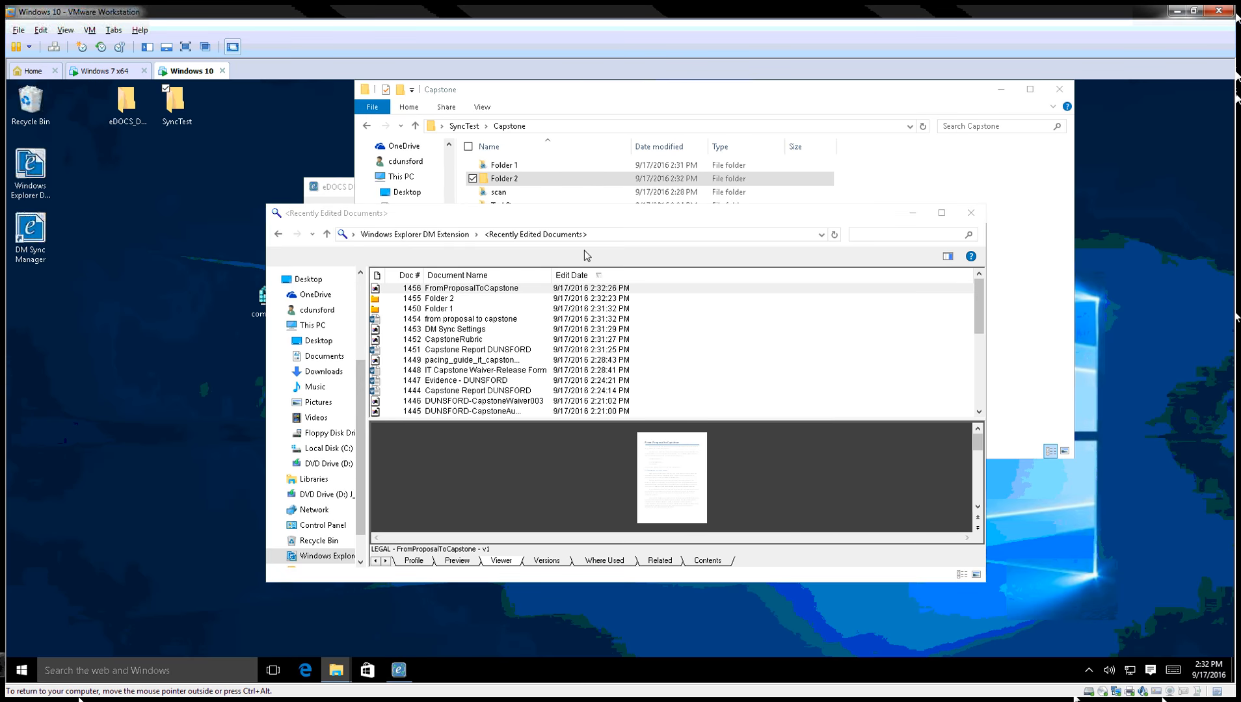
{"action": "left_click_drag", "start_coordinate": [525, 220], "coordinate": [634, 226]}
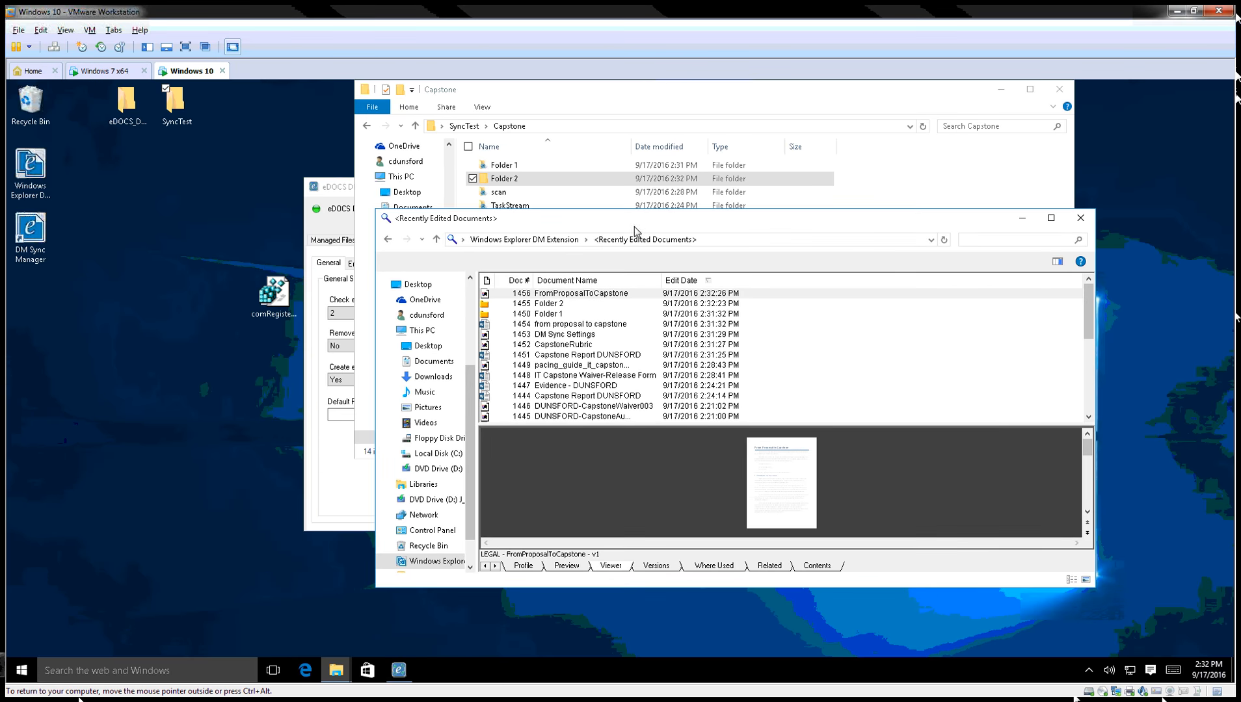
Reopen eDOCS DM Sync Manager from the tray and check the Bi-directional Sync choices, leaving it at No.
{"action": "left_click", "coordinate": [1088, 670]}
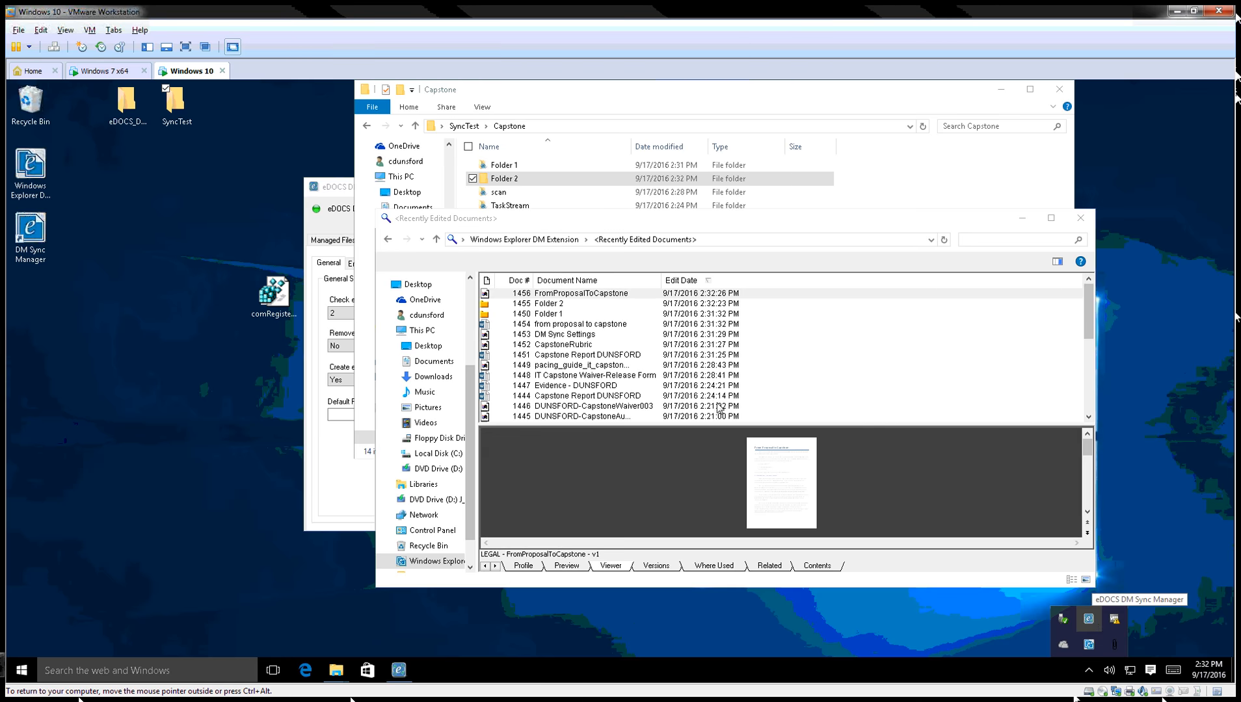
{"action": "left_click", "coordinate": [1090, 621]}
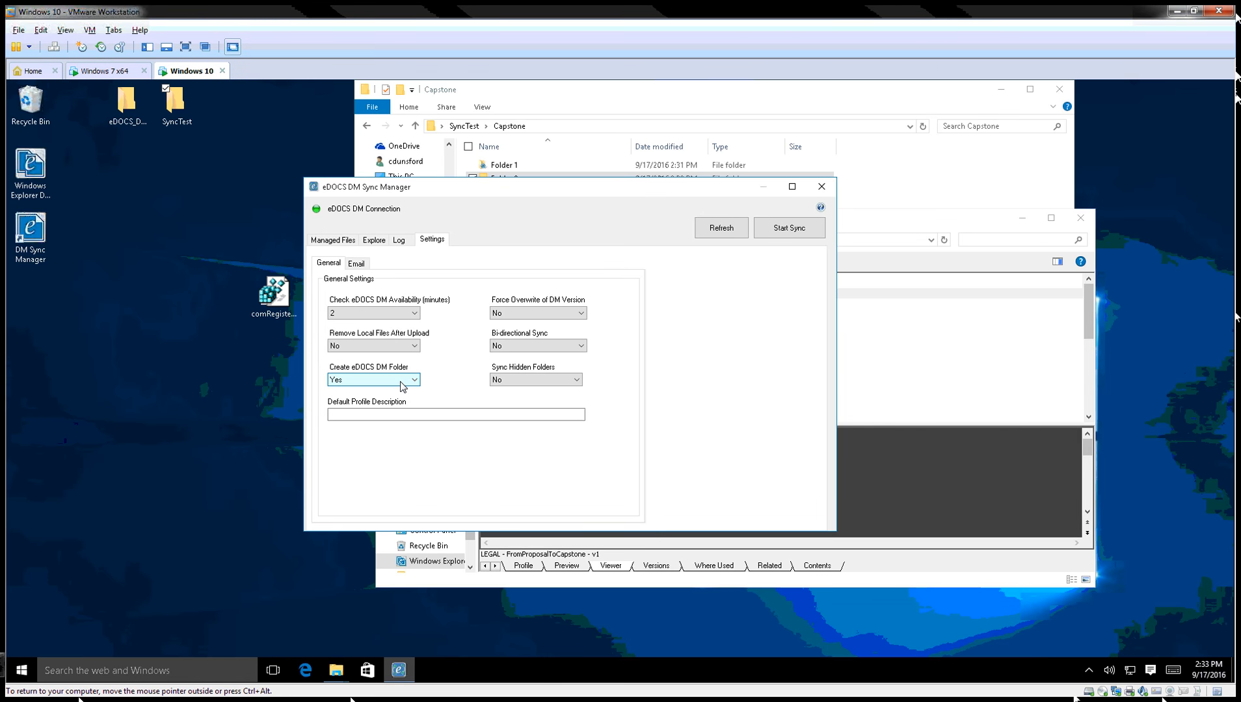
{"action": "left_click", "coordinate": [538, 348]}
{"action": "left_click", "coordinate": [527, 367]}
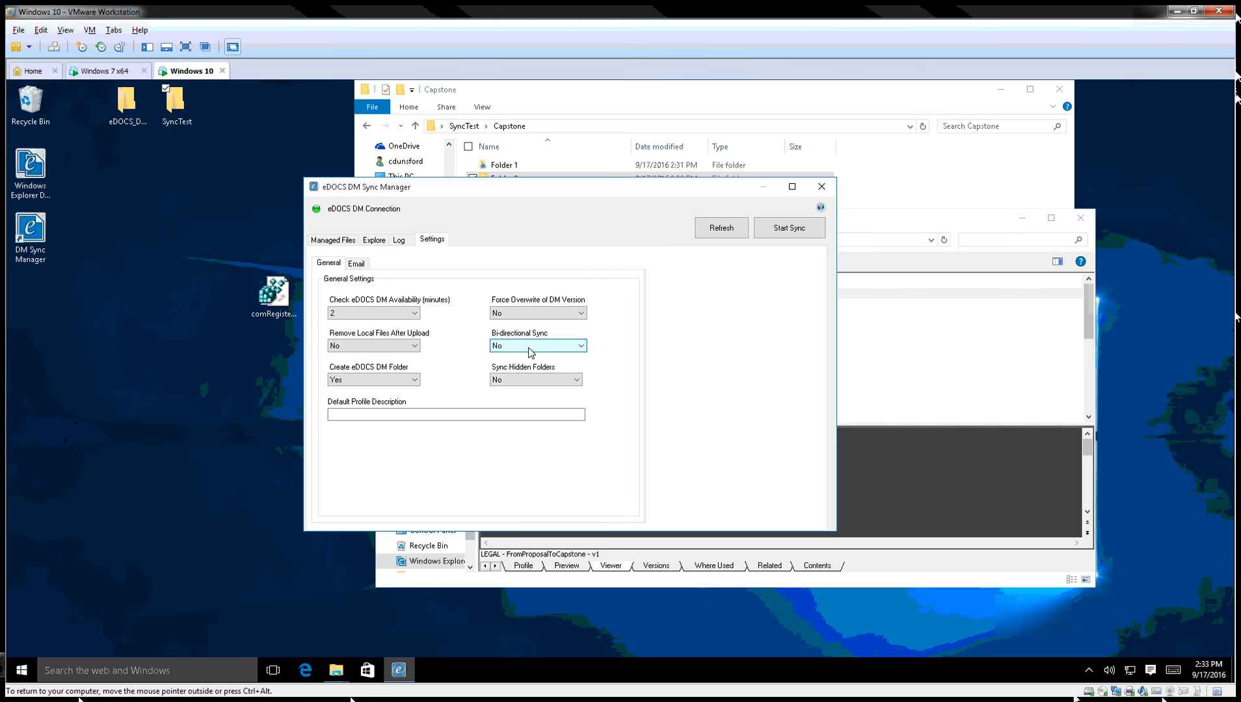
Set Bi-directional Sync to Yes, accept the overwrite warning, and move the window up.
{"action": "left_click", "coordinate": [530, 352]}
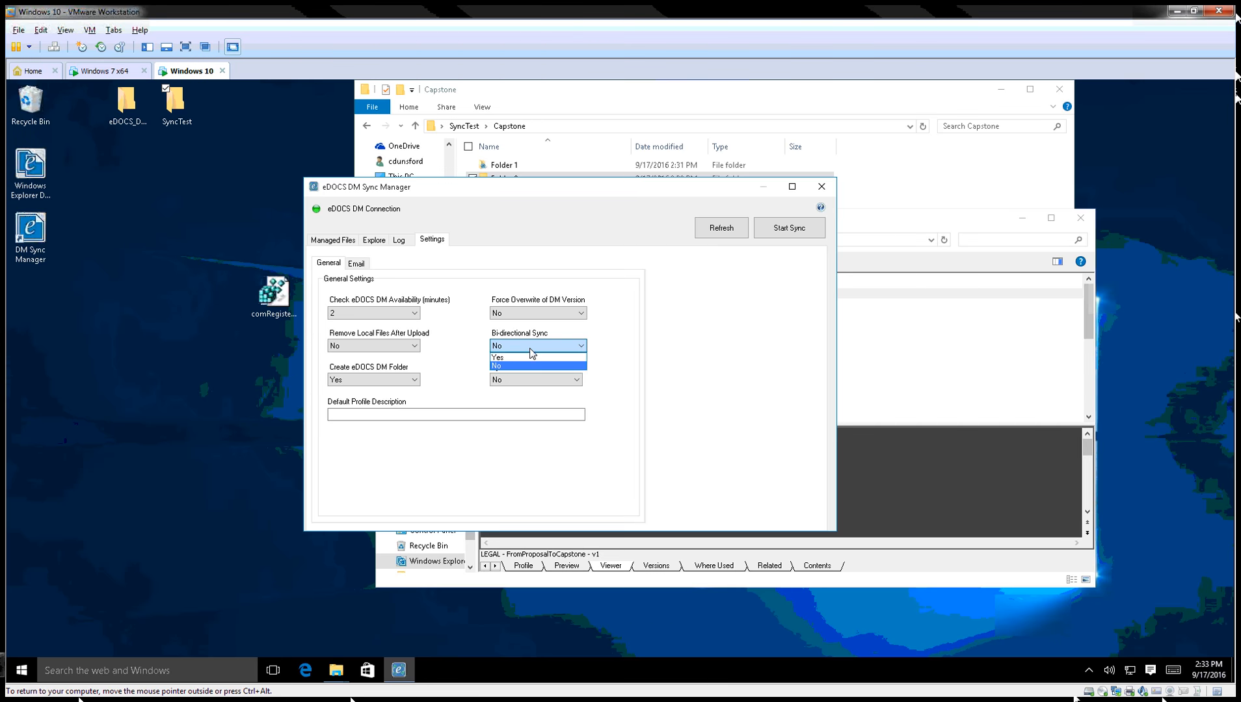
{"action": "left_click", "coordinate": [531, 364]}
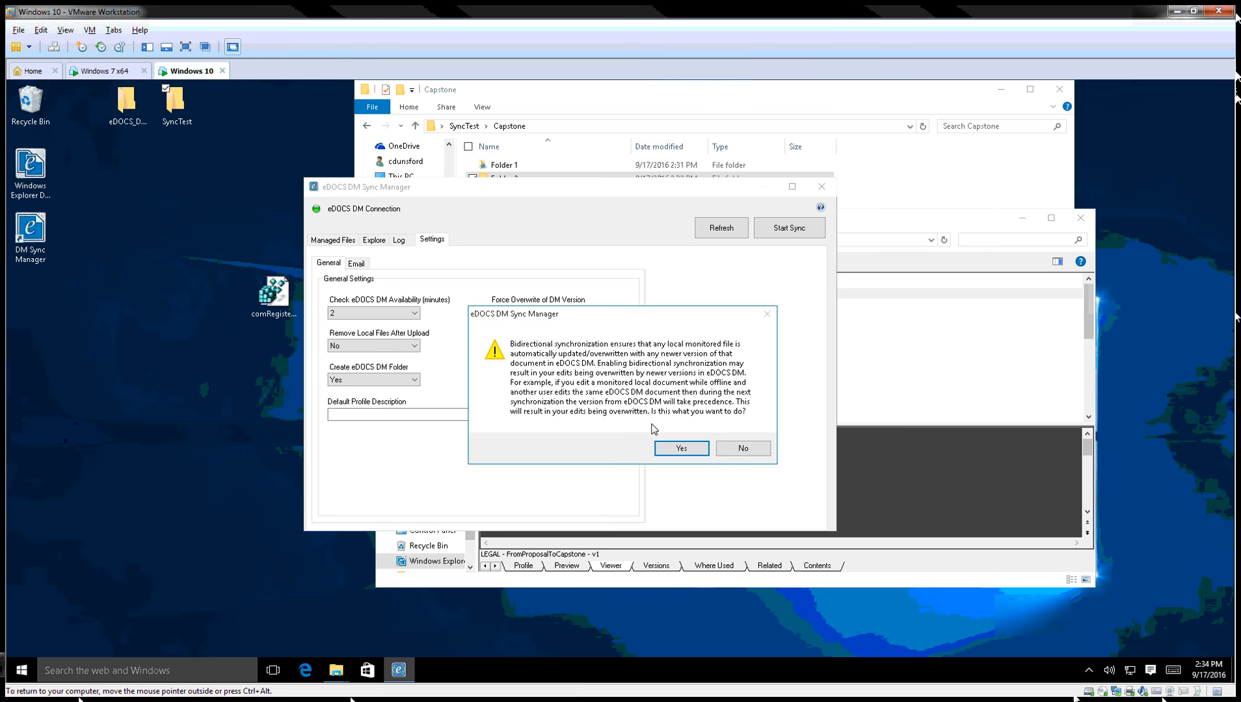
{"action": "left_click", "coordinate": [678, 451]}
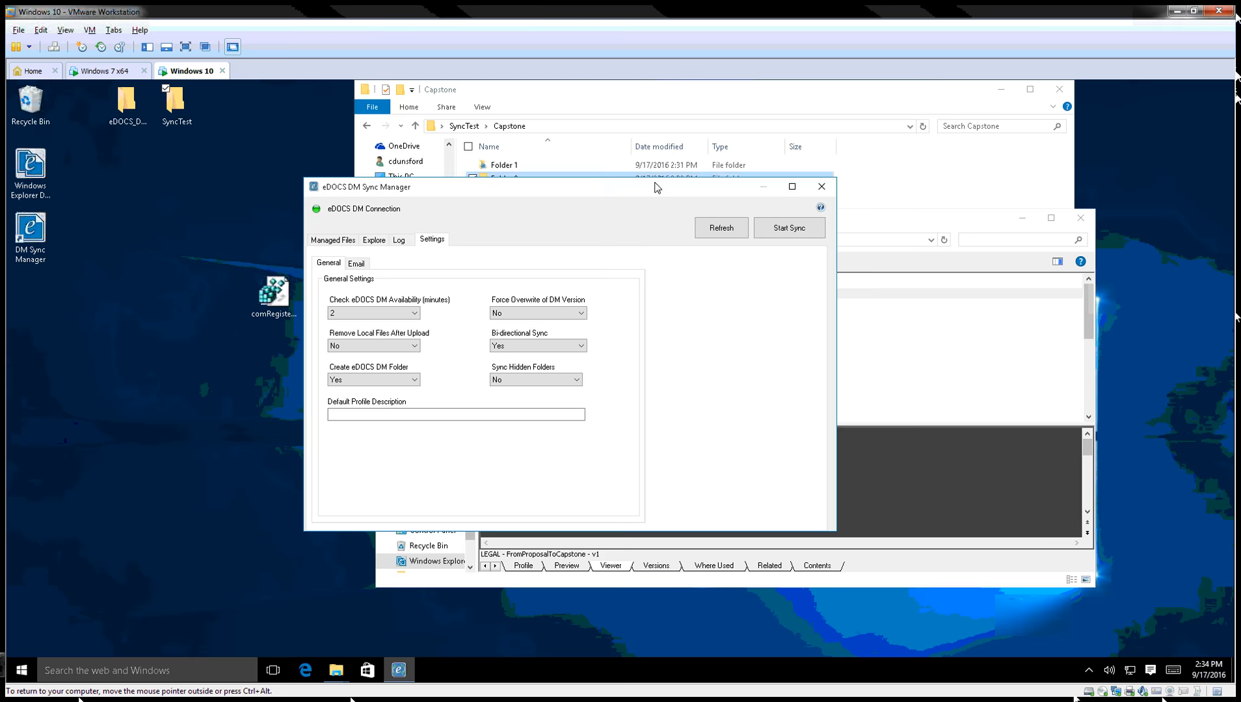
{"action": "left_click_drag", "start_coordinate": [657, 187], "coordinate": [670, 140]}
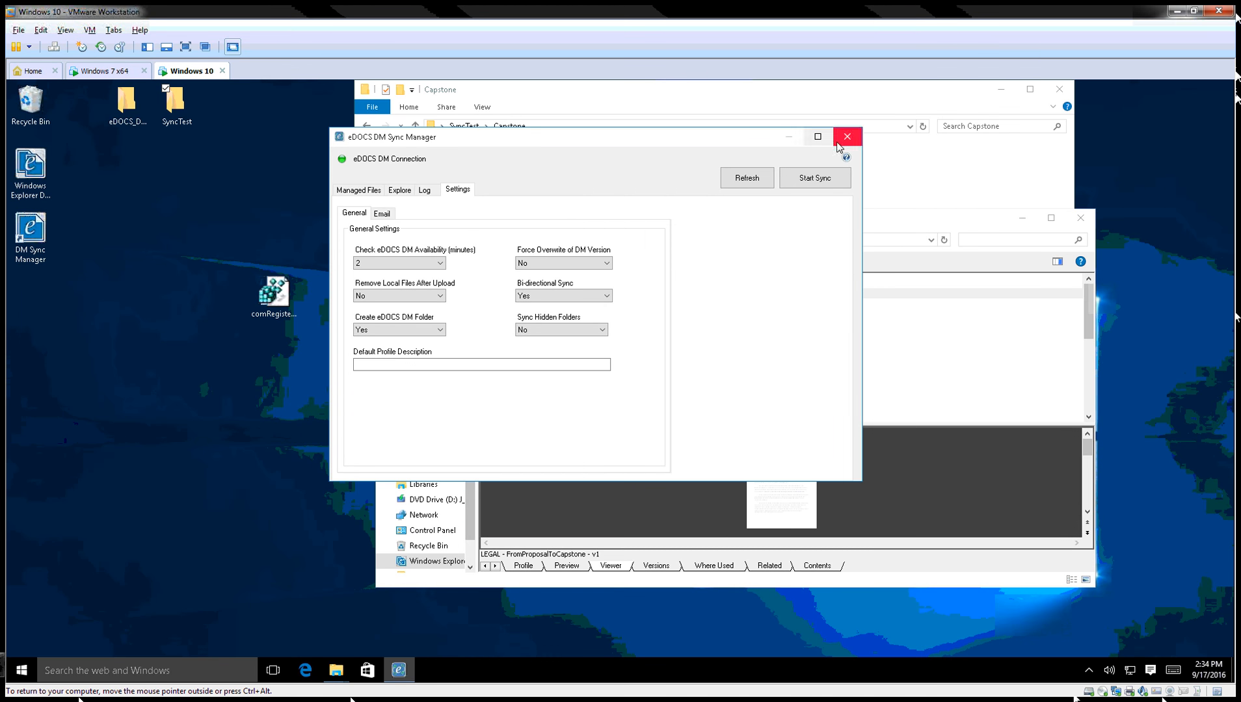
Expand TaskStream in the Explore tree and select Capstone Report DUNSFORD.
{"action": "left_click", "coordinate": [397, 190]}
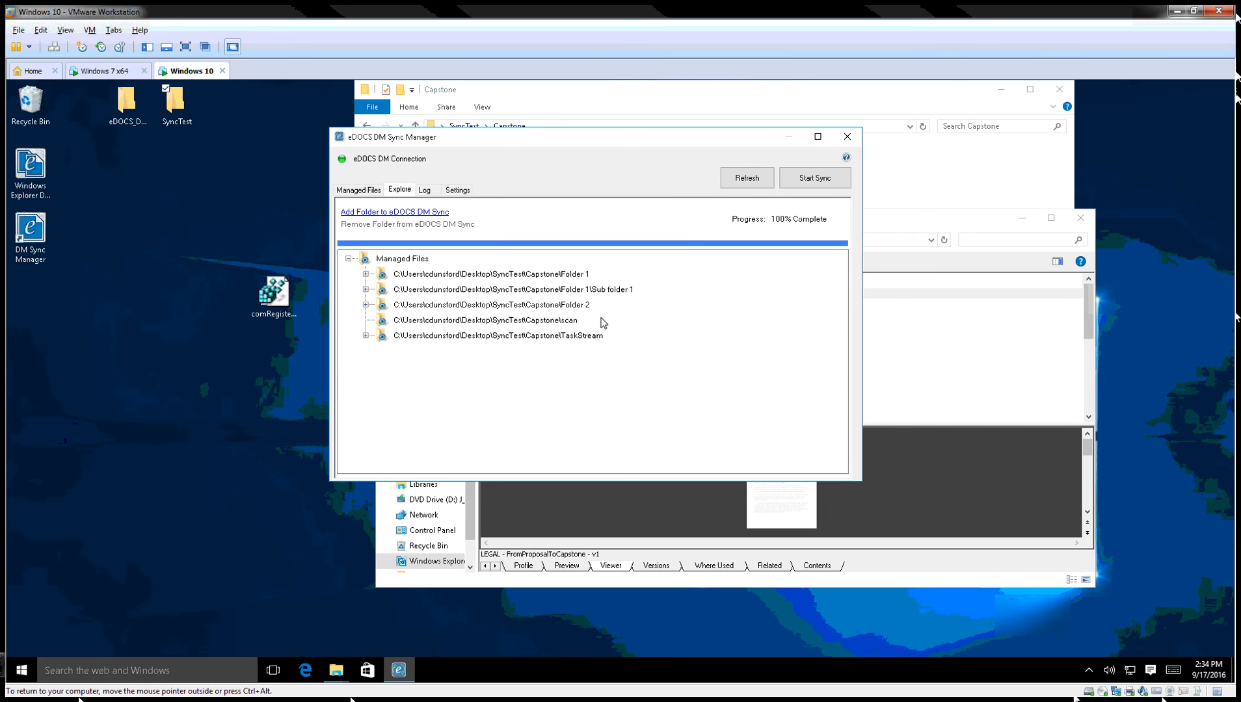
{"action": "left_click", "coordinate": [365, 335]}
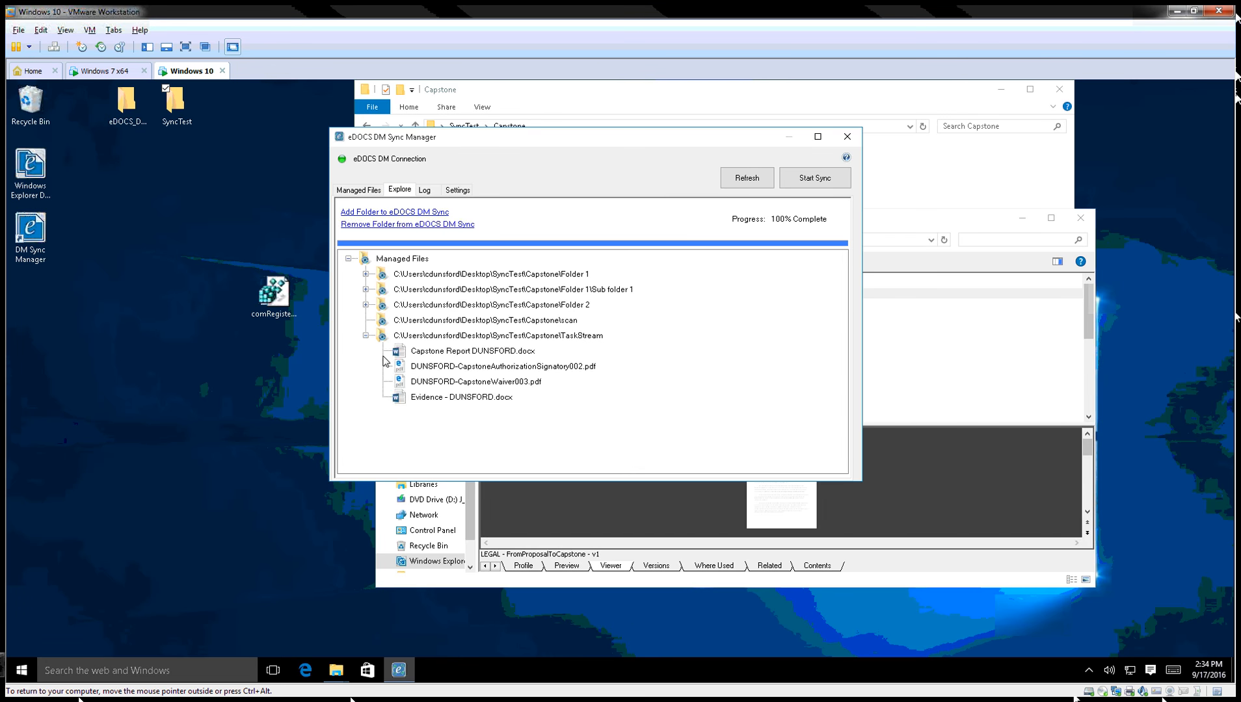
{"action": "left_click", "coordinate": [452, 353]}
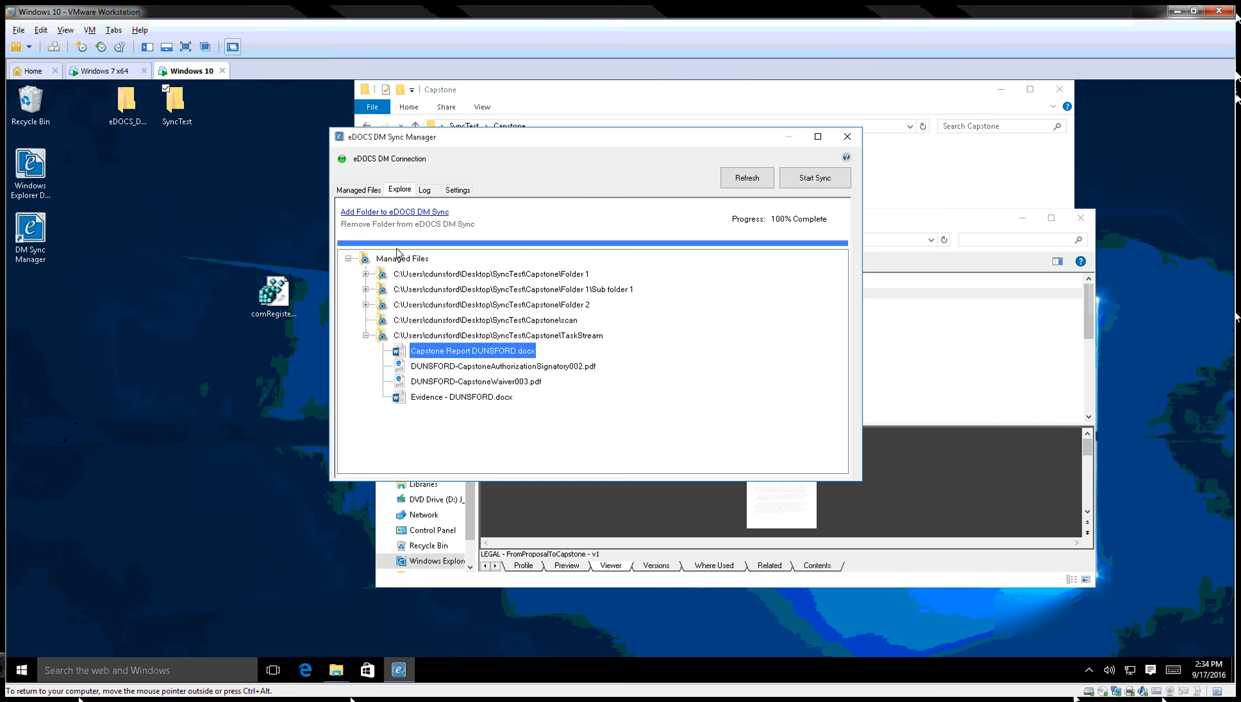
DM Open document 1444 from Managed Files to bring up its Select a Version dialog.
{"action": "left_click", "coordinate": [358, 190]}
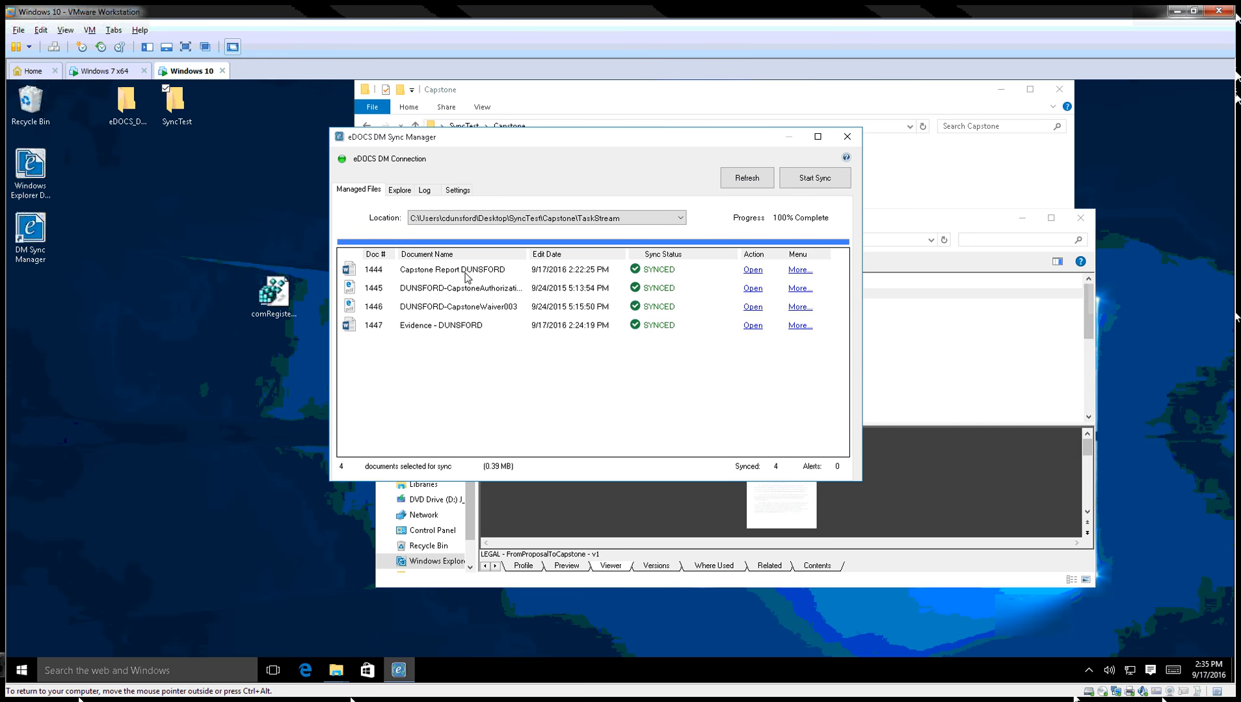
{"action": "left_click", "coordinate": [806, 271]}
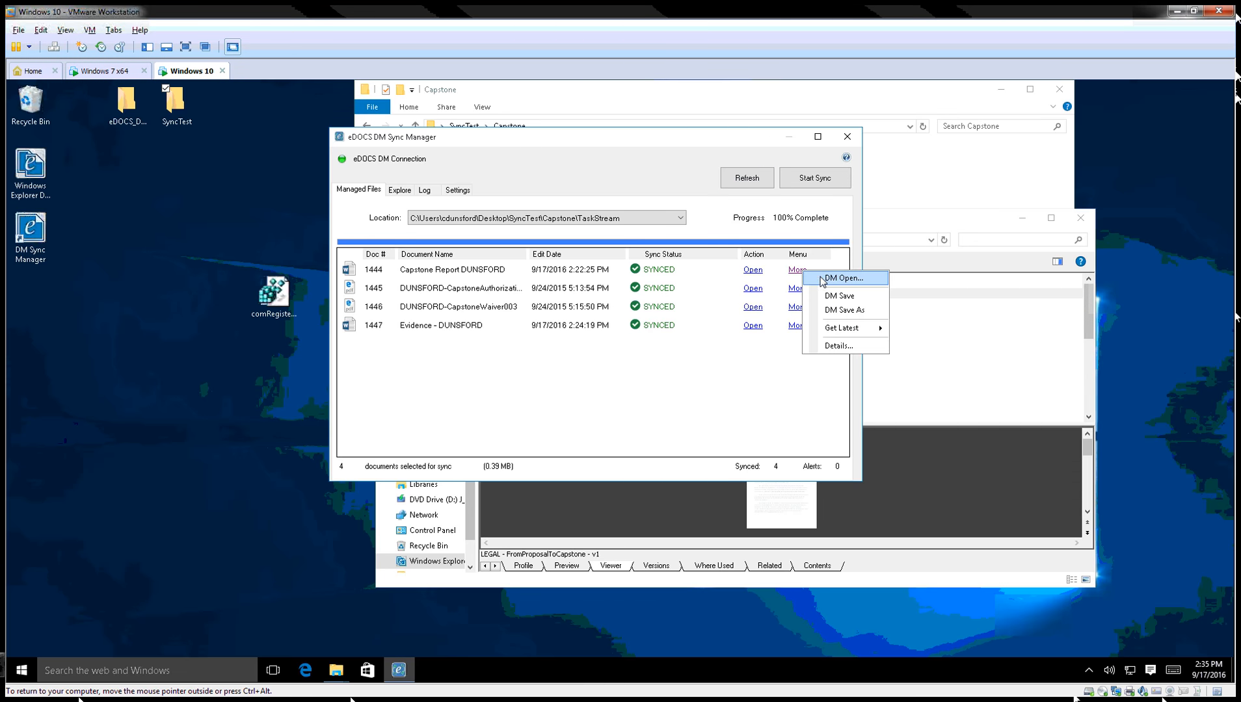
{"action": "left_click", "coordinate": [831, 278]}
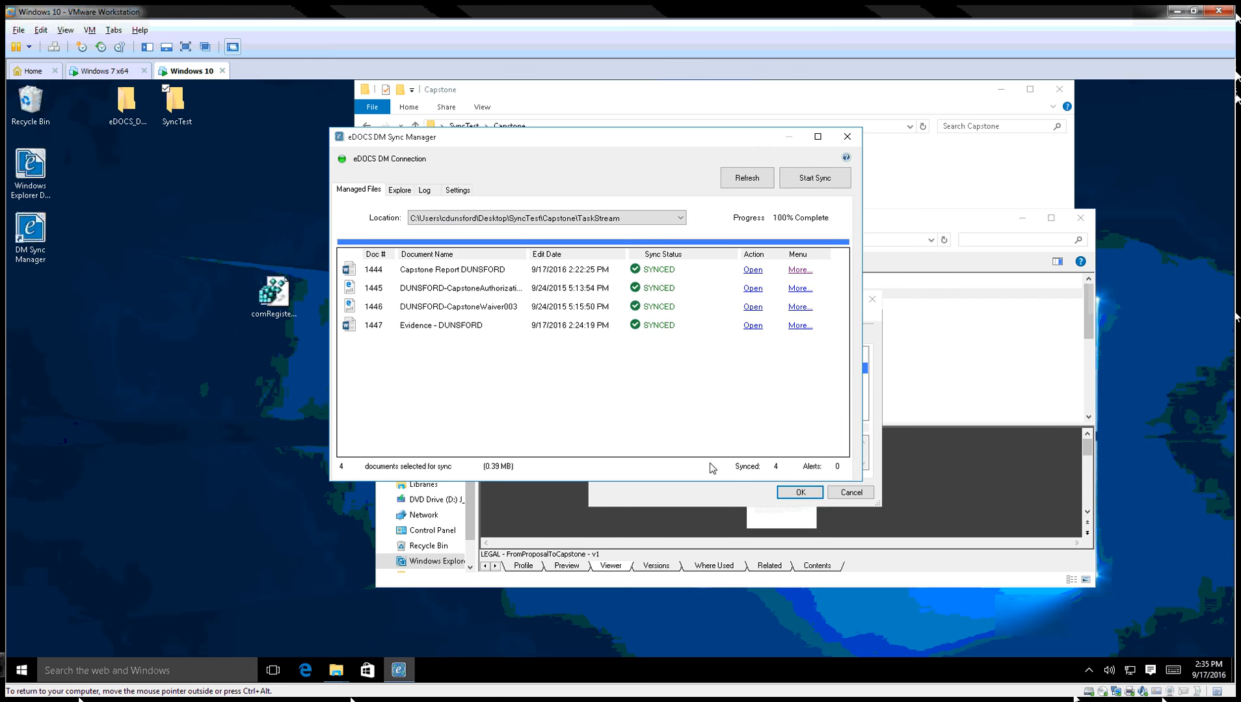
{"action": "left_click", "coordinate": [687, 488]}
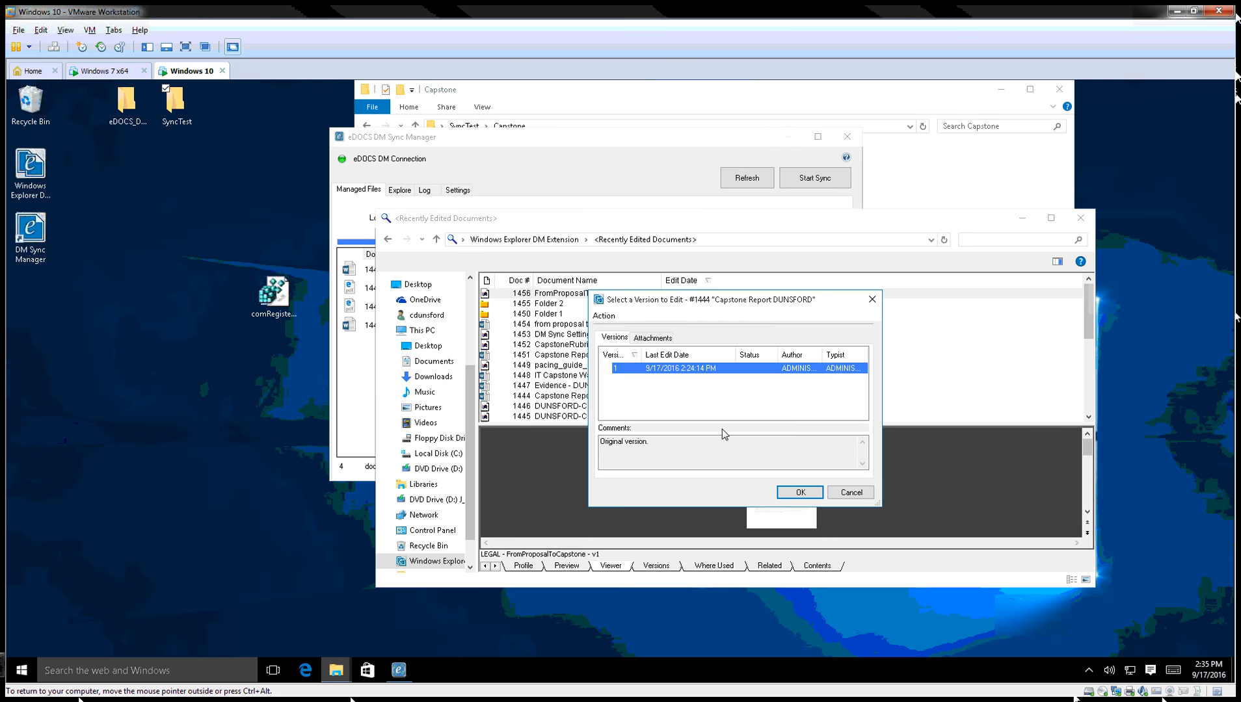
Open version 1, replace 'testing sheet' in the title with 'another test', and save to eDOCS DM.
{"action": "left_click", "coordinate": [800, 492]}
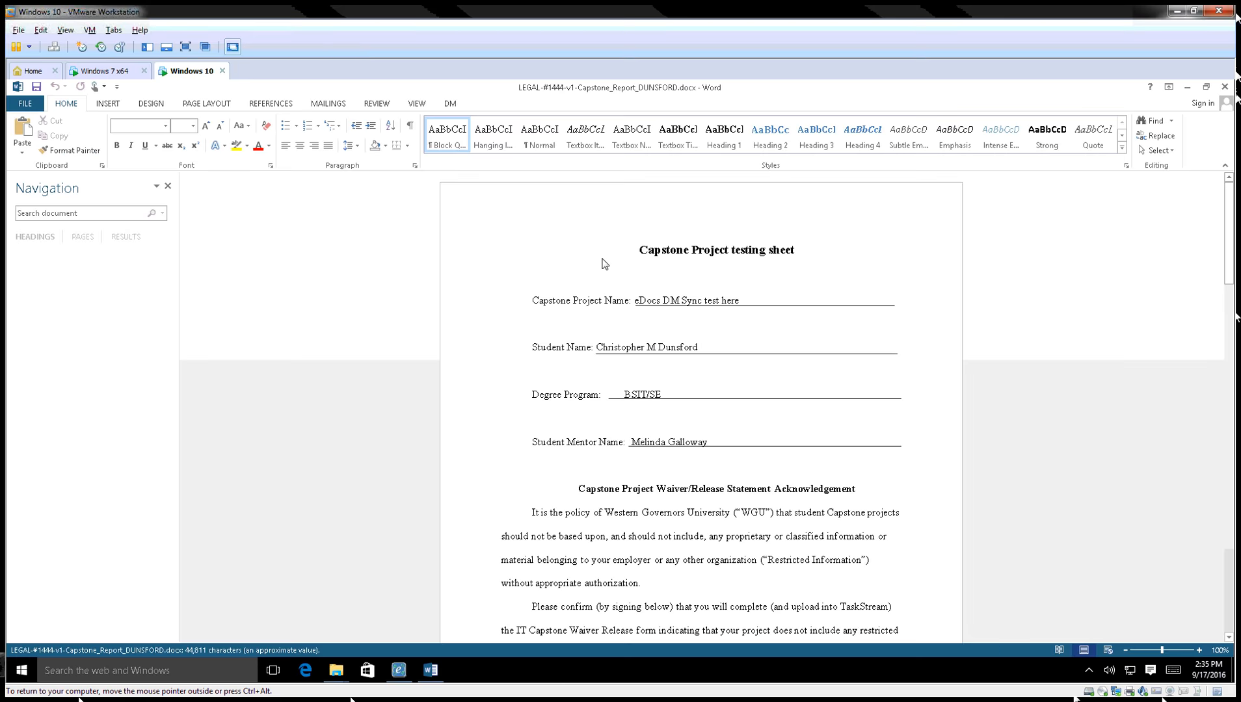
{"action": "left_click_drag", "start_coordinate": [745, 258], "coordinate": [738, 257]}
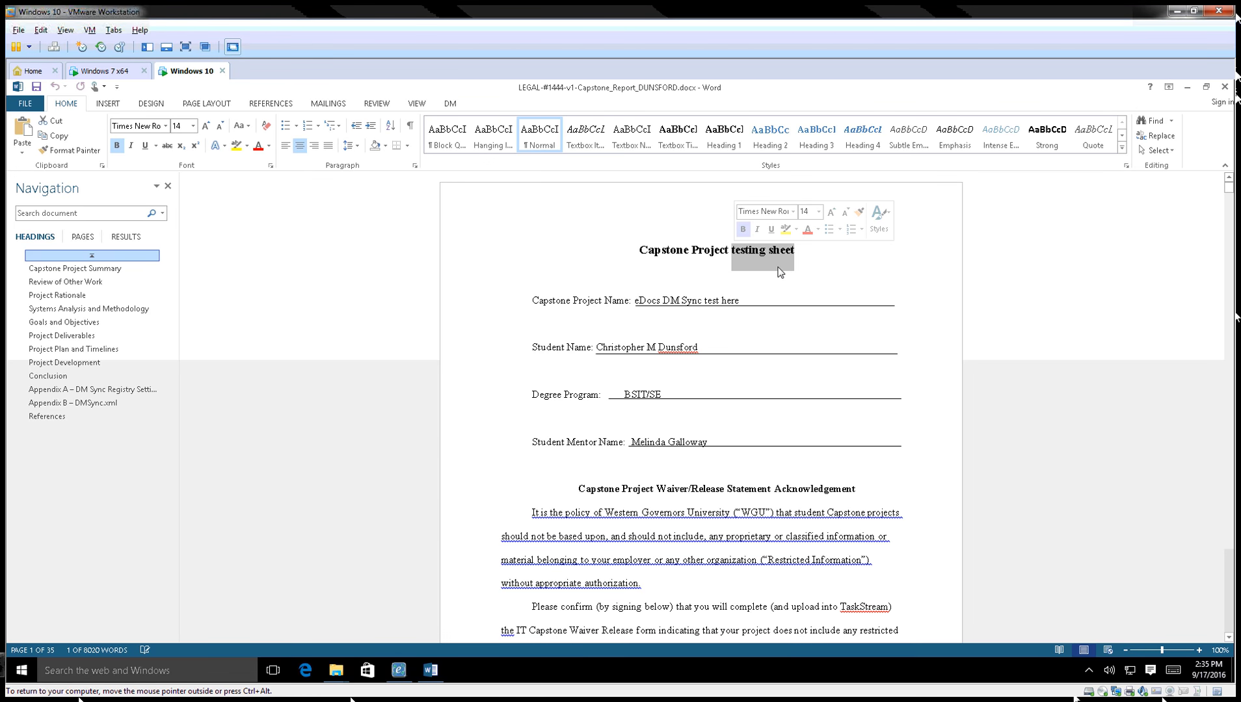
{"action": "type", "text": "another test"}
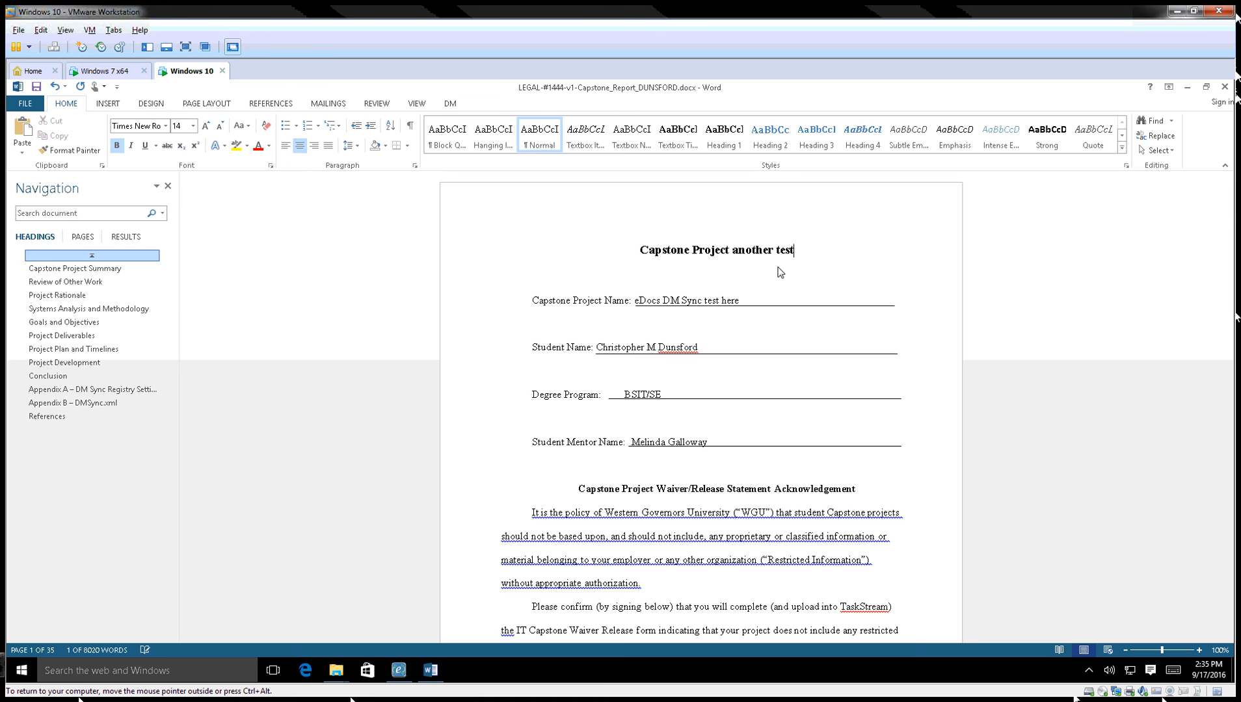
{"action": "left_click", "coordinate": [37, 87]}
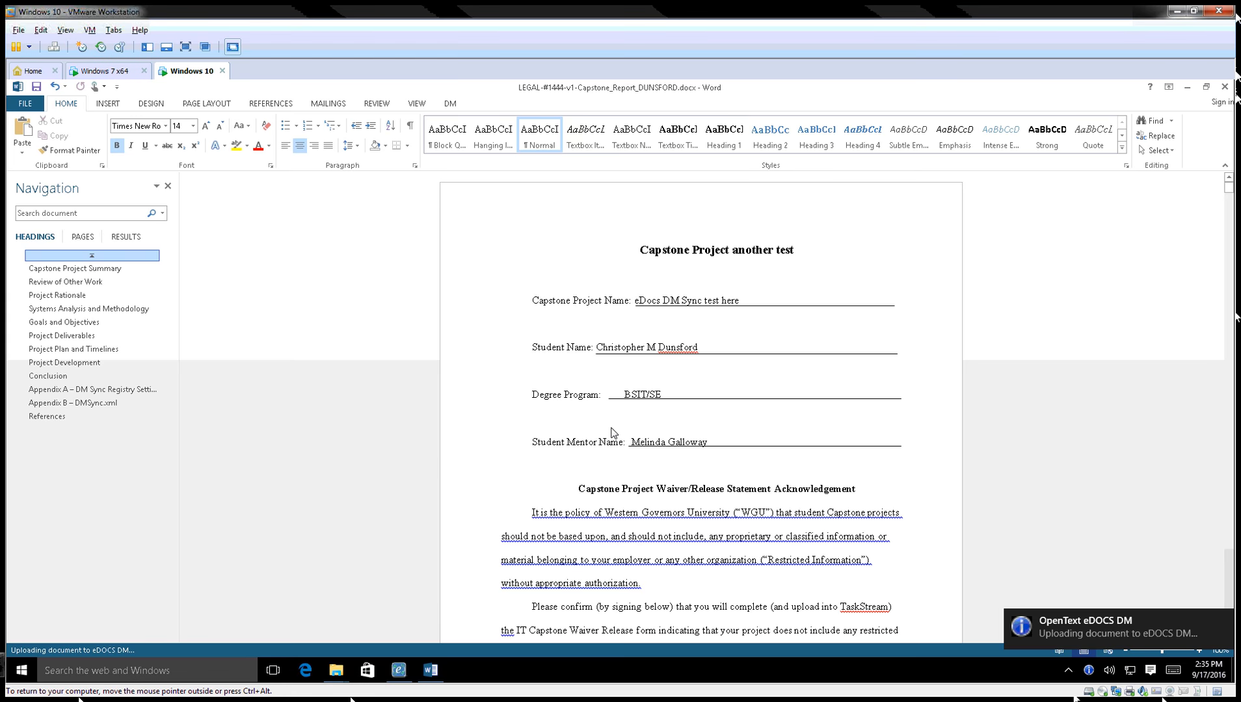
{"action": "left_click", "coordinate": [397, 672]}
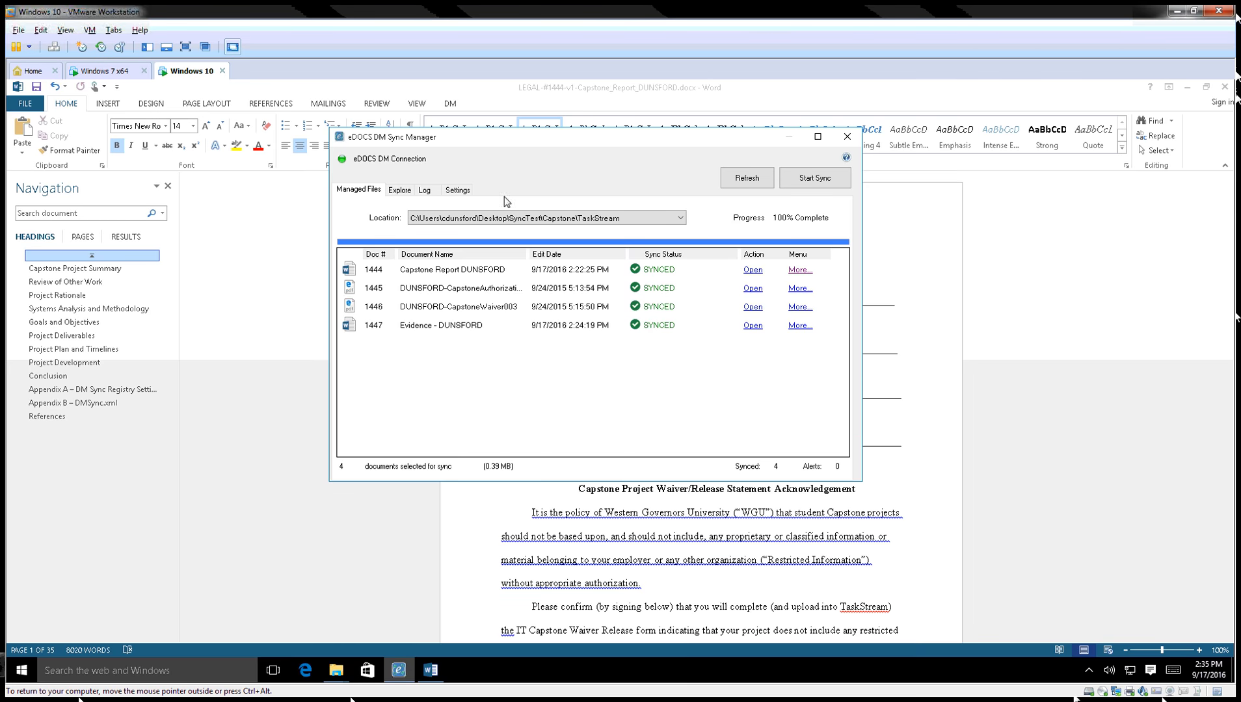
Show the Sync Manager's Settings tab and minimize the Word window.
{"action": "left_click", "coordinate": [456, 190]}
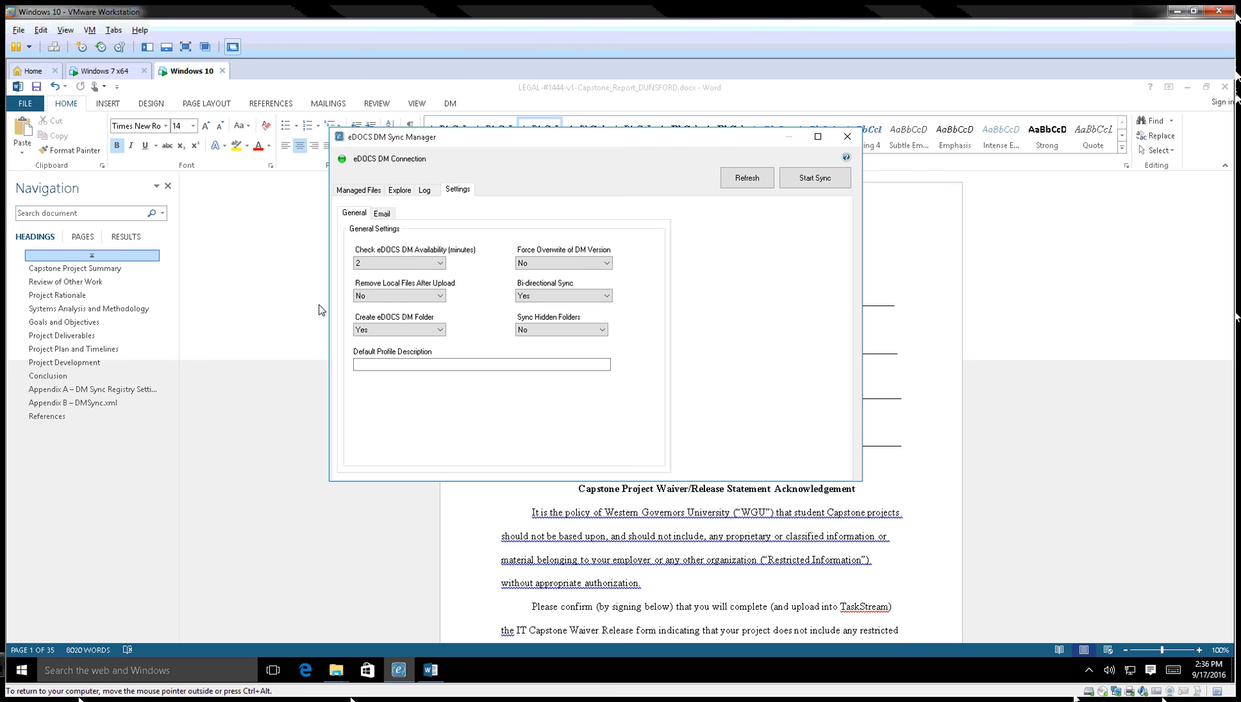
{"action": "left_click", "coordinate": [272, 304]}
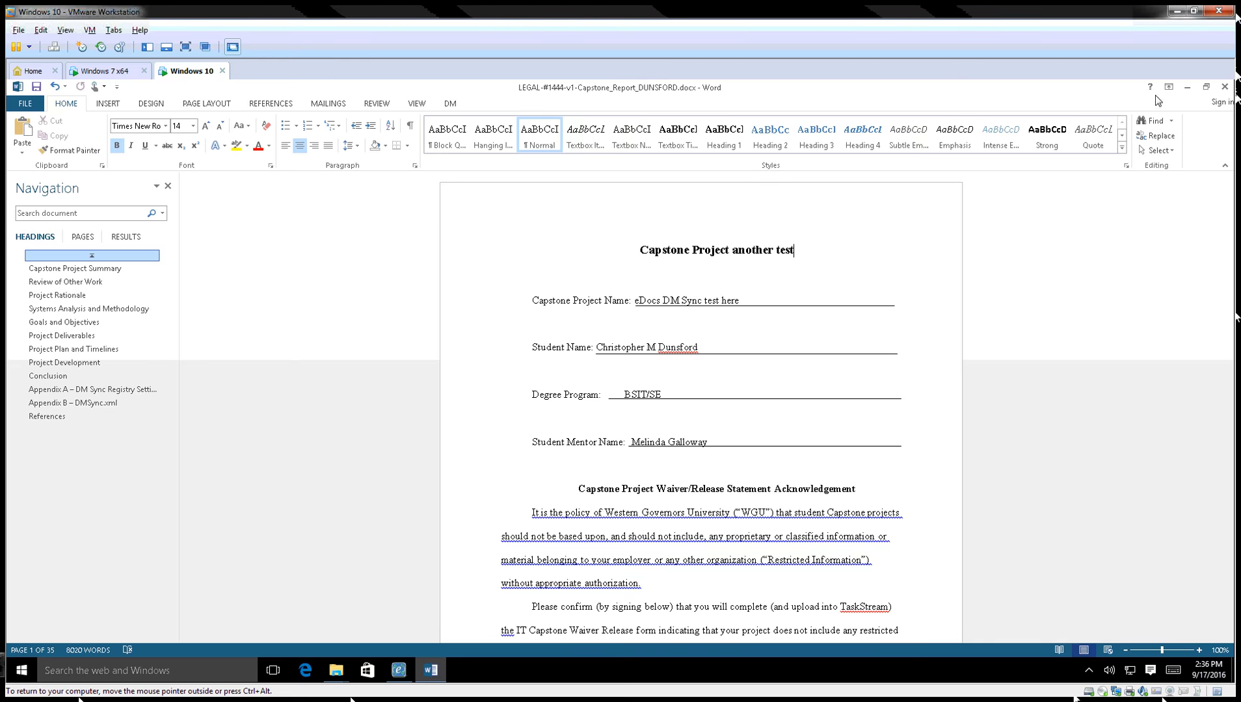
{"action": "left_click", "coordinate": [1188, 87]}
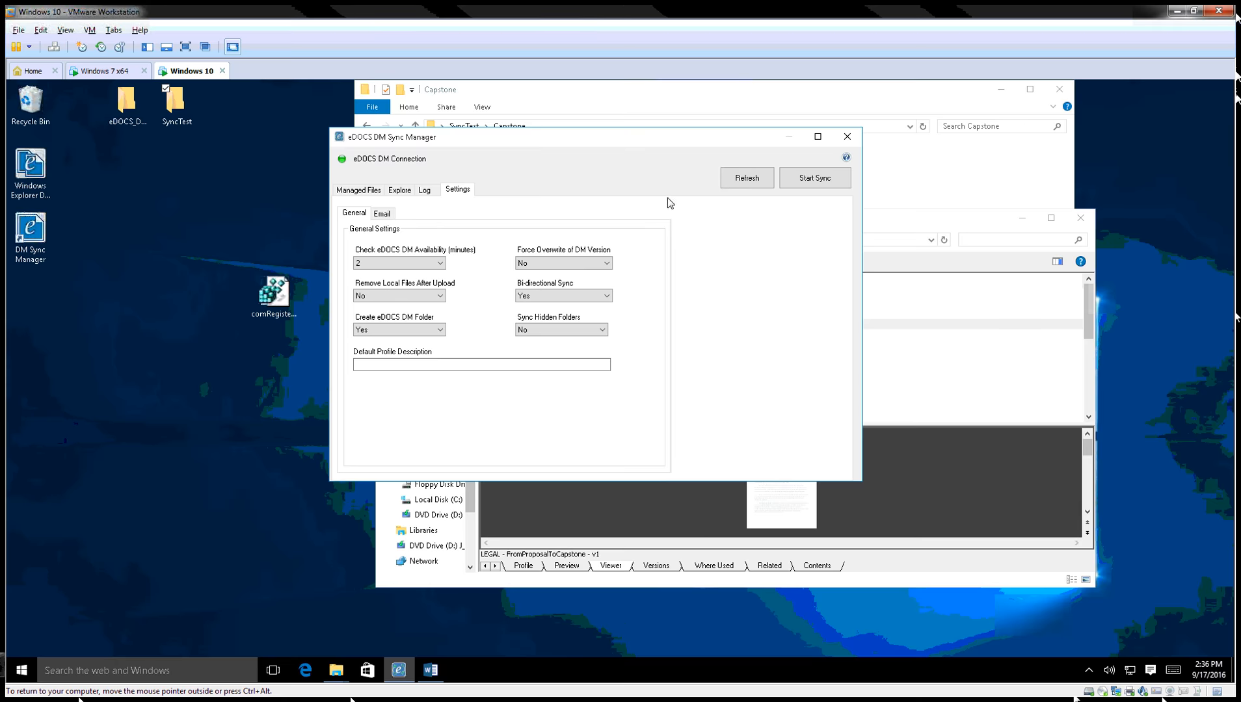
Open the local copy of document 1444, change the title ending to 'hello world', and close Word.
{"action": "left_click", "coordinate": [371, 192]}
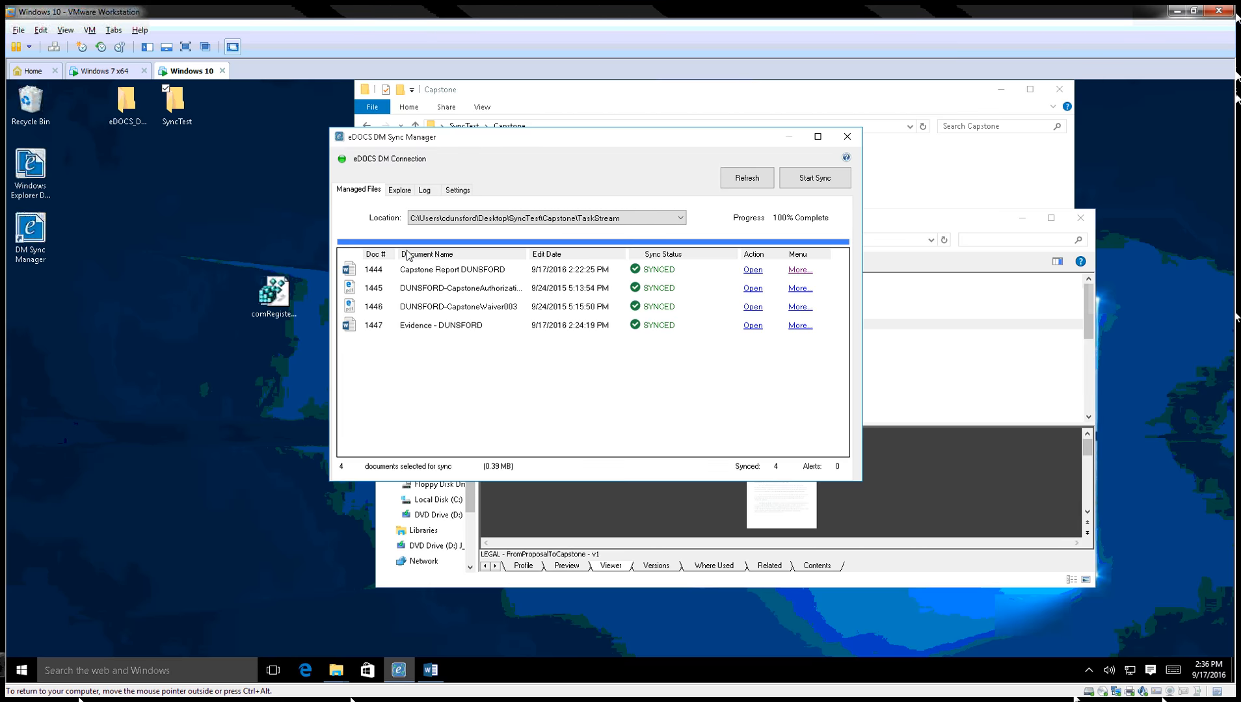
{"action": "left_click", "coordinate": [752, 271]}
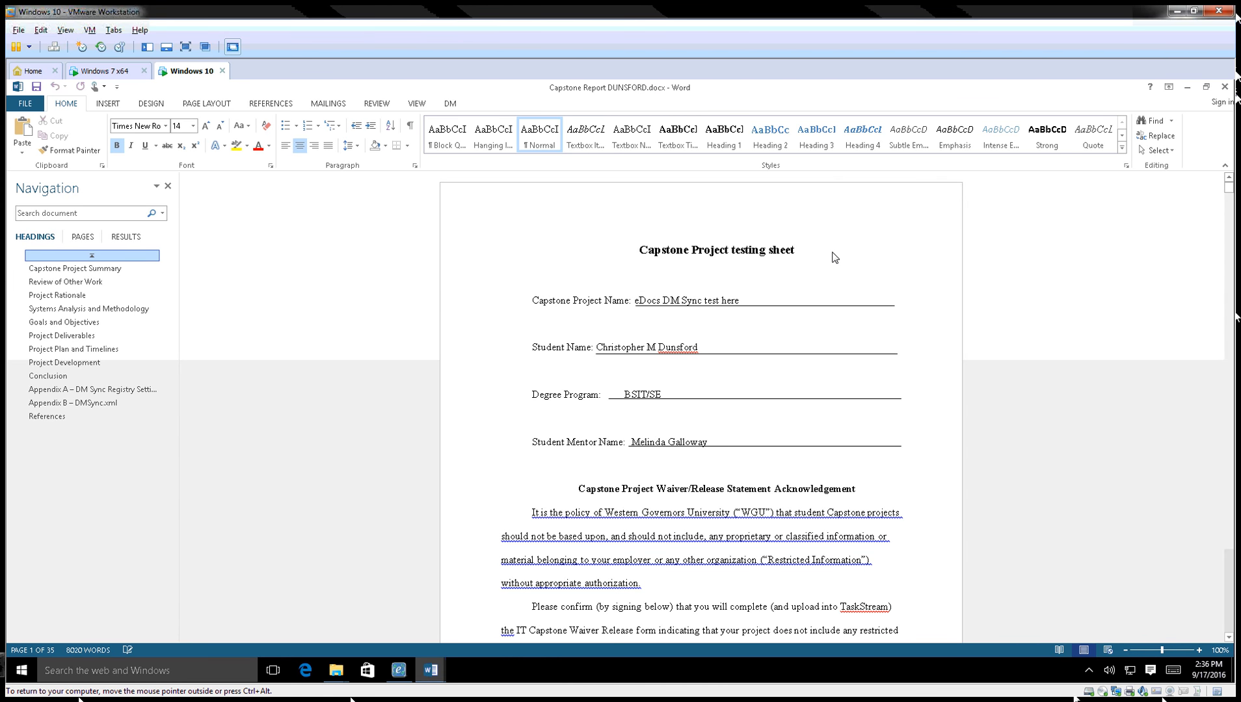
{"action": "key", "text": "BackSpace"}
{"action": "key", "text": "BackSpace"}
{"action": "key", "text": "BackSpace"}
{"action": "key", "text": "BackSpace"}
{"action": "key", "text": "BackSpace"}
{"action": "key", "text": "BackSpace"}
{"action": "key", "text": "BackSpace"}
{"action": "key", "text": "BackSpace"}
{"action": "key", "text": "BackSpace"}
{"action": "key", "text": "BackSpace"}
{"action": "key", "text": "BackSpace"}
{"action": "key", "text": "BackSpace"}
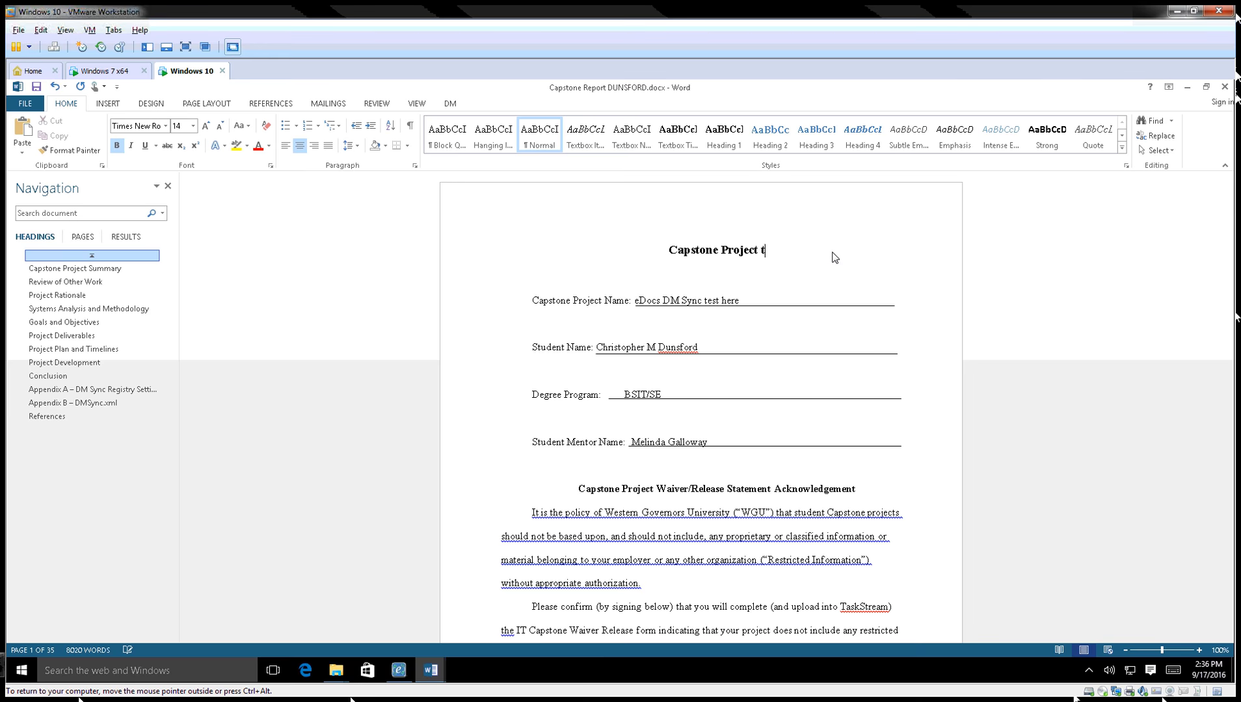
{"action": "key", "text": "BackSpace"}
{"action": "type", "text": "hello world"}
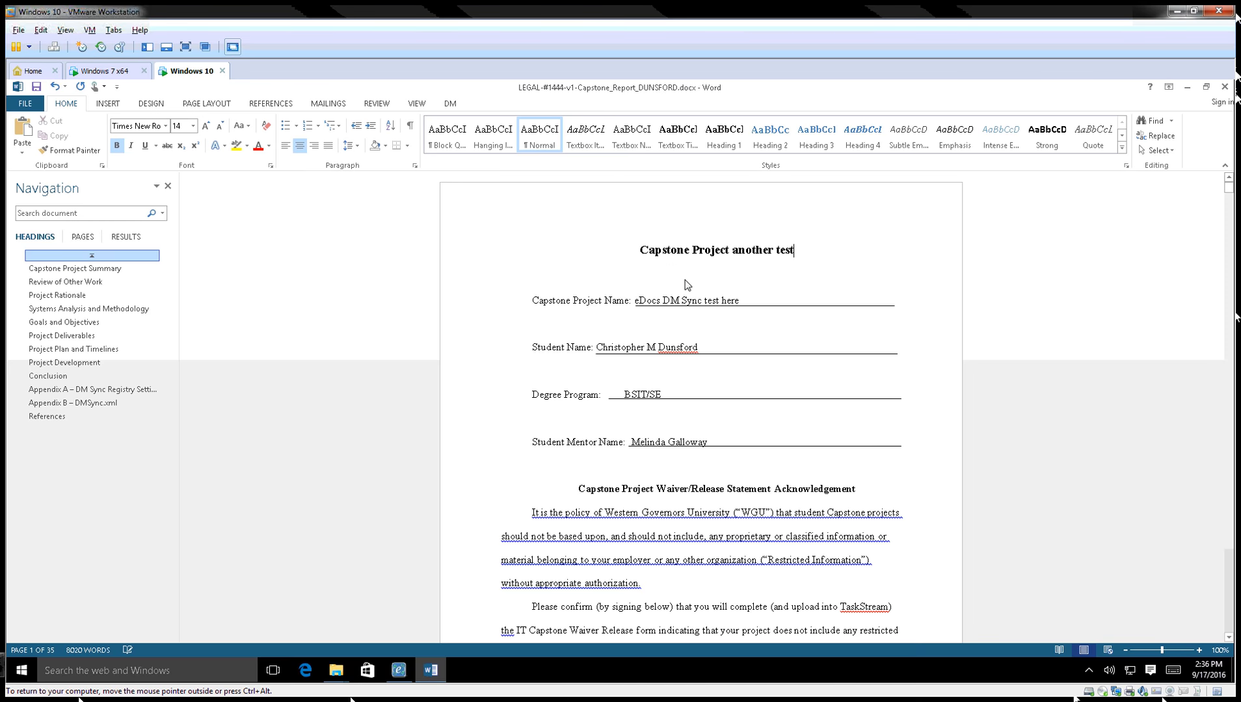
{"action": "left_click", "coordinate": [1225, 89]}
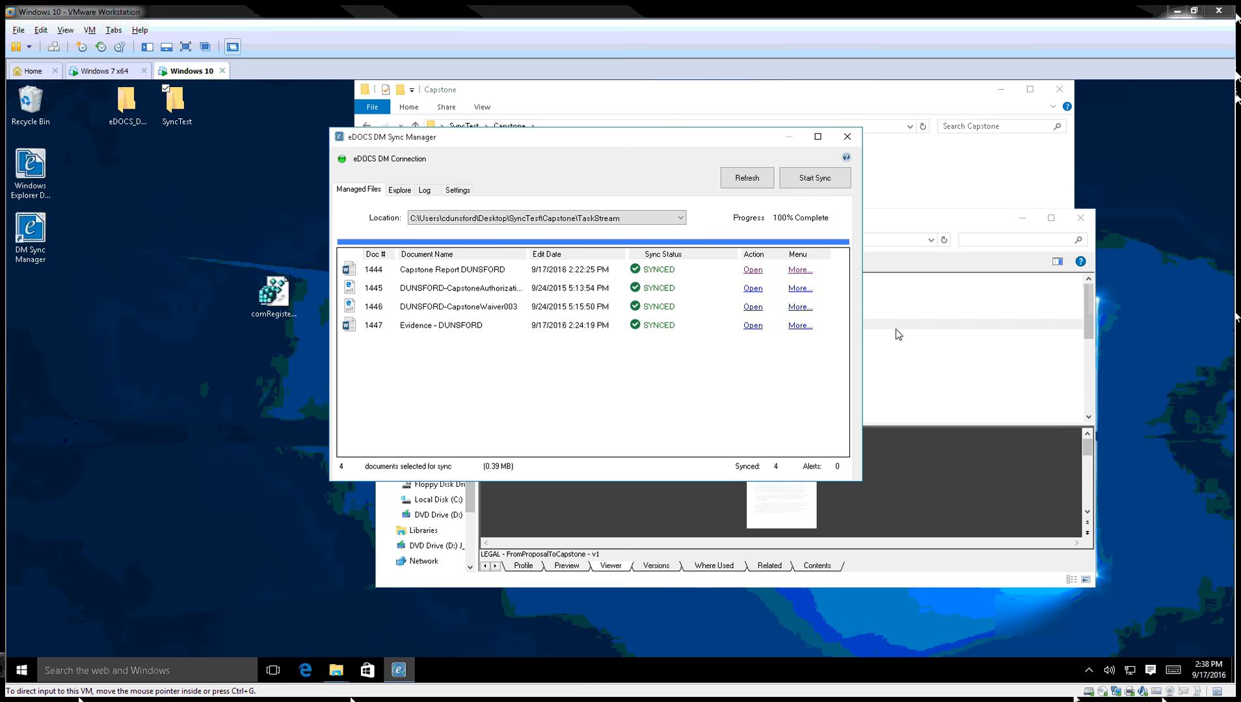
DM Open version 1 of document 1444 and move its Word window aside.
{"action": "left_click", "coordinate": [801, 272]}
{"action": "left_click", "coordinate": [886, 279]}
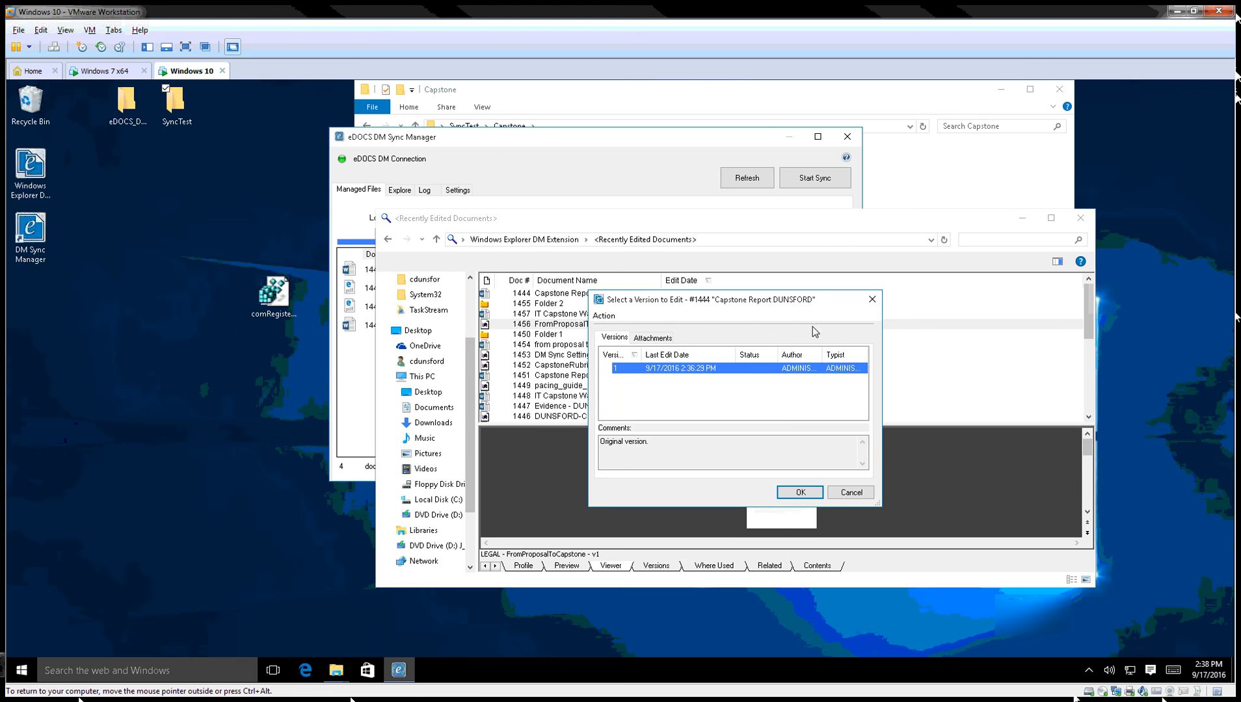
{"action": "left_click", "coordinate": [799, 492]}
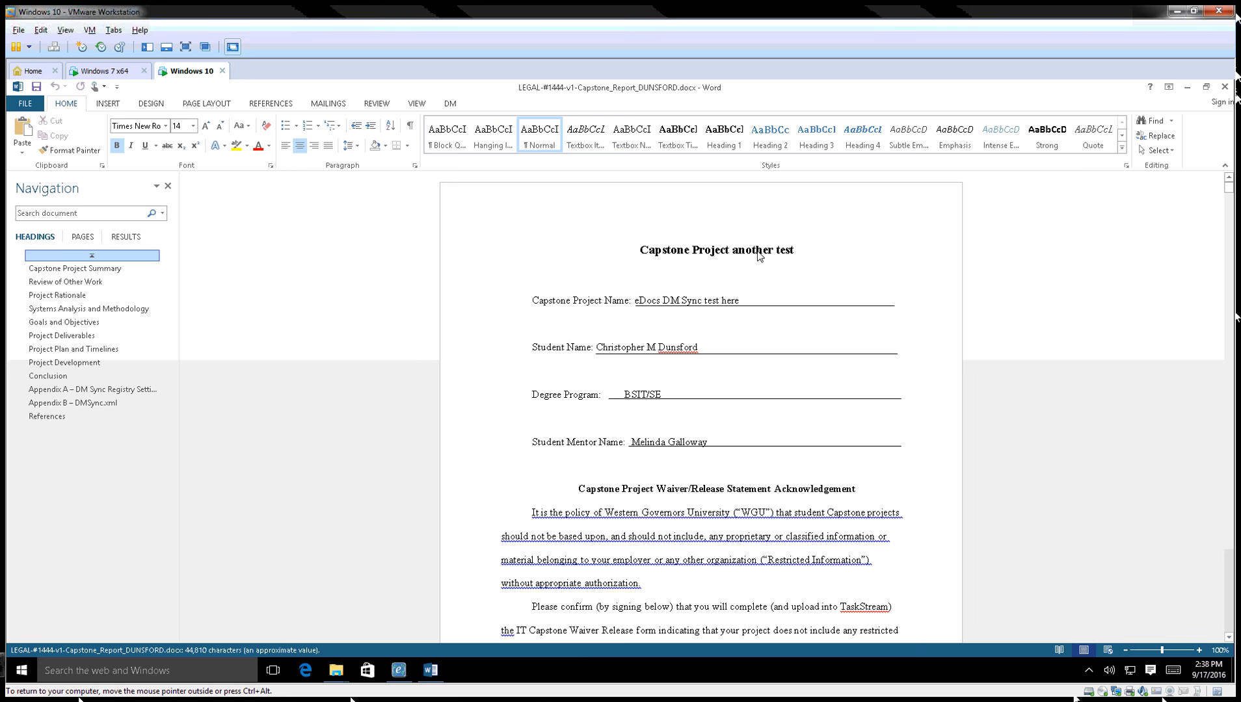
{"action": "left_click", "coordinate": [1205, 87]}
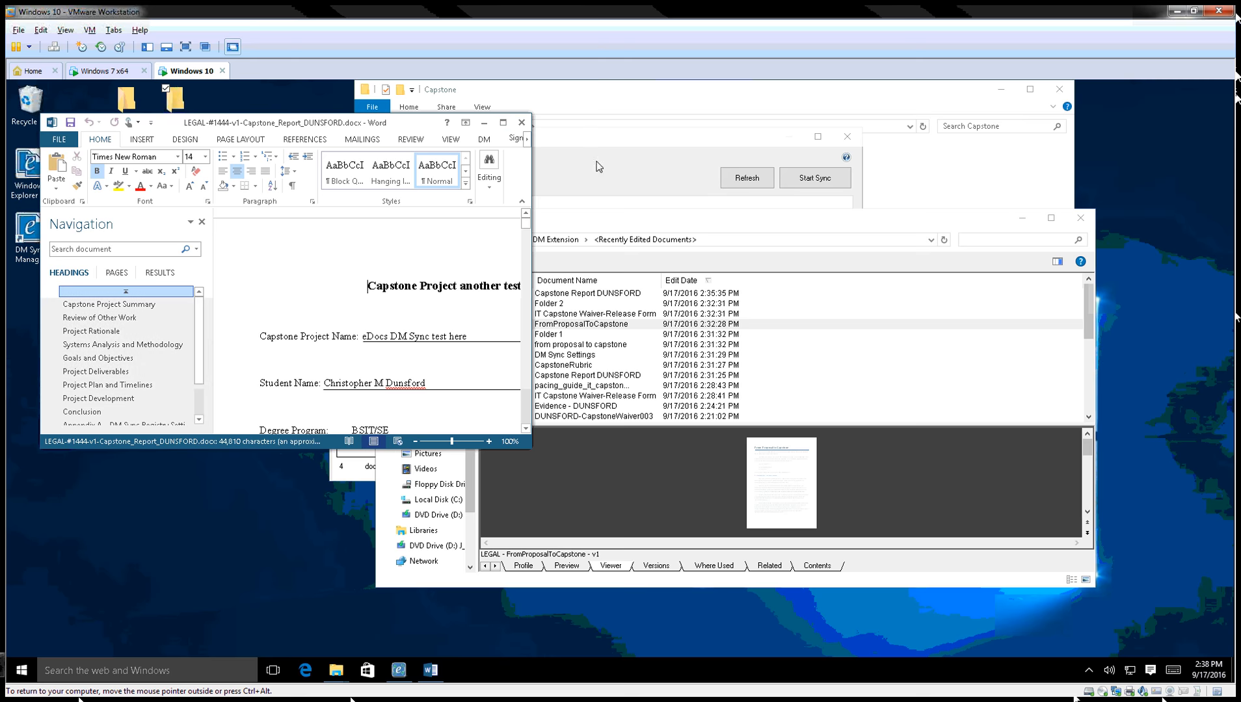
{"action": "left_click_drag", "start_coordinate": [391, 131], "coordinate": [1086, 239]}
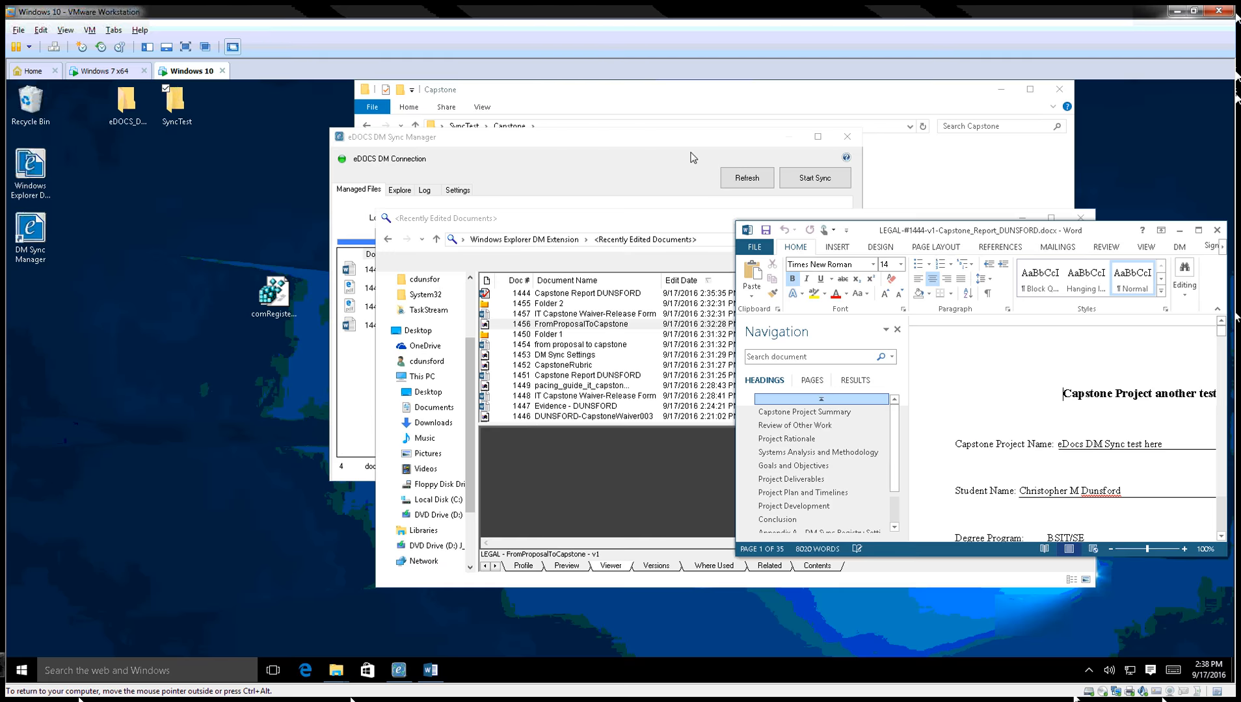
Open the local synced copy of 1444 and position it beside the DM copy.
{"action": "left_click", "coordinate": [693, 157]}
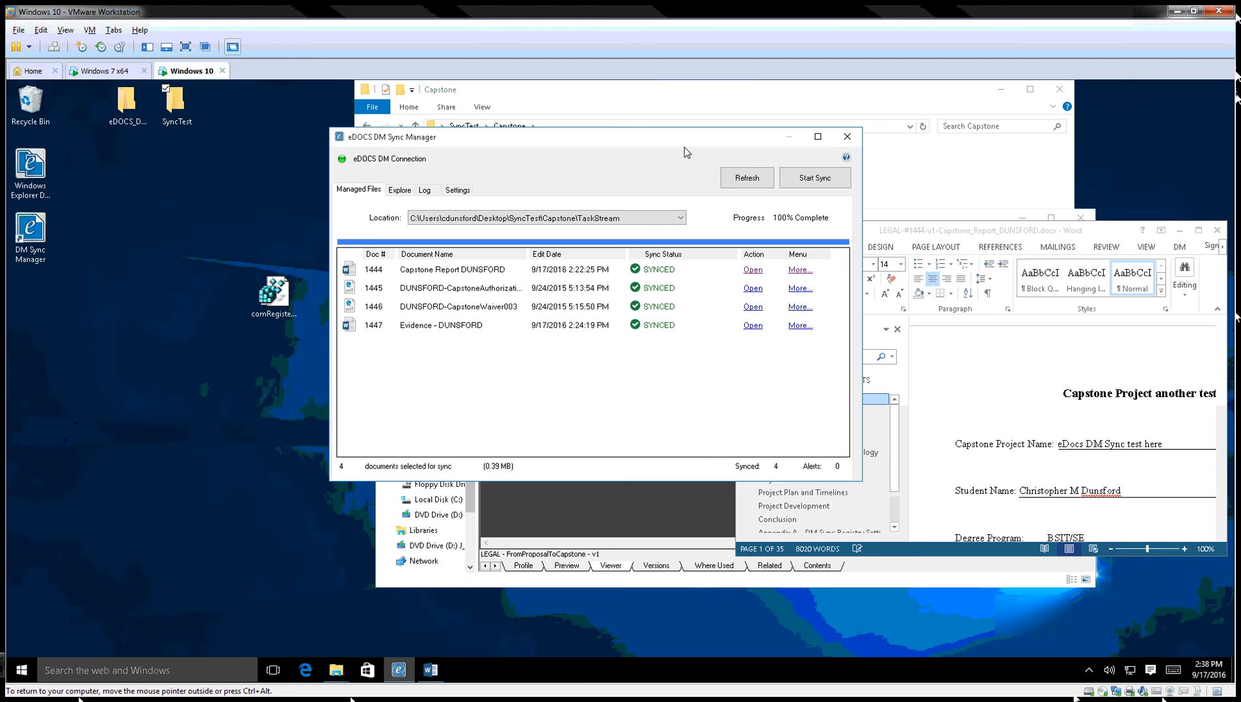
{"action": "left_click", "coordinate": [753, 271]}
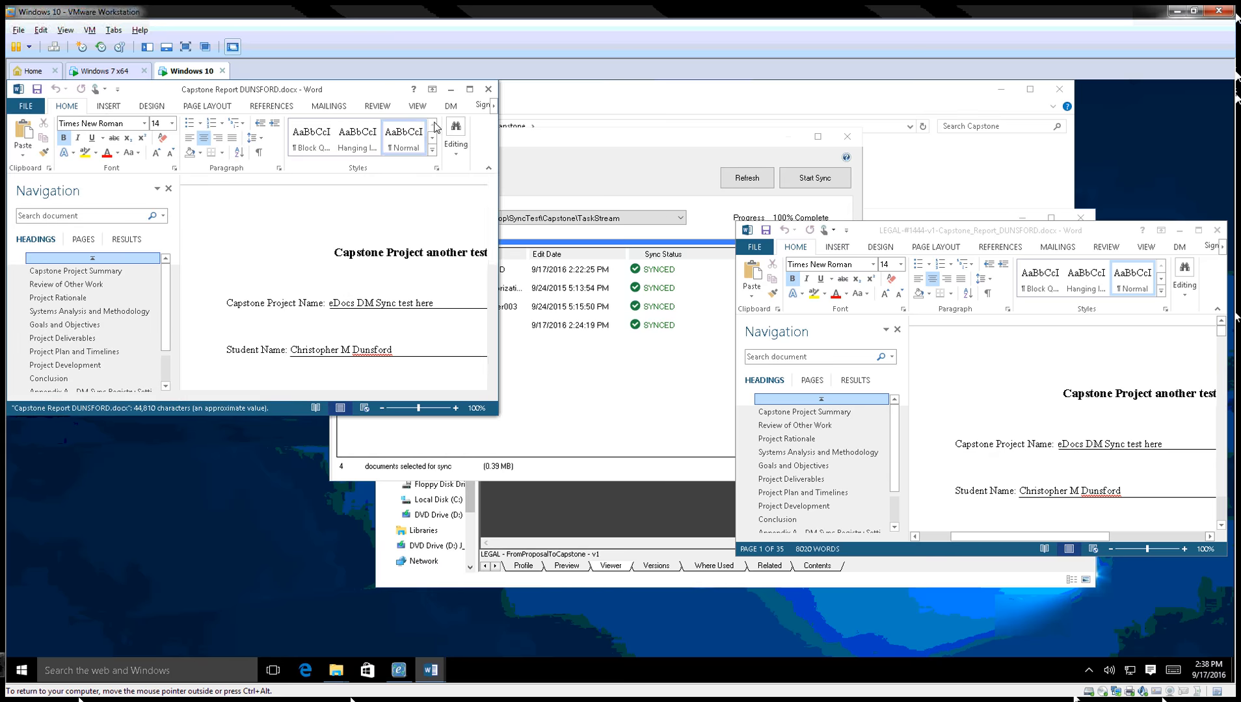
{"action": "left_click_drag", "start_coordinate": [499, 199], "coordinate": [569, 199]}
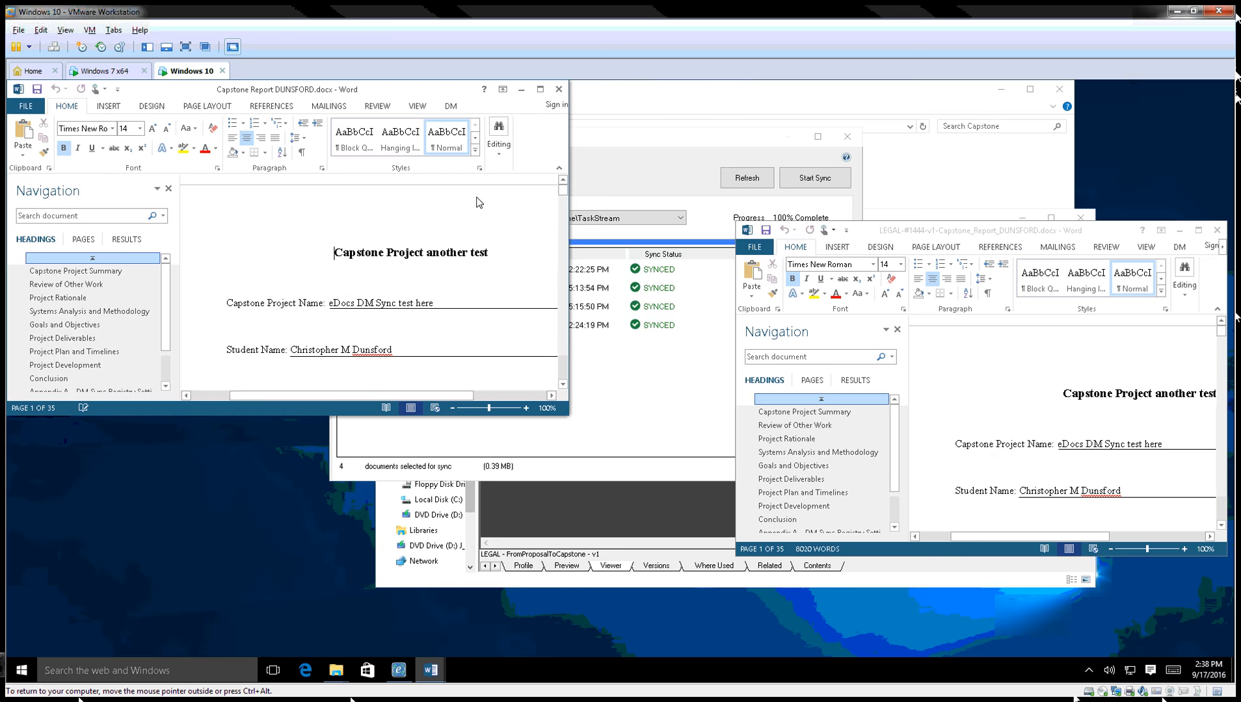
{"action": "left_click_drag", "start_coordinate": [433, 99], "coordinate": [544, 177]}
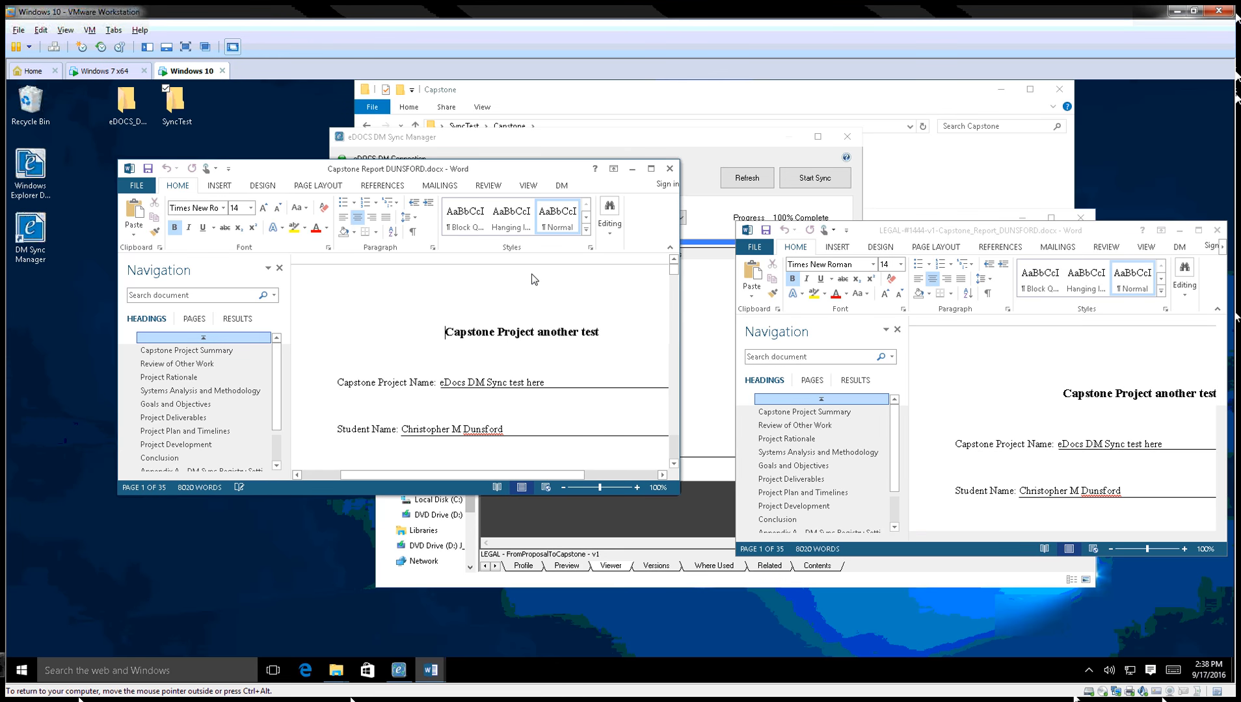
Close both Word copies of the Capstone Report.
{"action": "left_click", "coordinate": [670, 168]}
{"action": "left_click_drag", "start_coordinate": [940, 234], "coordinate": [674, 243]}
{"action": "left_click", "coordinate": [951, 241]}
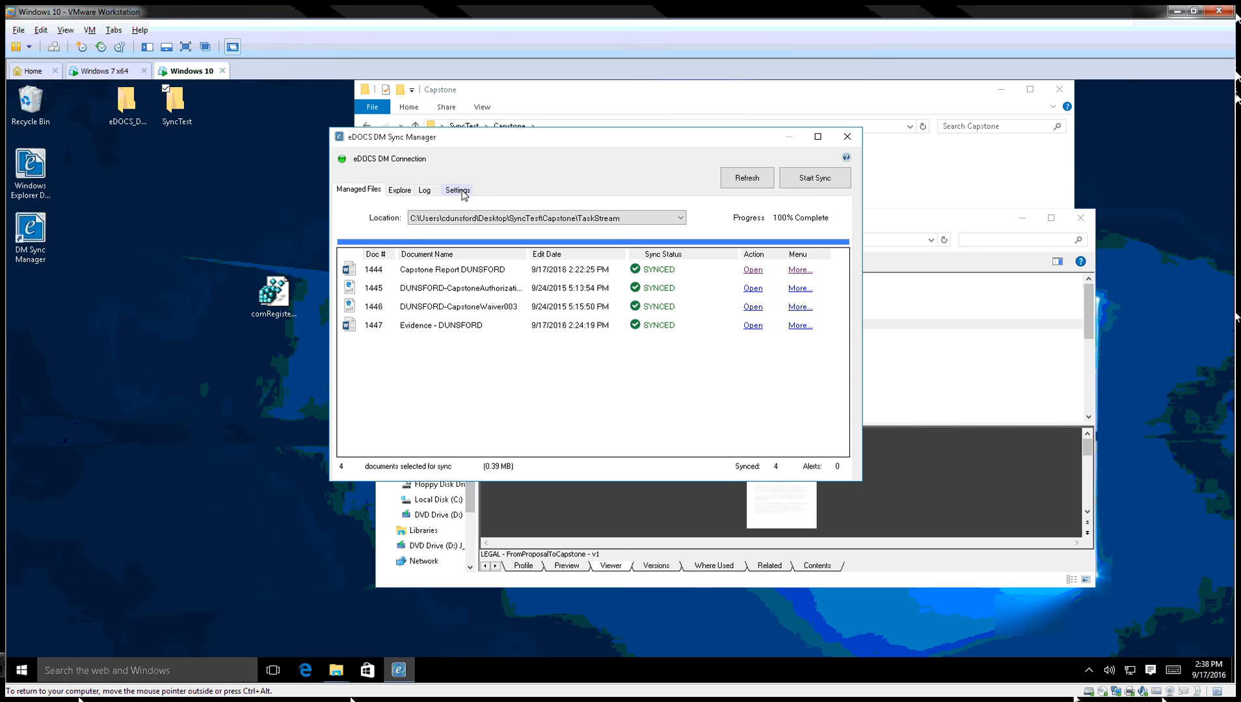
Open the General settings, check the hidden-folder sync choices leaving No, and move the window right.
{"action": "left_click", "coordinate": [463, 192]}
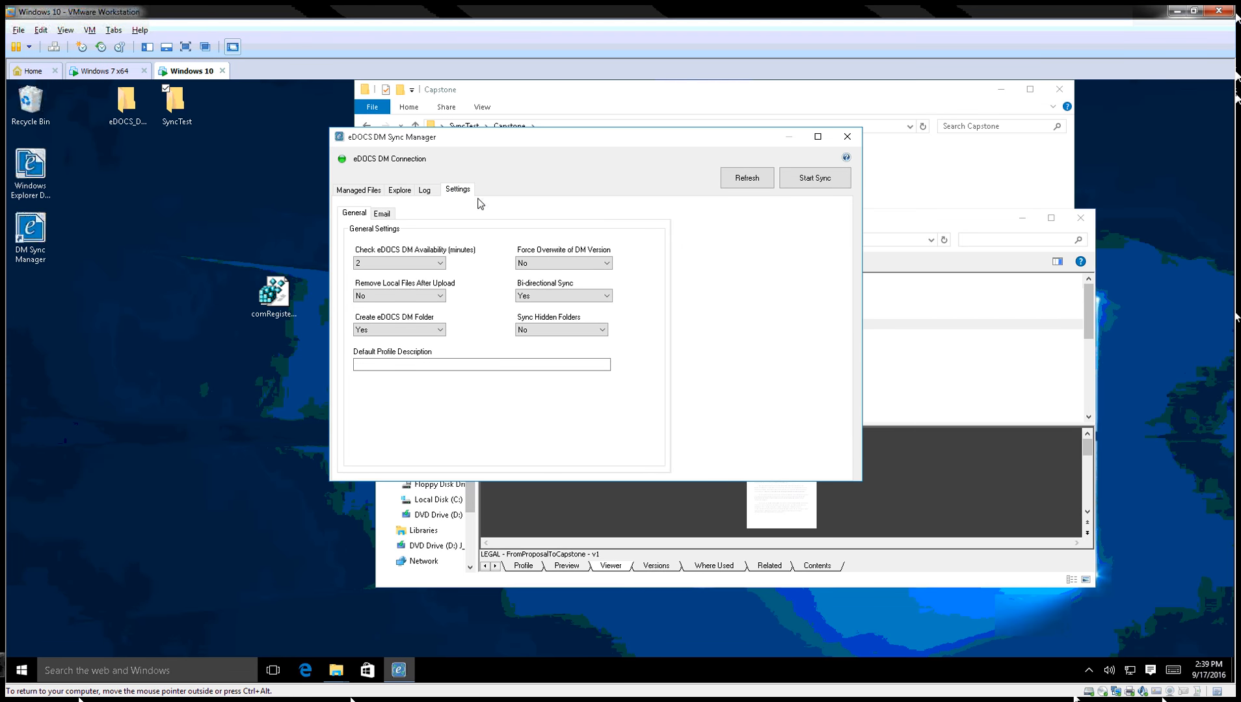
{"action": "left_click", "coordinate": [598, 333]}
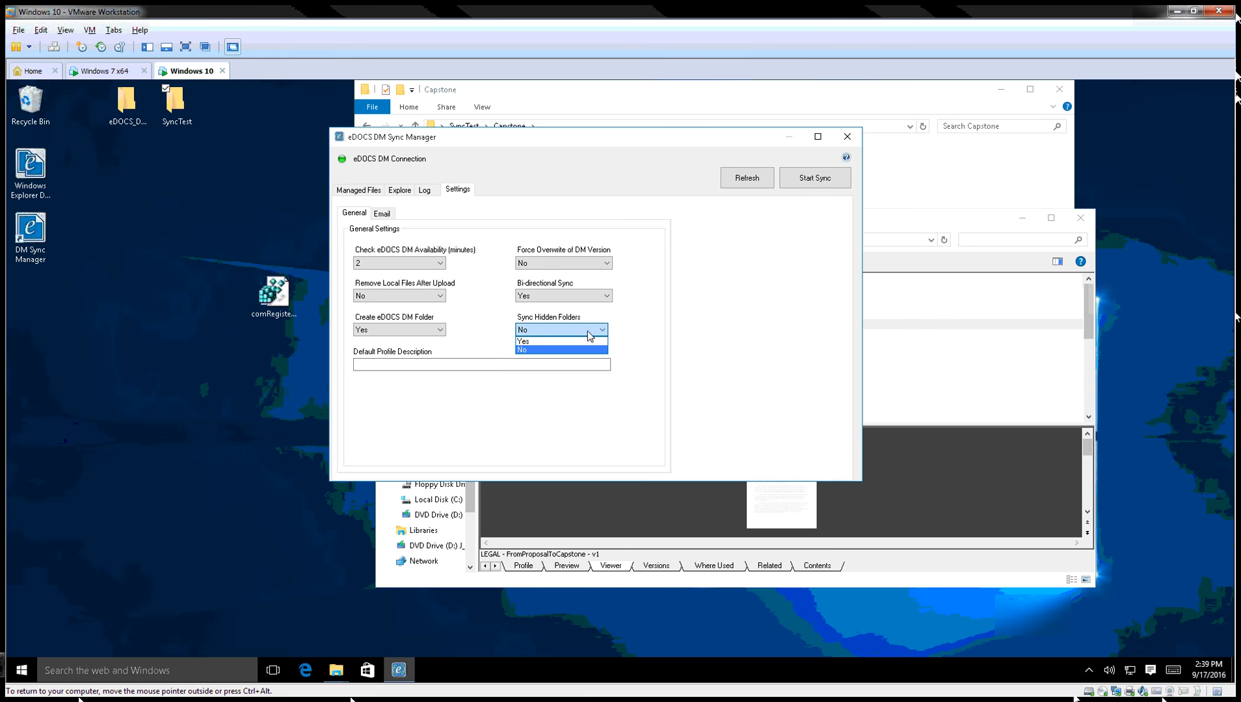
{"action": "left_click", "coordinate": [817, 340]}
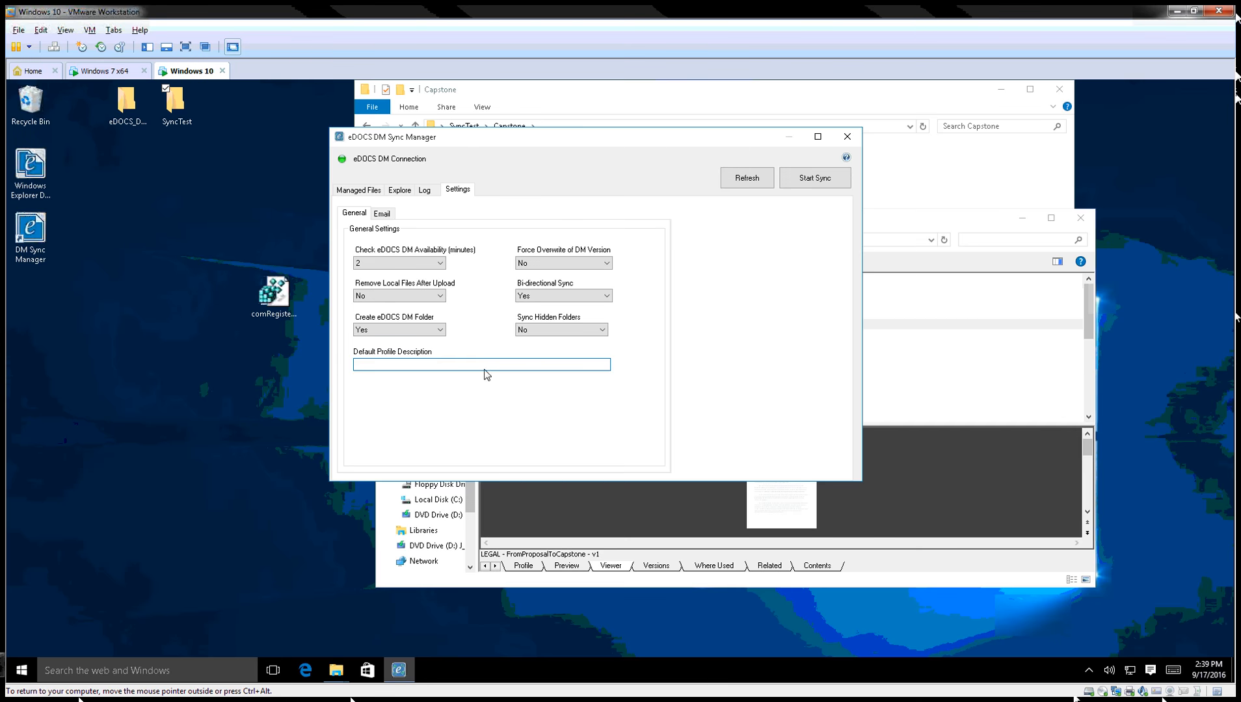
{"action": "left_click_drag", "start_coordinate": [541, 138], "coordinate": [680, 137]}
From the SyncTest folder, start adding Networking to eDOCS DM Sync, review its prefilled description, and cancel.
{"action": "double_click", "coordinate": [180, 118]}
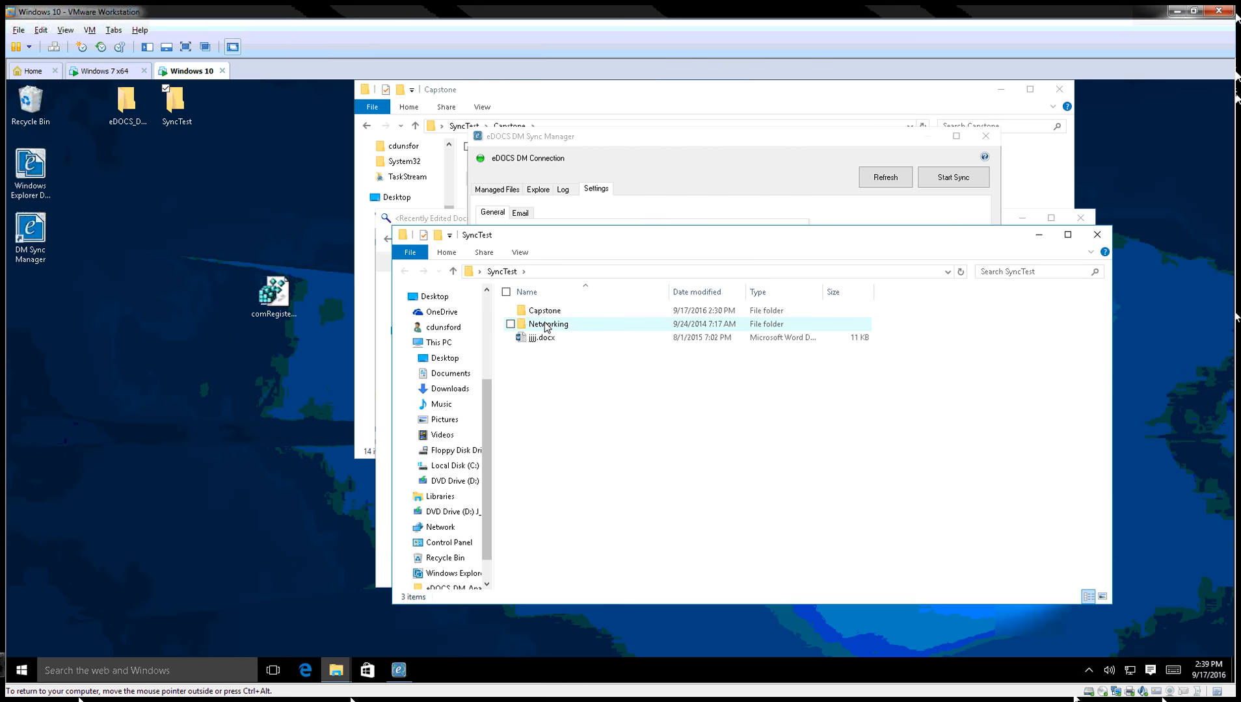
{"action": "right_click", "coordinate": [545, 325]}
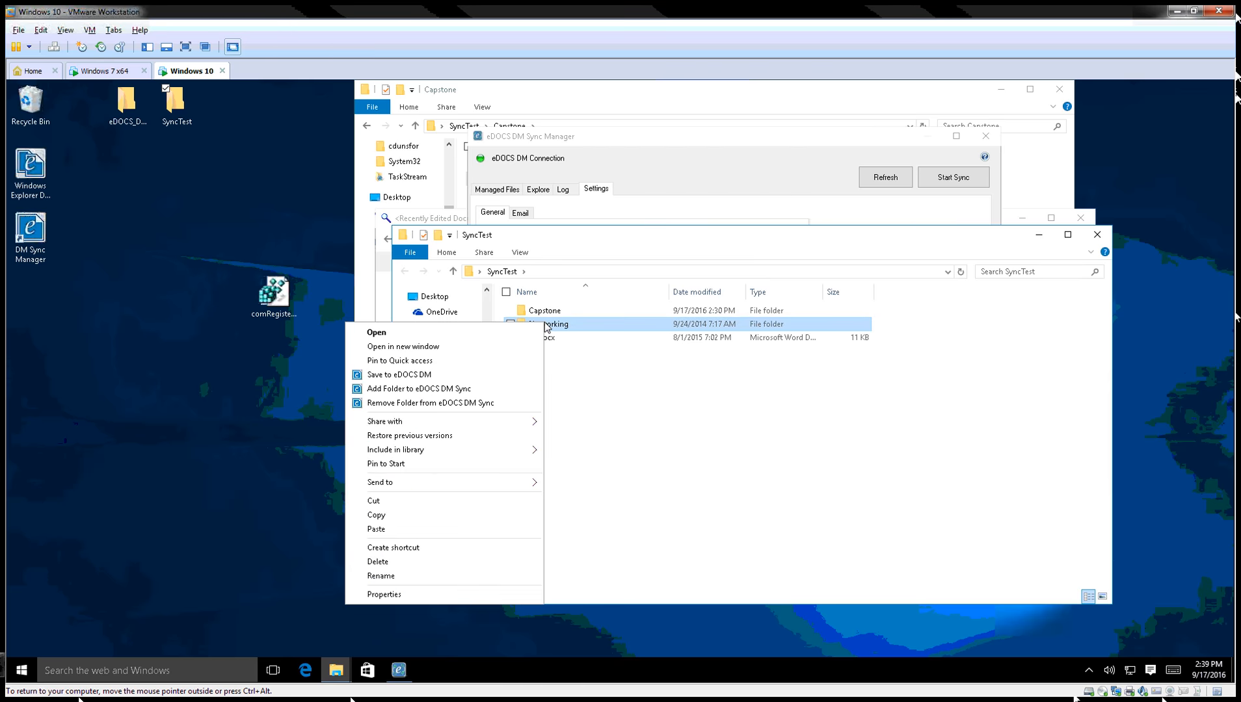
{"action": "left_click", "coordinate": [410, 389]}
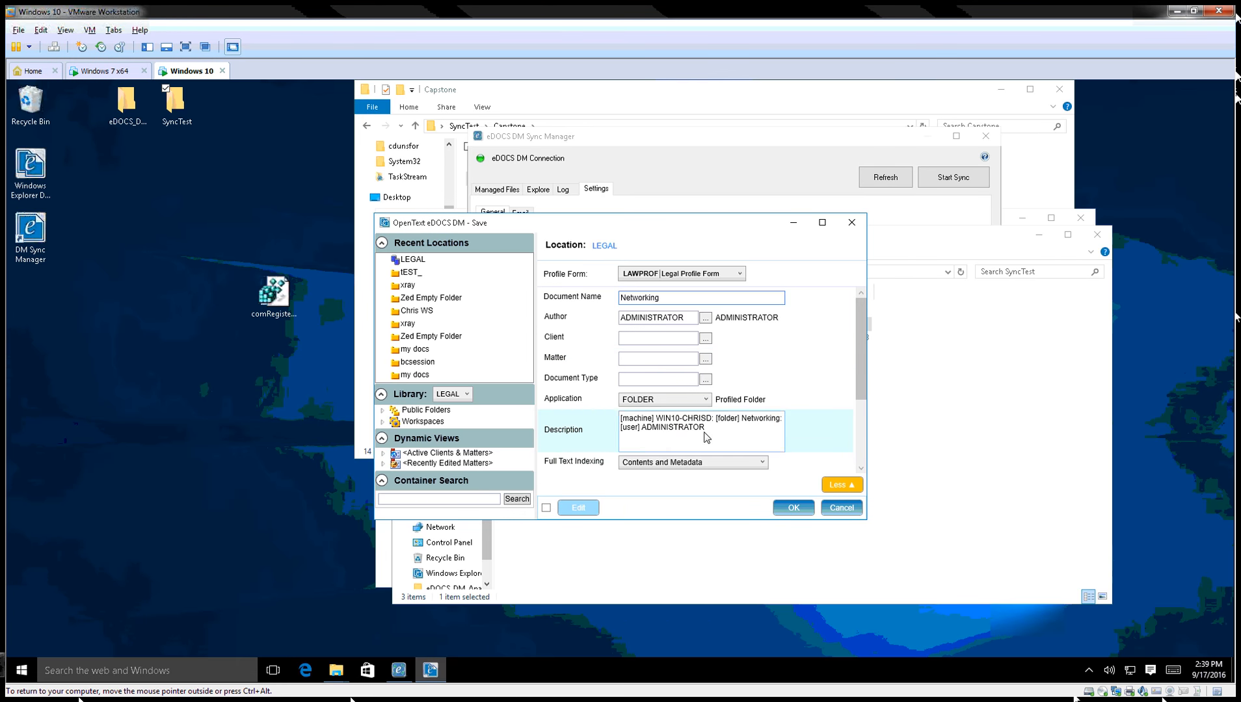
{"action": "left_click_drag", "start_coordinate": [718, 434], "coordinate": [621, 419]}
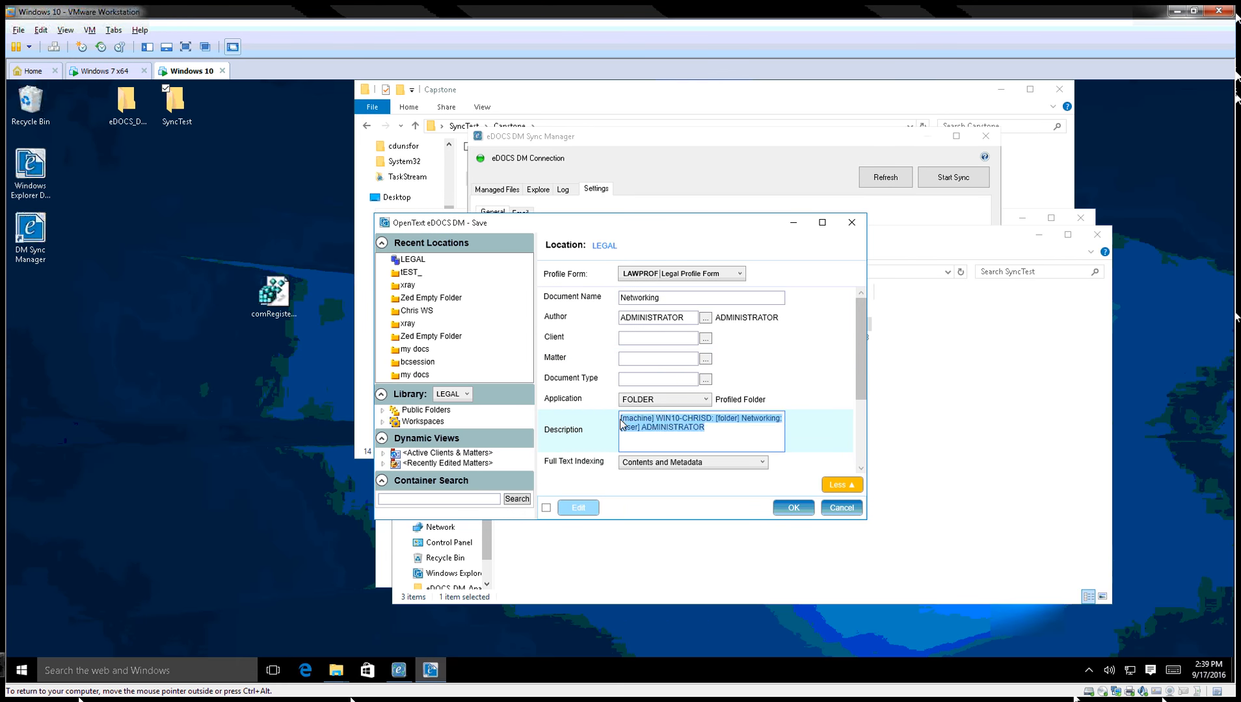
{"action": "left_click", "coordinate": [680, 427]}
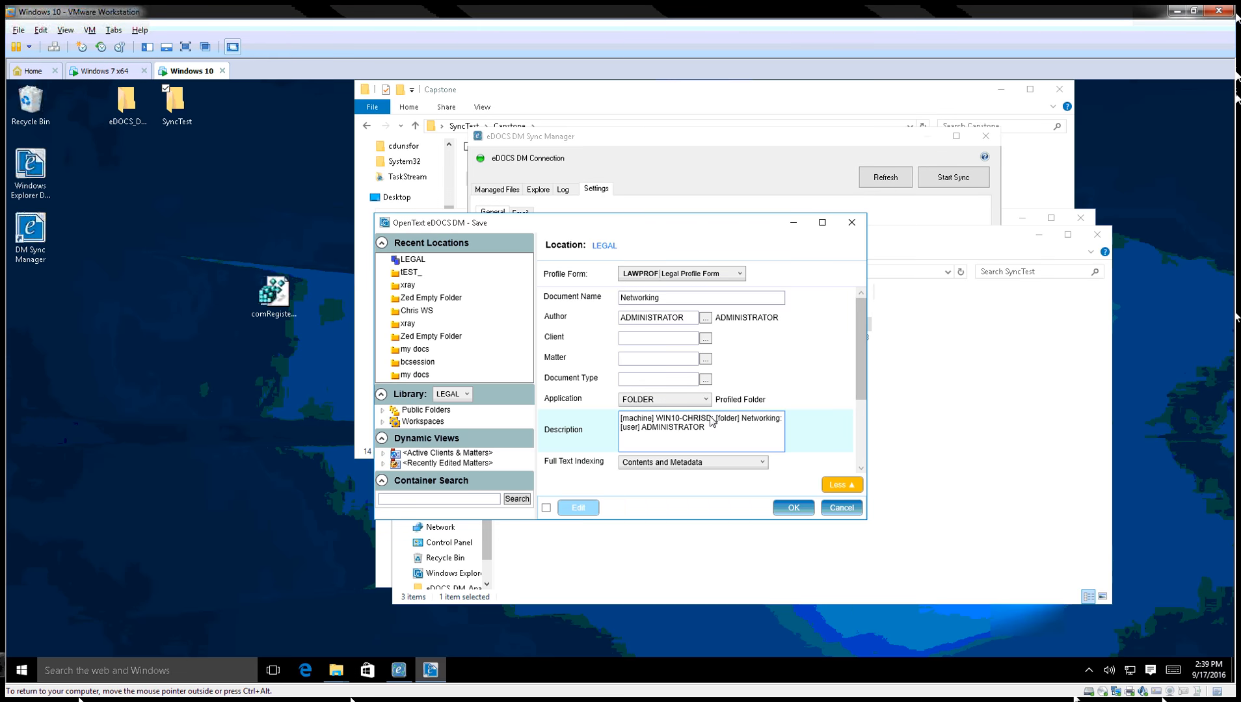
{"action": "left_click_drag", "start_coordinate": [710, 421], "coordinate": [655, 420]}
{"action": "double_click", "coordinate": [688, 430]}
{"action": "double_click", "coordinate": [744, 420]}
{"action": "double_click", "coordinate": [684, 429]}
{"action": "left_click", "coordinate": [842, 507]}
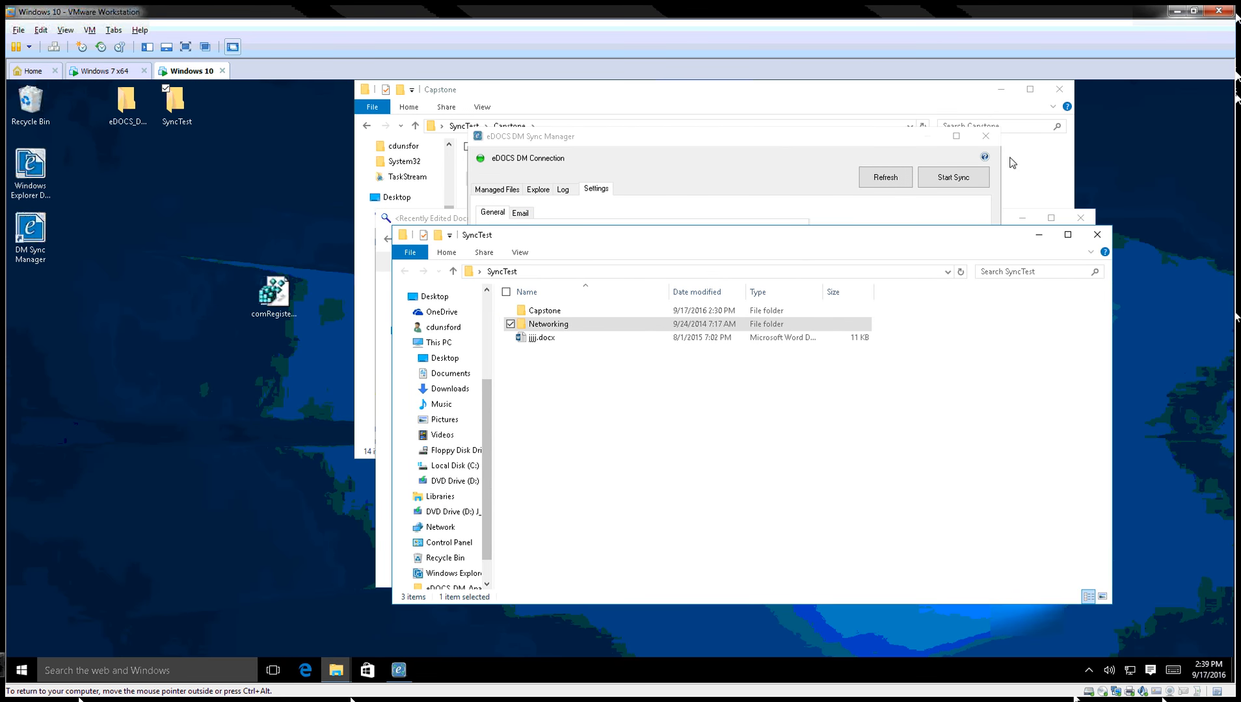
Enter 'This folder synced' as the Default Profile Description in Sync Manager.
{"action": "left_click", "coordinate": [731, 142]}
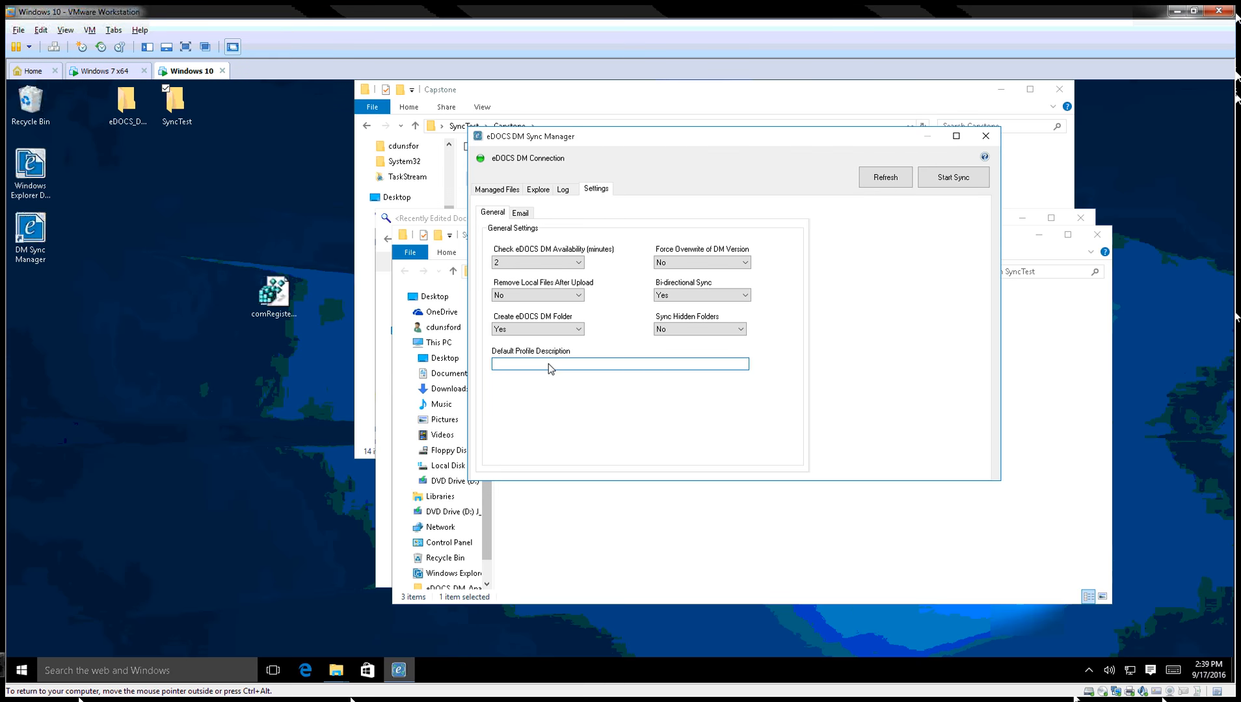
{"action": "type", "text": "This folder synced"}
{"action": "left_click", "coordinate": [539, 189]}
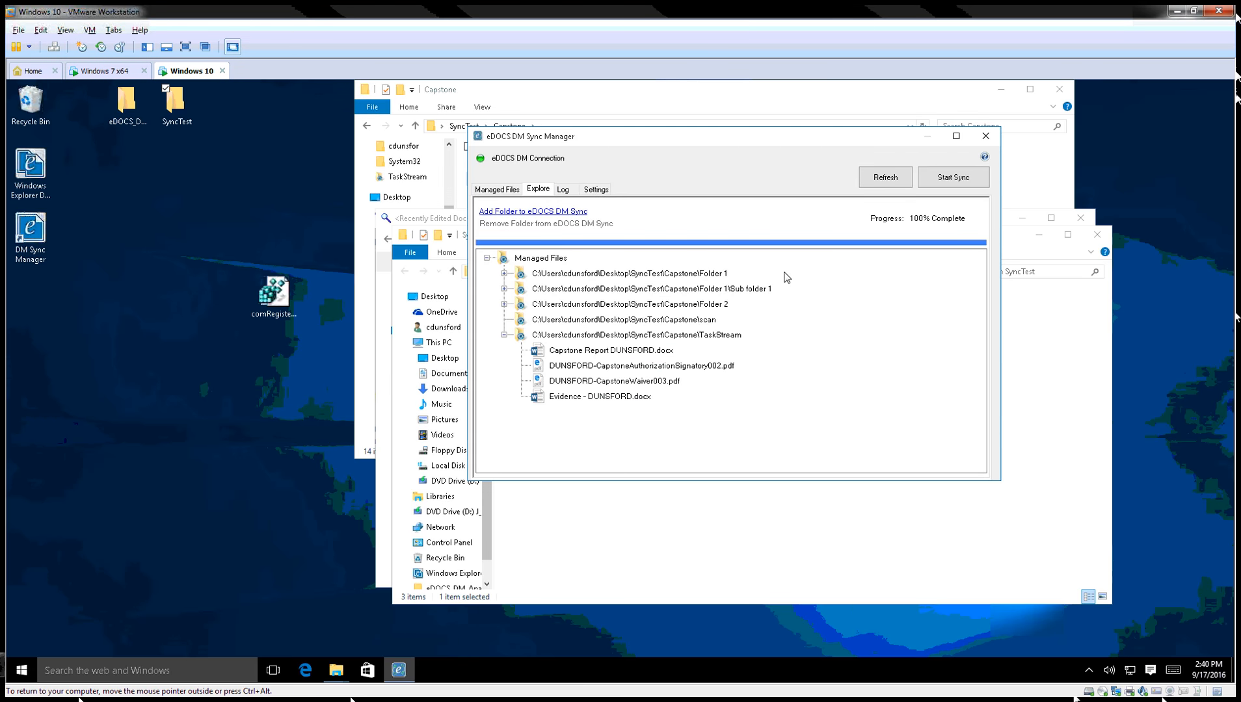
Retry adding the Networking folder to eDOCS DM Sync, cancel again, and return to Sync Manager.
{"action": "left_click", "coordinate": [629, 520]}
{"action": "right_click", "coordinate": [543, 323]}
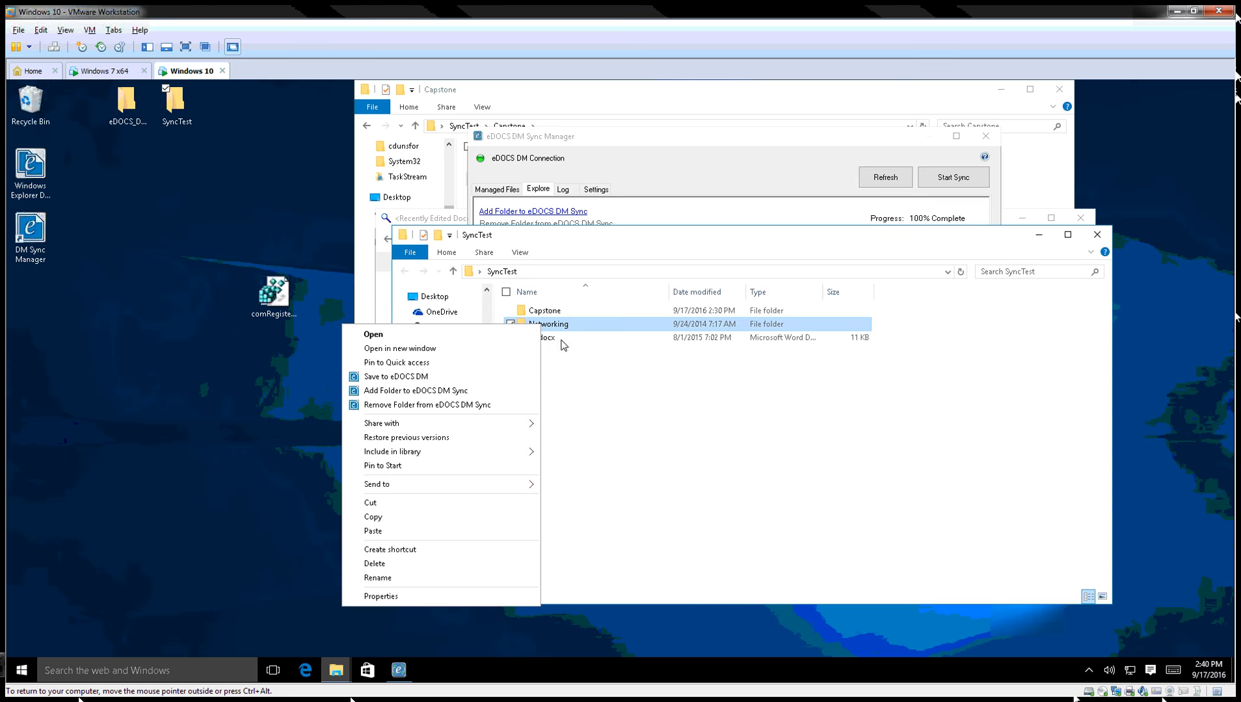
{"action": "left_click", "coordinate": [451, 390]}
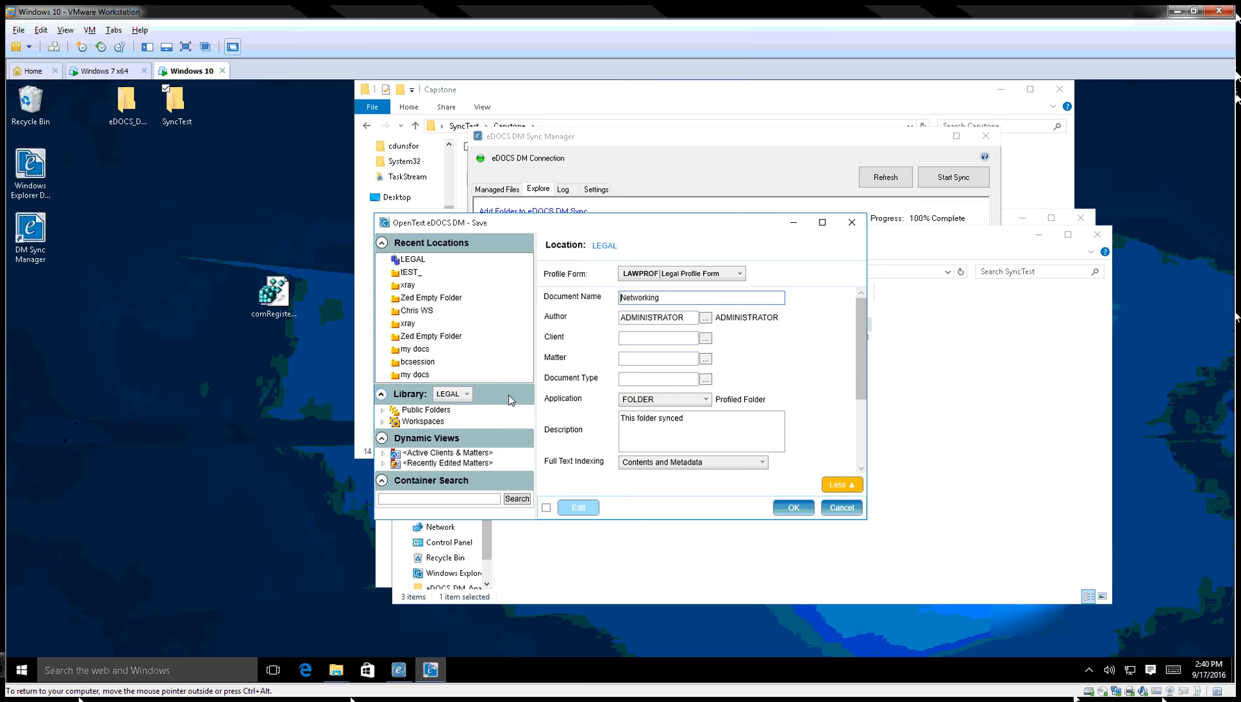
{"action": "left_click", "coordinate": [845, 507]}
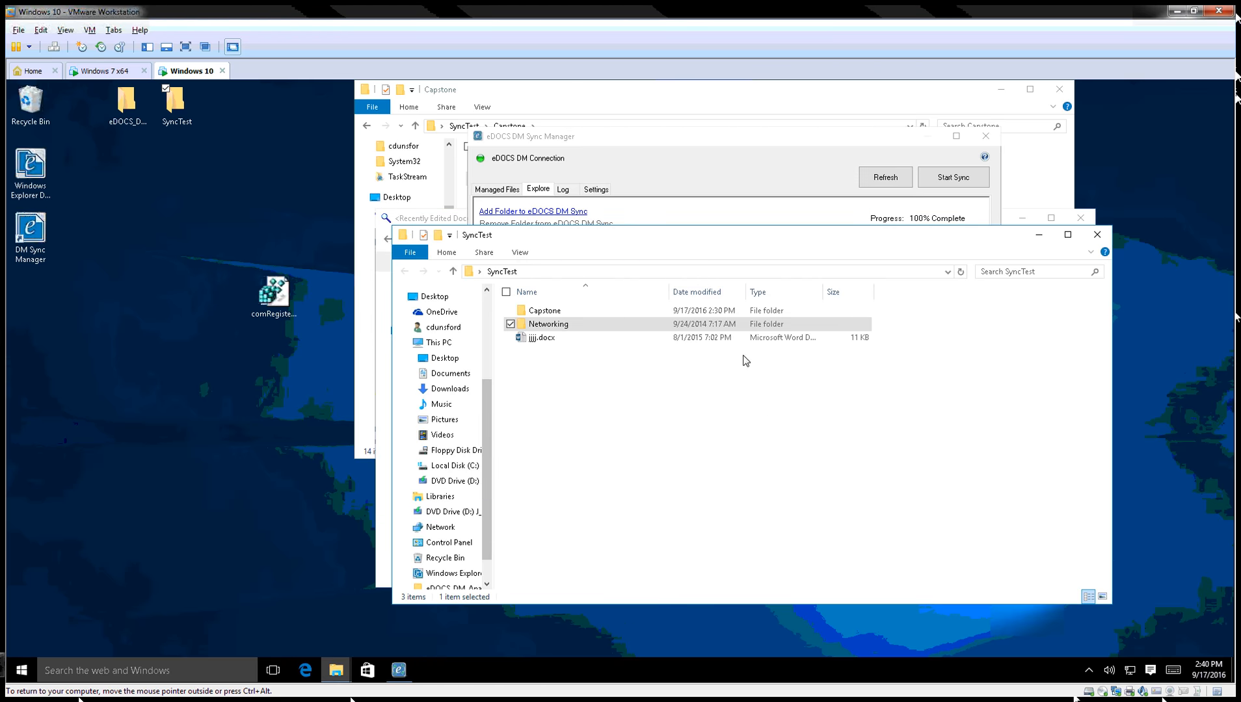
{"action": "left_click", "coordinate": [753, 166]}
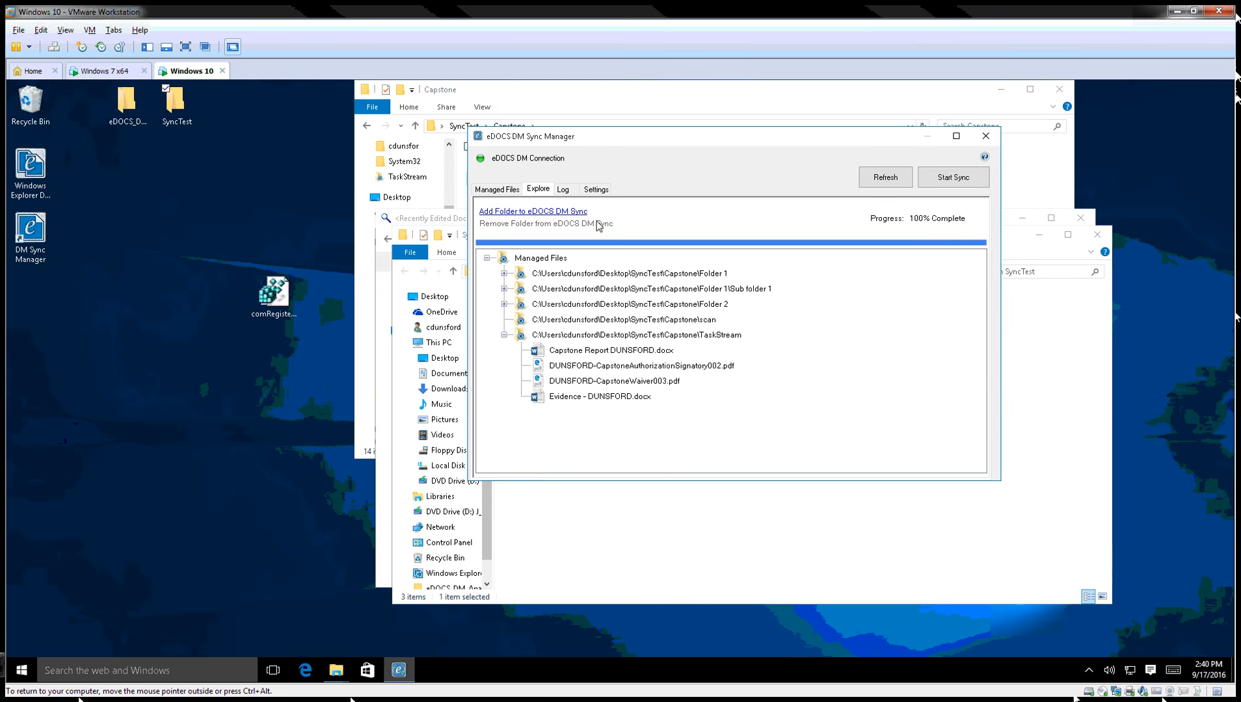
{"action": "left_click", "coordinate": [596, 190]}
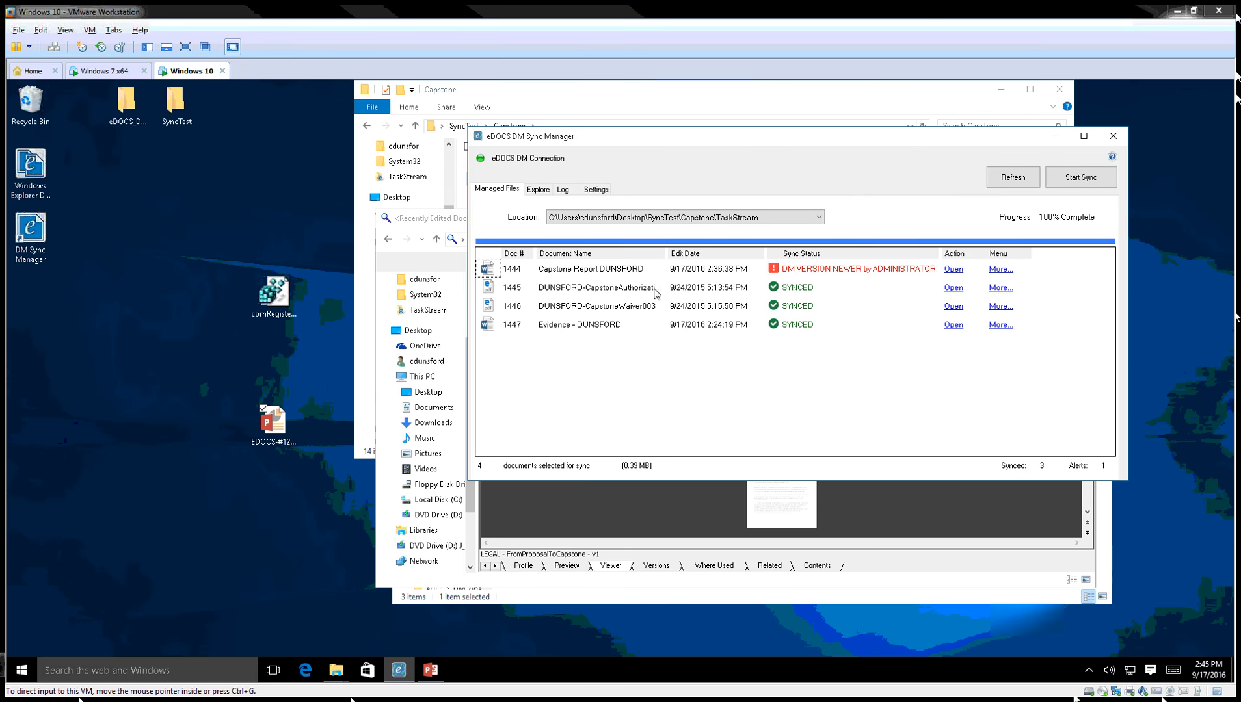
Close the eDOCS DM Sync Manager window once the TaskStream files' sync status has been checked.
{"action": "left_click", "coordinate": [1113, 138]}
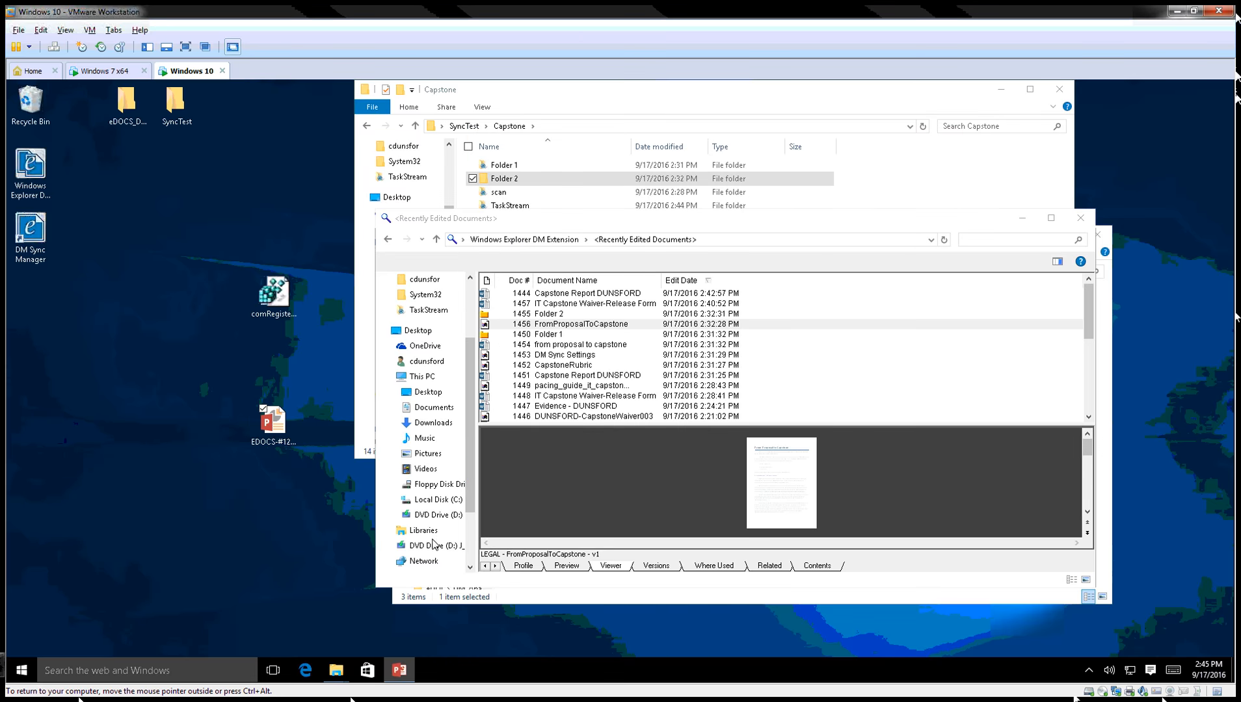
Bring up the eDOCS DM Sync presentation and start its slide show, dismissing the graphics card warning.
{"action": "left_click", "coordinate": [396, 676]}
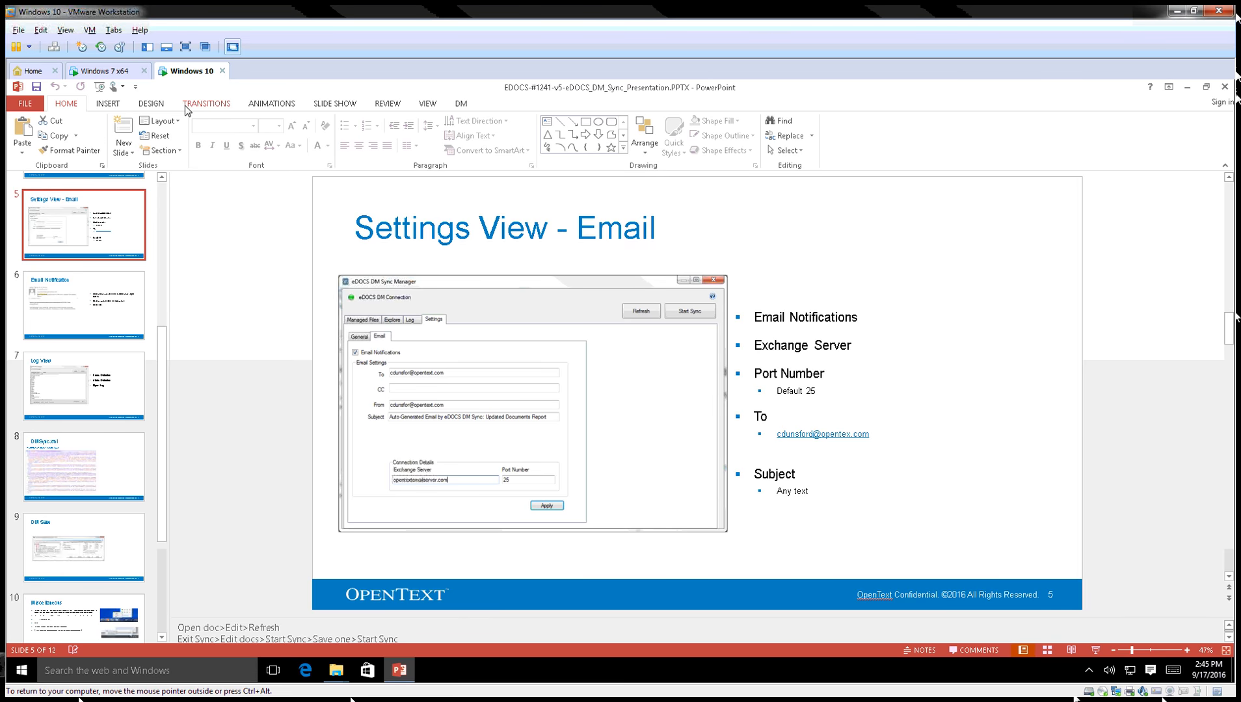
{"action": "left_click", "coordinate": [432, 110]}
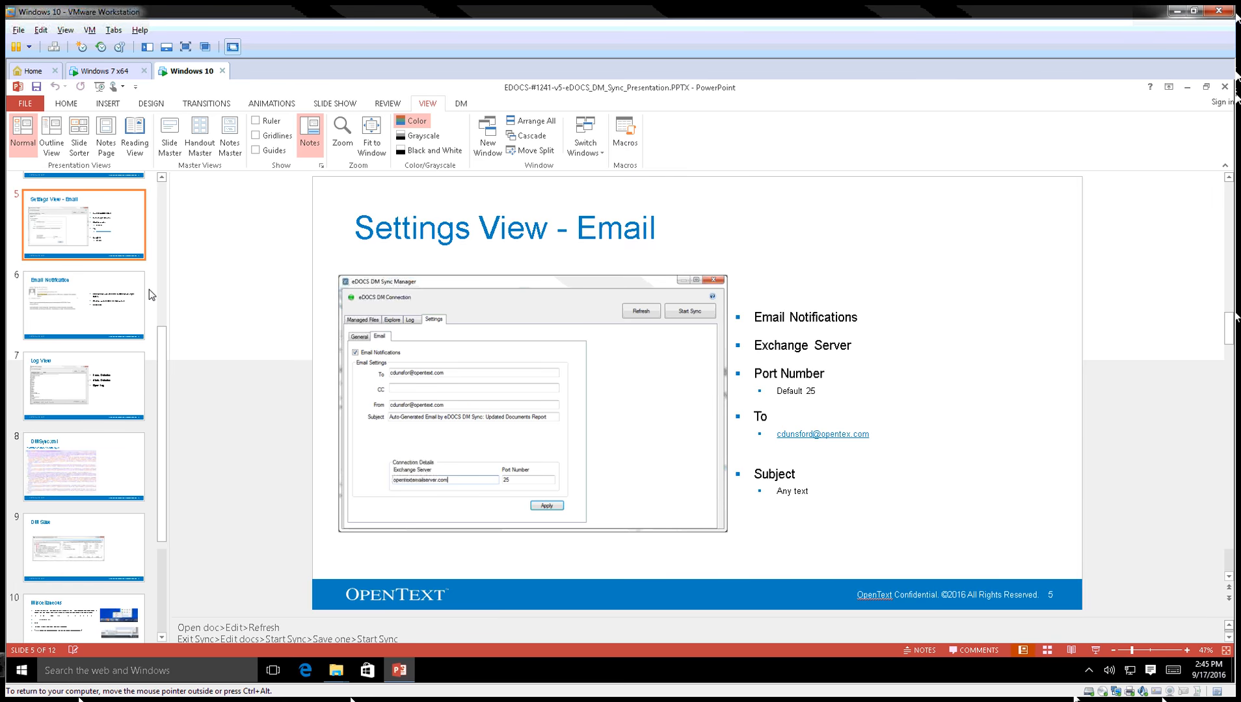
{"action": "key", "text": "F5"}
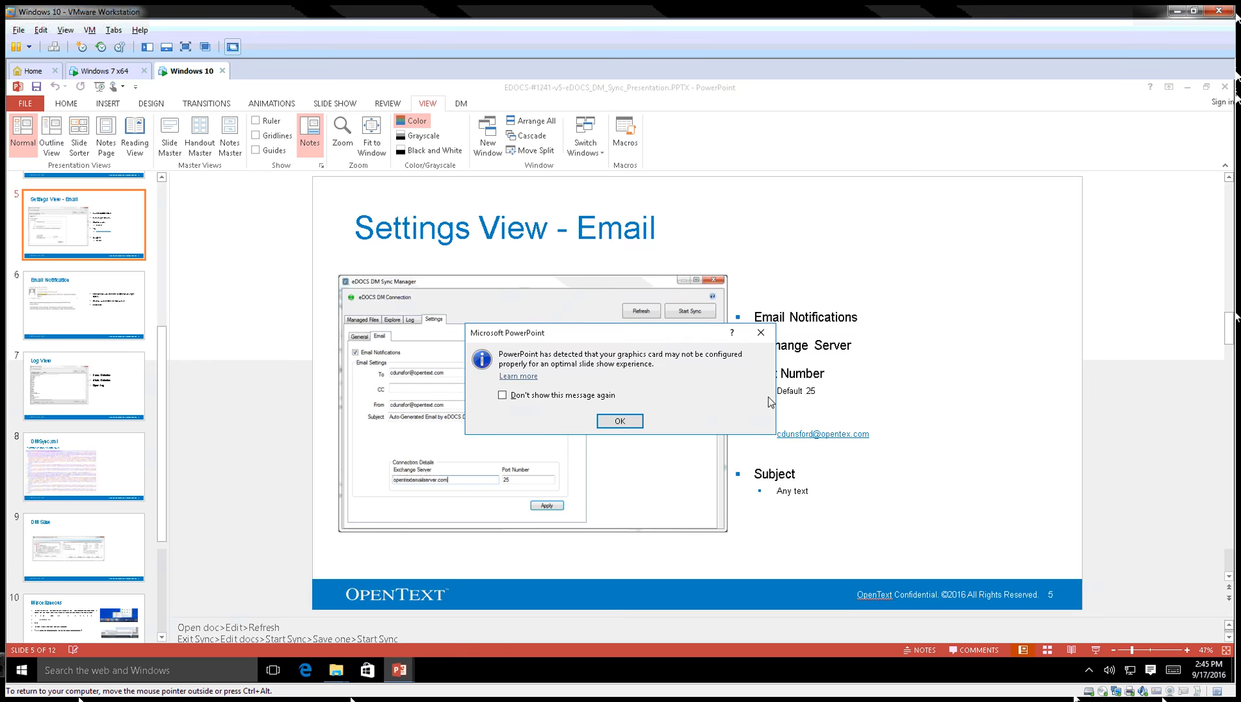
{"action": "left_click", "coordinate": [619, 421]}
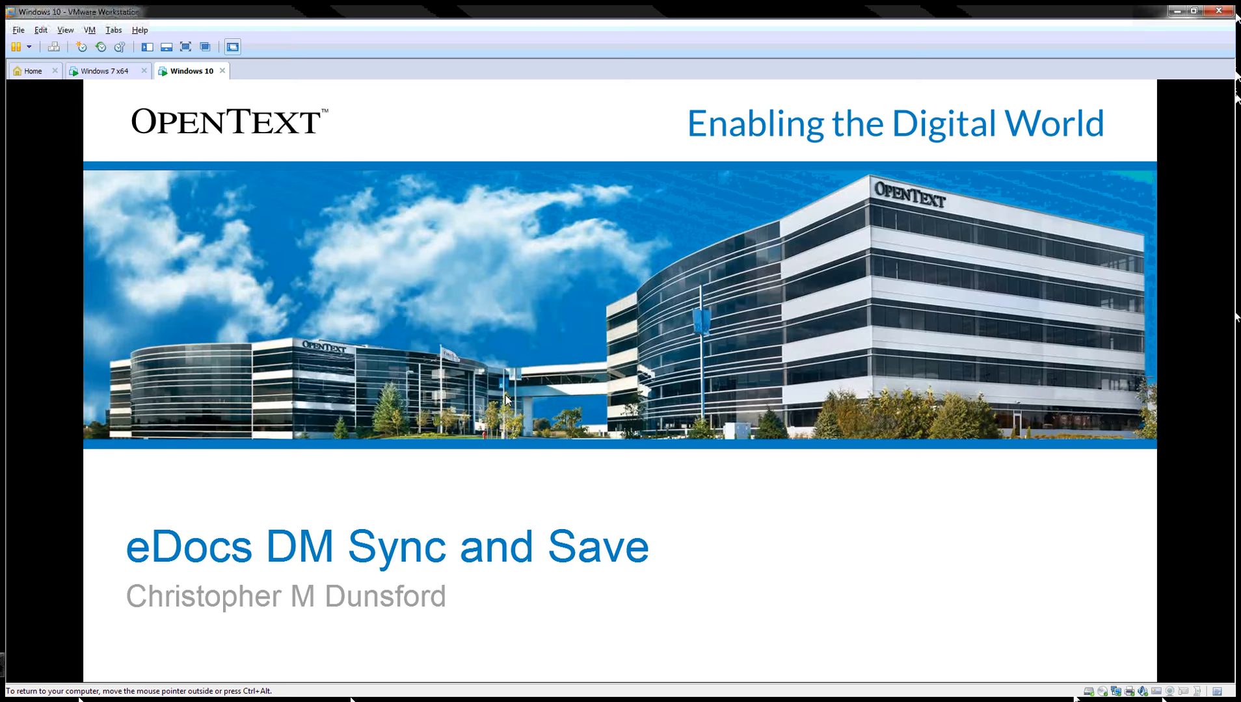
Advance the slide show through the settings slides to slide 6, "Email Notification".
{"action": "left_click", "coordinate": [705, 449]}
{"action": "scroll", "coordinate": [705, 449], "scroll_direction": "down", "scroll_amount": 1}
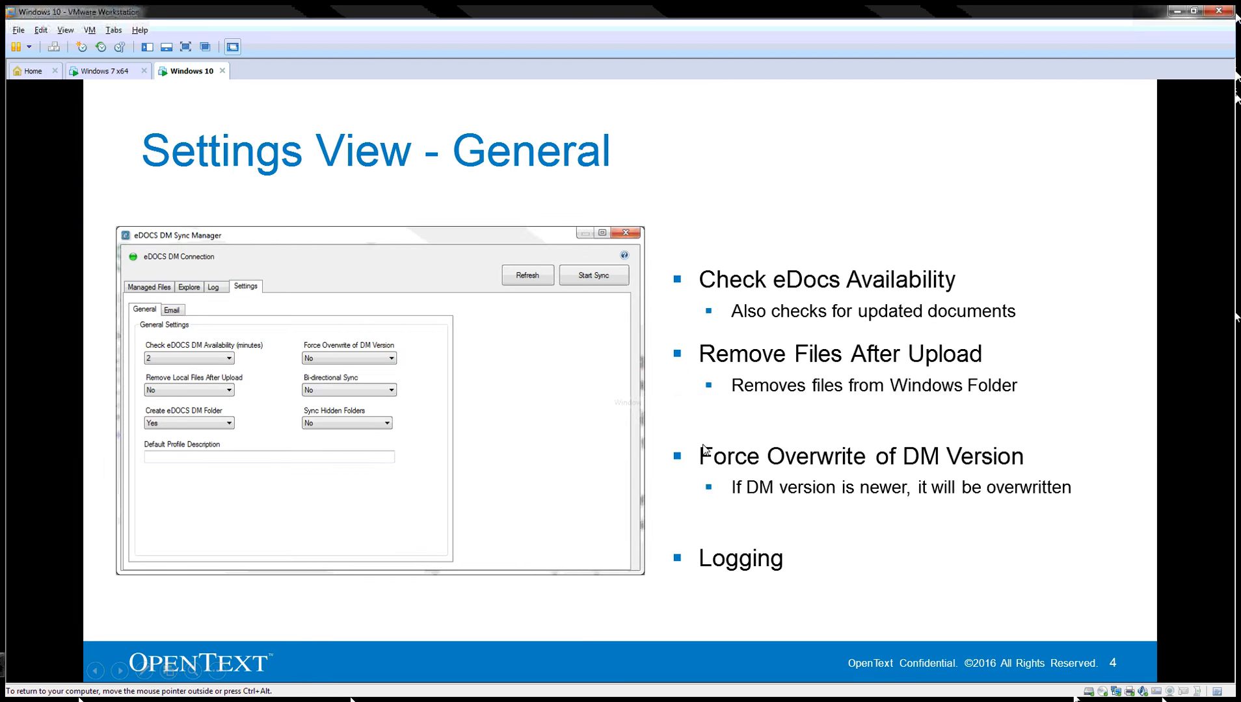
{"action": "scroll", "coordinate": [705, 449], "scroll_direction": "down", "scroll_amount": 1}
{"action": "scroll", "coordinate": [705, 449], "scroll_direction": "up", "scroll_amount": 1}
{"action": "scroll", "coordinate": [705, 449], "scroll_direction": "down", "scroll_amount": 1}
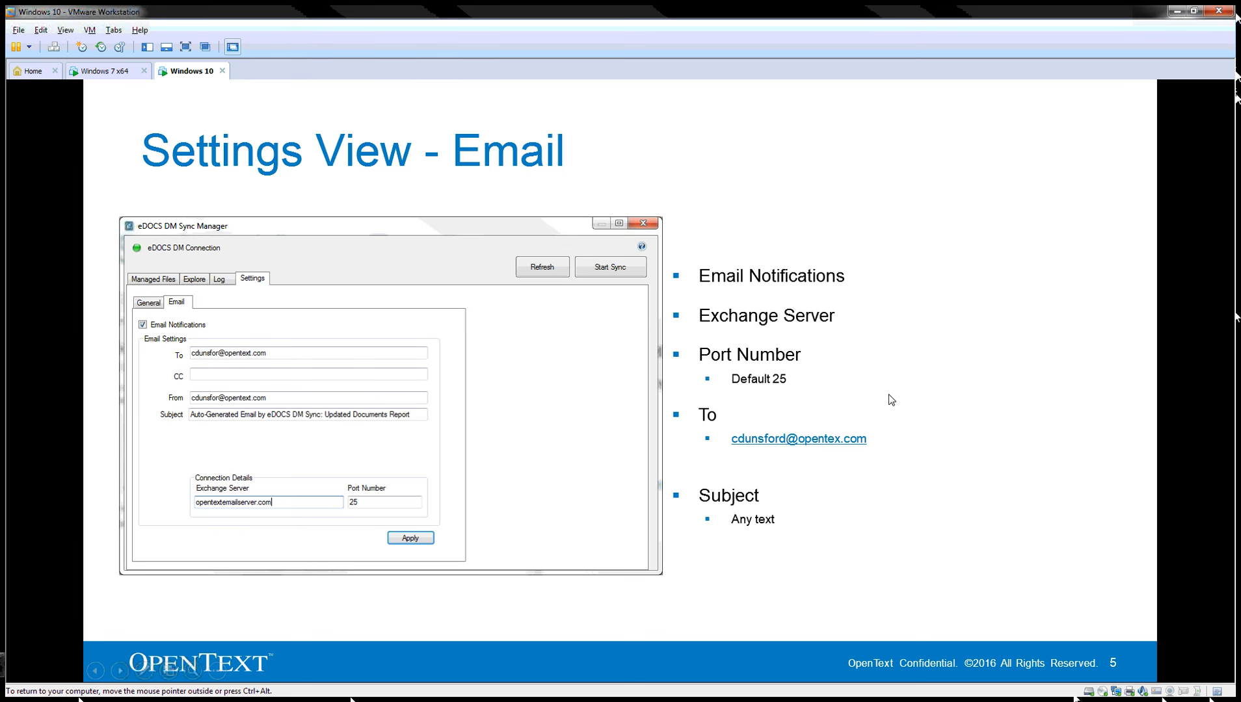
{"action": "left_click", "coordinate": [893, 346]}
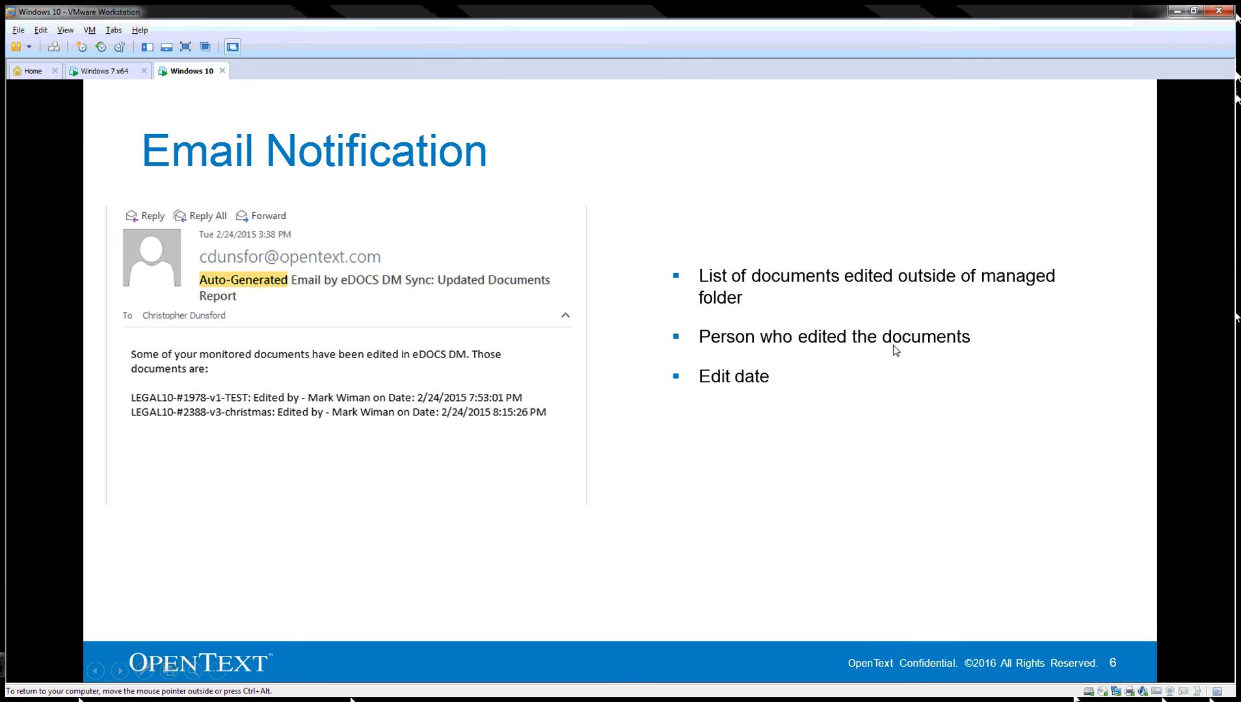
End the slide show, minimize PowerPoint and Recently Edited Documents, and reopen eDOCS DM Sync from the tray.
{"action": "key", "text": "Escape"}
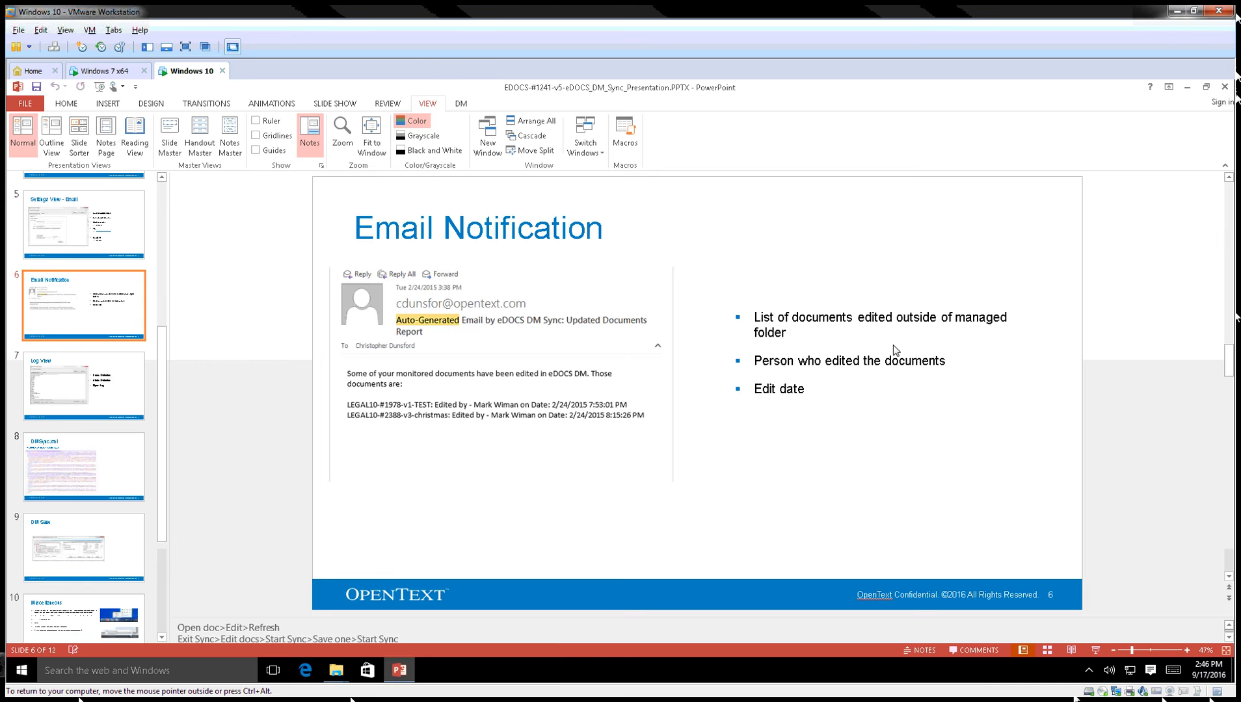
{"action": "left_click", "coordinate": [1187, 87]}
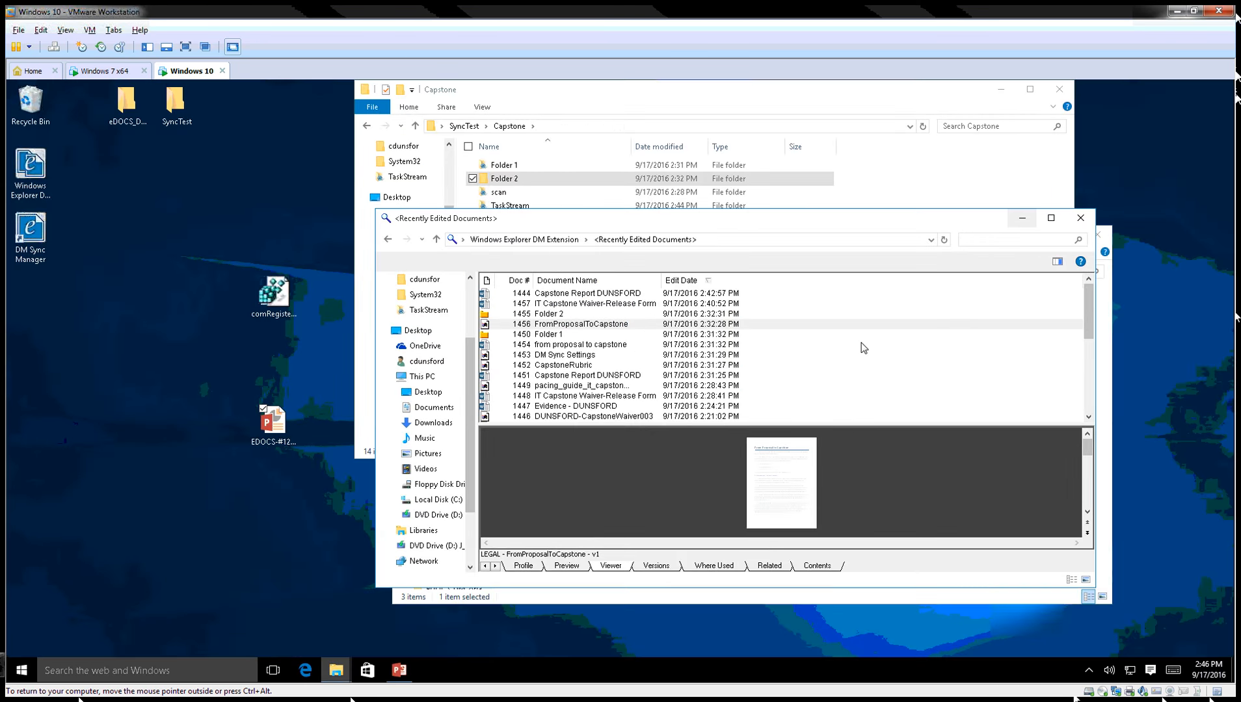
{"action": "left_click", "coordinate": [1022, 218]}
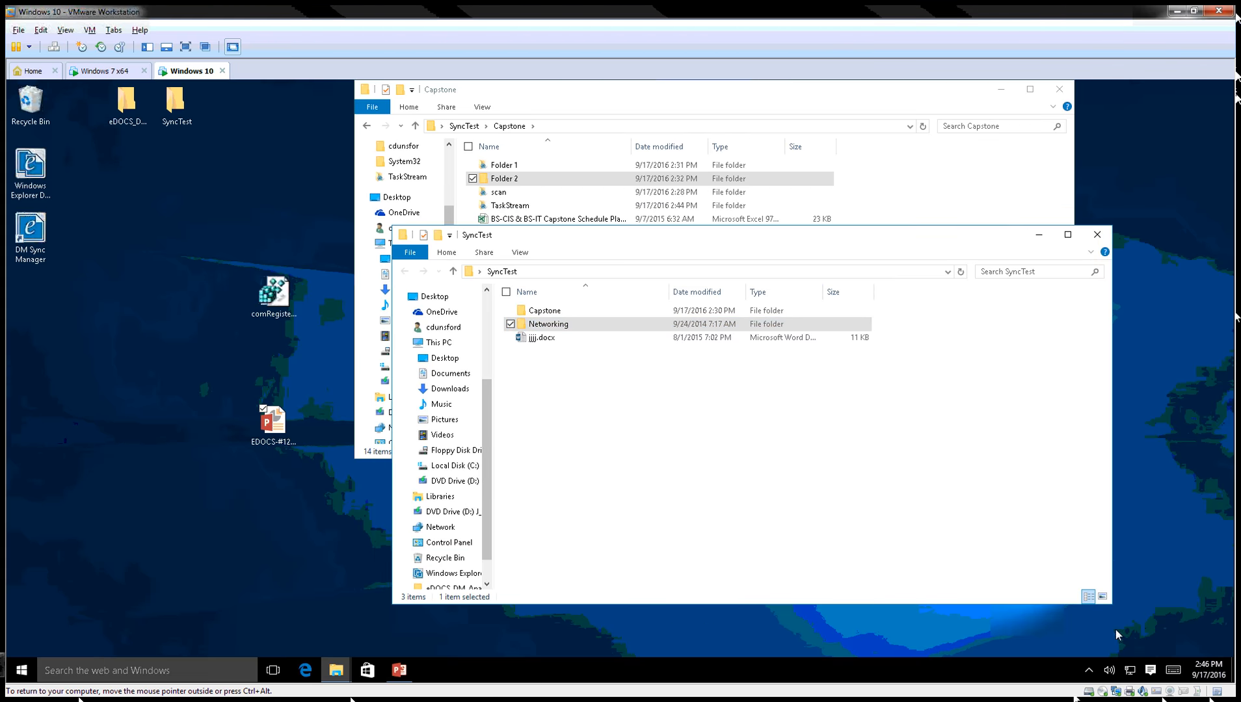
{"action": "left_click", "coordinate": [1088, 670]}
{"action": "left_click", "coordinate": [1089, 619]}
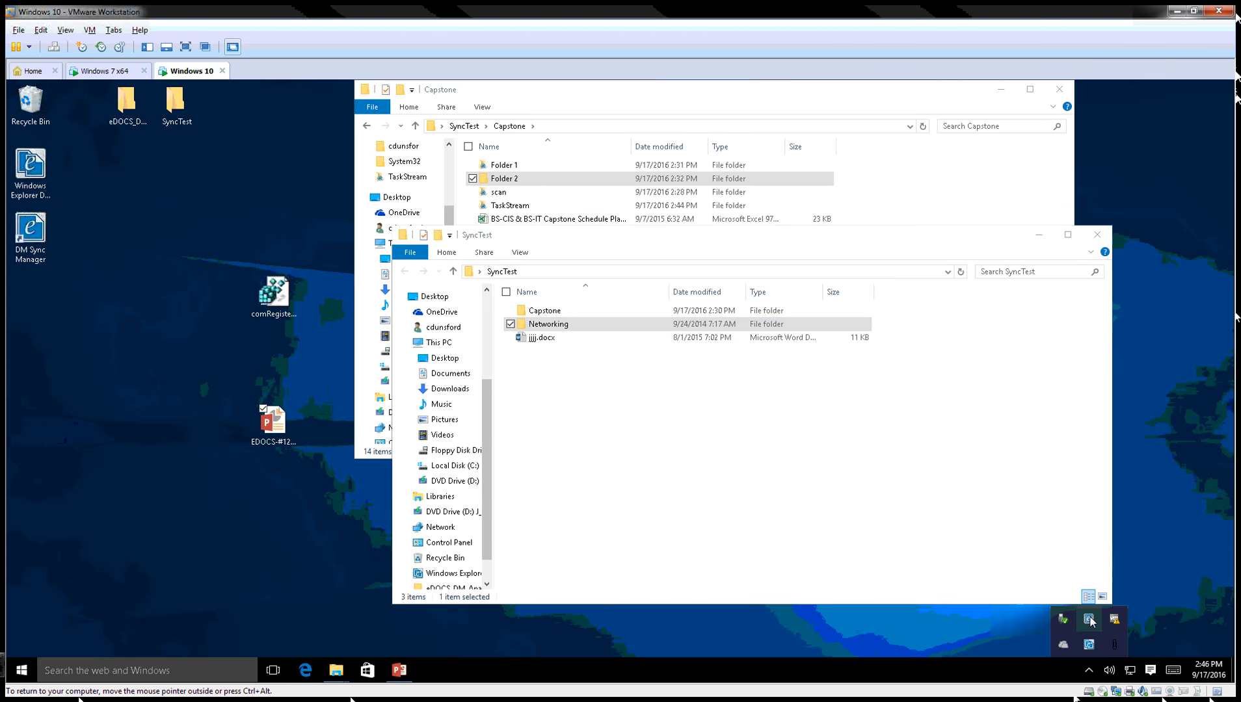
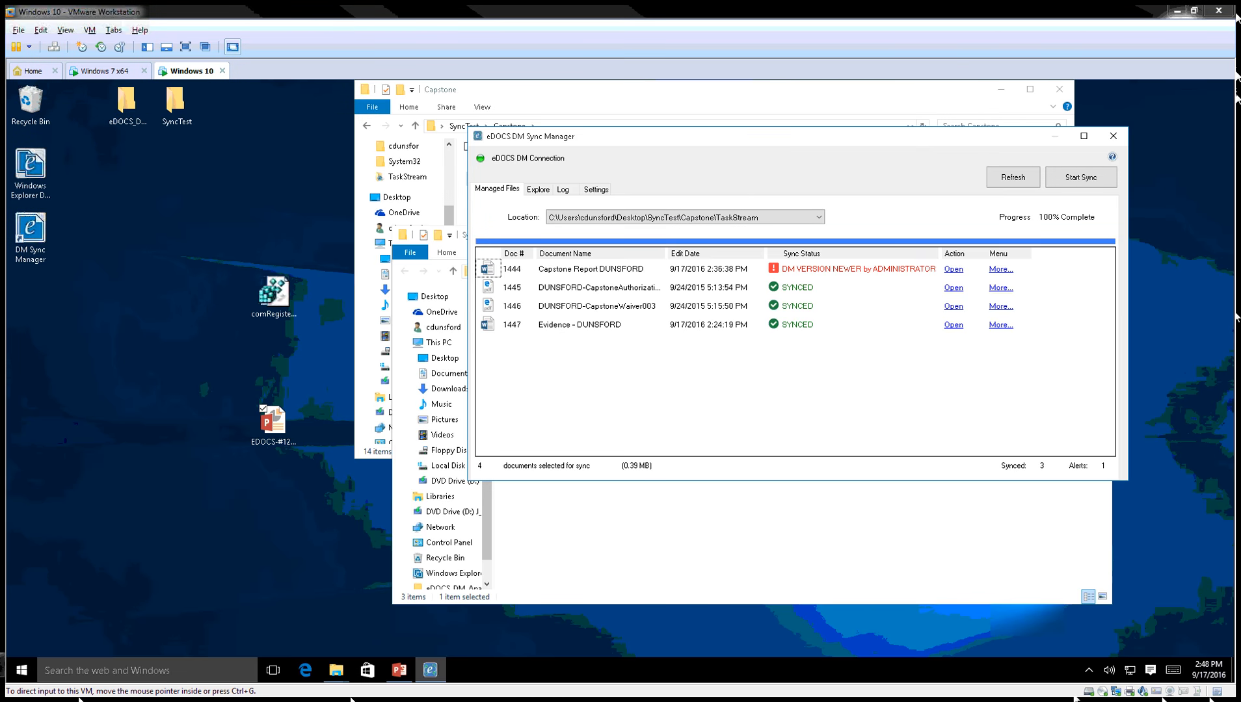
Save the DM Sync updated-documents report email to the desktop and open it in Outlook.
{"action": "left_click_drag", "start_coordinate": [130, 360], "coordinate": [130, 361]}
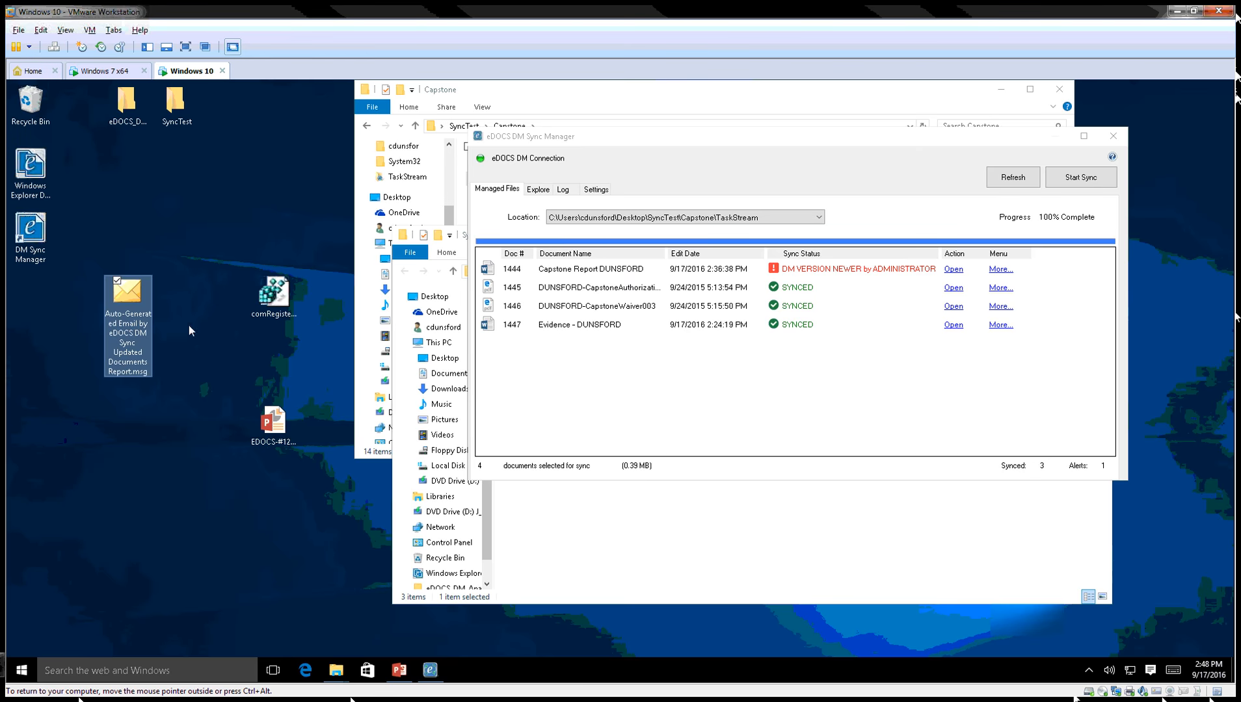
{"action": "double_click", "coordinate": [132, 312]}
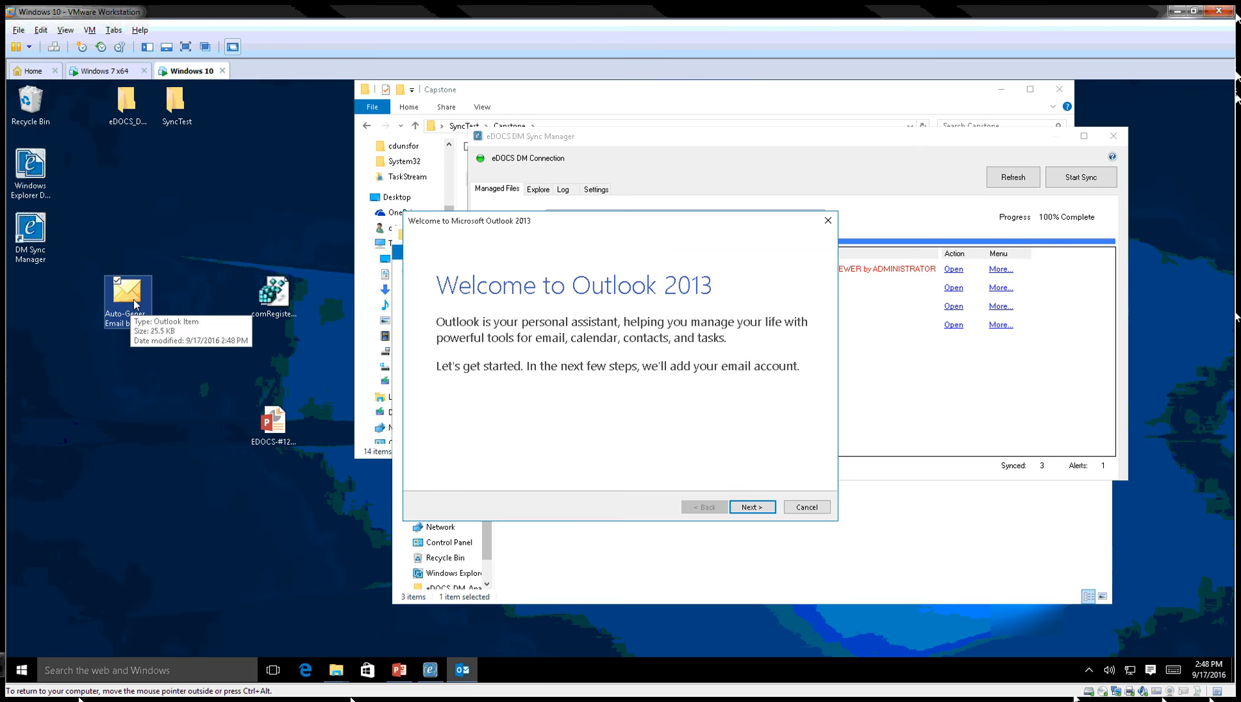
Get past Outlook's welcome page, then enter the account holder's name, e-mail address and password.
{"action": "left_click", "coordinate": [752, 509]}
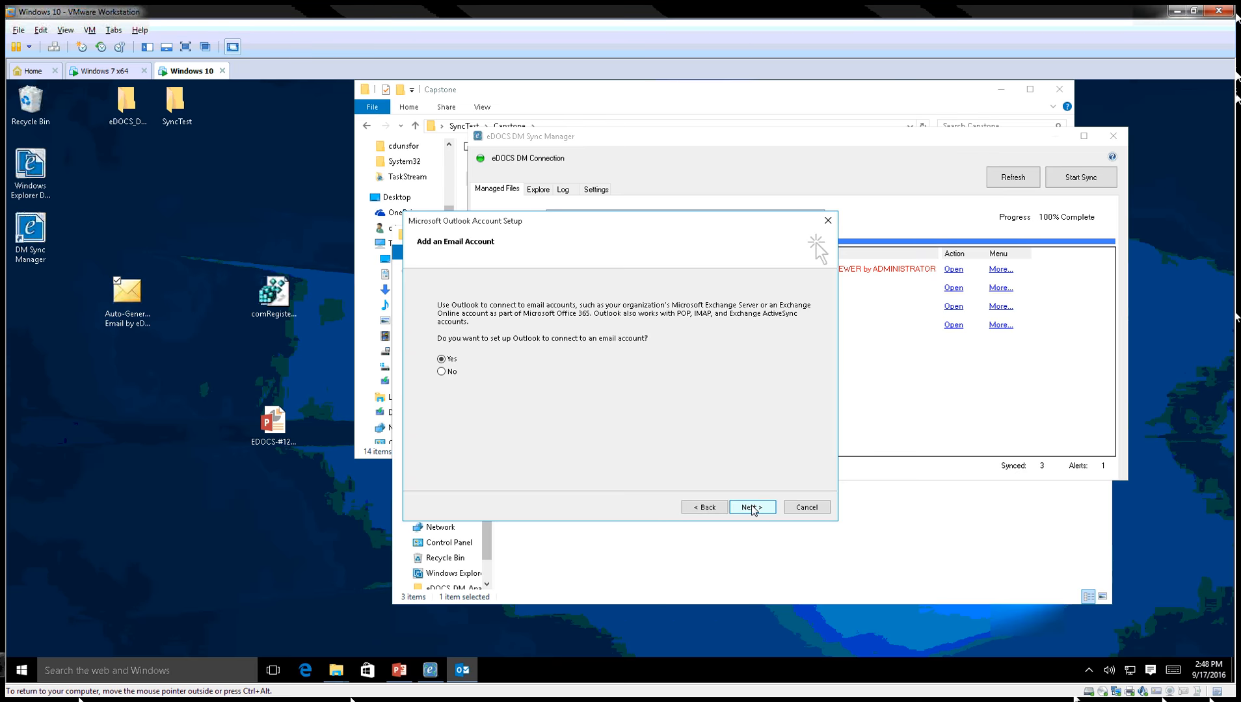
{"action": "left_click", "coordinate": [752, 508]}
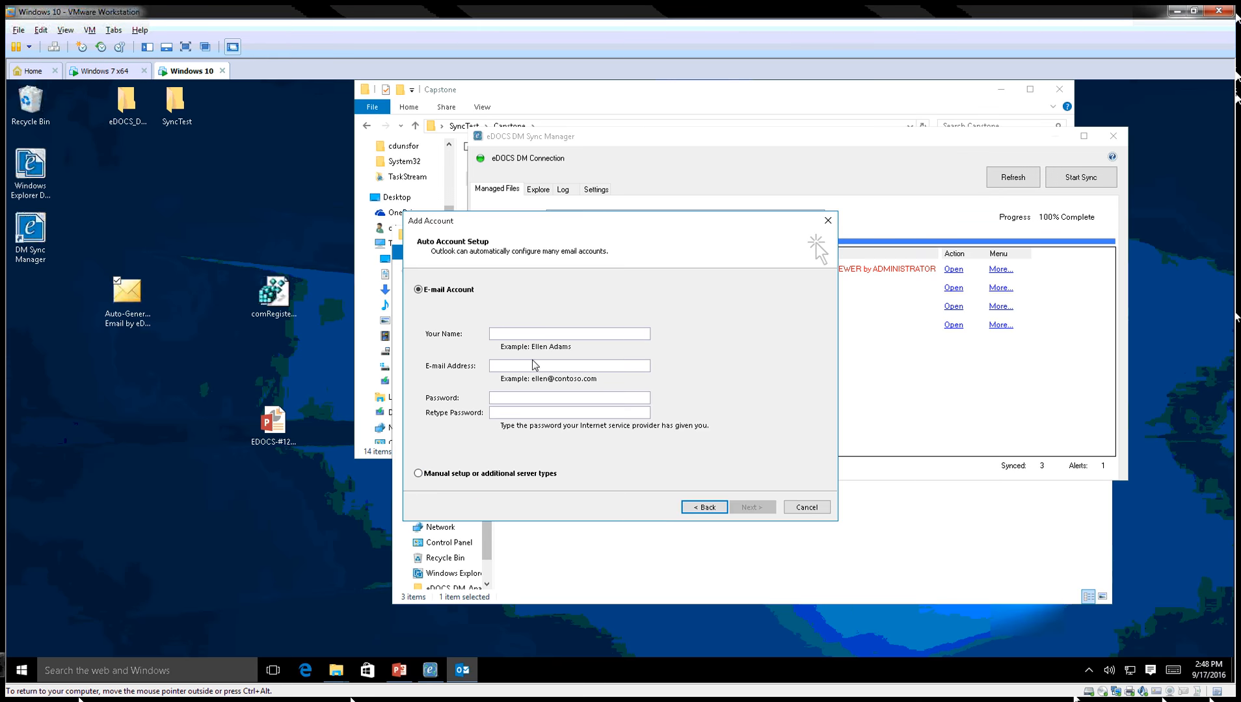
{"action": "left_click", "coordinate": [542, 337]}
{"action": "type", "text": "cdunsfo"}
{"action": "key", "text": "BackSpace"}
{"action": "key", "text": "BackSpace"}
{"action": "key", "text": "BackSpace"}
{"action": "key", "text": "BackSpace"}
{"action": "key", "text": "BackSpace"}
{"action": "key", "text": "BackSpace"}
{"action": "key", "text": "Tab"}
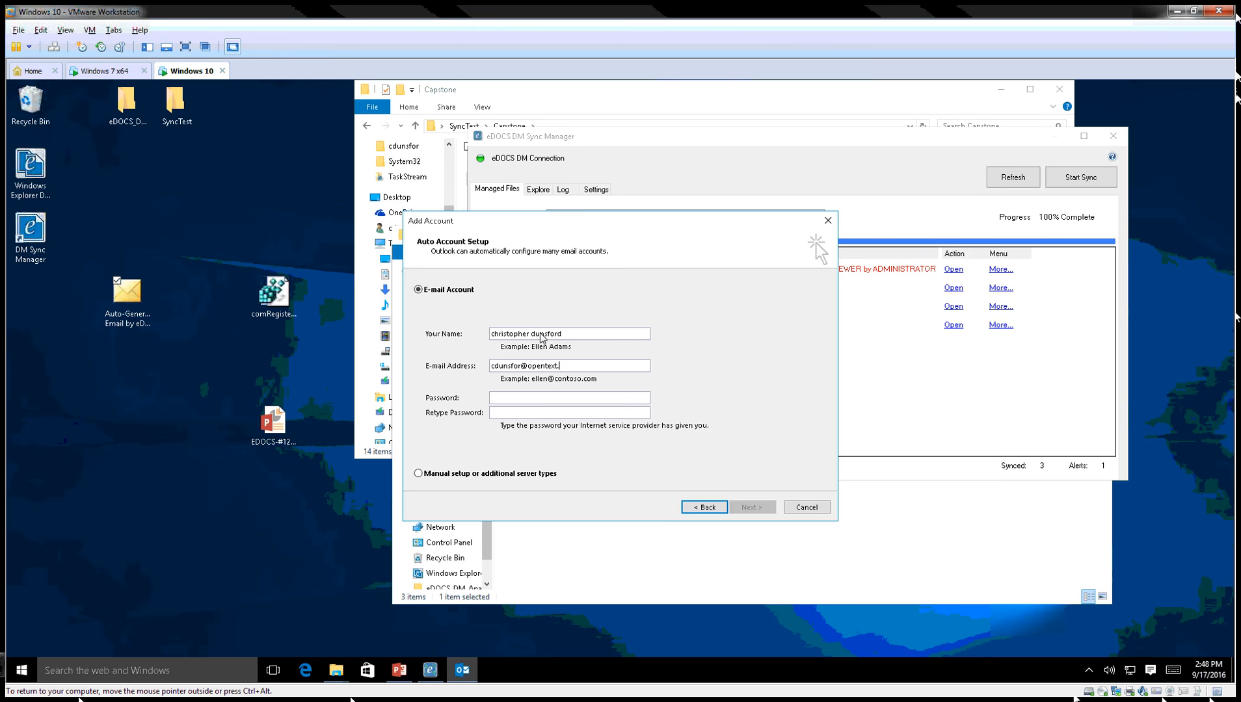
{"action": "key", "text": "Tab"}
{"action": "type", "text": "*********"}
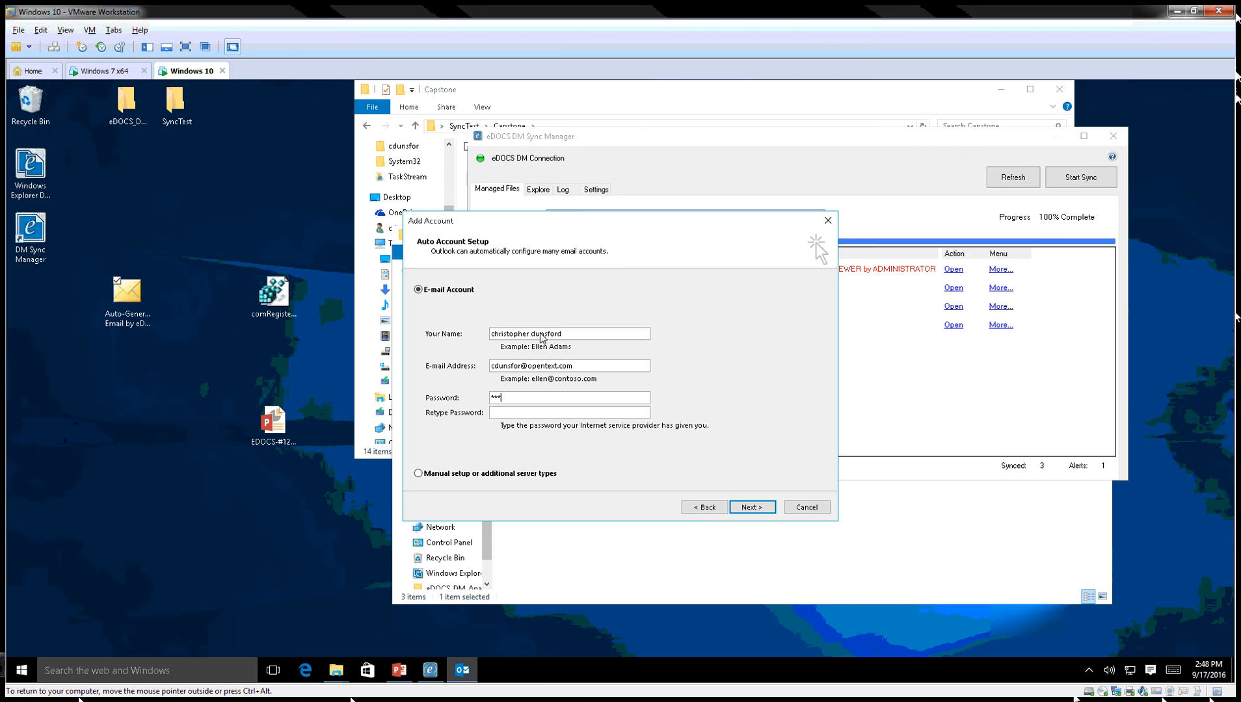
{"action": "type", "text": "****************"}
{"action": "key", "text": "Return"}
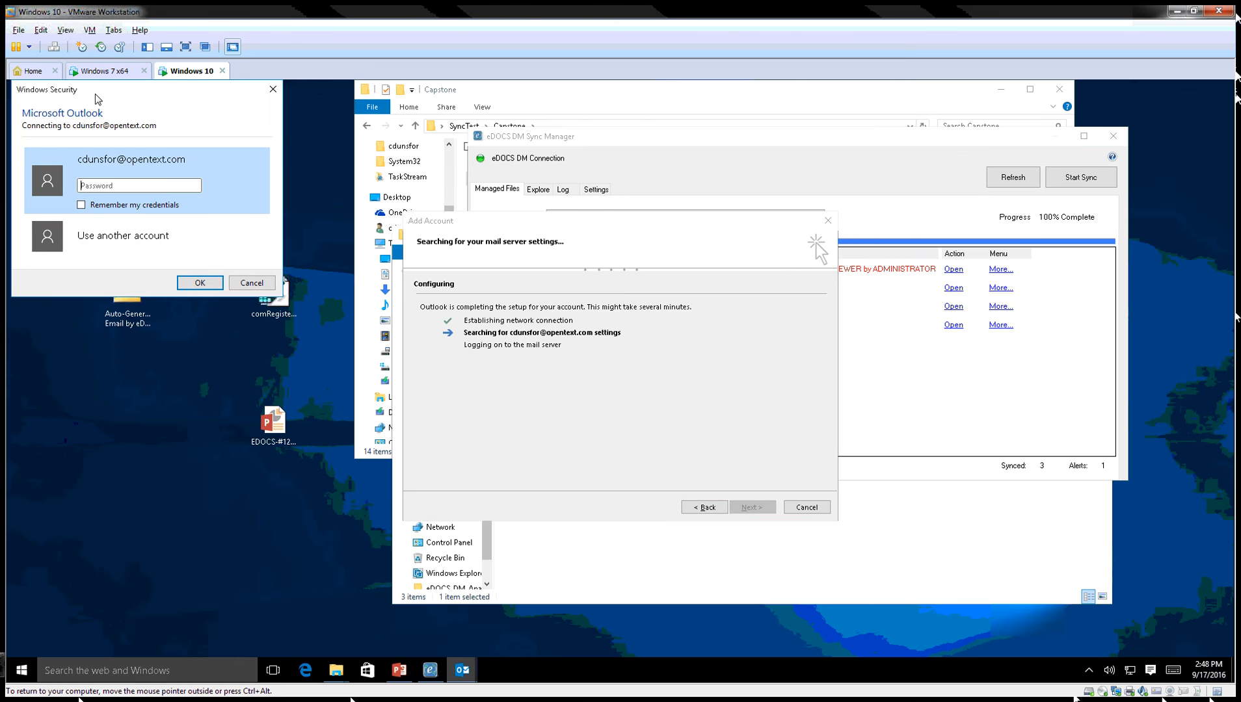
Dismiss the Windows sign-in prompt and allow the server to configure the account.
{"action": "left_click_drag", "start_coordinate": [94, 91], "coordinate": [192, 130]}
{"action": "left_click", "coordinate": [349, 325]}
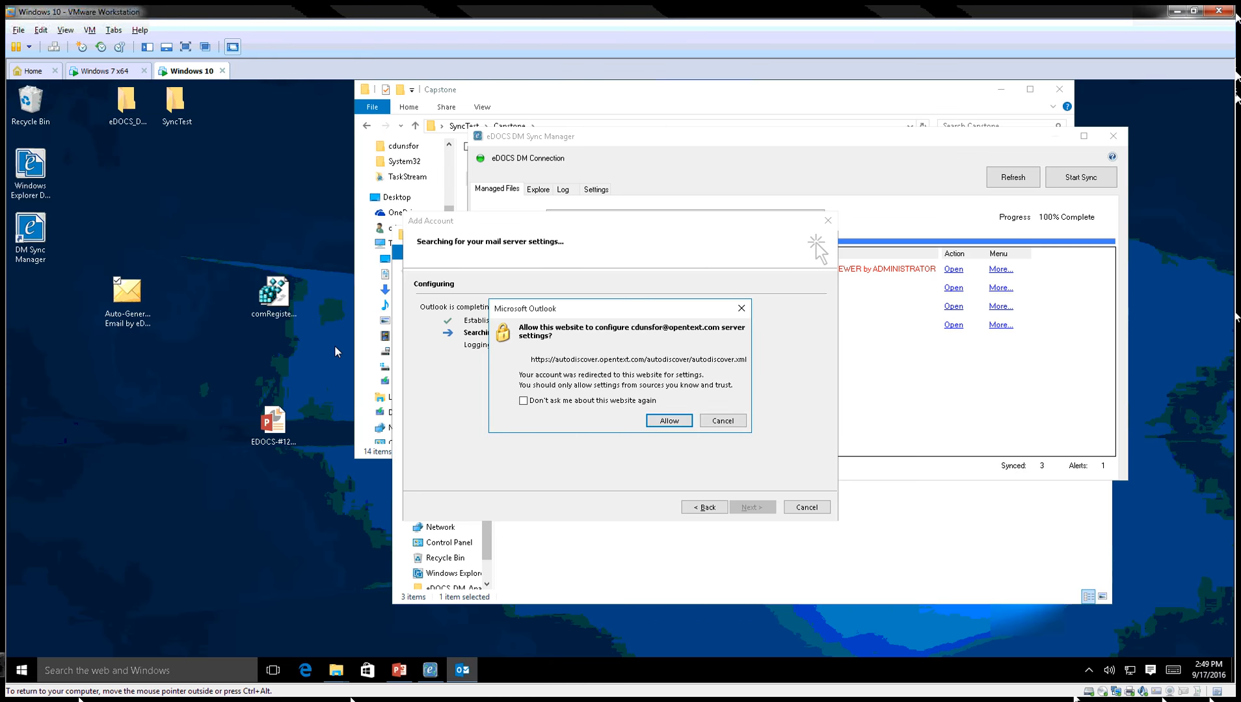
{"action": "left_click", "coordinate": [666, 420]}
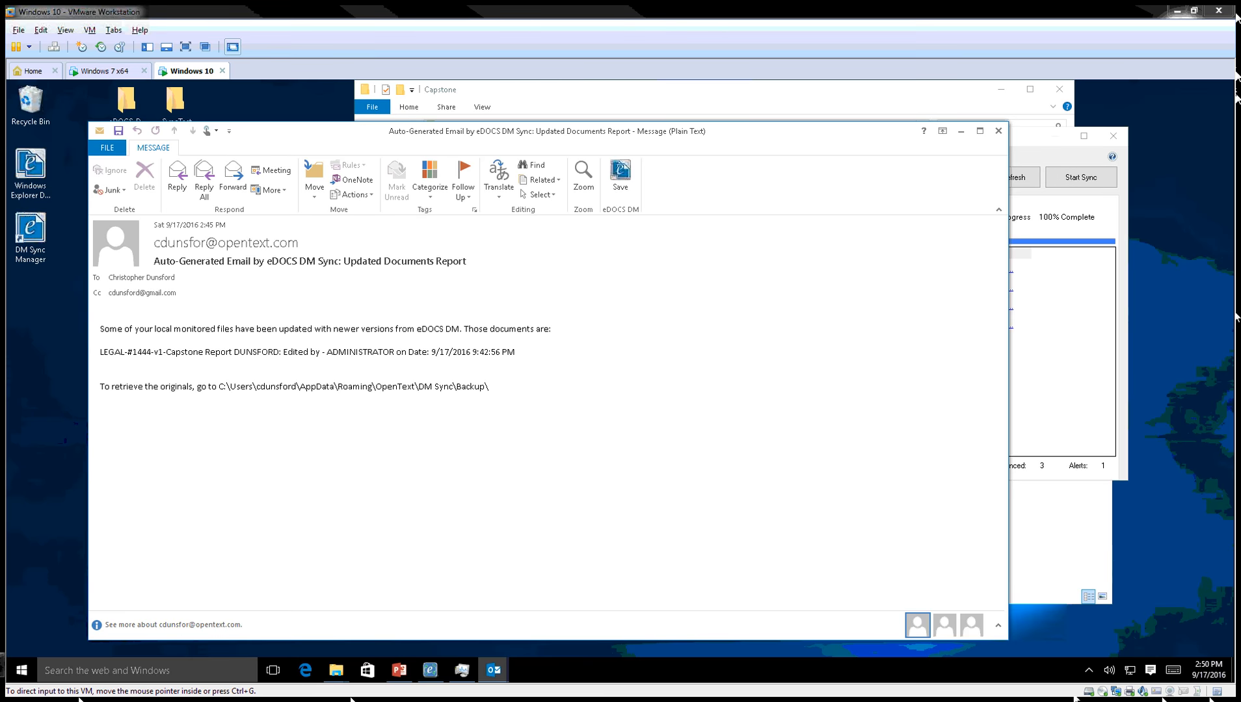
Move the message window aside and select the full DM Sync Backup folder path in the email.
{"action": "left_click_drag", "start_coordinate": [408, 134], "coordinate": [574, 139]}
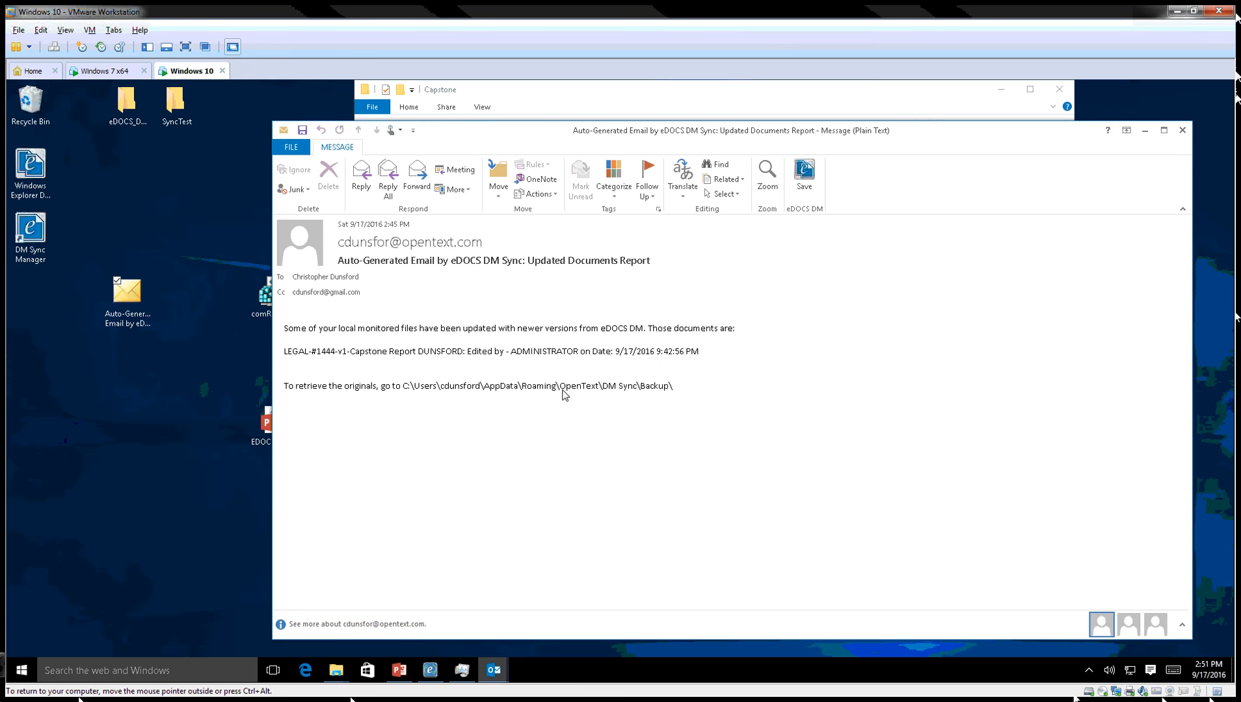
{"action": "left_click_drag", "start_coordinate": [678, 389], "coordinate": [416, 390]}
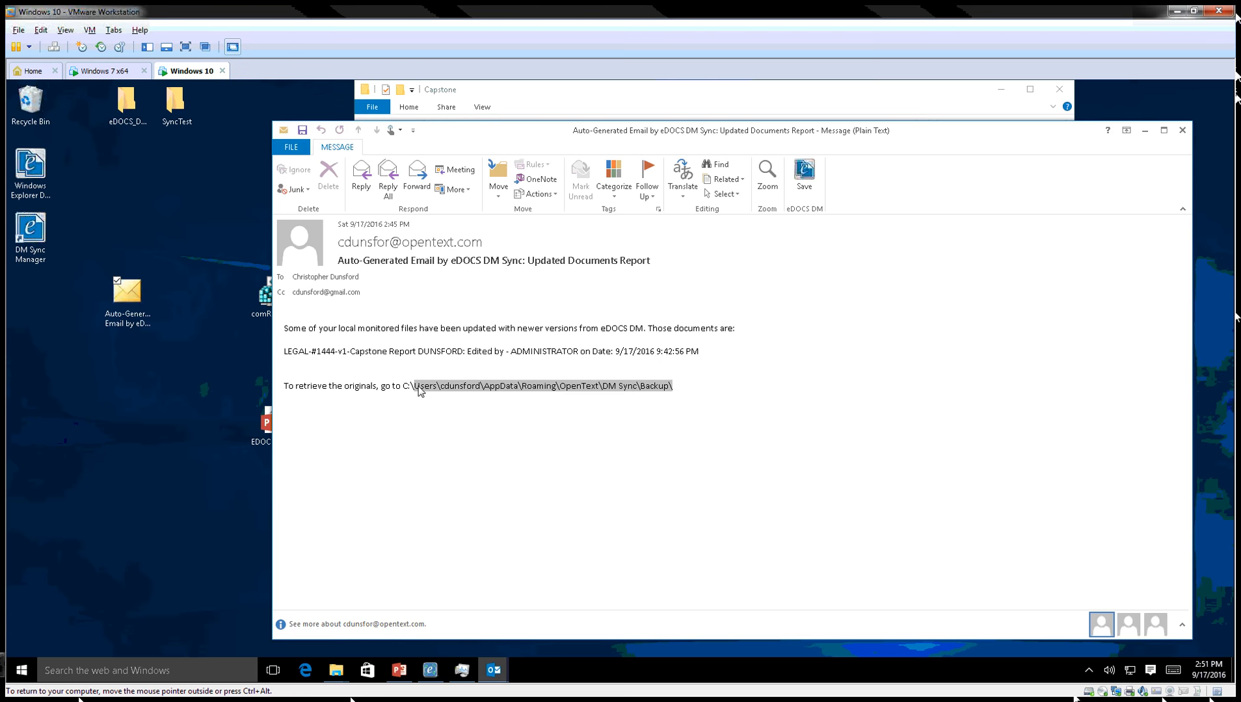
{"action": "left_click", "coordinate": [539, 387]}
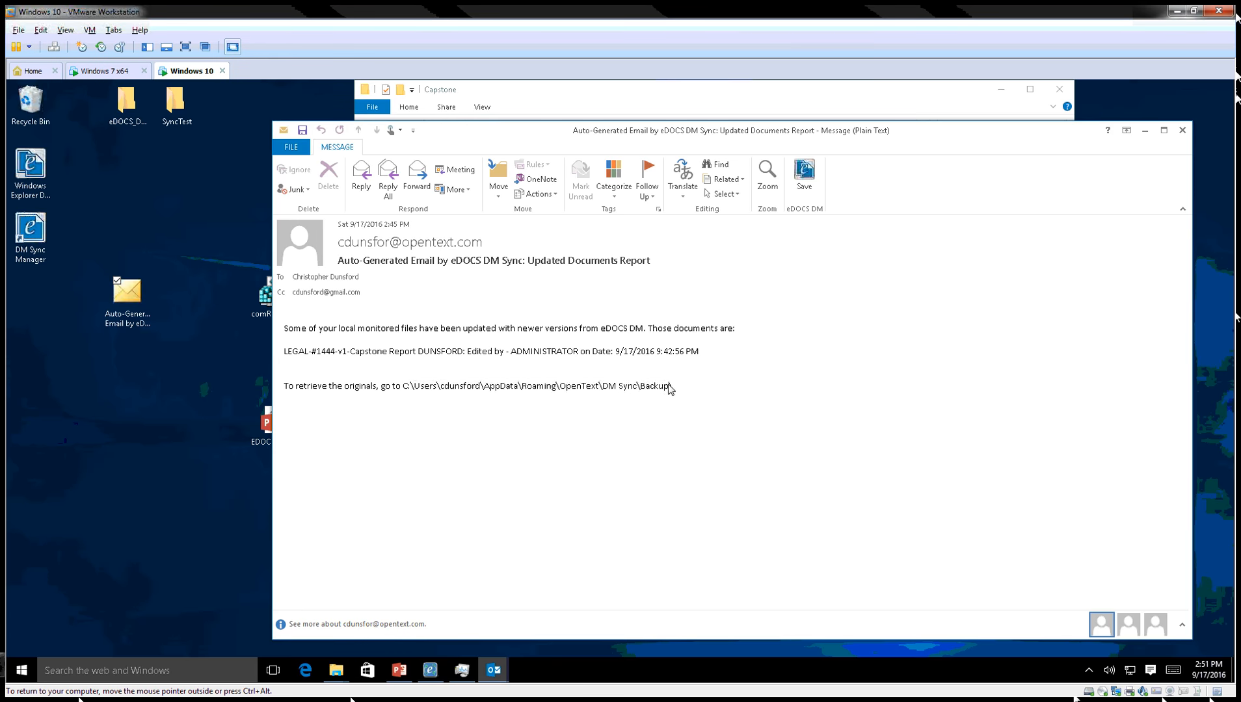
{"action": "left_click_drag", "start_coordinate": [676, 389], "coordinate": [406, 388]}
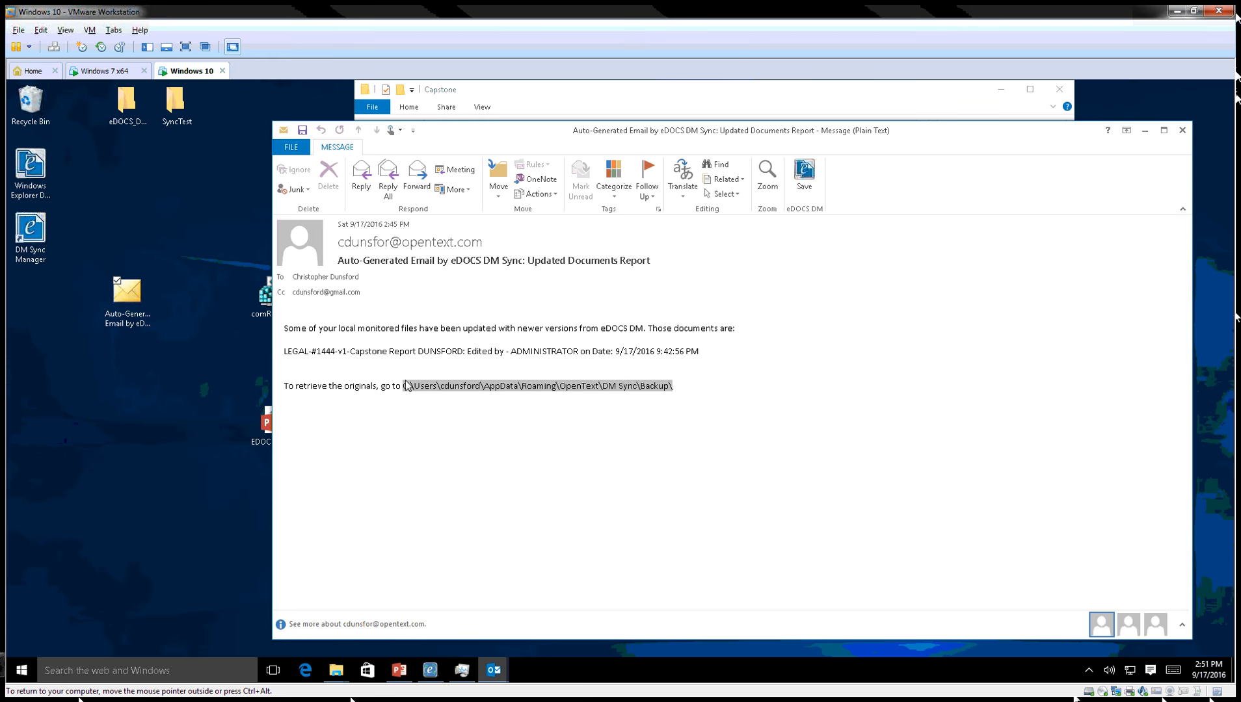
Copy the Backup folder path and open it in File Explorer through the Run dialog.
{"action": "key", "text": "ctrl+c"}
{"action": "left_click", "coordinate": [52, 639]}
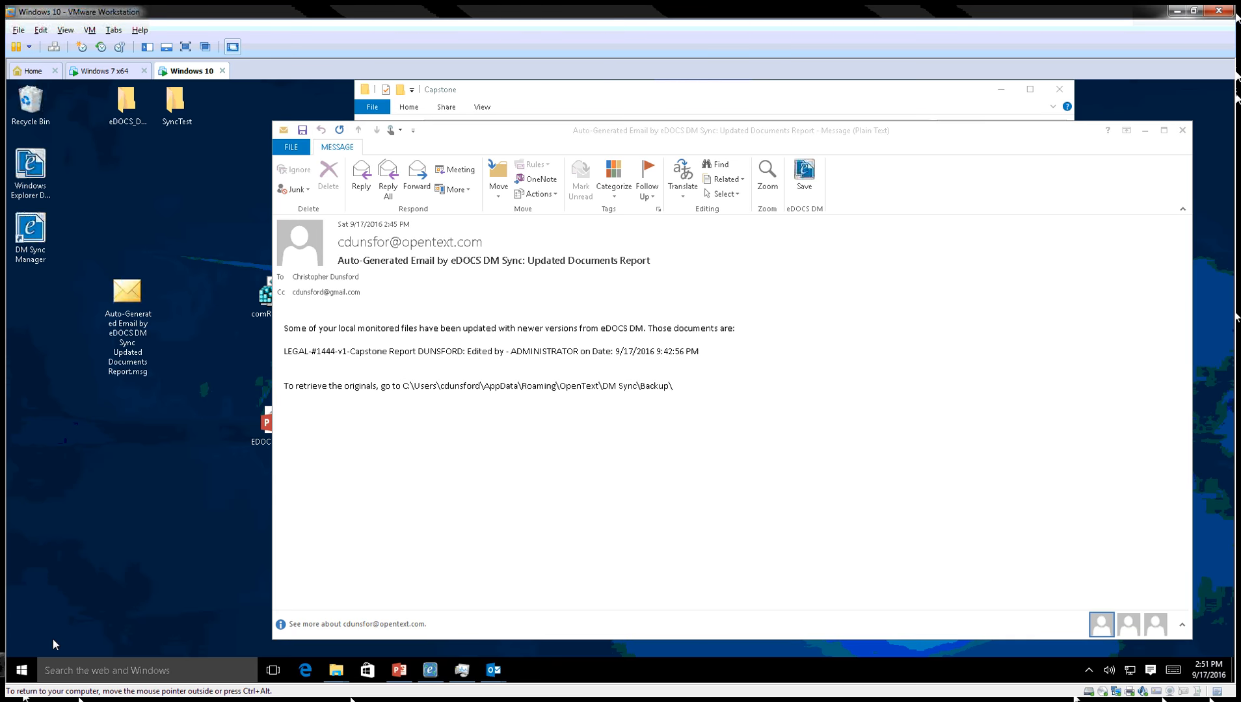
{"action": "key", "text": "super+x"}
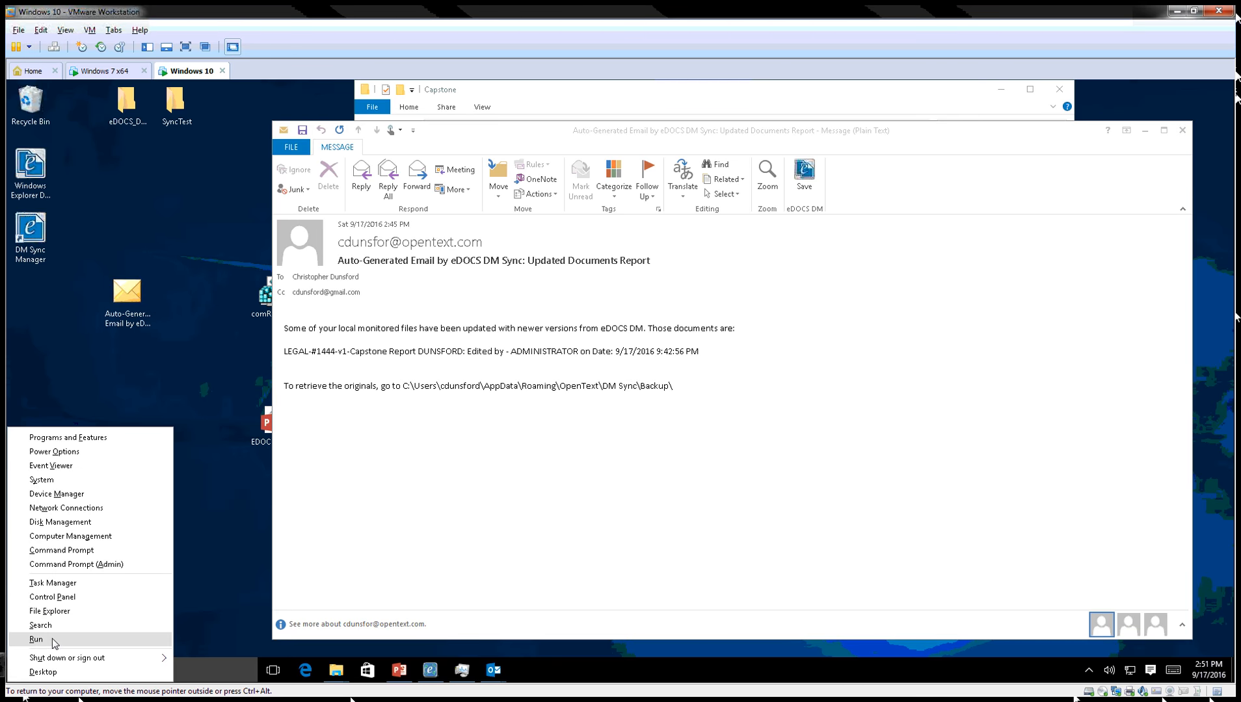
{"action": "left_click", "coordinate": [52, 638]}
{"action": "key", "text": "ctrl+v"}
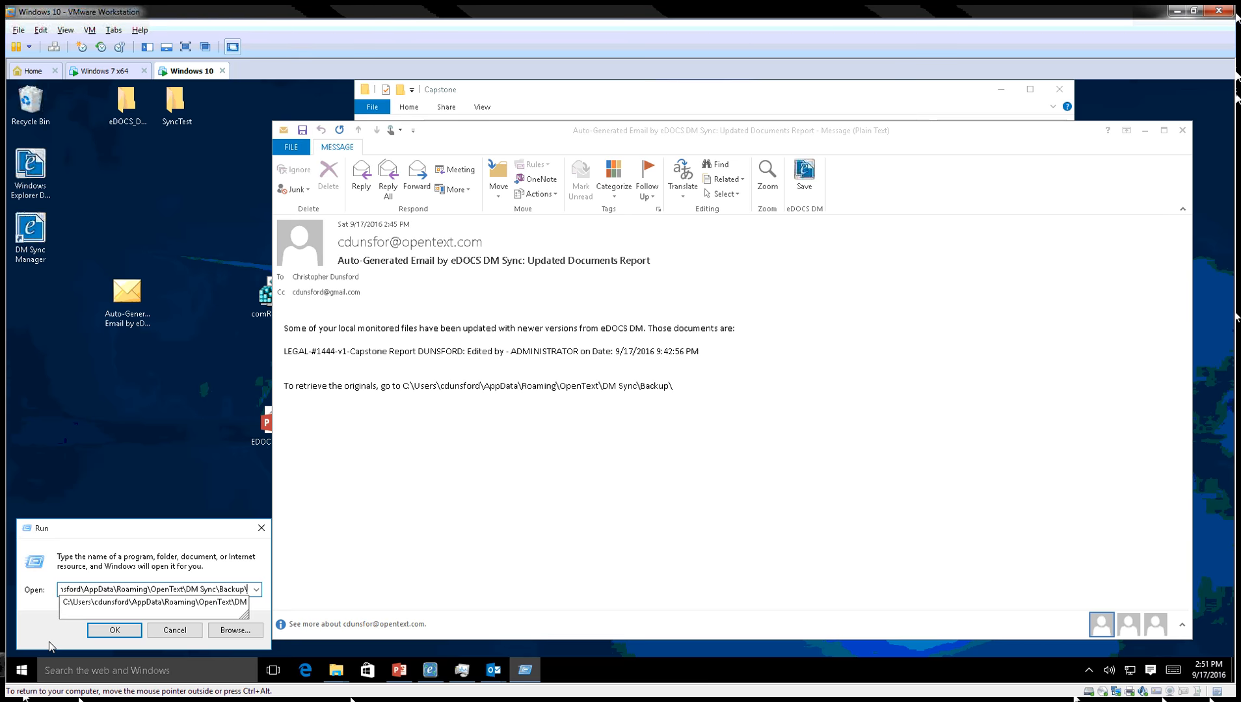
{"action": "key", "text": "Return"}
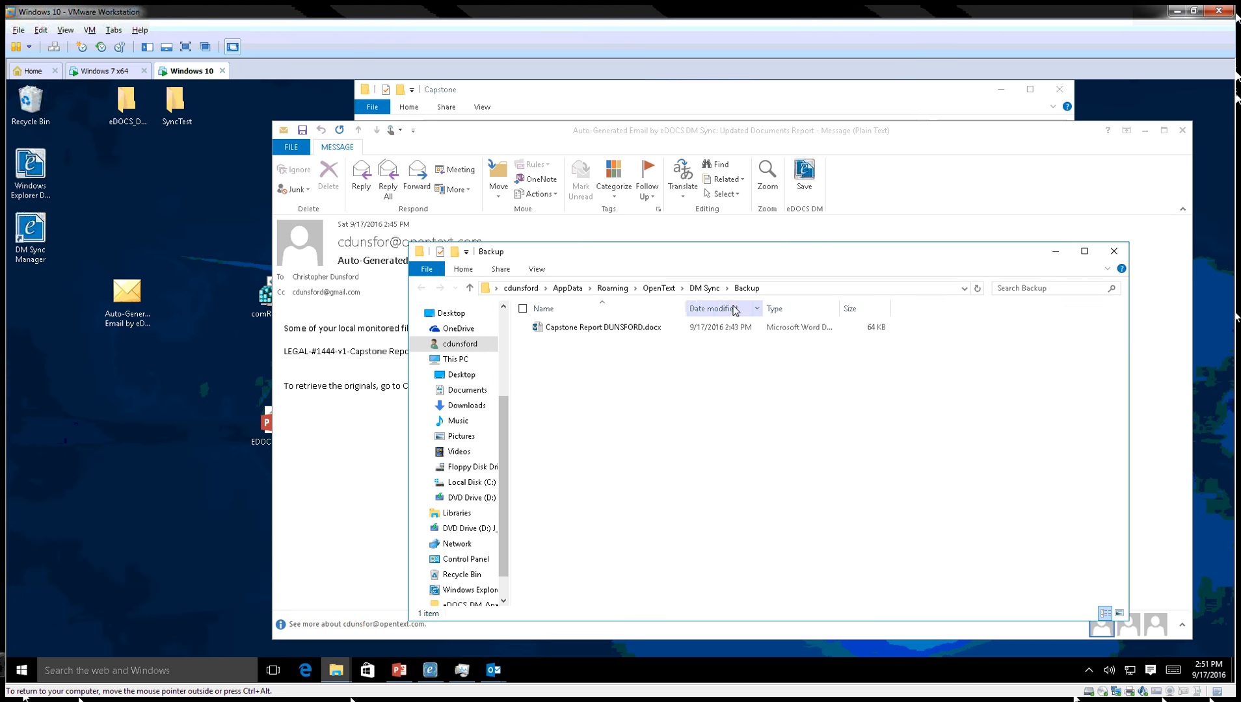
Open the backup Capstone Report DUNSFORD.docx in Word, review 'Capstone Project local test', and close it.
{"action": "double_click", "coordinate": [585, 332]}
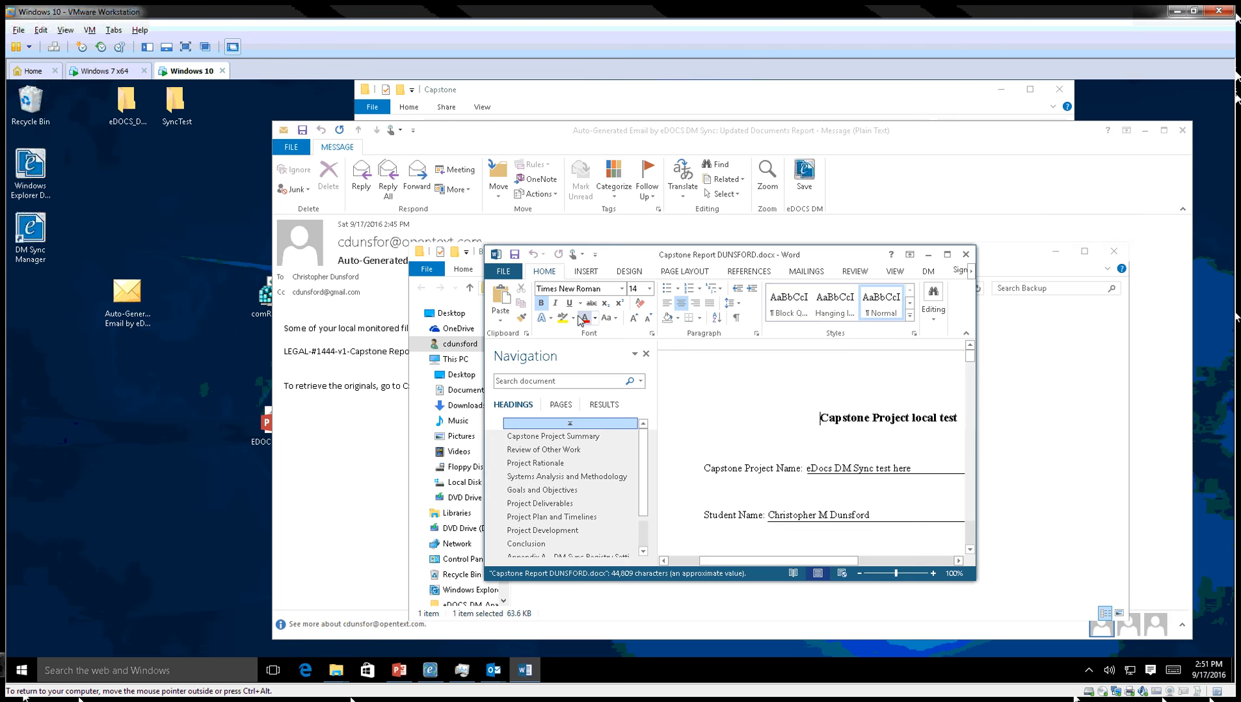
{"action": "left_click_drag", "start_coordinate": [331, 225], "coordinate": [304, 218]}
{"action": "left_click_drag", "start_coordinate": [567, 352], "coordinate": [634, 346]}
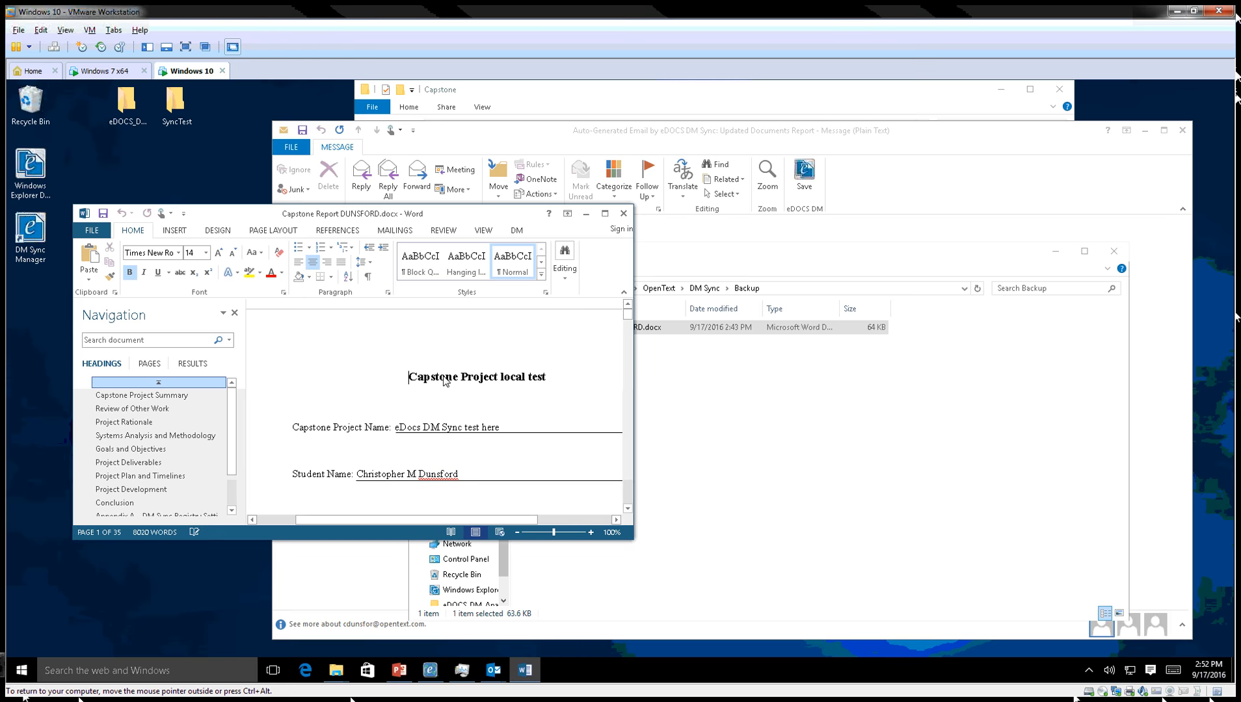
{"action": "left_click", "coordinate": [623, 214]}
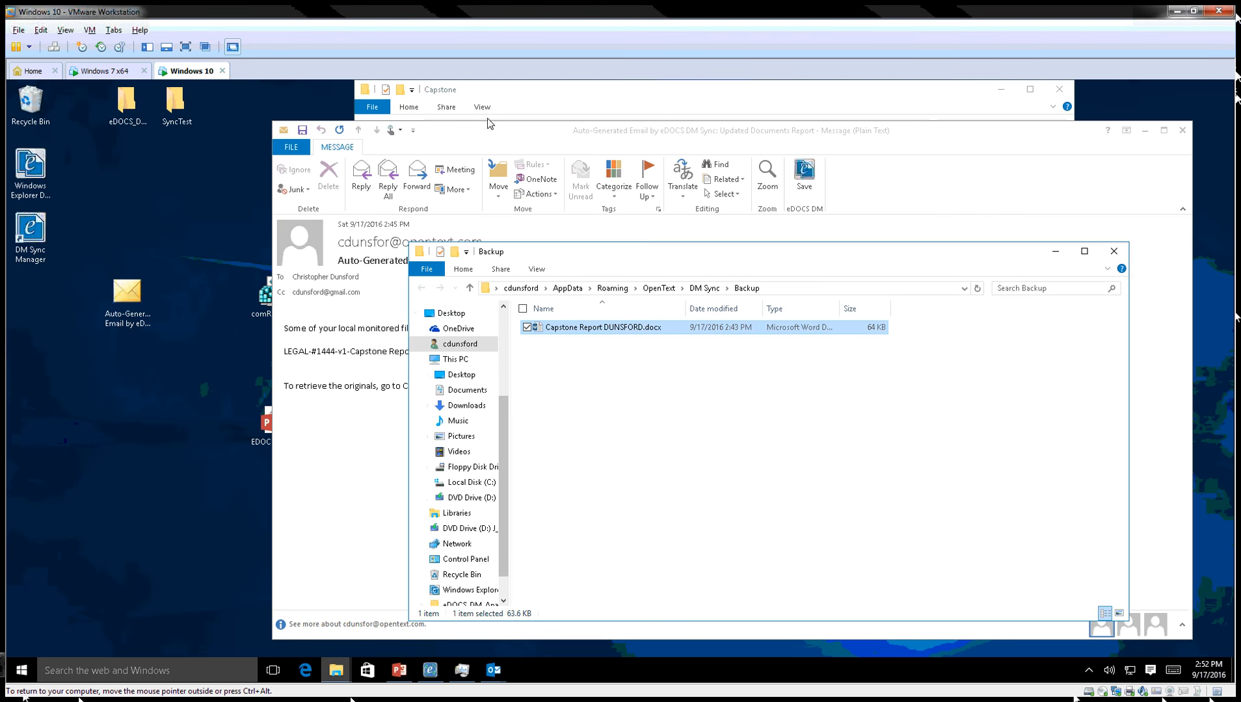
{"action": "left_click", "coordinate": [430, 670]}
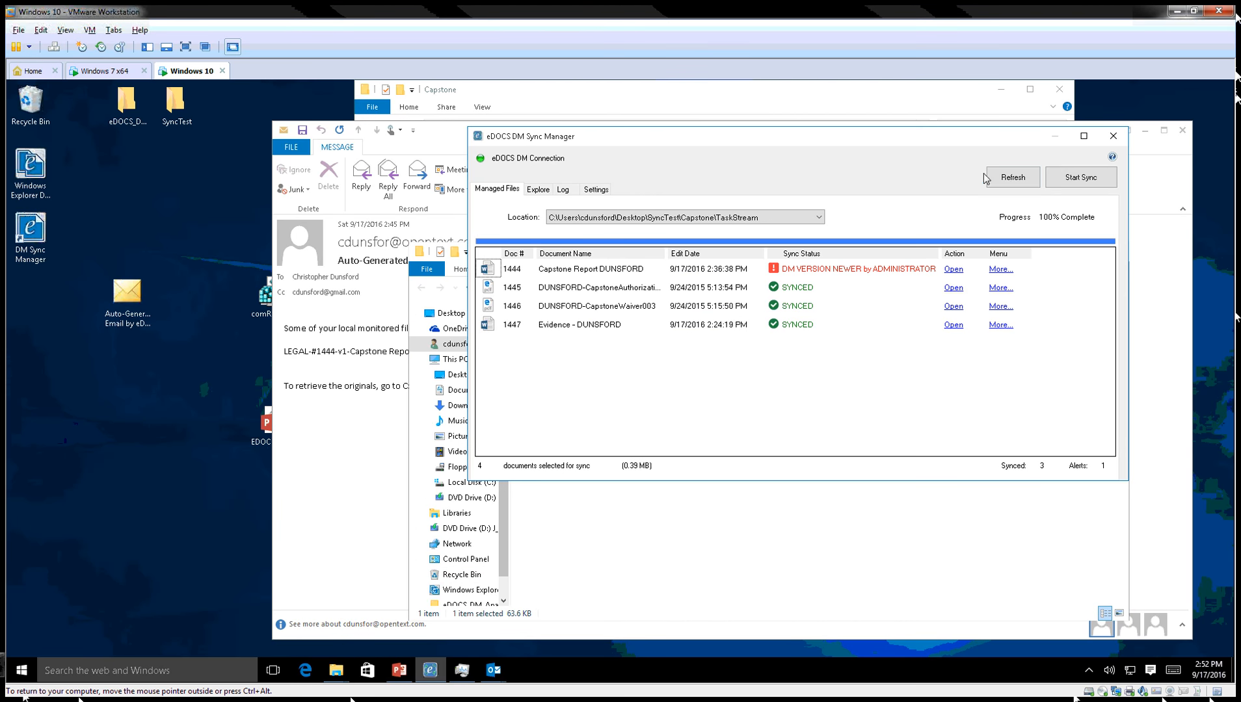
Refresh DM Sync Manager and open document 1444, now titled 'Capstone Project hello world'.
{"action": "left_click", "coordinate": [1012, 176]}
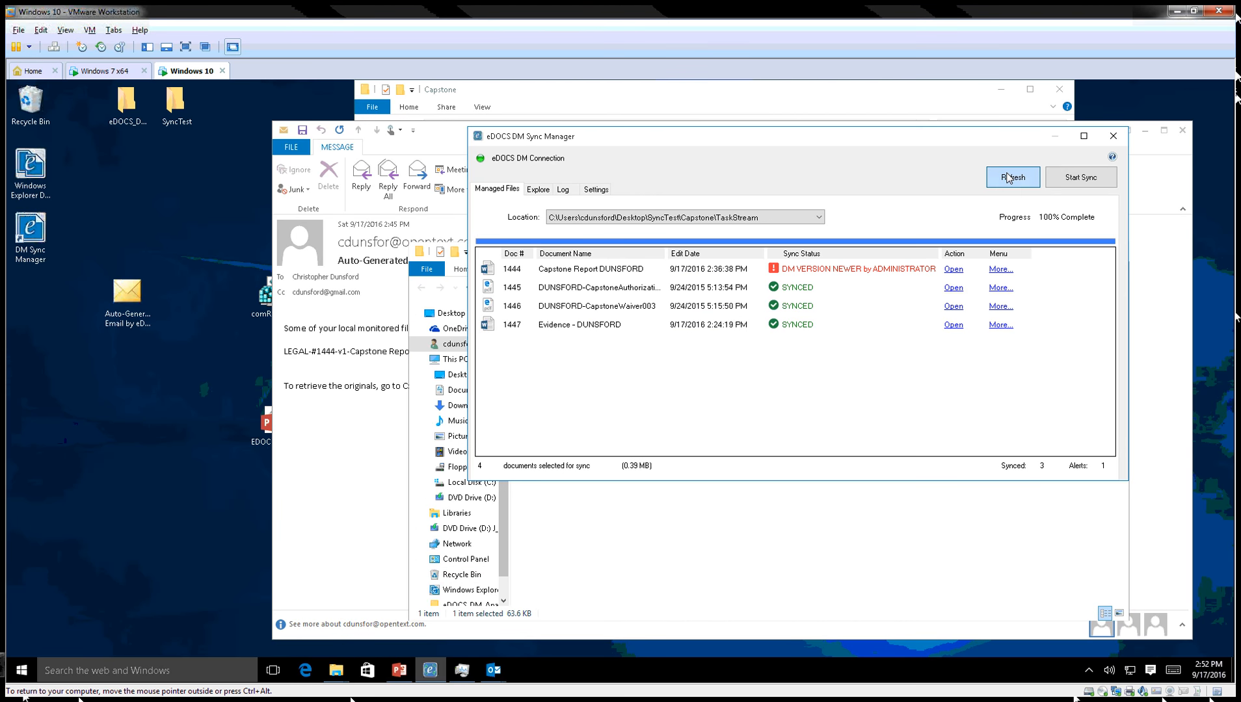
{"action": "left_click", "coordinate": [953, 269]}
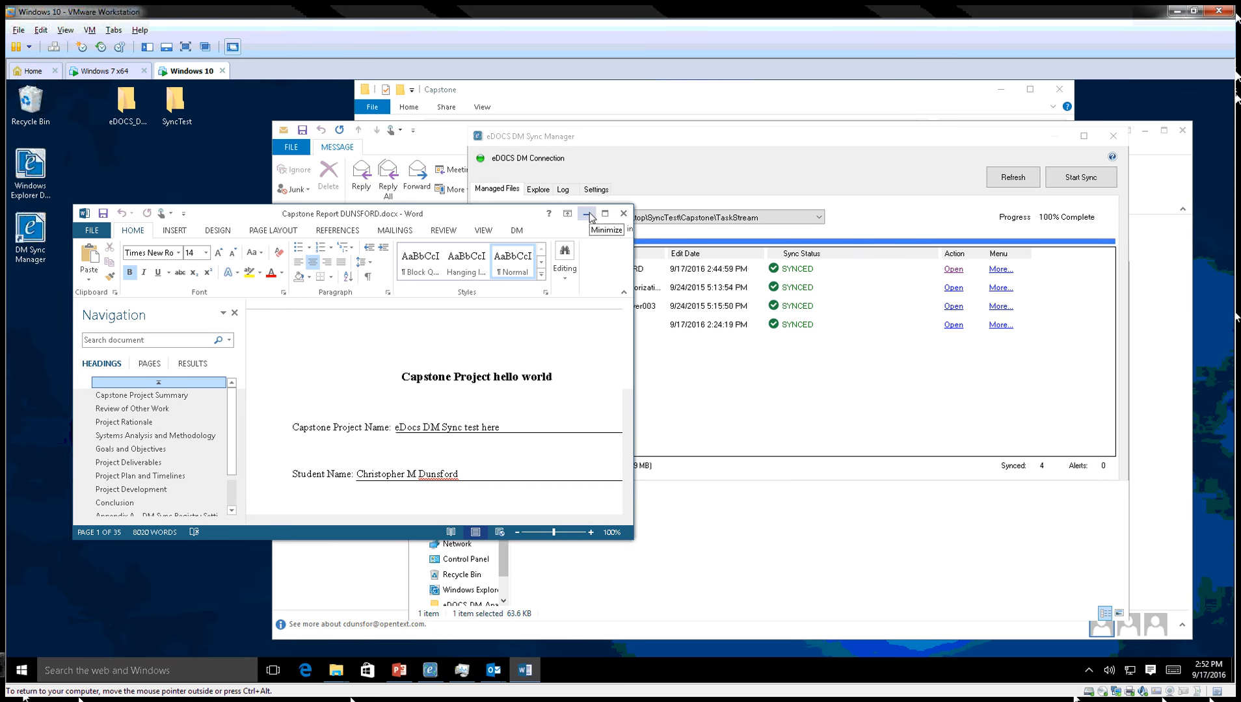
Close the report document, DM Sync Manager, the Backup folder window and the sync report email.
{"action": "left_click", "coordinate": [623, 213]}
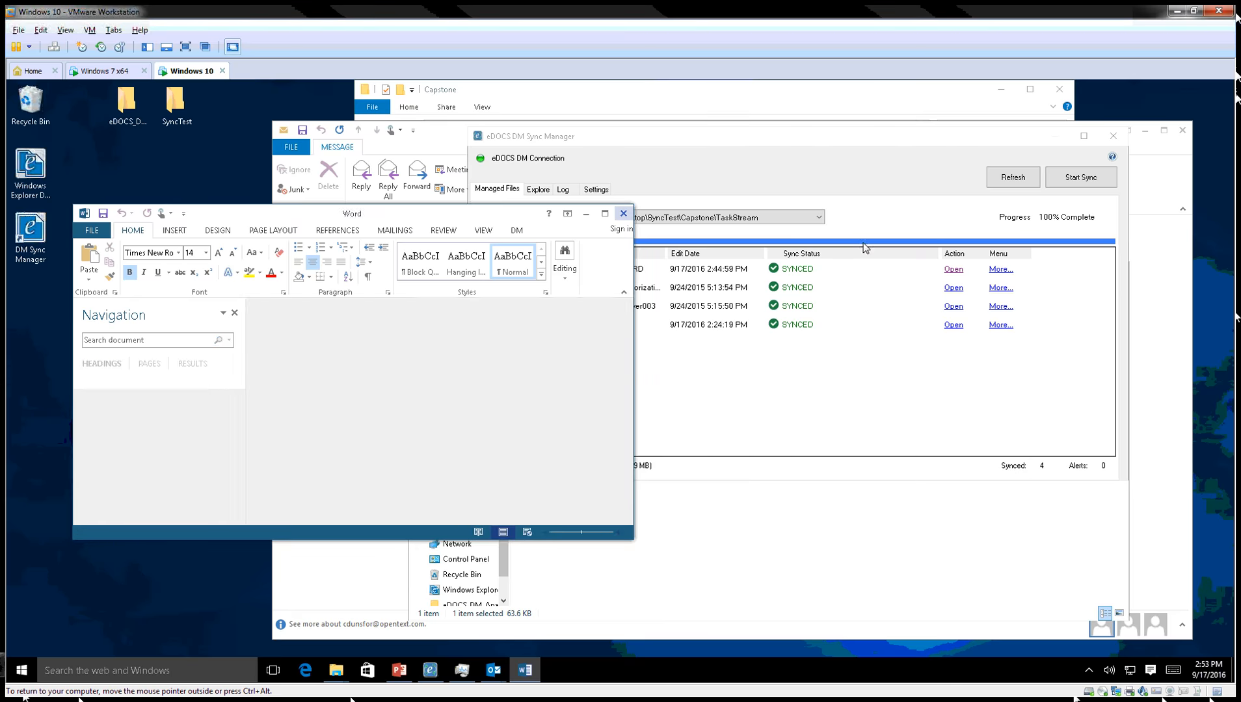
{"action": "left_click", "coordinate": [1113, 136]}
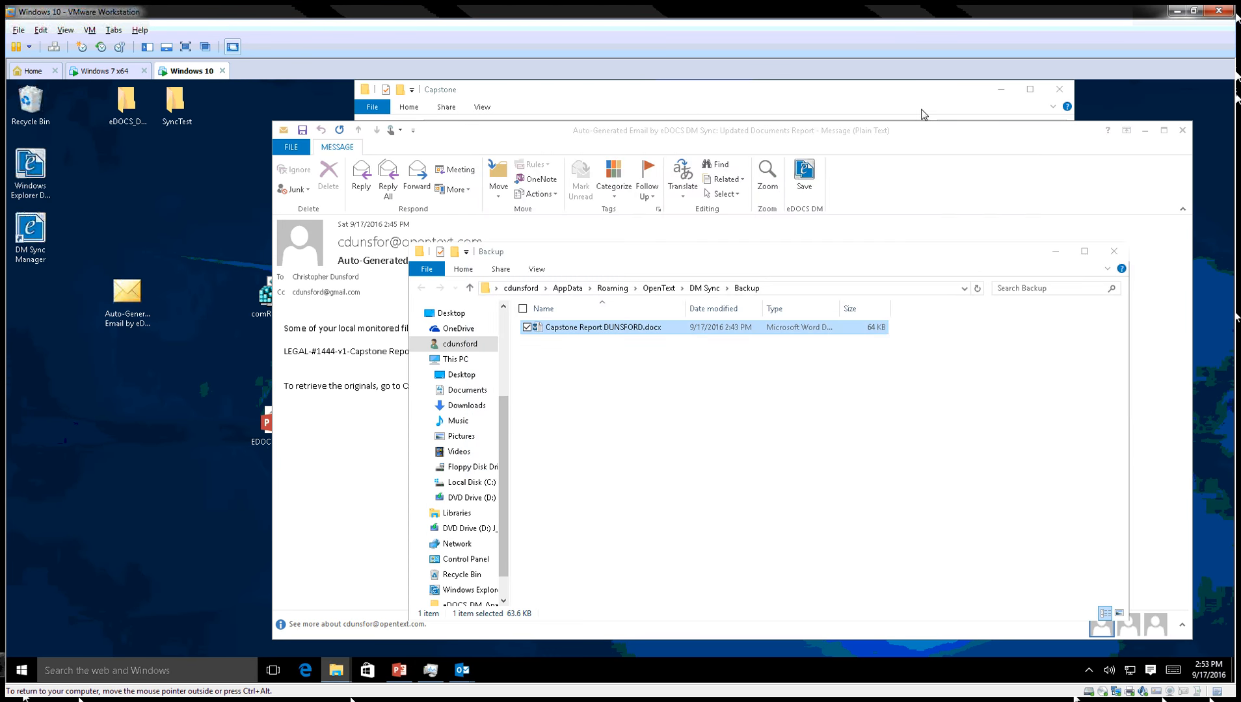
{"action": "left_click", "coordinate": [1114, 256]}
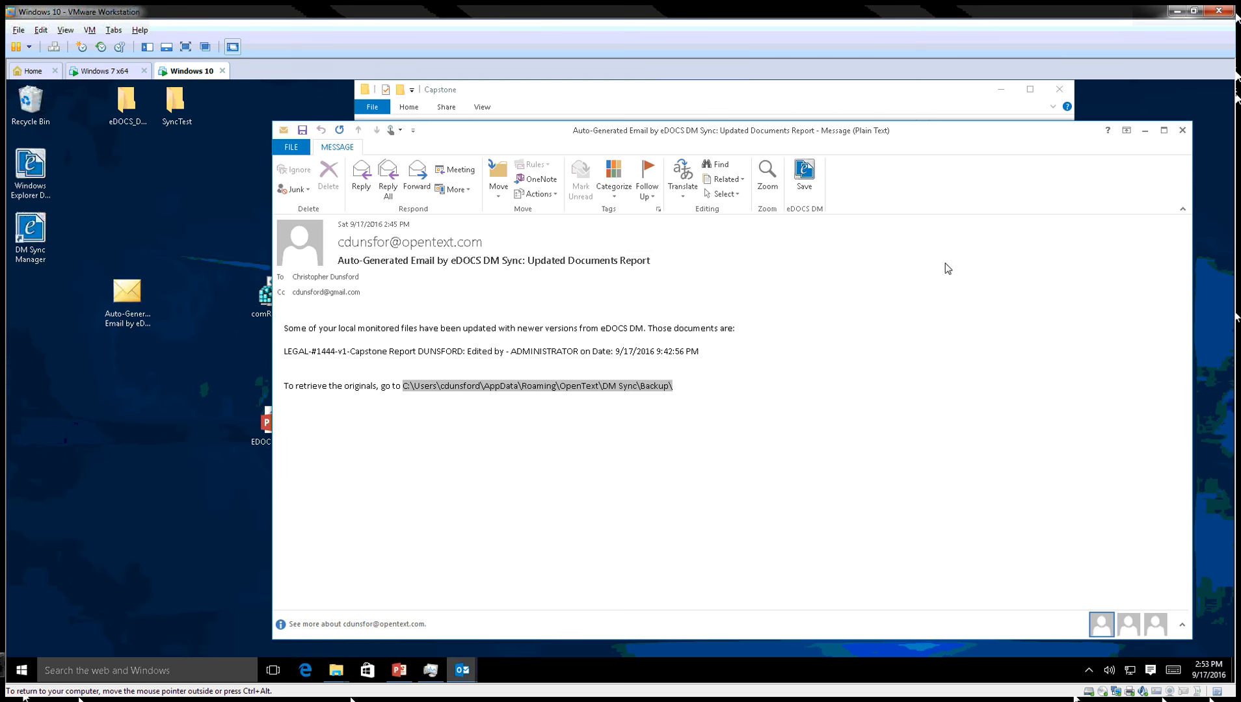
{"action": "left_click", "coordinate": [1183, 130]}
{"action": "left_click", "coordinate": [719, 420]}
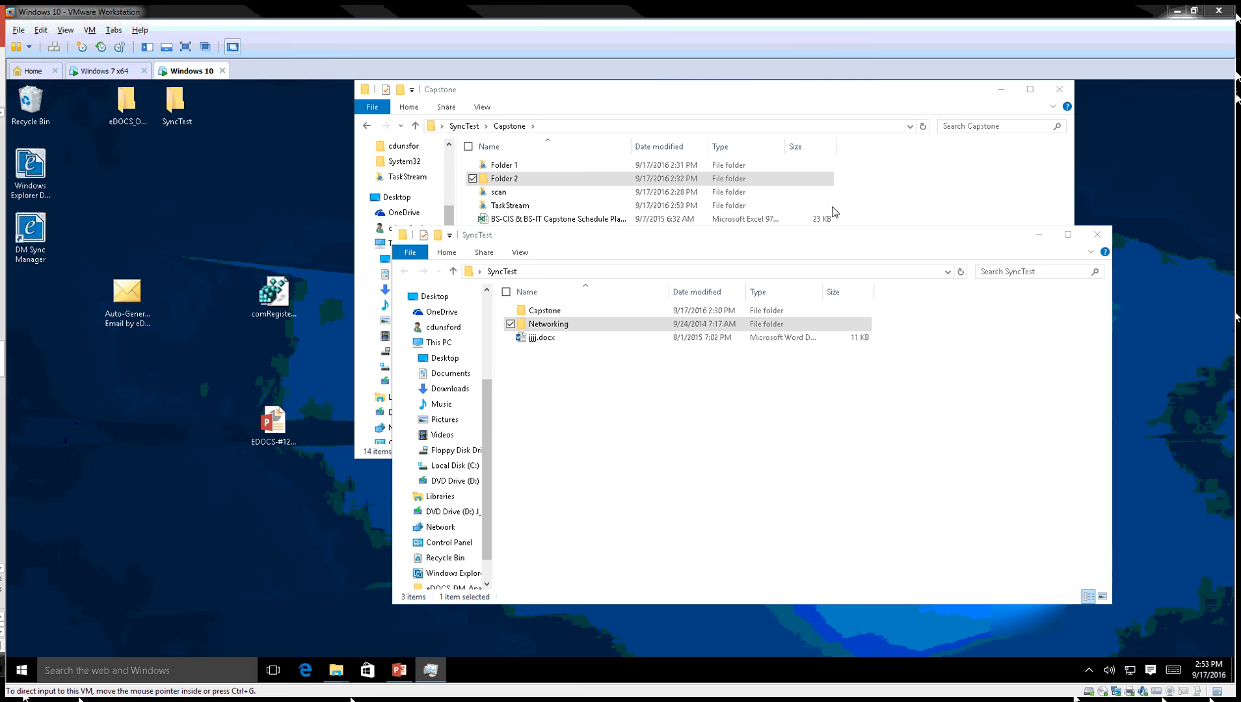
Enable Log events on DM Sync Manager's Log tab, review the log, then return to Managed Files.
{"action": "left_click", "coordinate": [1088, 673]}
{"action": "left_click", "coordinate": [1090, 594]}
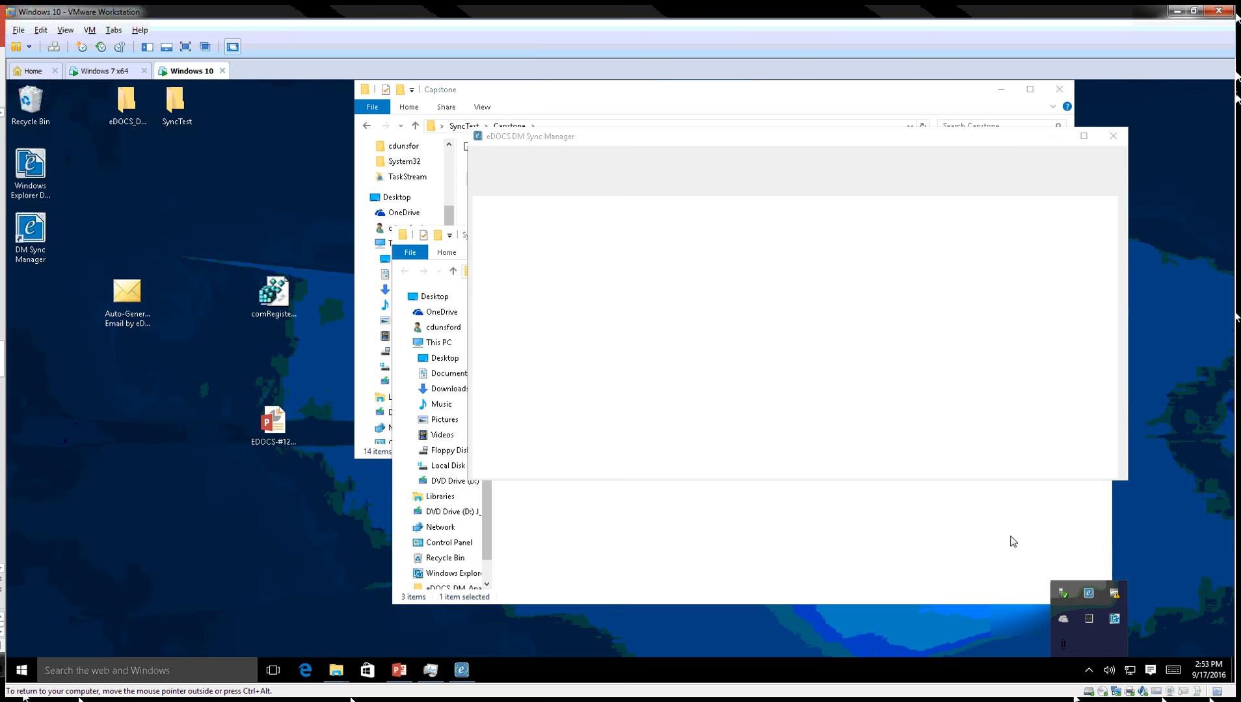
{"action": "left_click", "coordinate": [563, 190]}
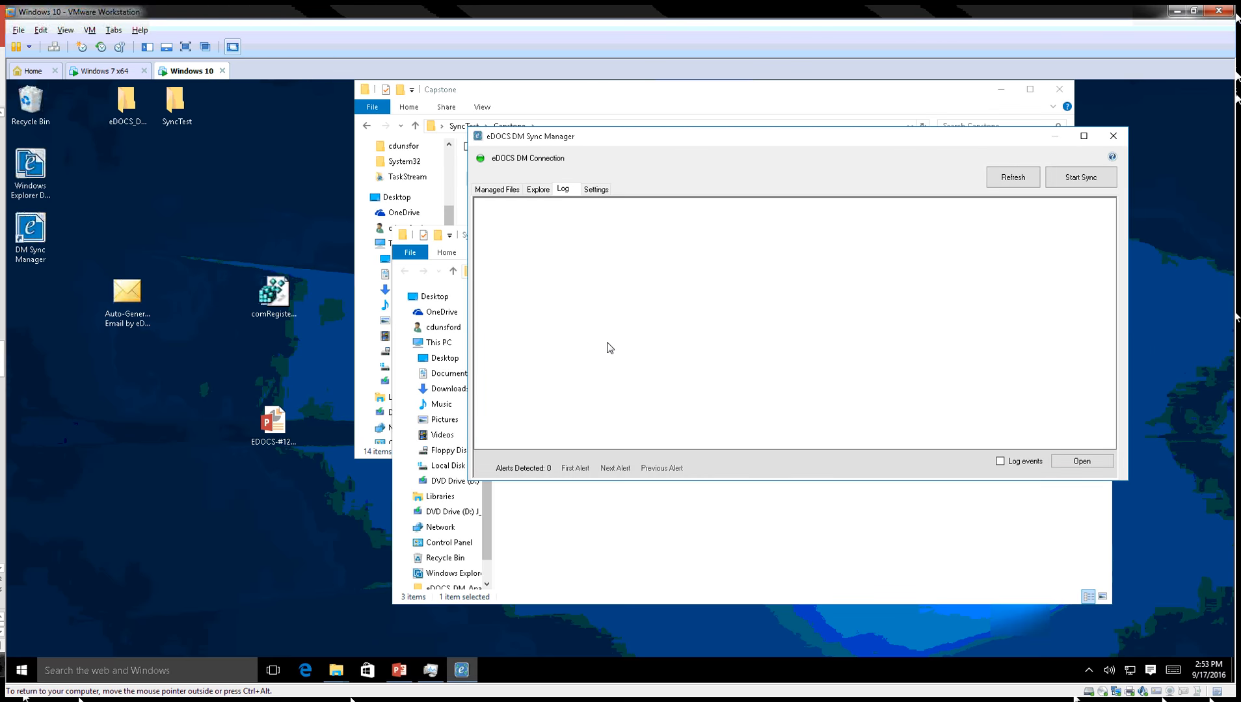
{"action": "left_click", "coordinate": [1020, 475]}
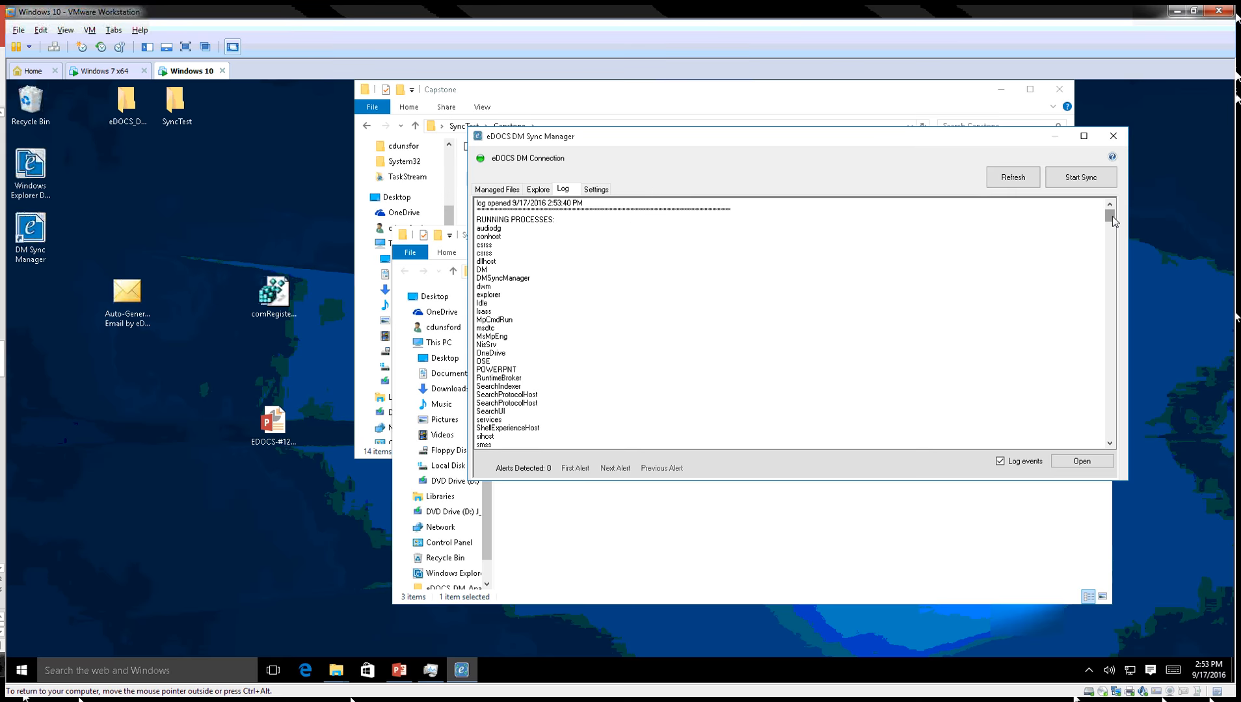
{"action": "left_click_drag", "start_coordinate": [1112, 216], "coordinate": [1106, 322]}
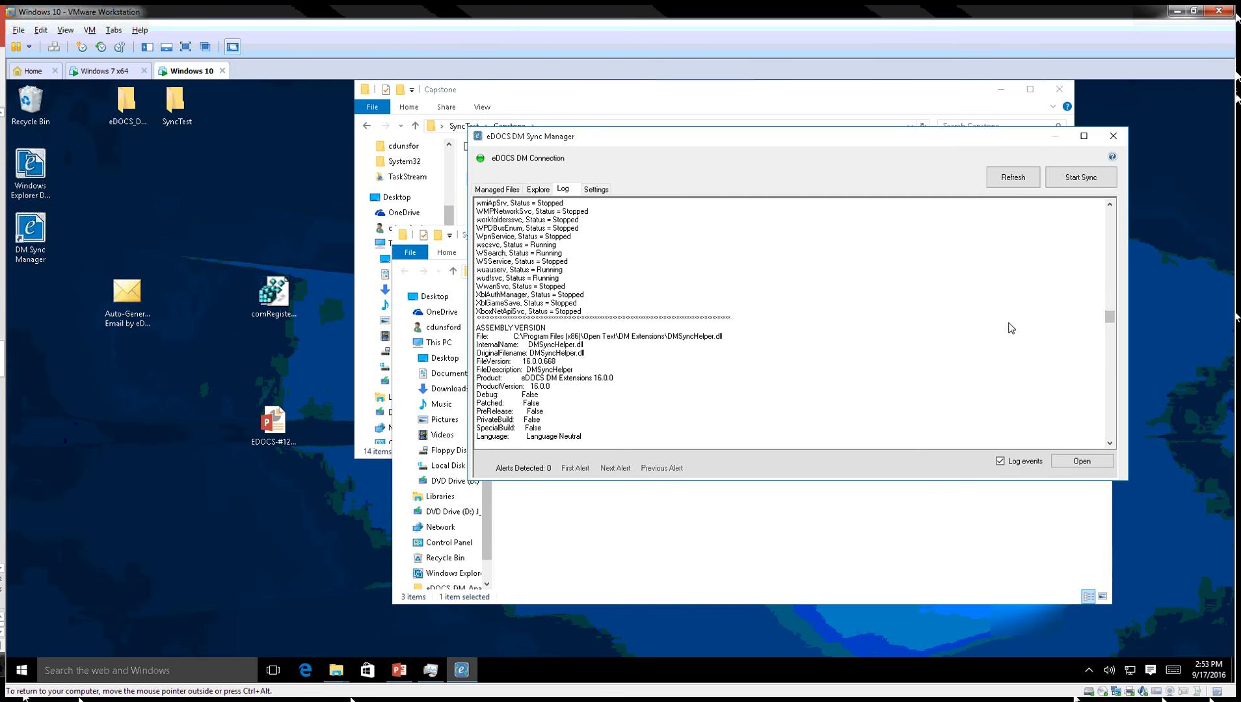
{"action": "left_click_drag", "start_coordinate": [1112, 317], "coordinate": [1069, 449]}
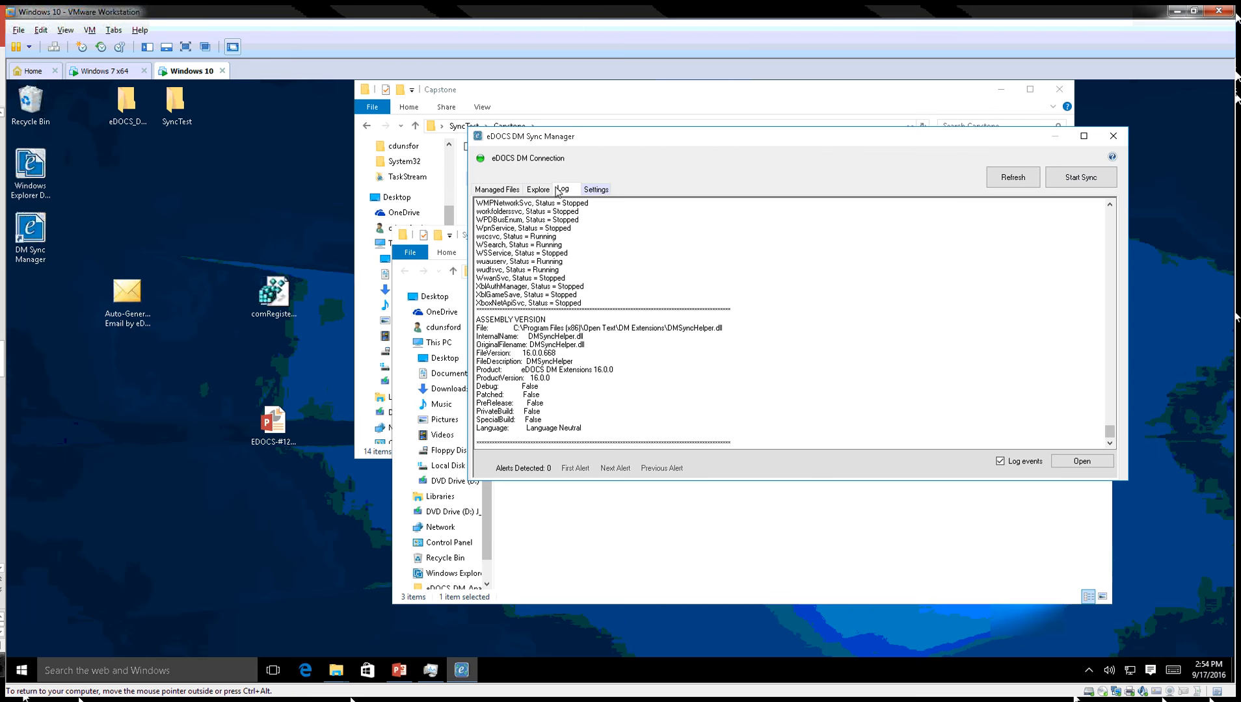
{"action": "left_click", "coordinate": [504, 189]}
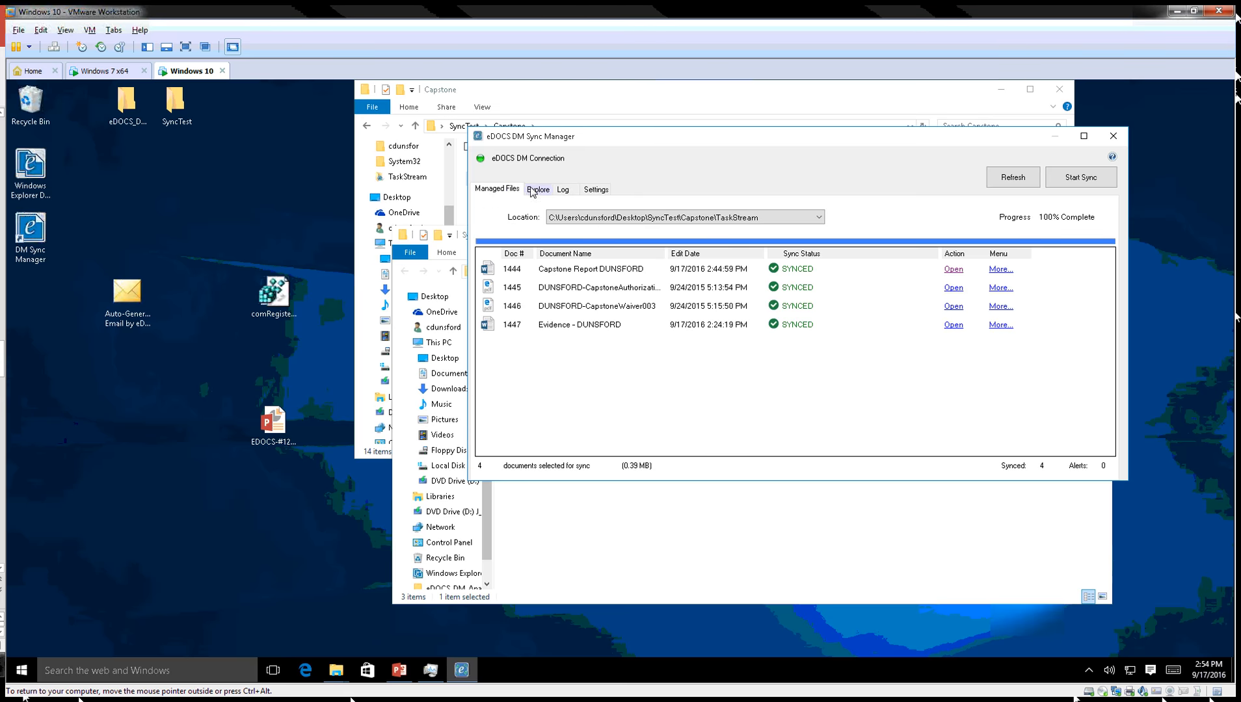
{"action": "left_click", "coordinate": [541, 191]}
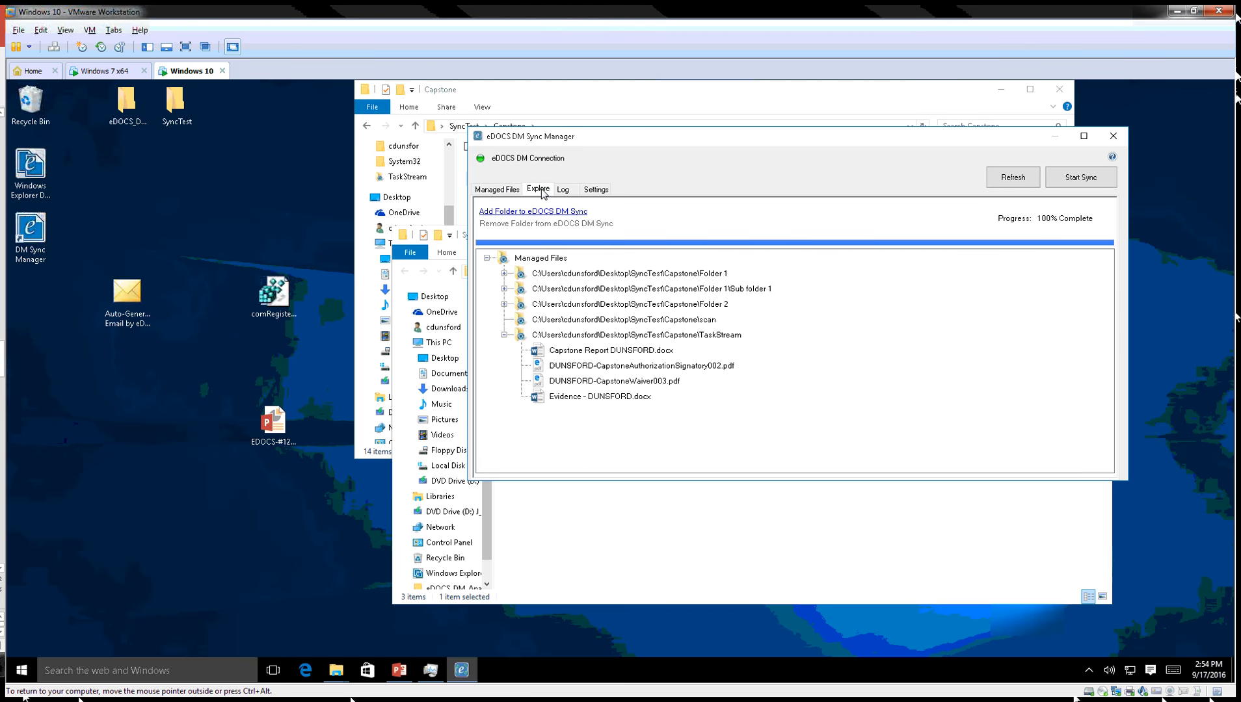
{"action": "left_click", "coordinate": [505, 190]}
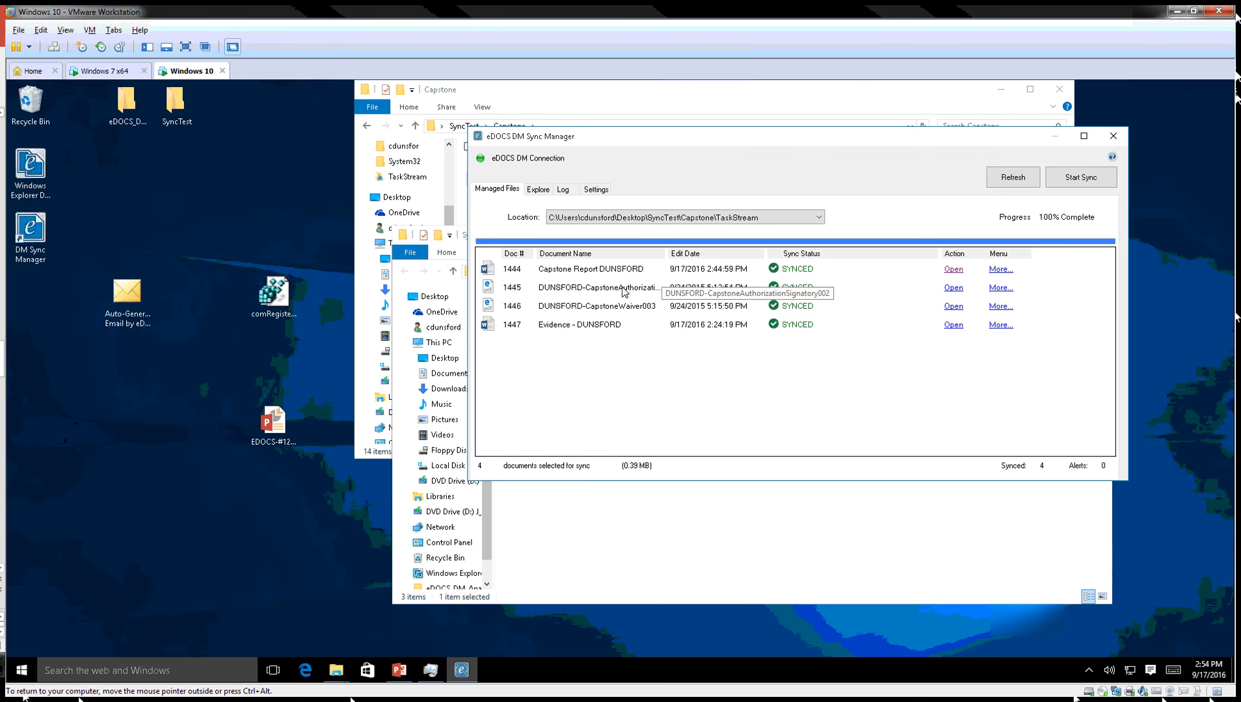
{"action": "left_click", "coordinate": [953, 287]}
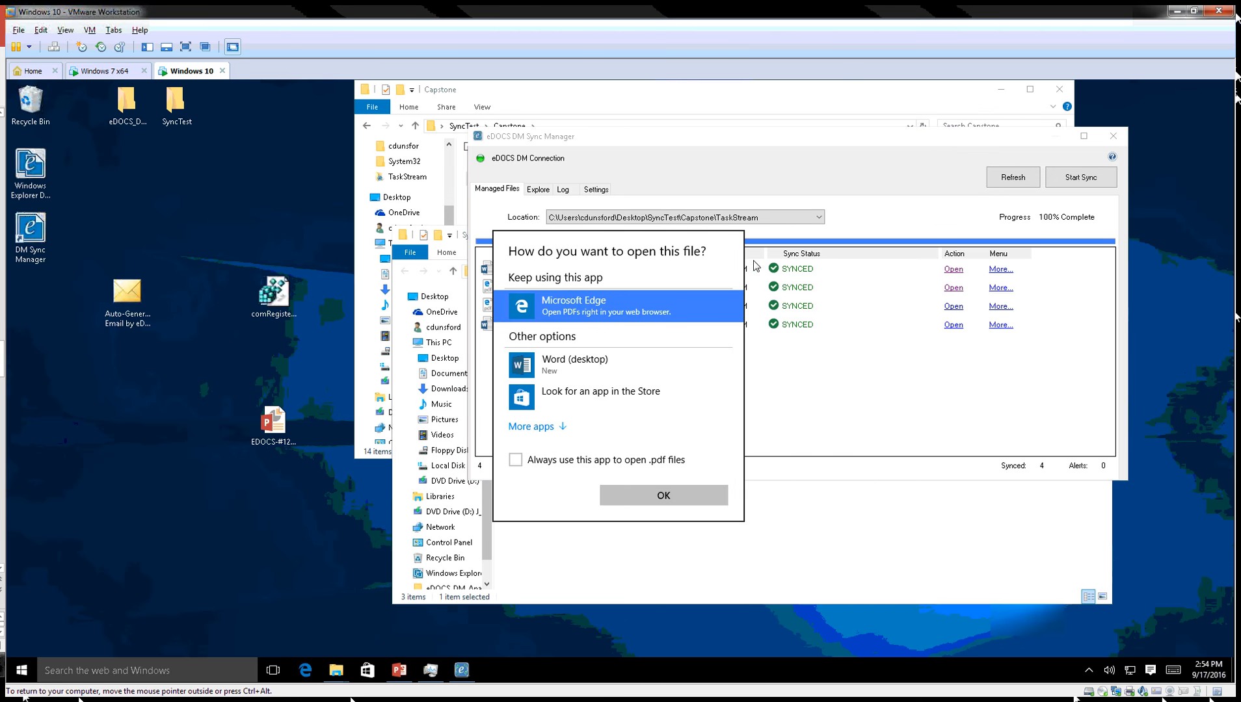
{"action": "left_click", "coordinate": [663, 496]}
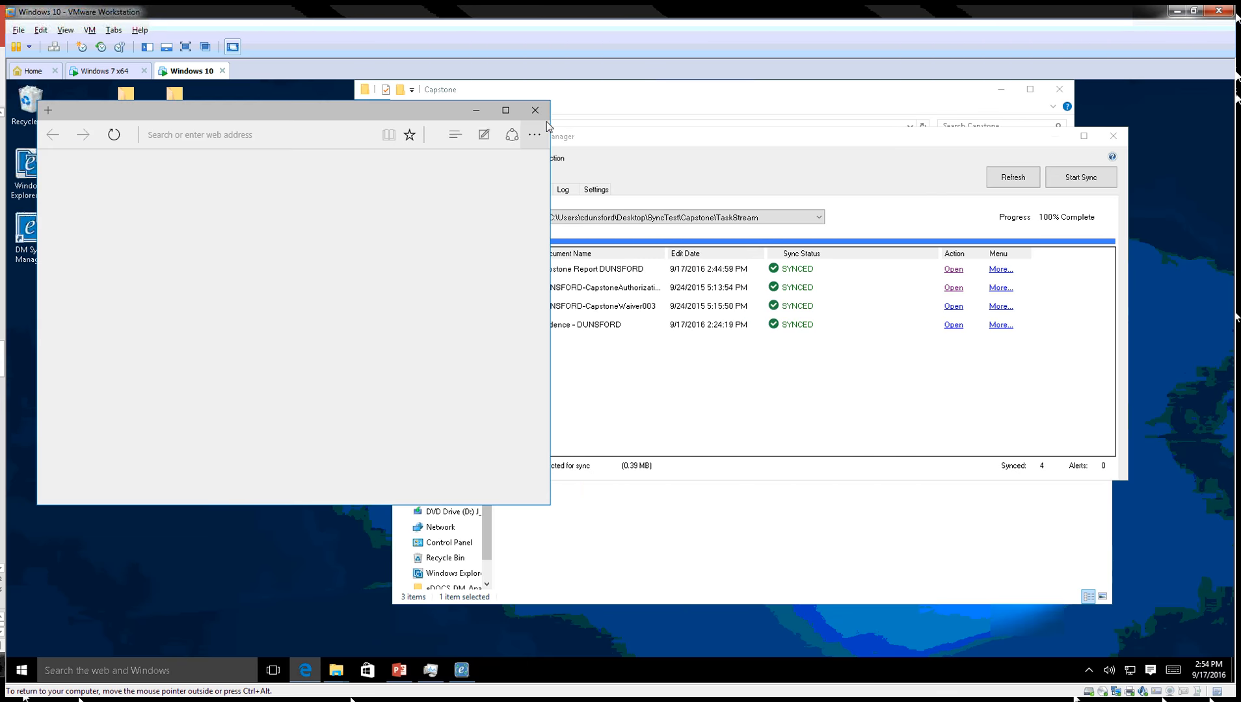
{"action": "left_click", "coordinate": [535, 109]}
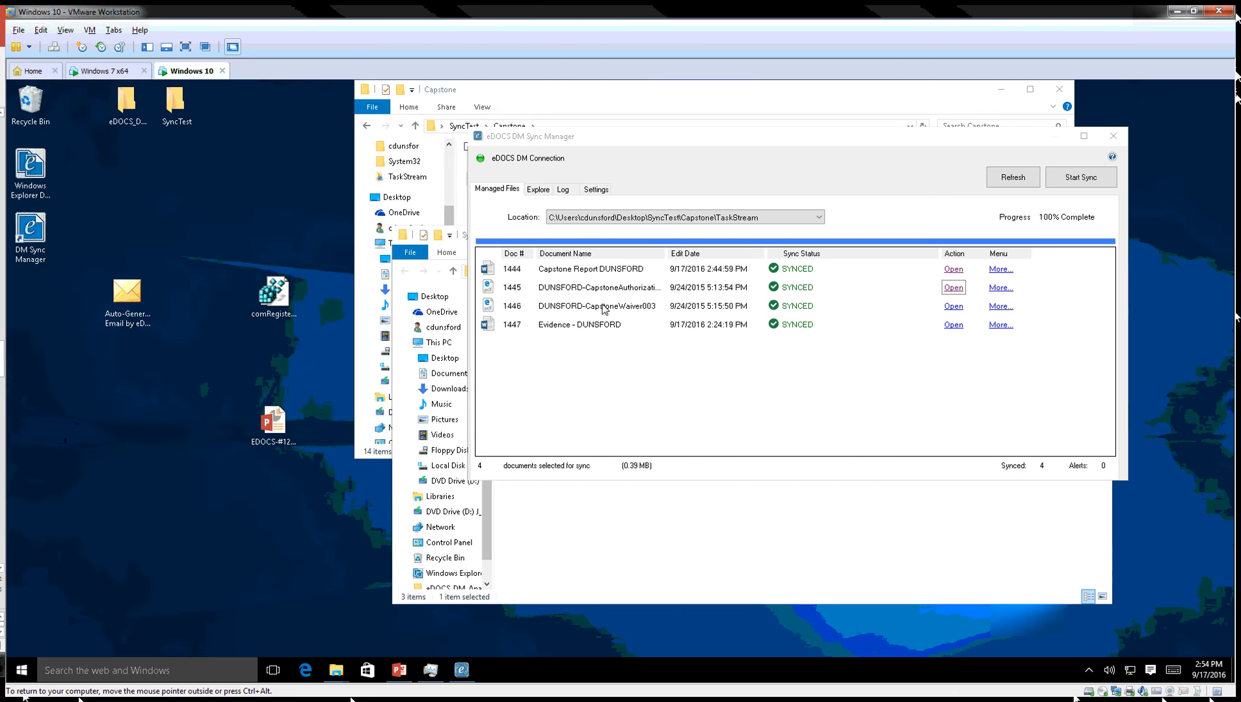
{"action": "left_click", "coordinate": [583, 325]}
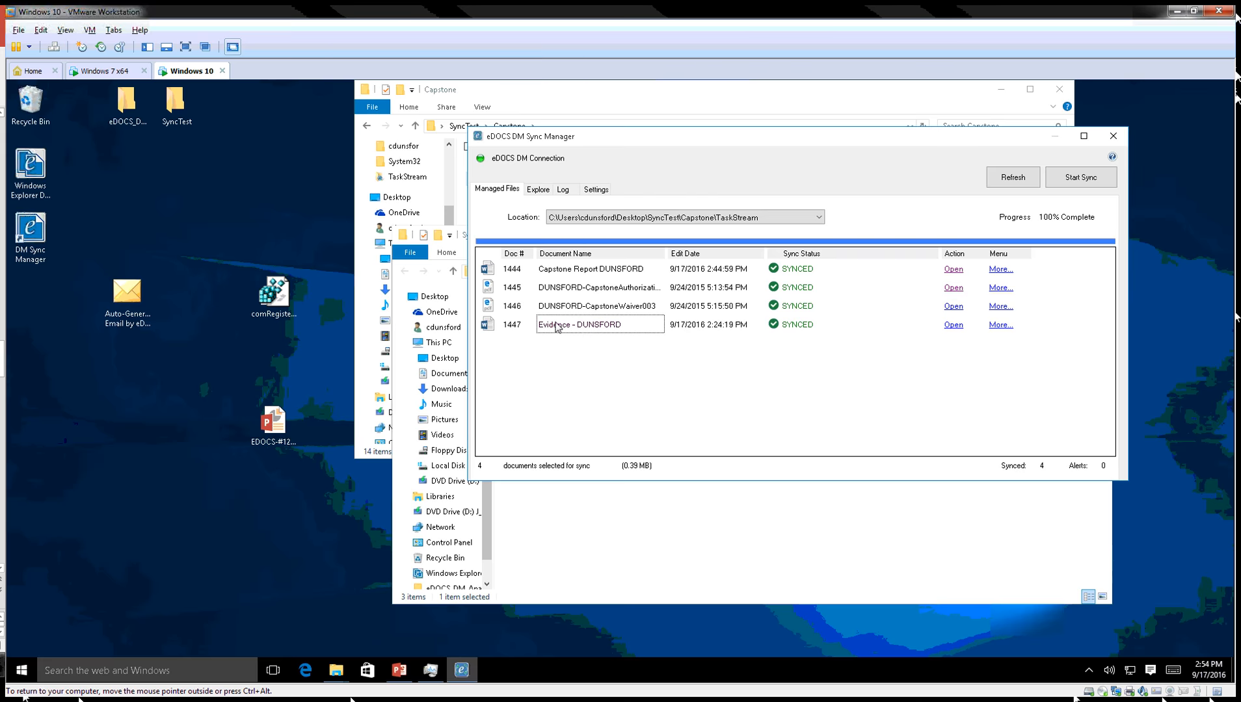
Add a 'Test' line atop Evidence - DUNSFORD (doc 1447), save, close Word and refresh.
{"action": "left_click", "coordinate": [954, 325]}
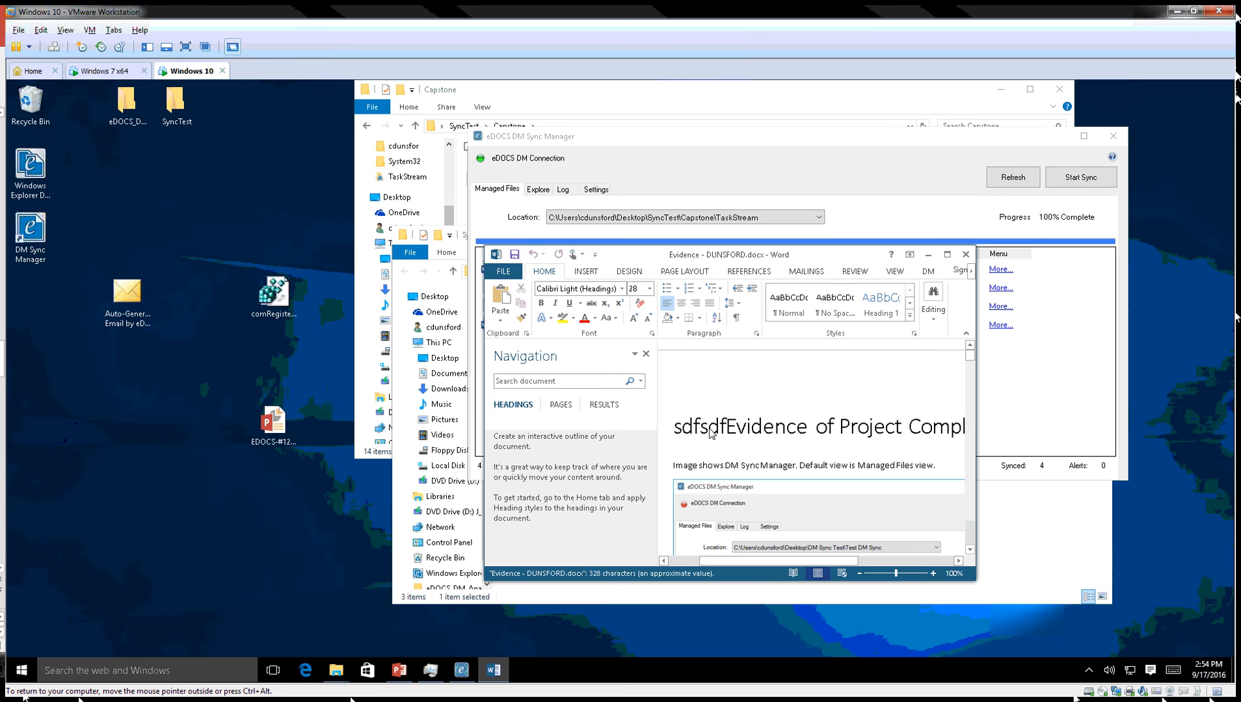
{"action": "type", "text": "Test"}
{"action": "key", "text": "Return"}
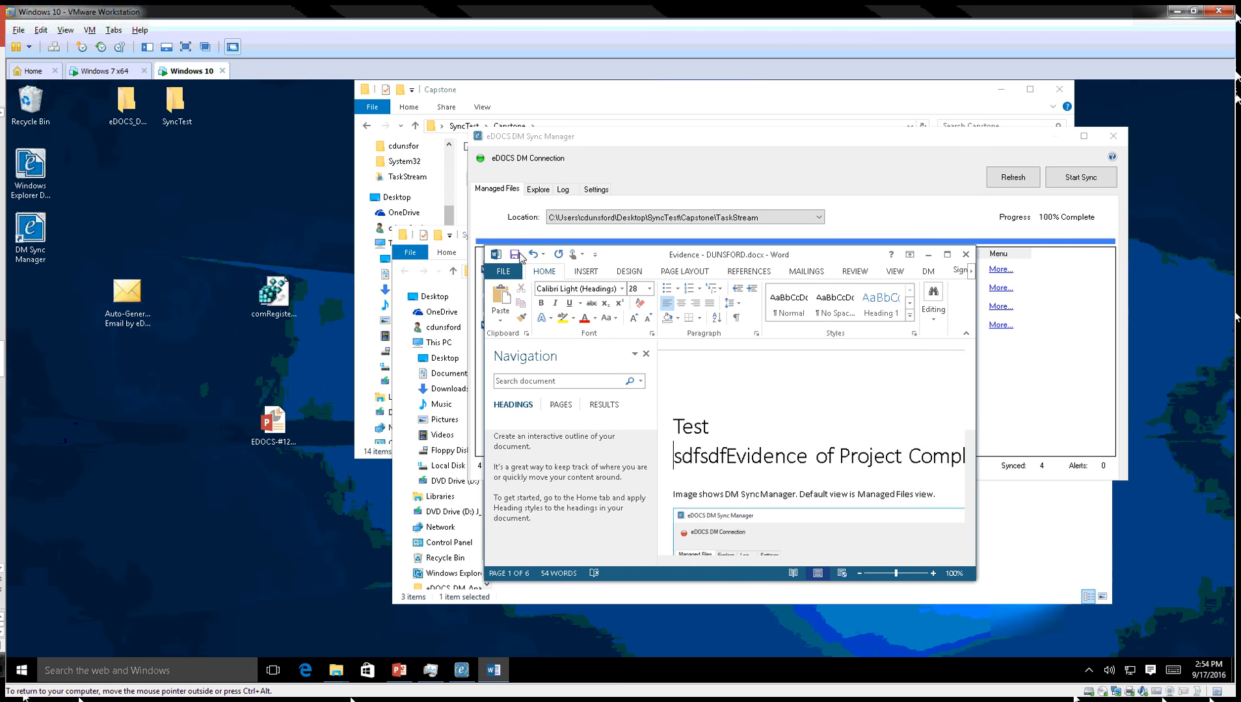
{"action": "left_click", "coordinate": [517, 253]}
{"action": "left_click", "coordinate": [965, 255]}
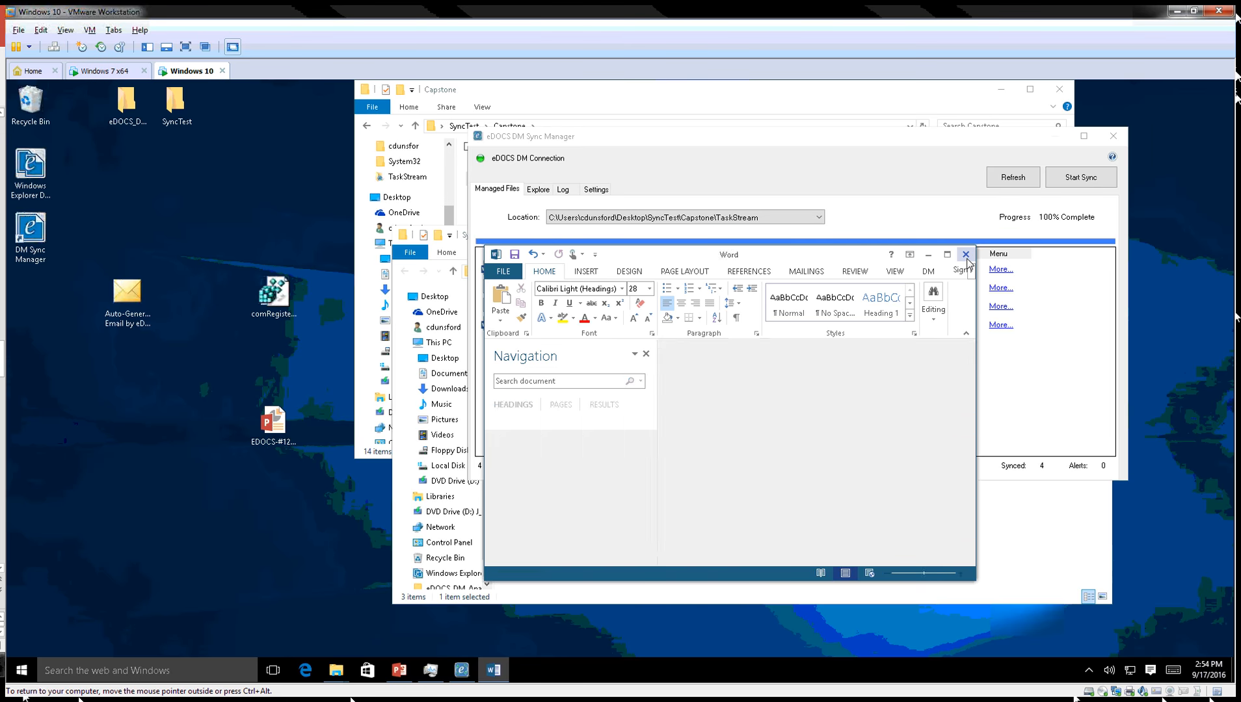
{"action": "left_click", "coordinate": [1013, 179]}
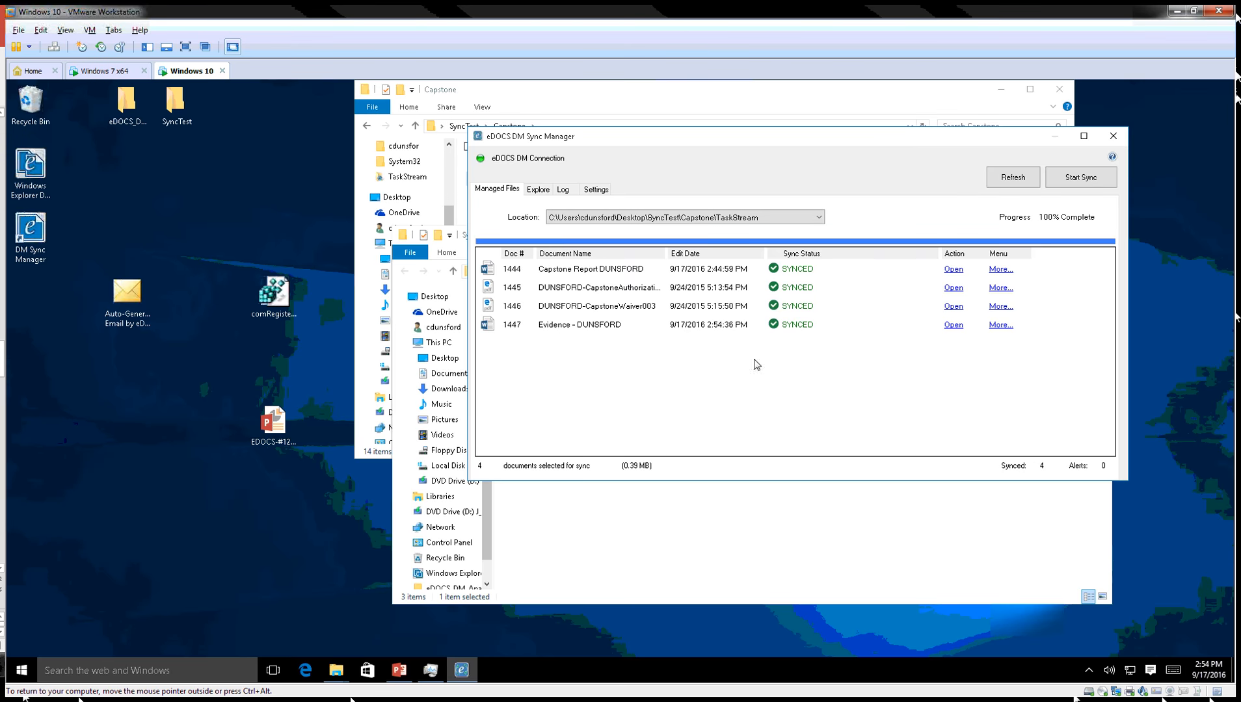
{"action": "left_click", "coordinate": [564, 189]}
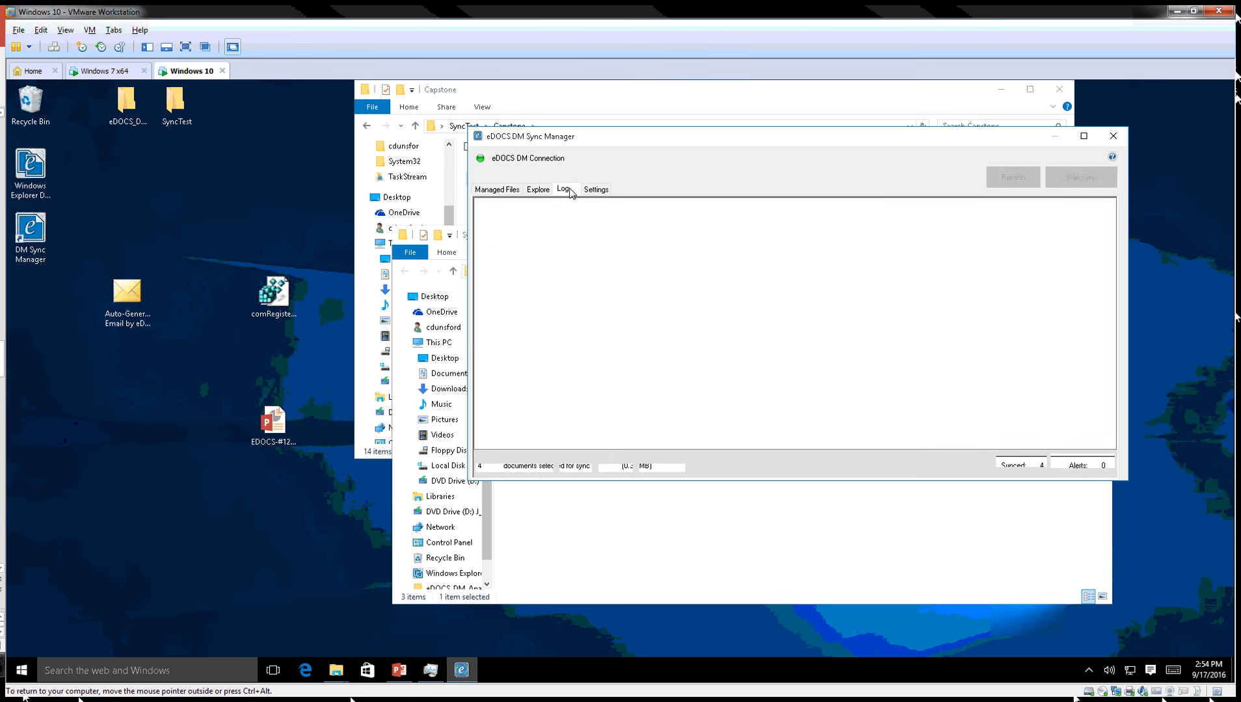
{"action": "left_click_drag", "start_coordinate": [1110, 218], "coordinate": [1105, 424]}
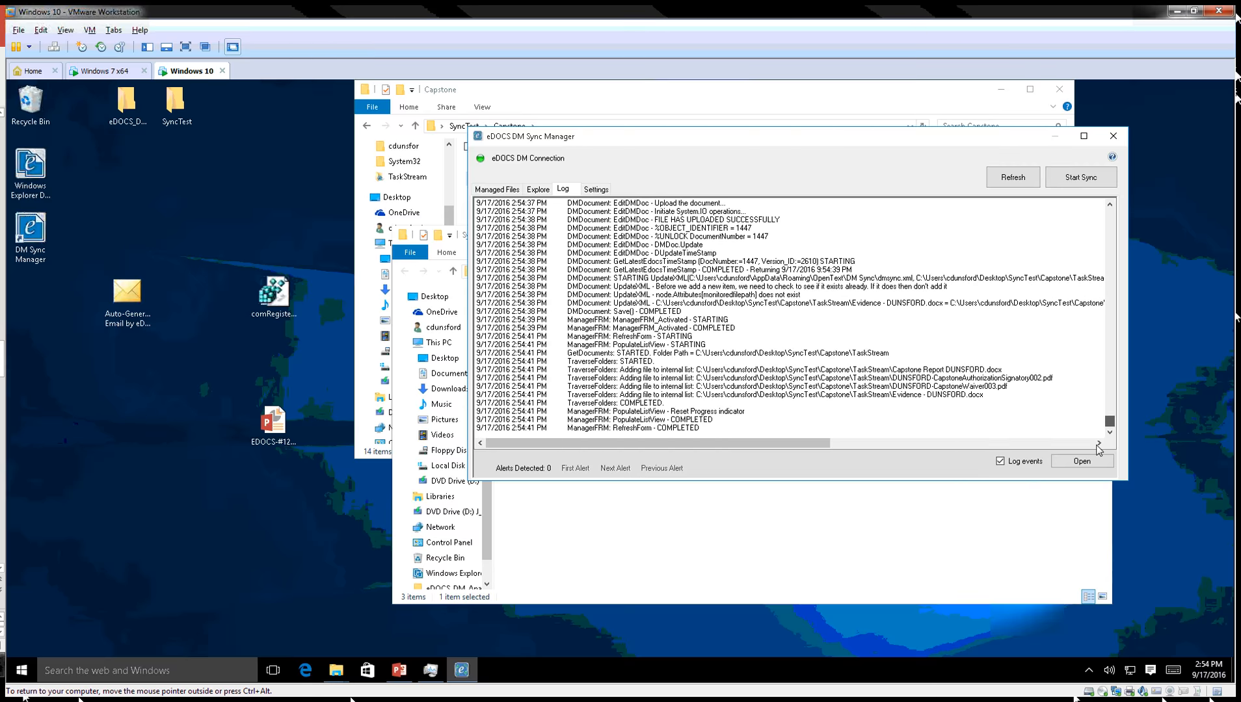
{"action": "left_click", "coordinate": [817, 310]}
{"action": "scroll", "coordinate": [816, 310], "scroll_direction": "up", "scroll_amount": 5}
{"action": "left_click", "coordinate": [723, 272]}
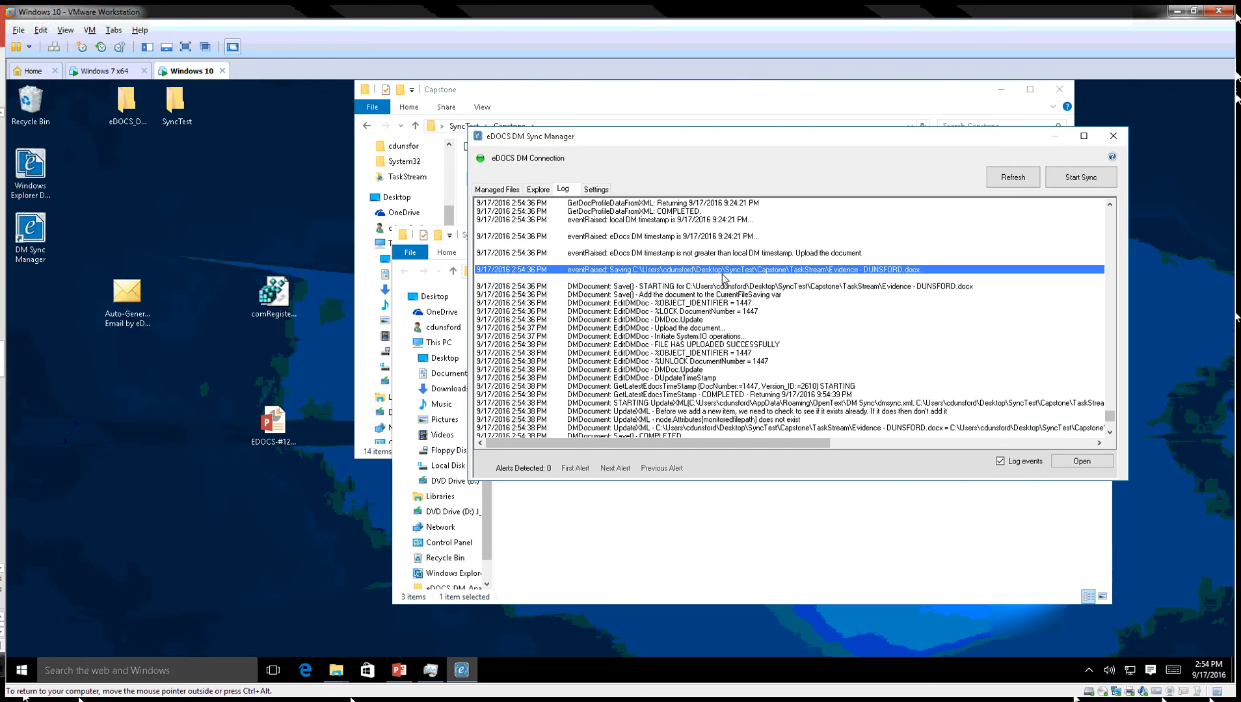
{"action": "scroll", "coordinate": [691, 286], "scroll_direction": "down", "scroll_amount": 2}
{"action": "left_click", "coordinate": [690, 285]}
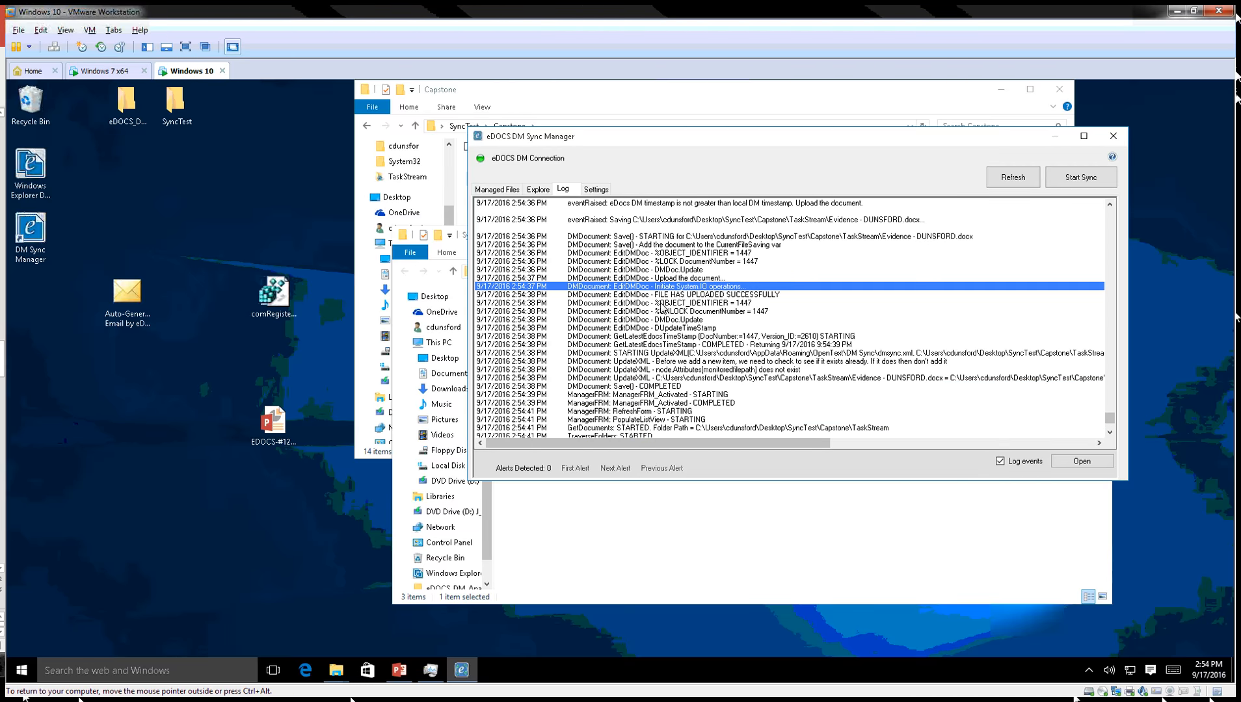
{"action": "left_click", "coordinate": [662, 303]}
{"action": "scroll", "coordinate": [683, 286], "scroll_direction": "down", "scroll_amount": 2}
{"action": "left_click", "coordinate": [682, 279]}
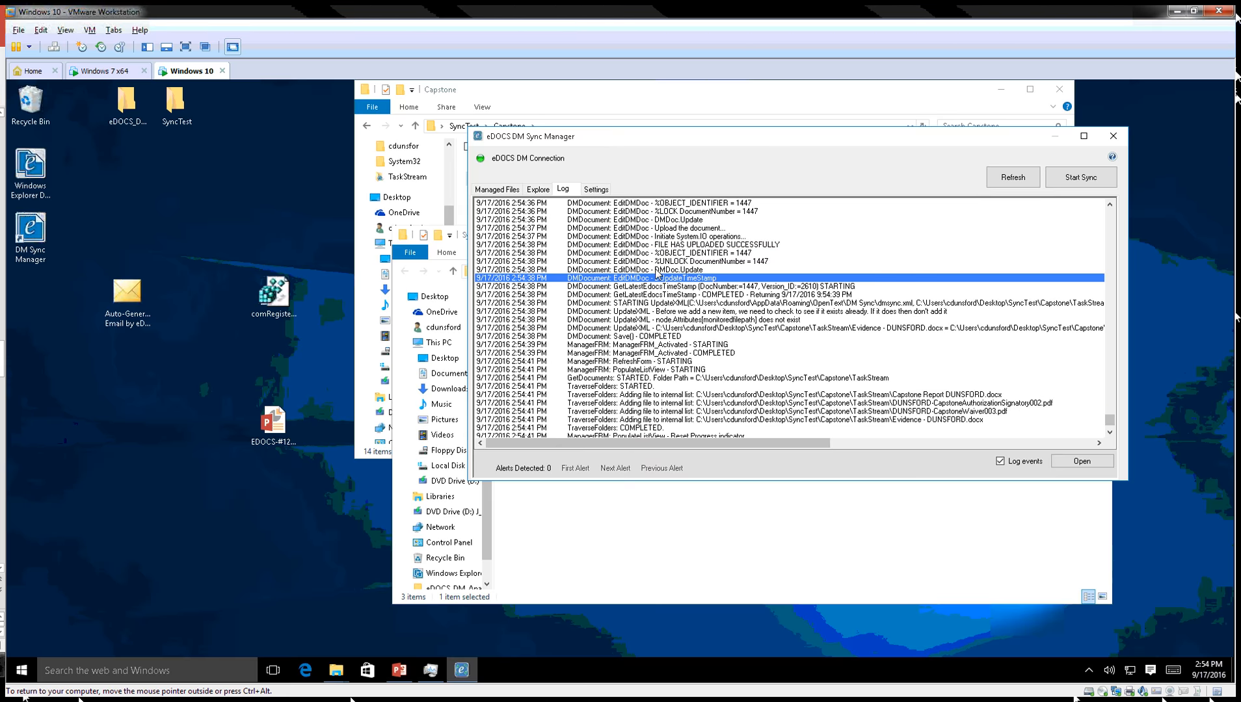
{"action": "left_click", "coordinate": [663, 271]}
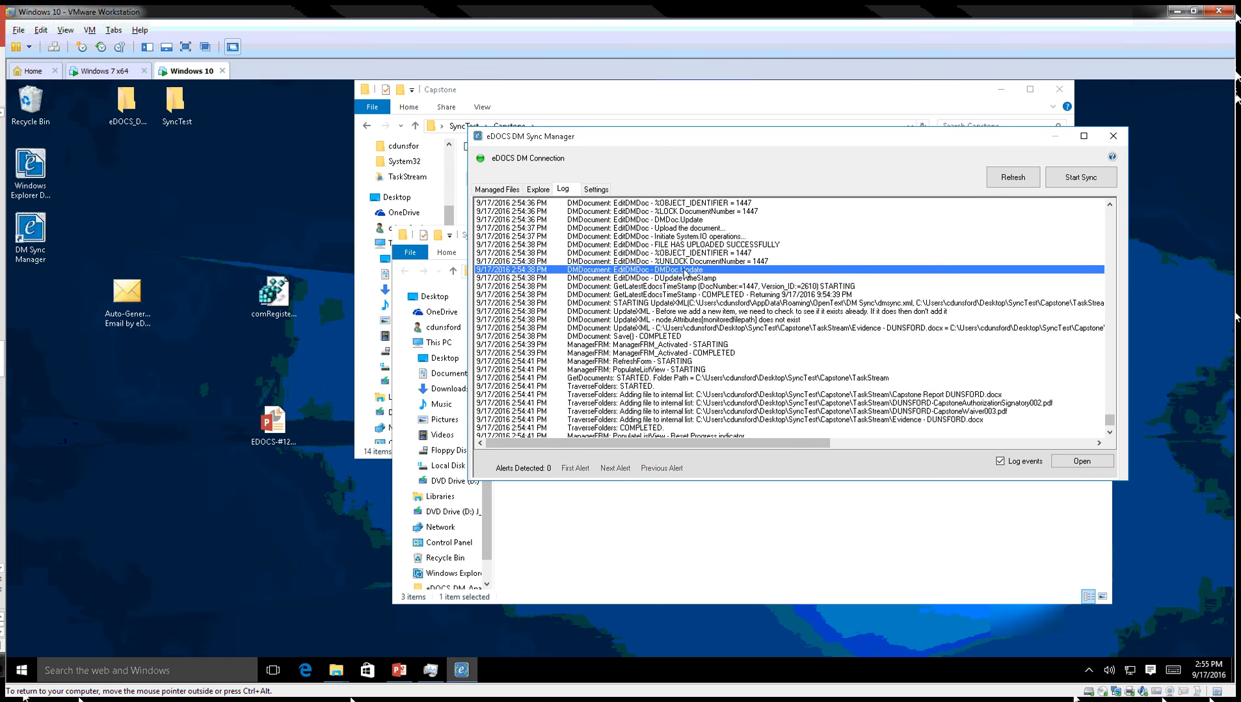
{"action": "left_click", "coordinate": [712, 278]}
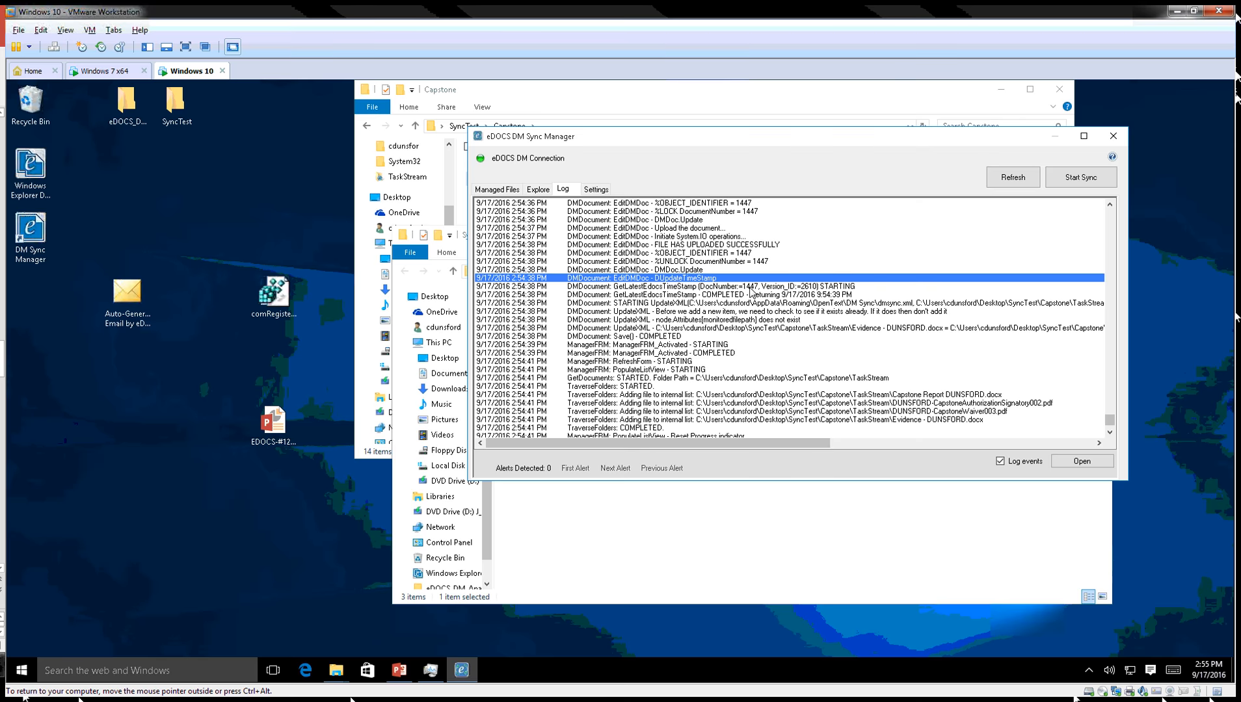
{"action": "left_click", "coordinate": [751, 286]}
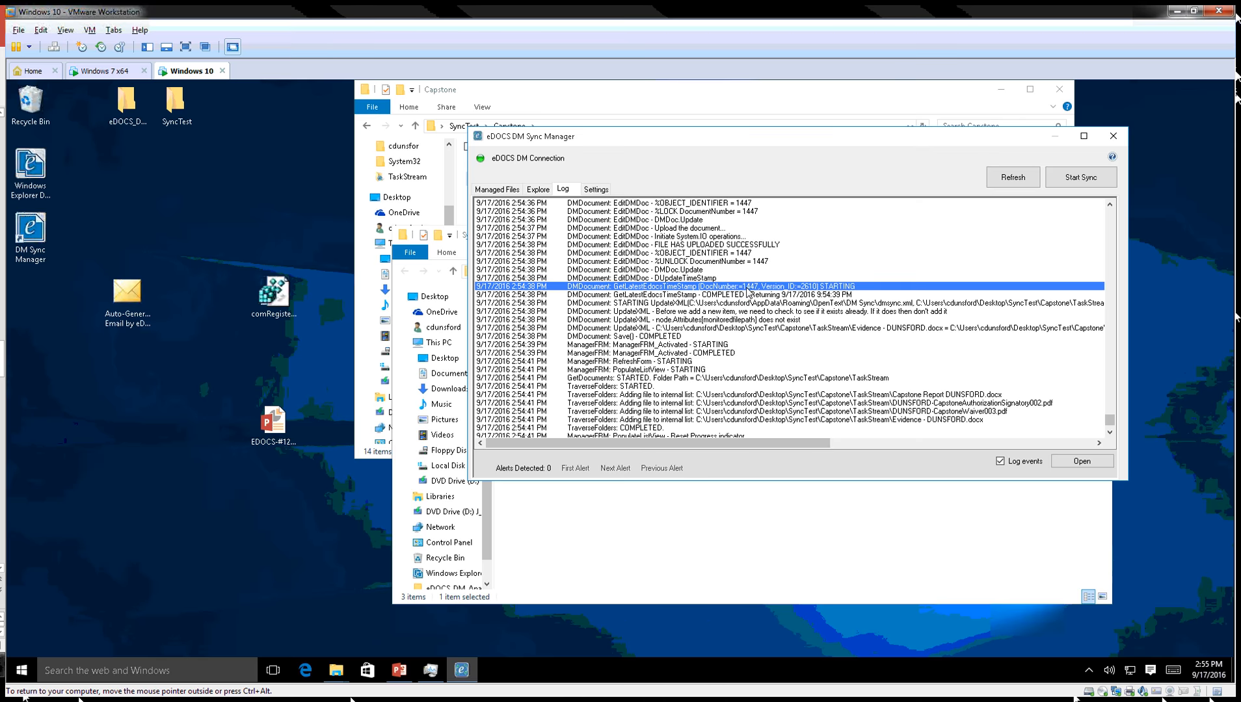
{"action": "left_click", "coordinate": [708, 304]}
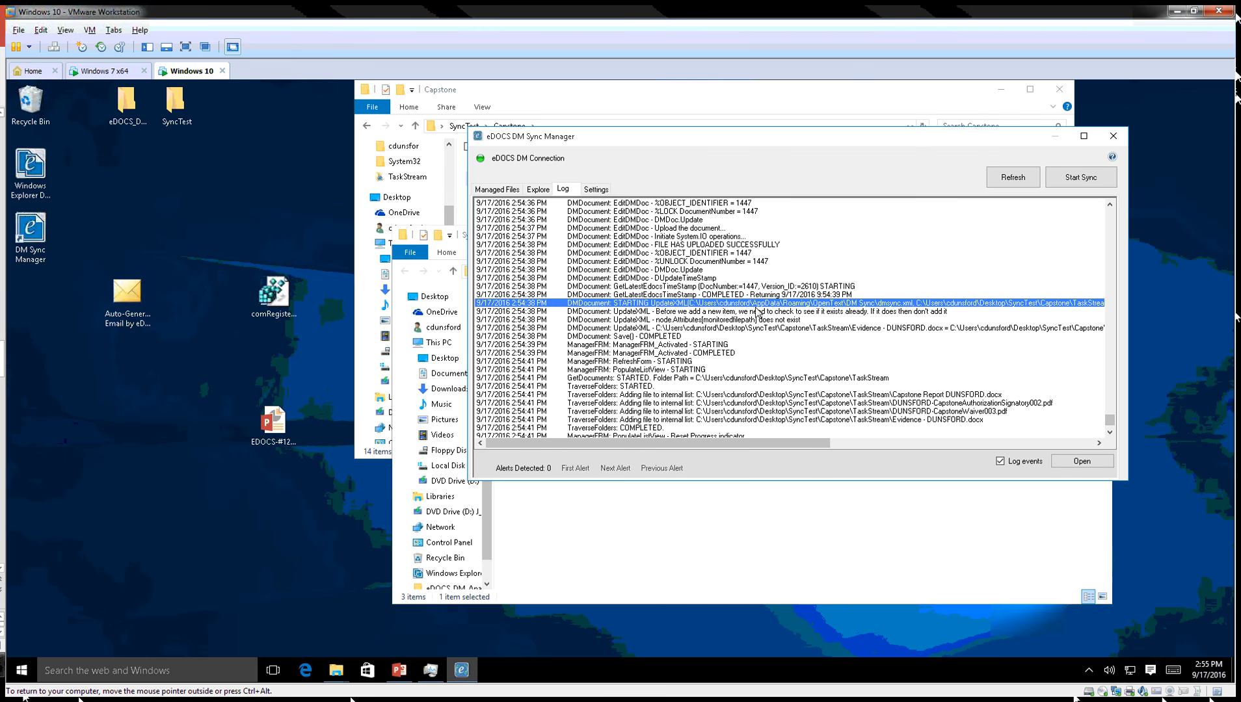
{"action": "left_click", "coordinate": [721, 328]}
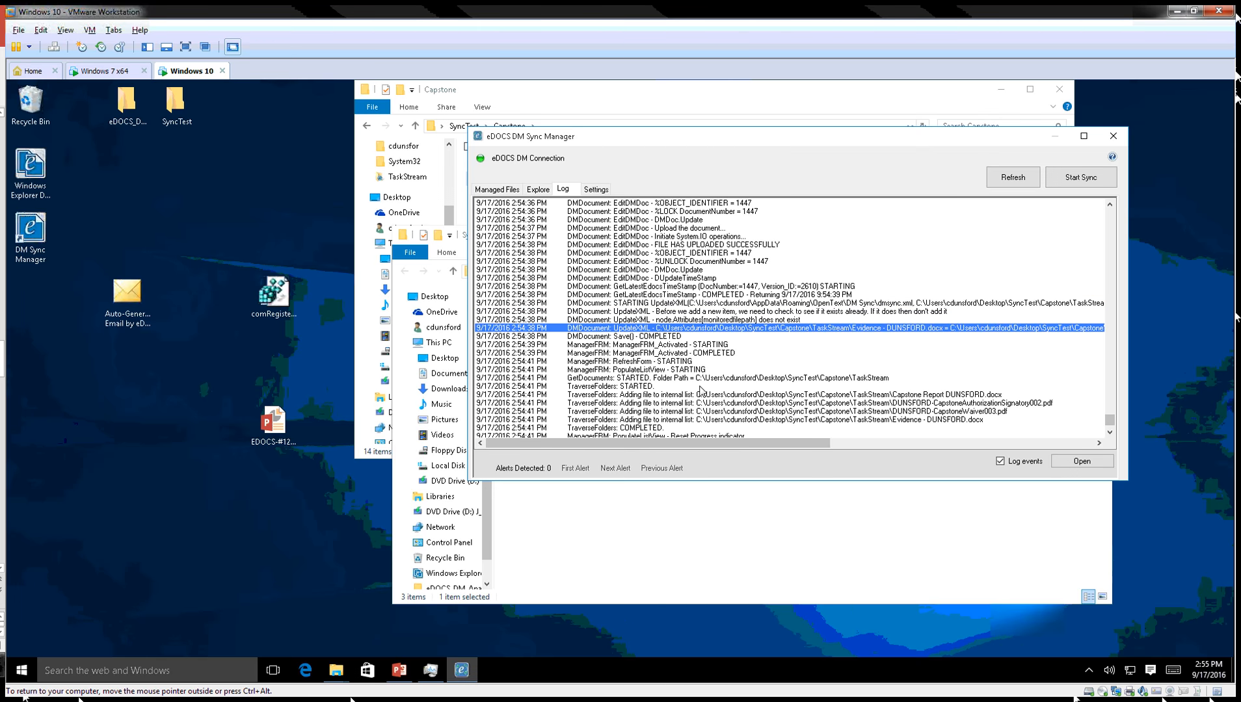
{"action": "left_click", "coordinate": [700, 387]}
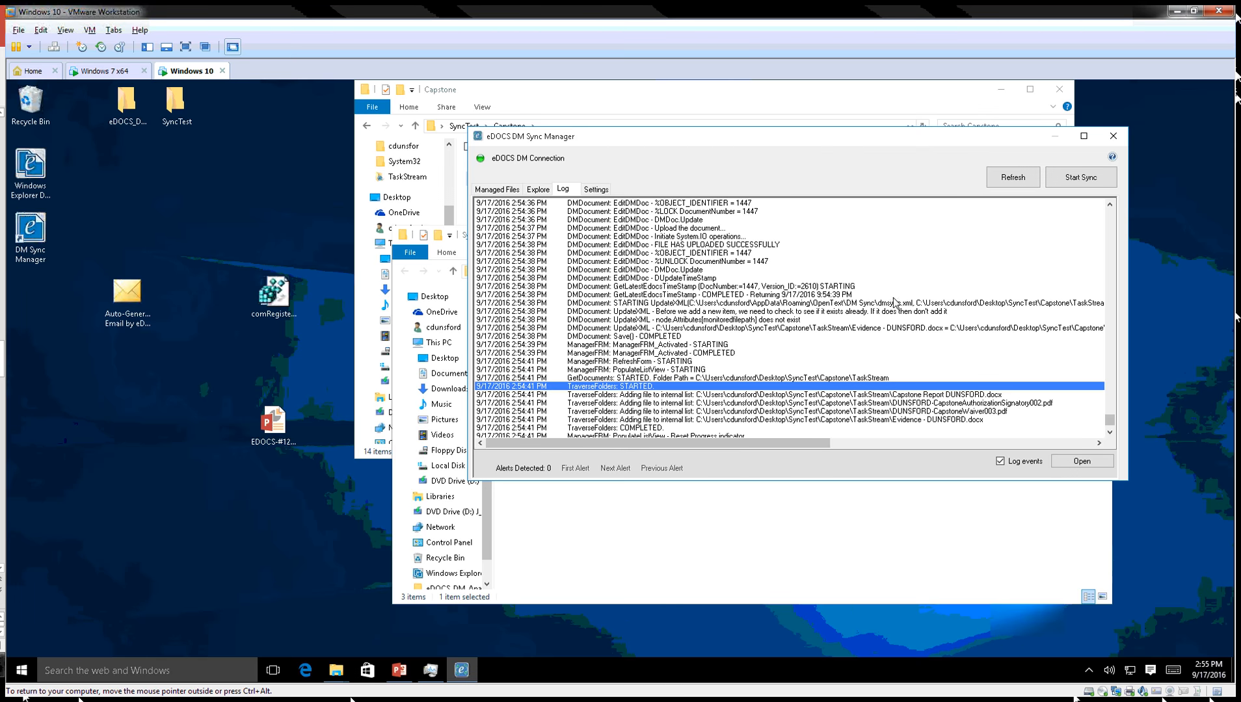
{"action": "key", "text": "ctrl+alt"}
Close DM Sync Manager and navigate the Capstone Explorer window to %appdata%.
{"action": "left_click", "coordinate": [1113, 136]}
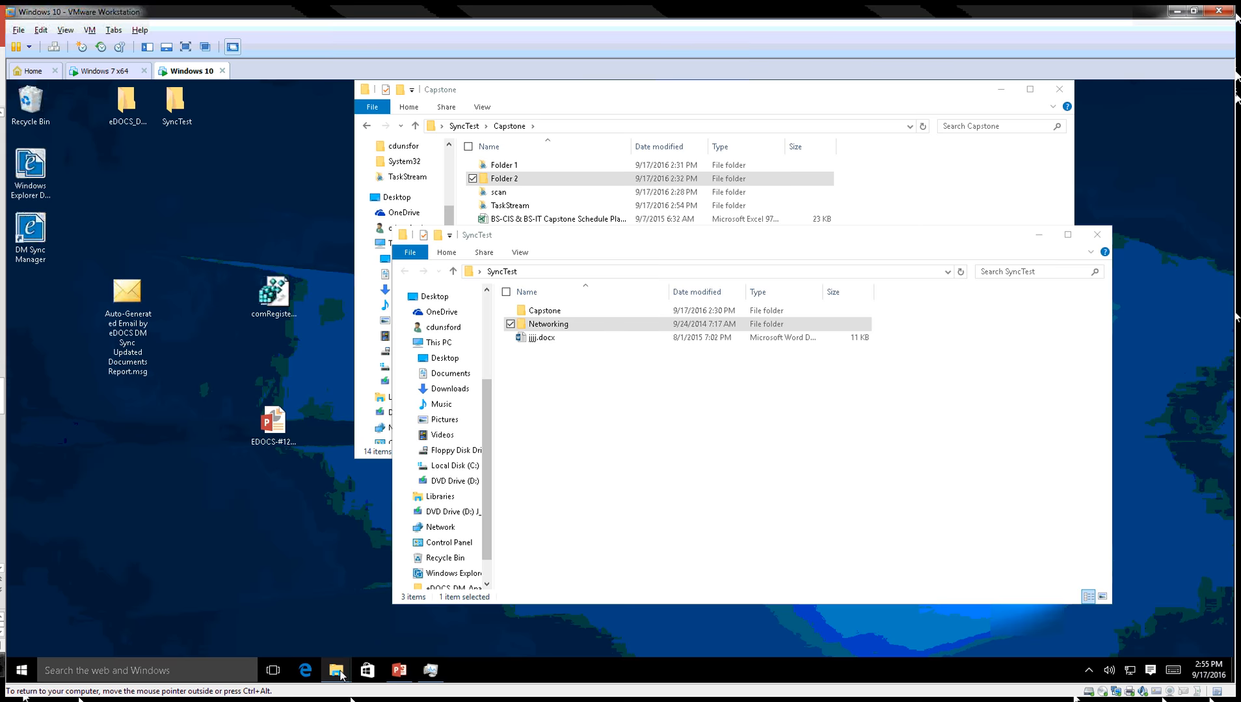
{"action": "mouse_move", "coordinate": [341, 674]}
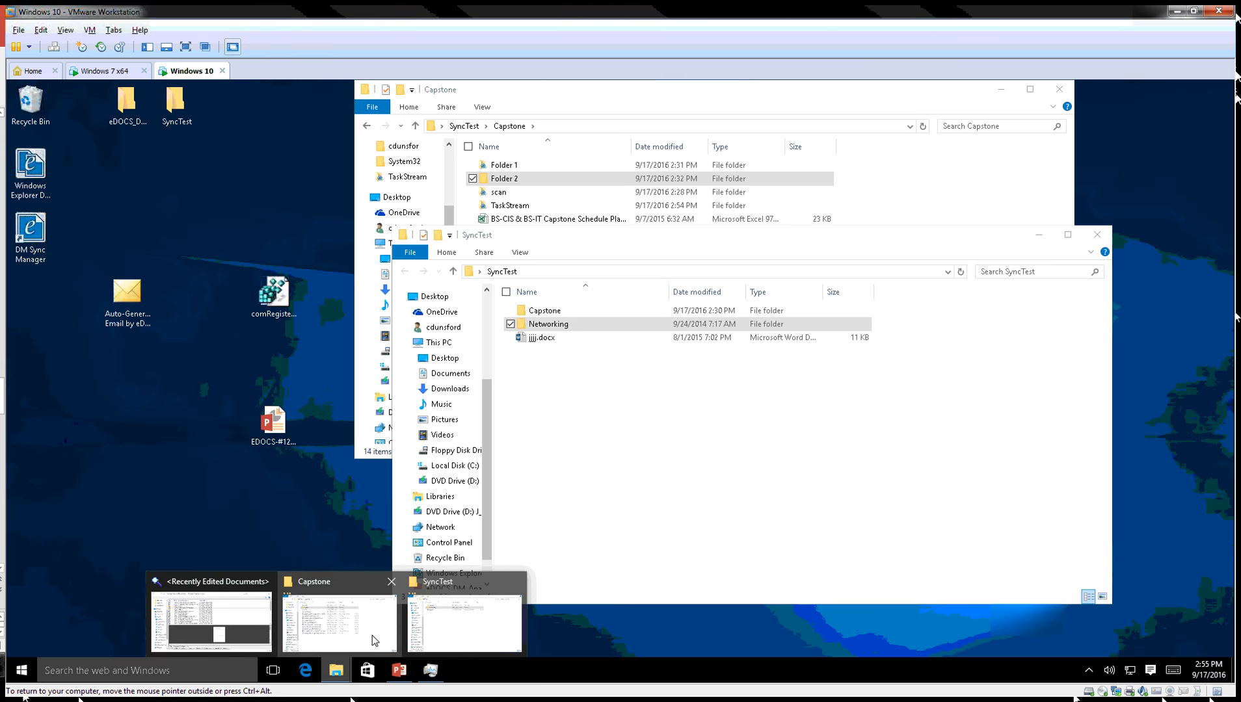
{"action": "left_click", "coordinate": [366, 615]}
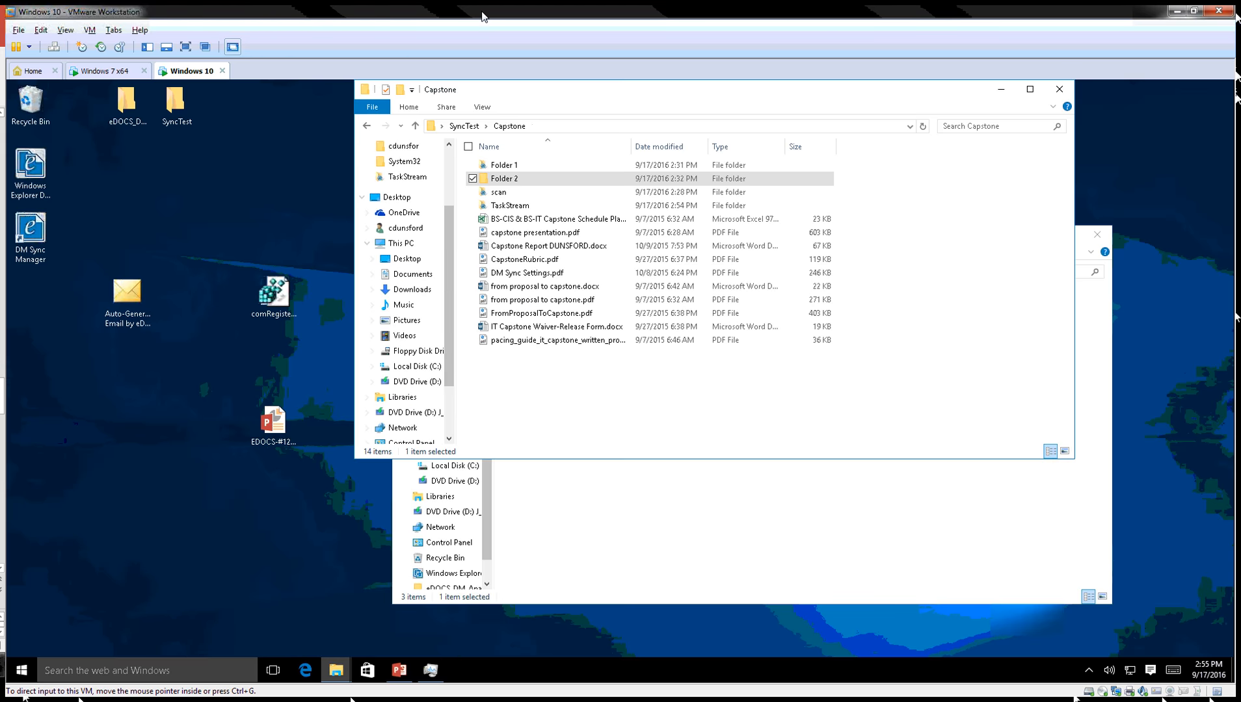
{"action": "left_click", "coordinate": [543, 127]}
{"action": "type", "text": "%appdat"}
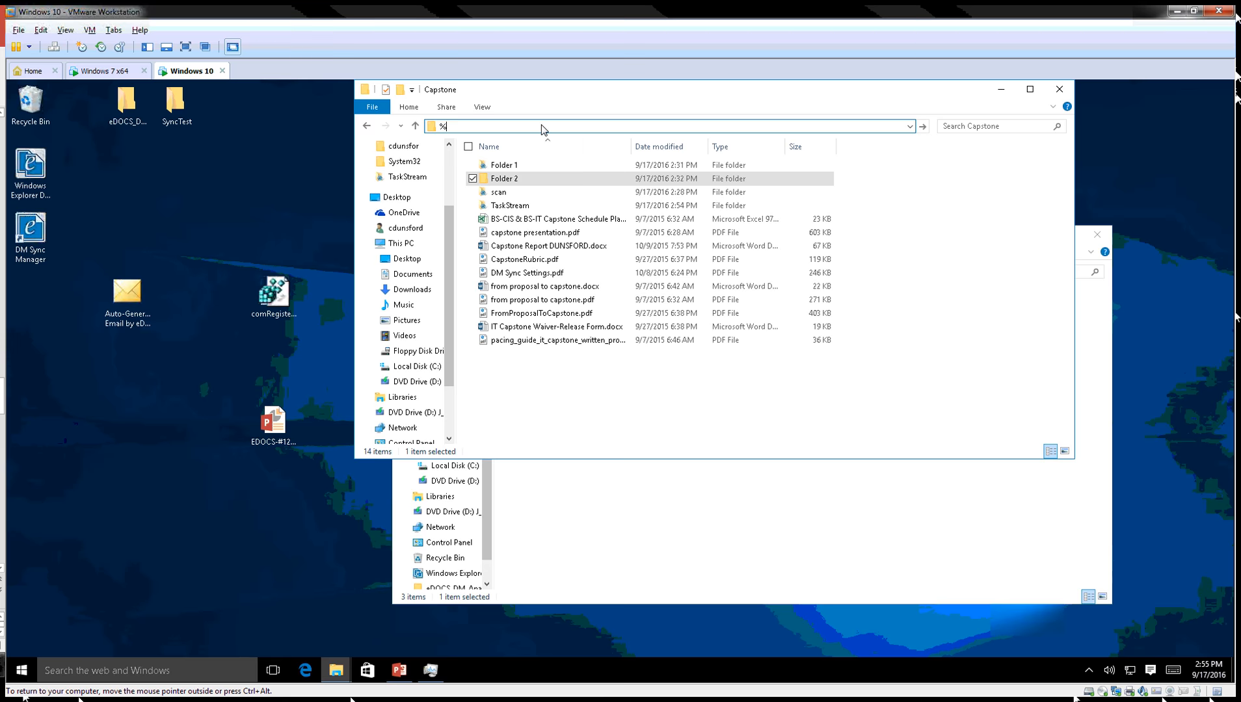
{"action": "type", "text": "%"}
{"action": "key", "text": "Return"}
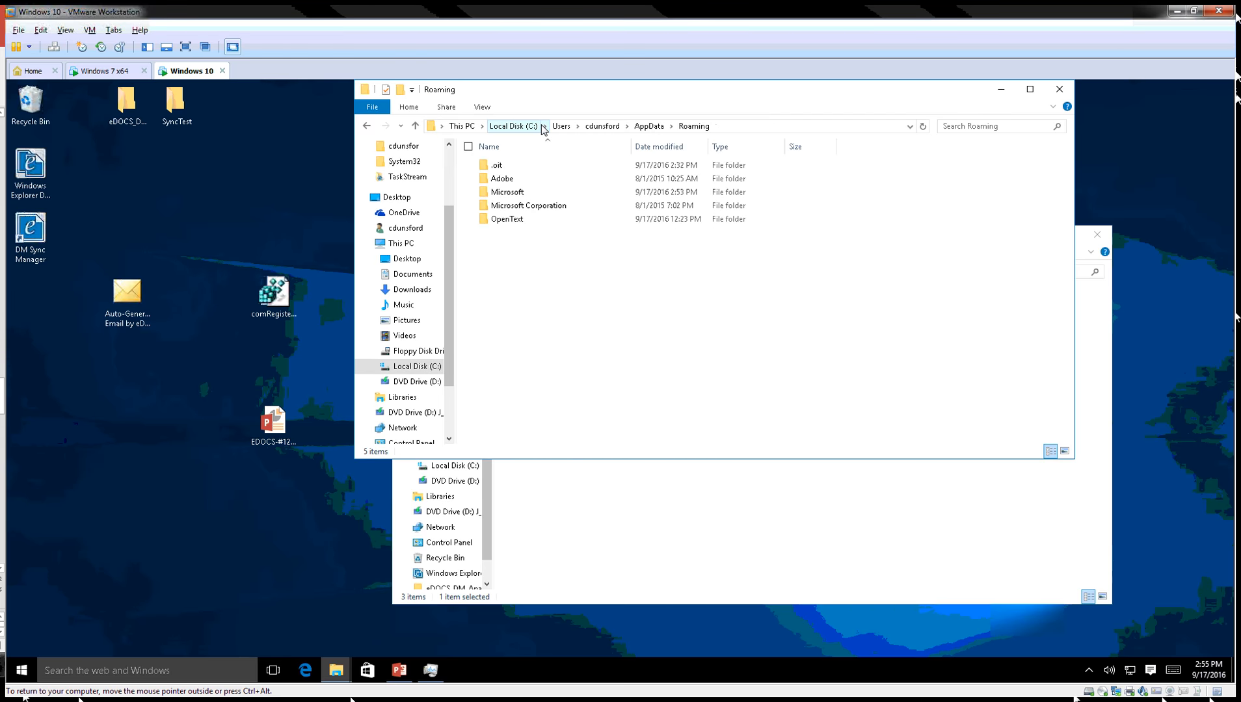
Open OpenText > DM Sync and bring up the context menu for dmsync.xml.
{"action": "double_click", "coordinate": [506, 219]}
{"action": "double_click", "coordinate": [510, 179]}
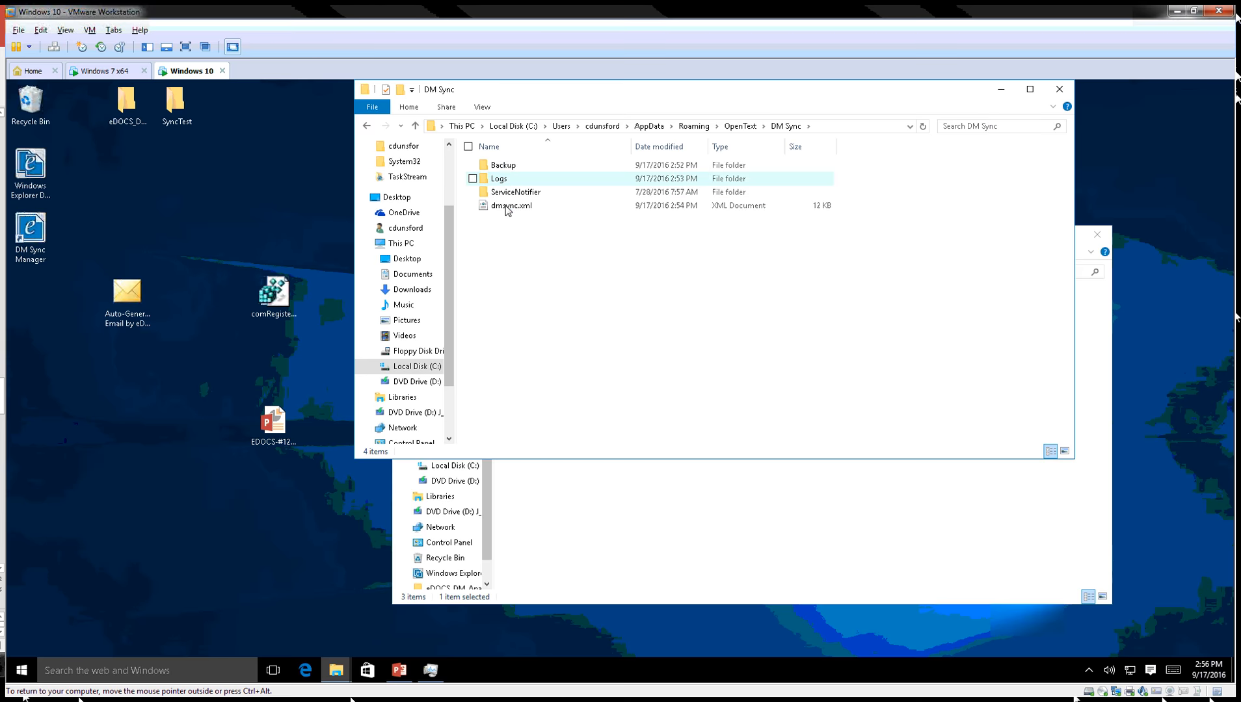
{"action": "left_click", "coordinate": [532, 206]}
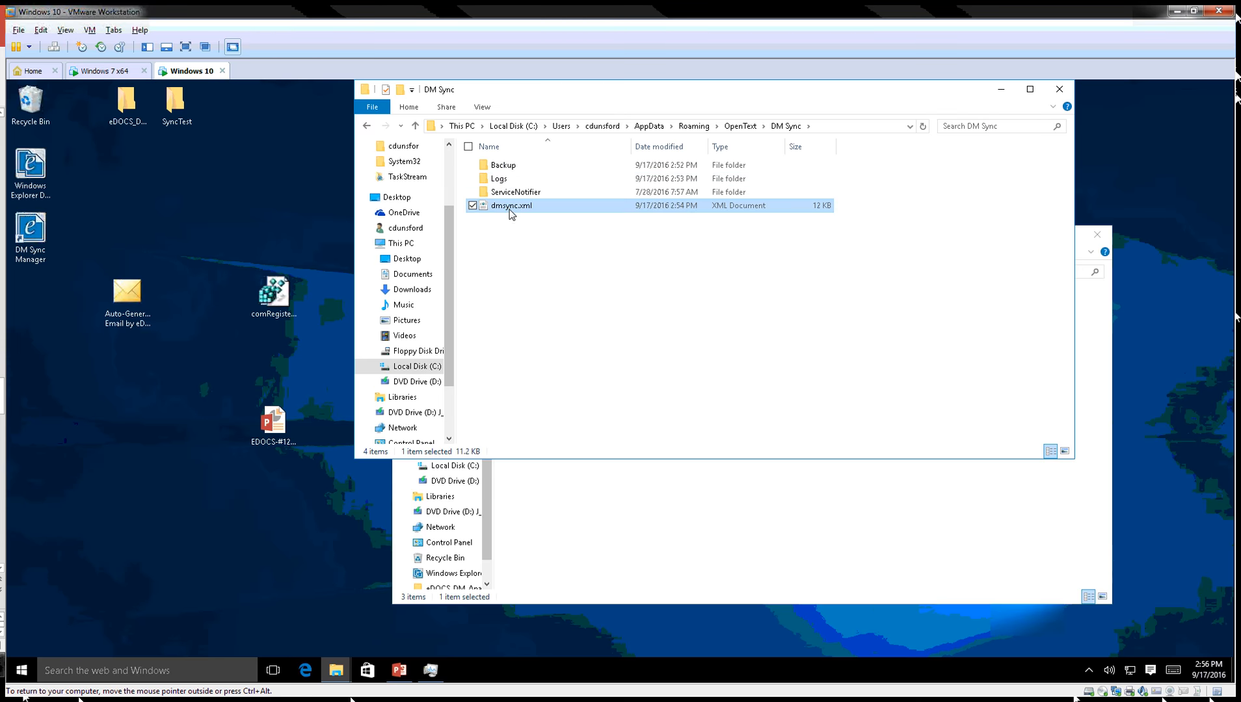
{"action": "right_click", "coordinate": [517, 215]}
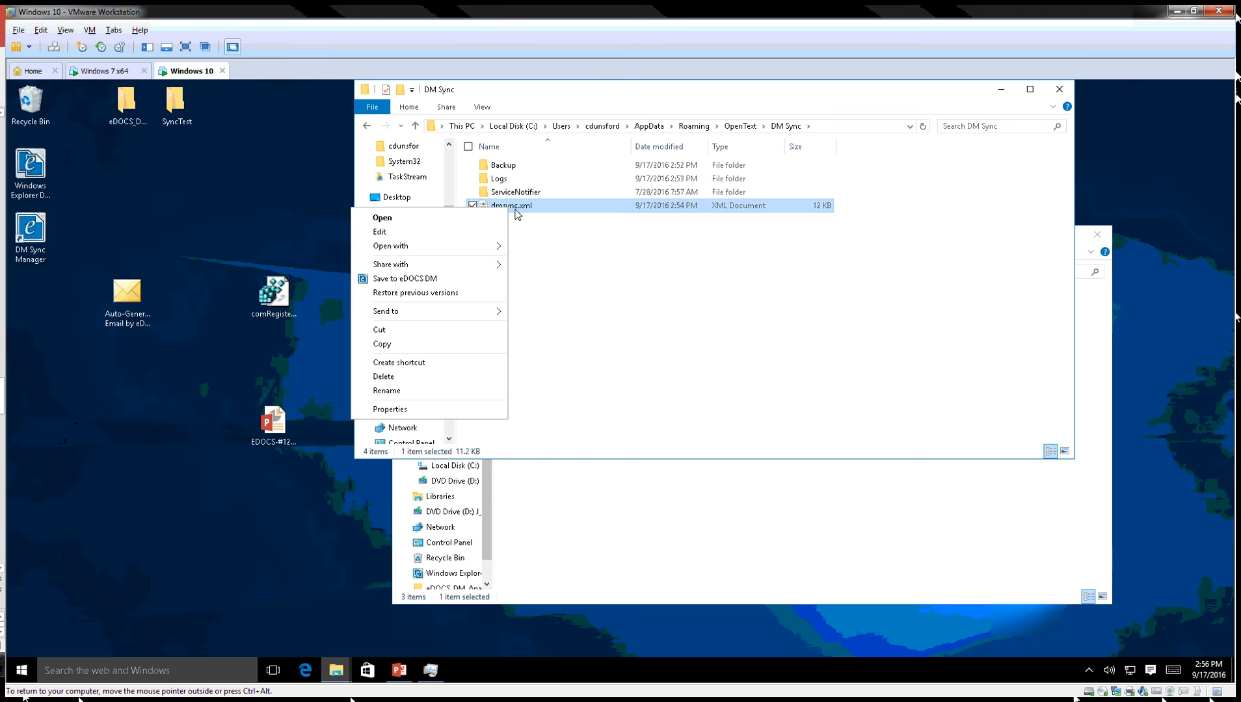
Open dmsync.xml maximized in Notepad and review the TaskStream folder's dst, DOCNAME and AUTHOR_ID attributes.
{"action": "left_click", "coordinate": [466, 233]}
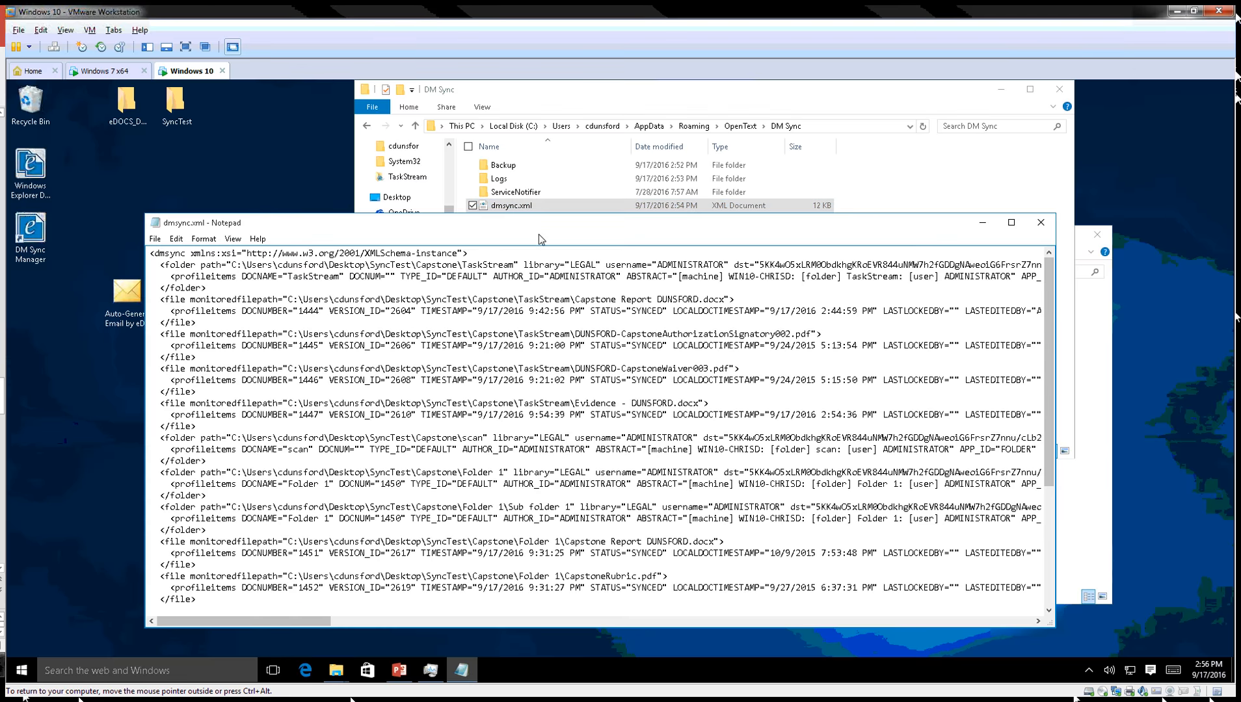
{"action": "double_click", "coordinate": [540, 232]}
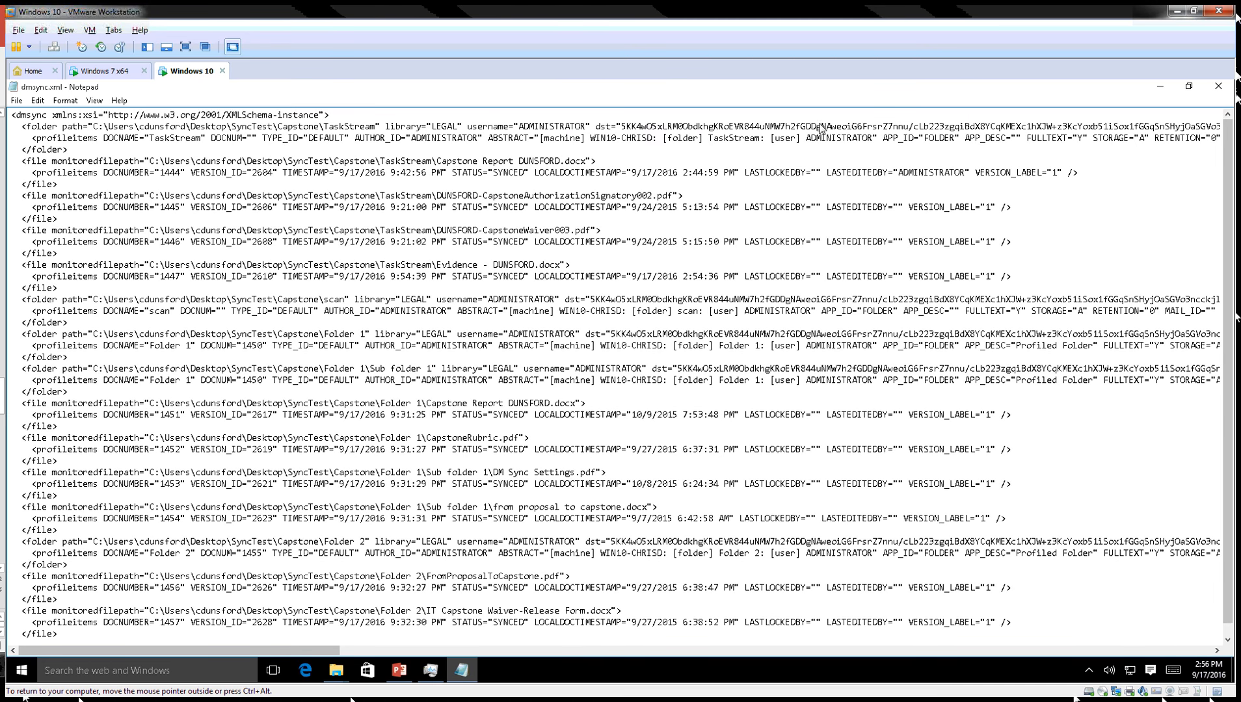
{"action": "left_click_drag", "start_coordinate": [620, 128], "coordinate": [1196, 131]}
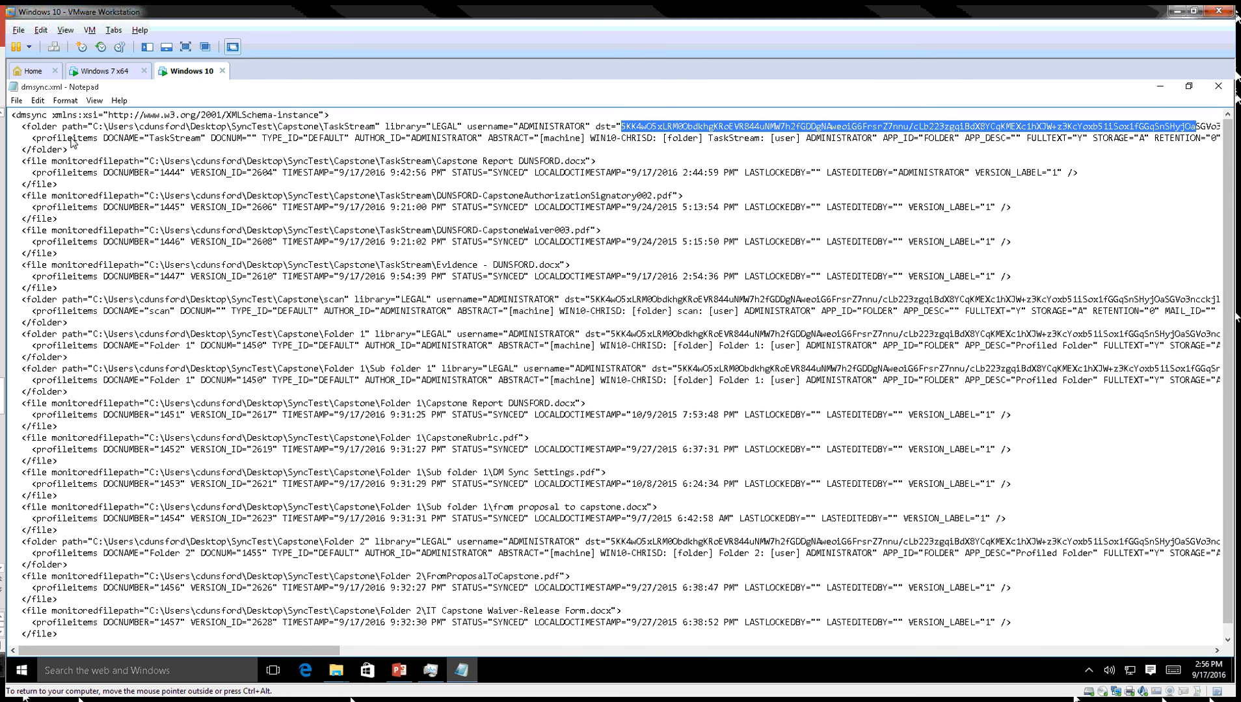
{"action": "left_click", "coordinate": [173, 142]}
{"action": "double_click", "coordinate": [145, 142]}
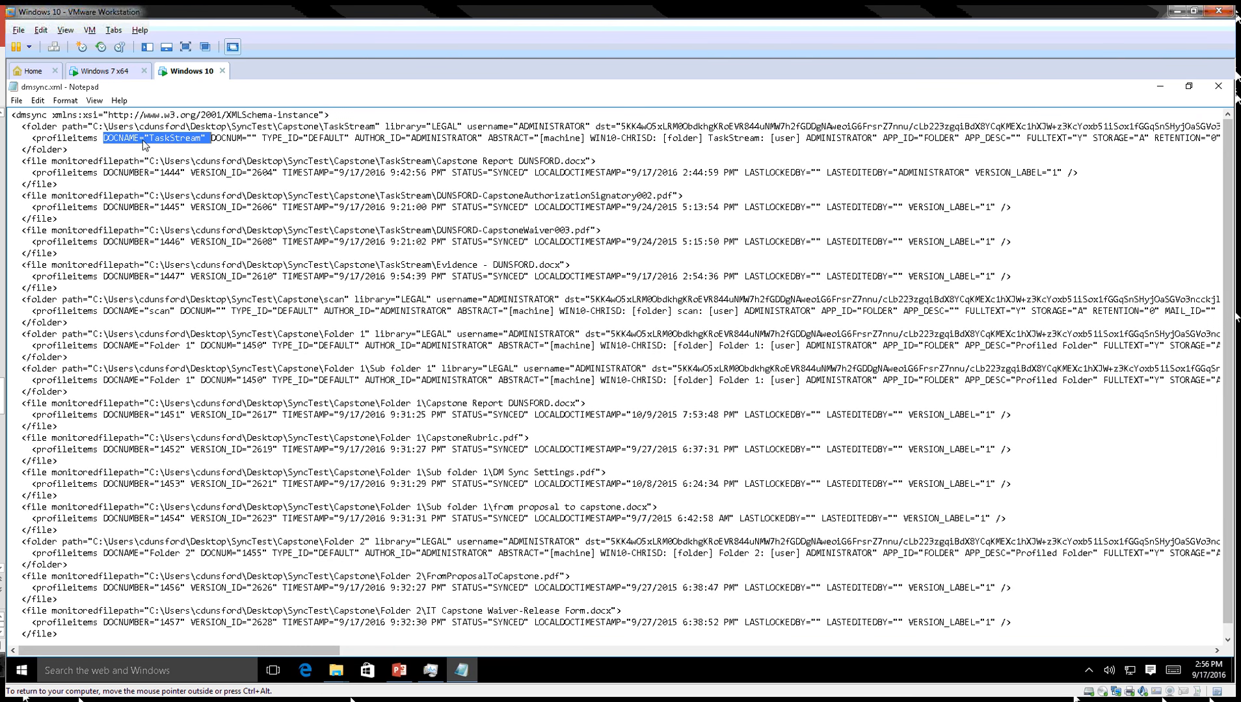
{"action": "left_click", "coordinate": [195, 142]}
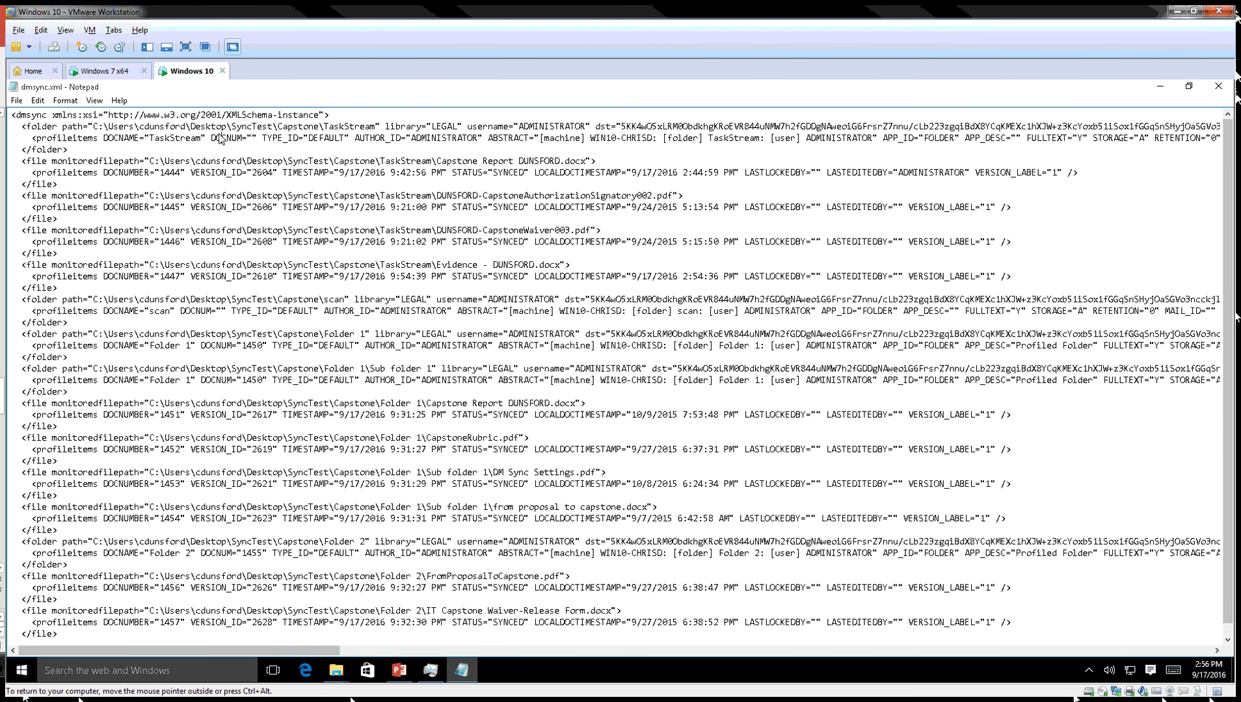
{"action": "double_click", "coordinate": [220, 139]}
{"action": "double_click", "coordinate": [186, 141]}
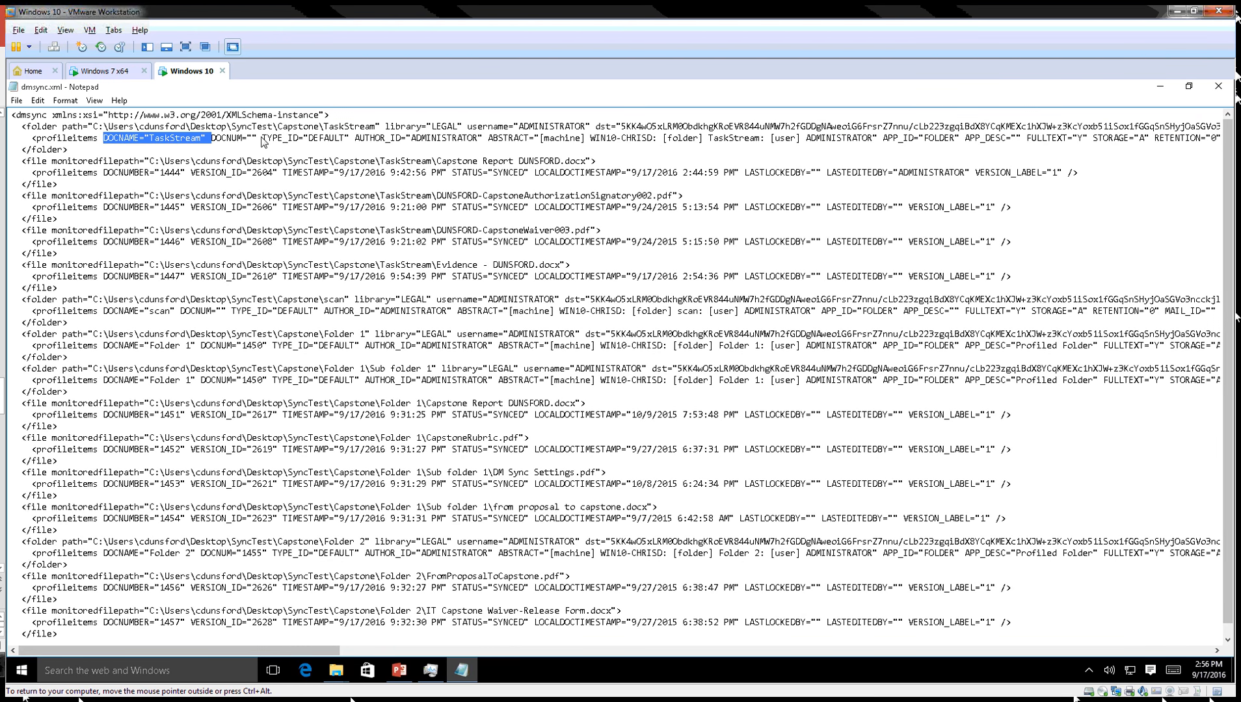
{"action": "left_click", "coordinate": [440, 140]}
{"action": "double_click", "coordinate": [441, 140]}
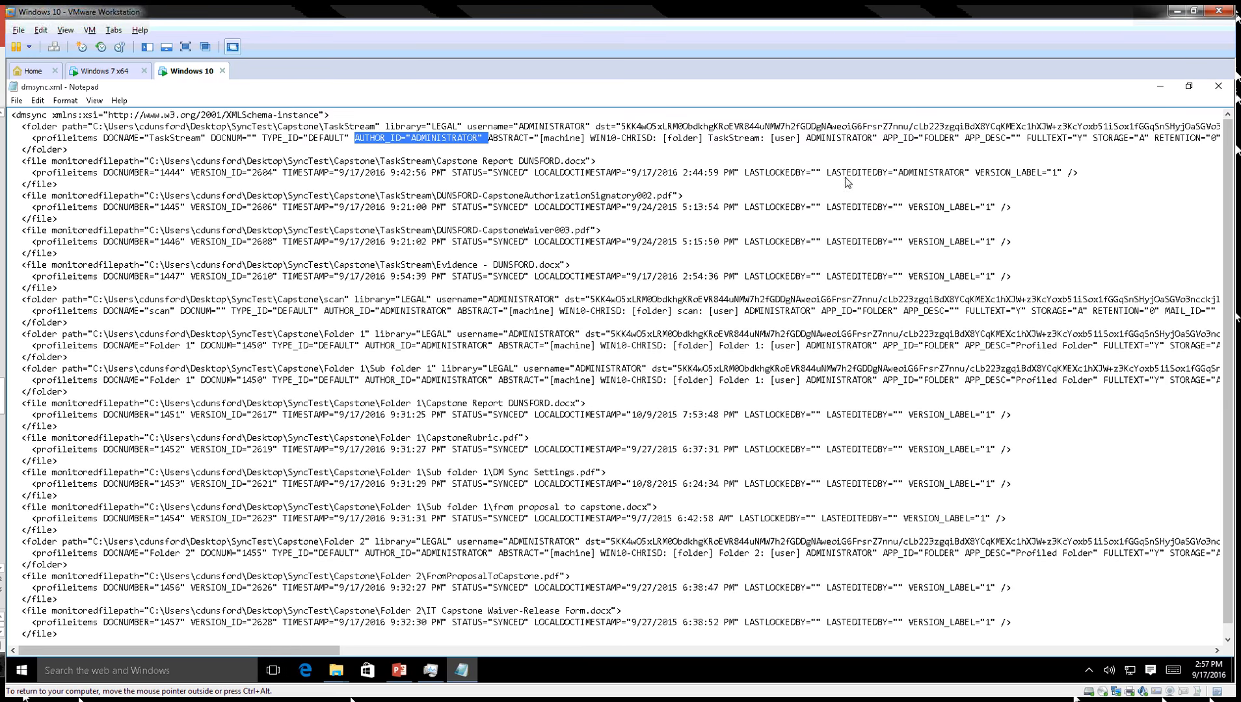
Review the folder path and the first file's DOCNUMBER and LASTEDITEDBY="ADMINISTRATOR" attributes.
{"action": "left_click_drag", "start_coordinate": [32, 128], "coordinate": [58, 164]}
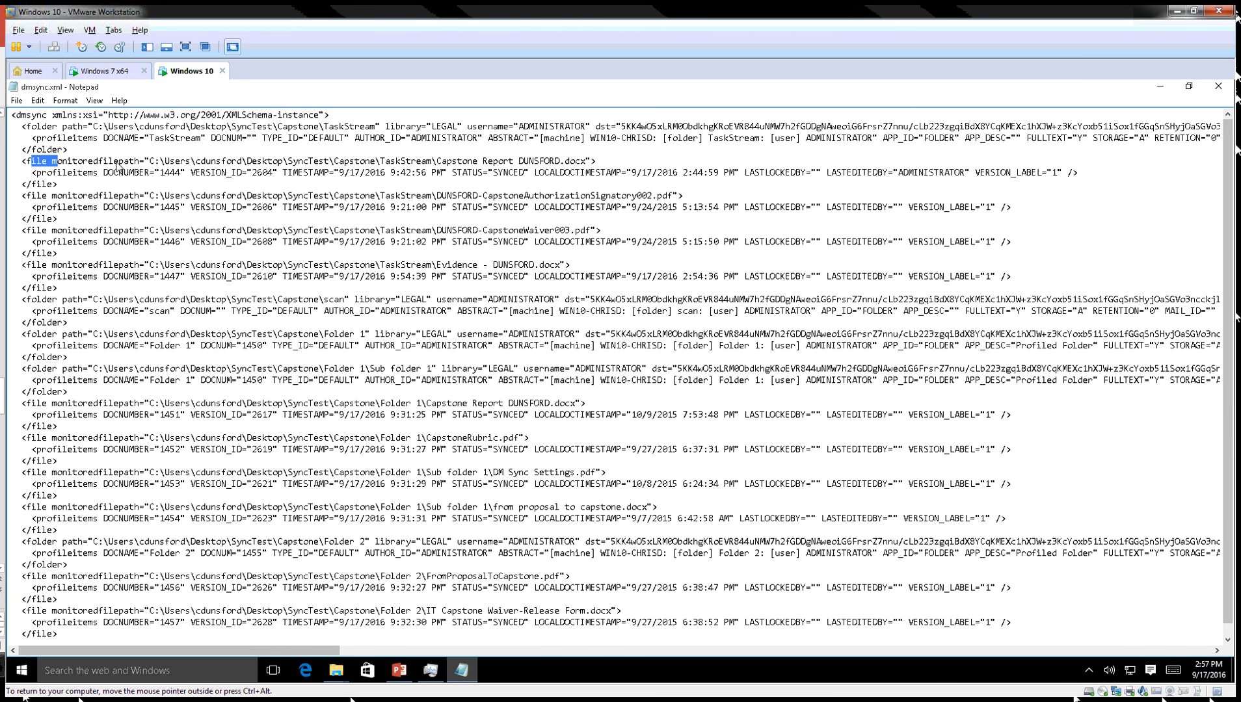
{"action": "left_click_drag", "start_coordinate": [148, 163], "coordinate": [170, 175]}
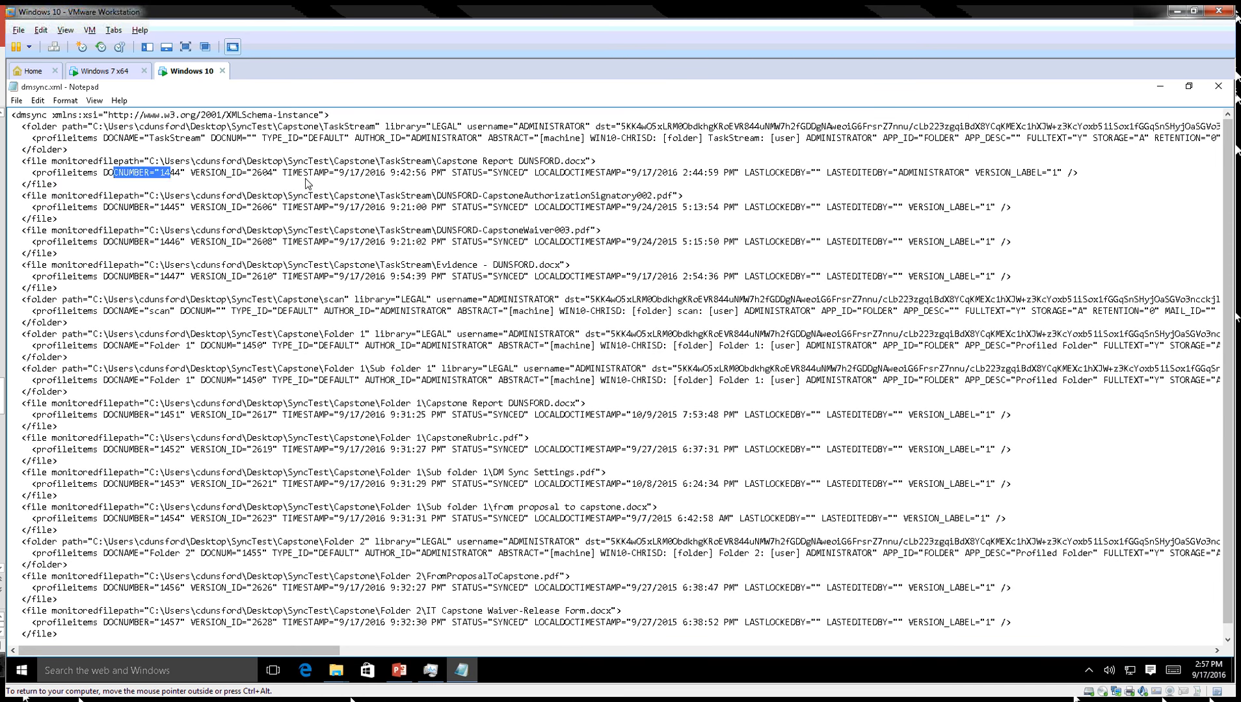
{"action": "left_click", "coordinate": [245, 185]}
{"action": "left_click_drag", "start_coordinate": [872, 175], "coordinate": [964, 176]}
{"action": "double_click", "coordinate": [911, 174]}
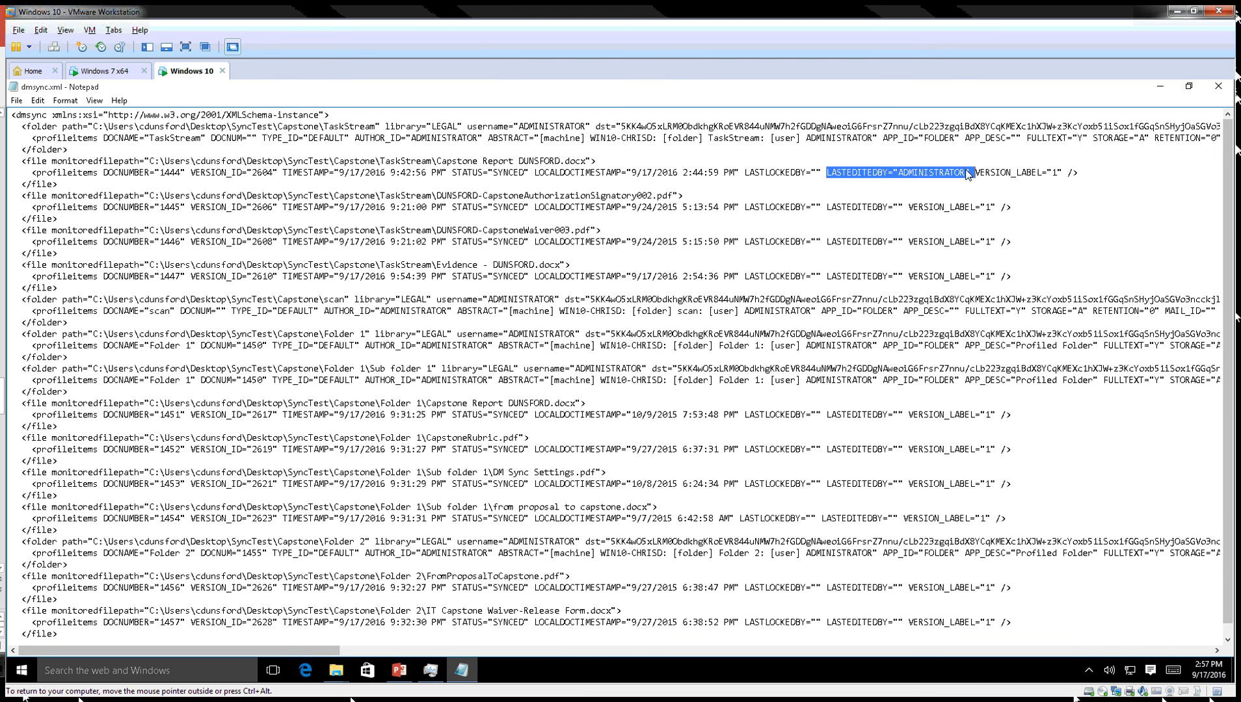
{"action": "left_click_drag", "start_coordinate": [965, 175], "coordinate": [898, 173]}
{"action": "scroll", "coordinate": [968, 238], "scroll_direction": "down", "scroll_amount": 1}
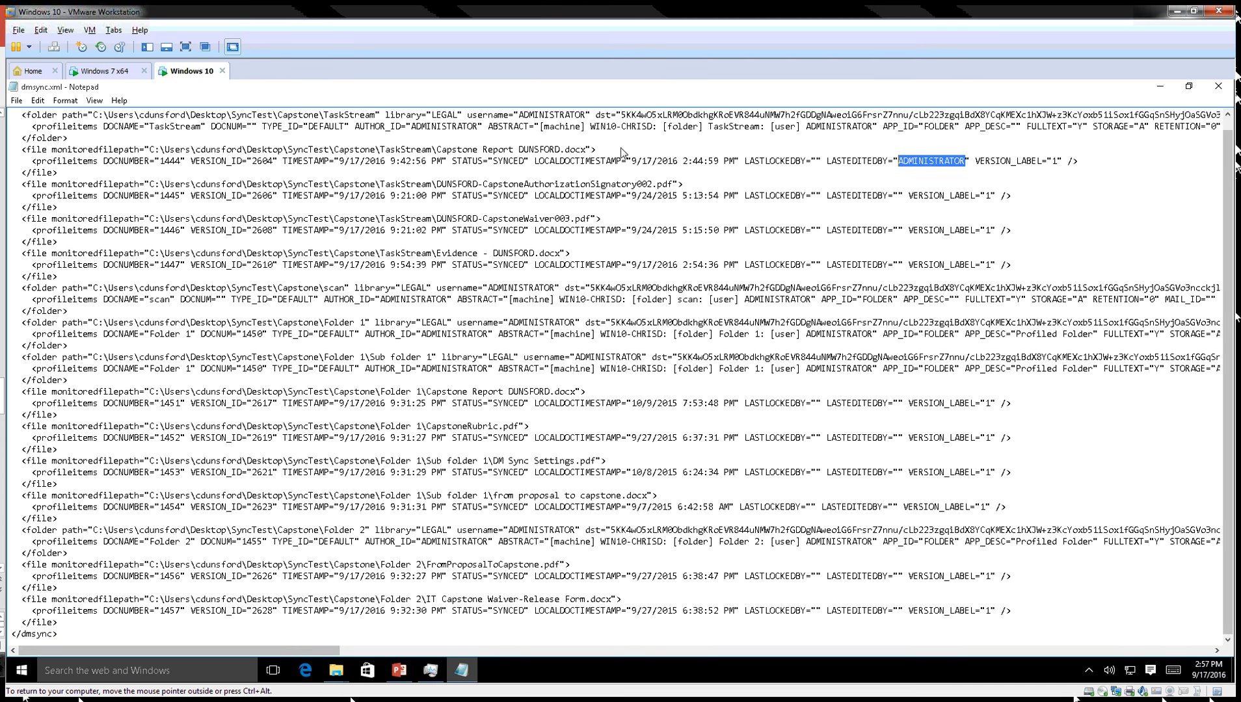
{"action": "scroll", "coordinate": [173, 374], "scroll_direction": "up", "scroll_amount": 1}
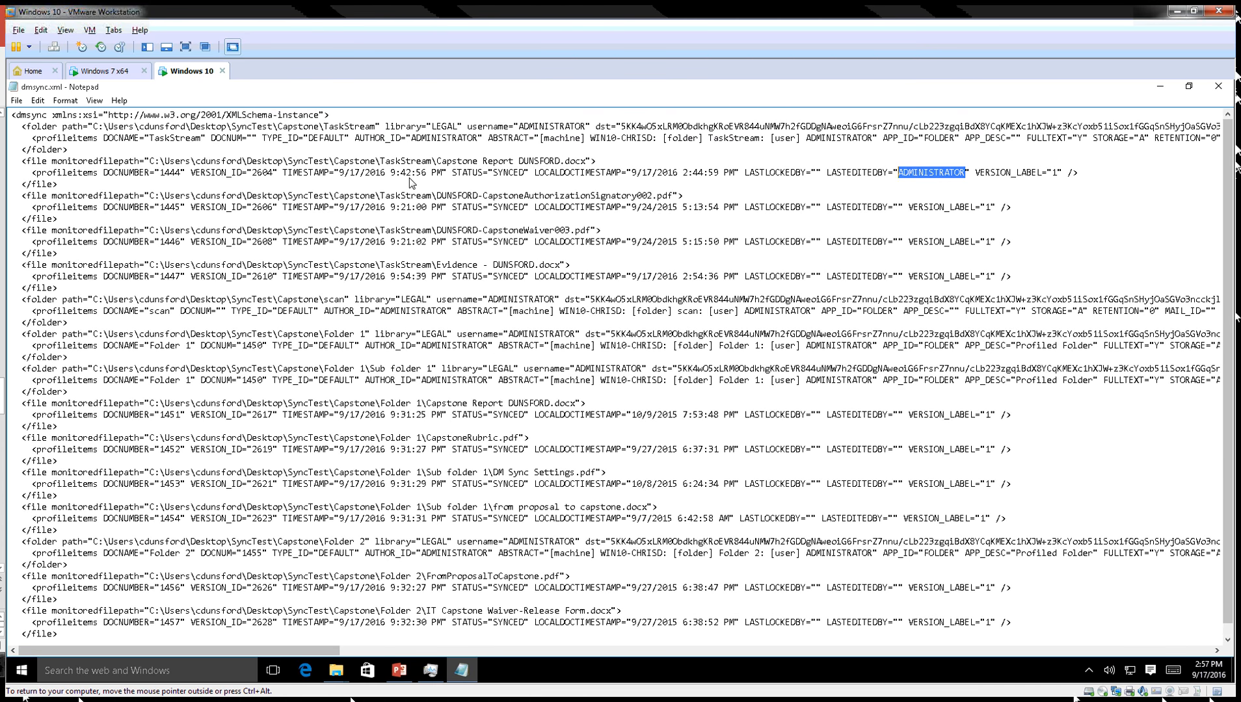
{"action": "left_click", "coordinate": [154, 186]}
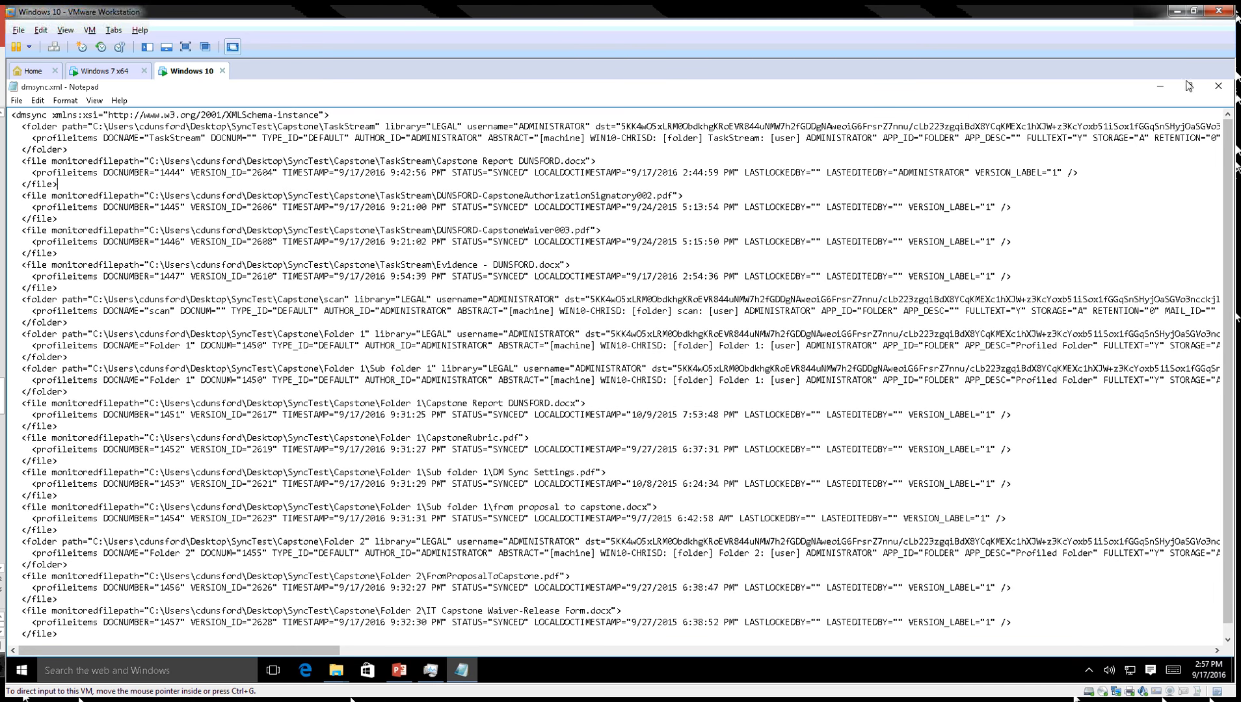
Open eDOCS DM Sync Manager from the tray, check the managed folder tree including Folder 1, then close it.
{"action": "left_click", "coordinate": [1160, 86]}
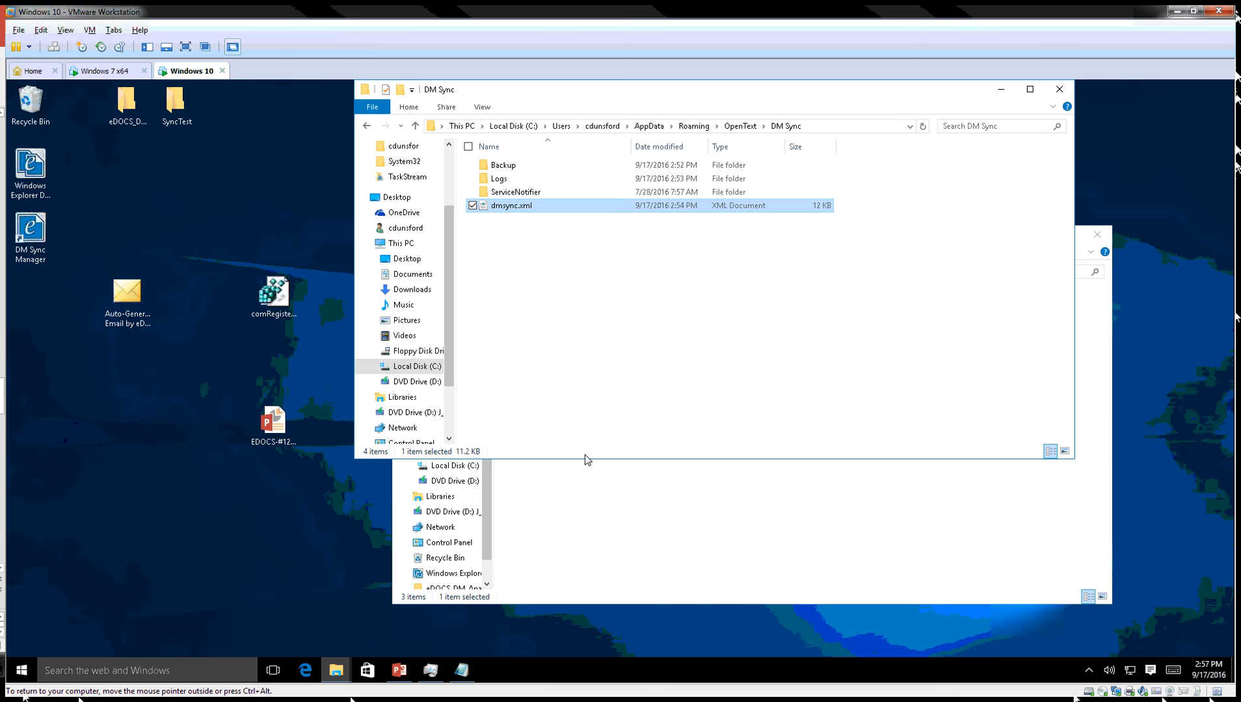
{"action": "left_click", "coordinate": [1089, 670]}
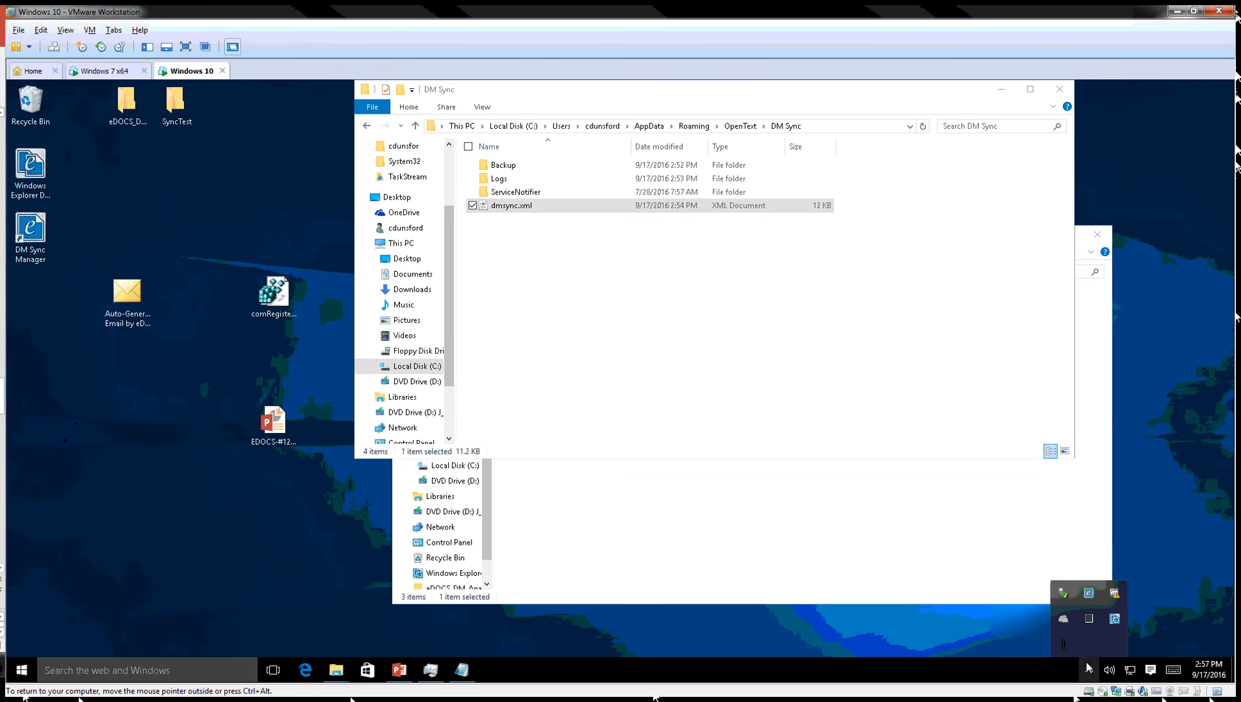
{"action": "left_click", "coordinate": [1095, 592]}
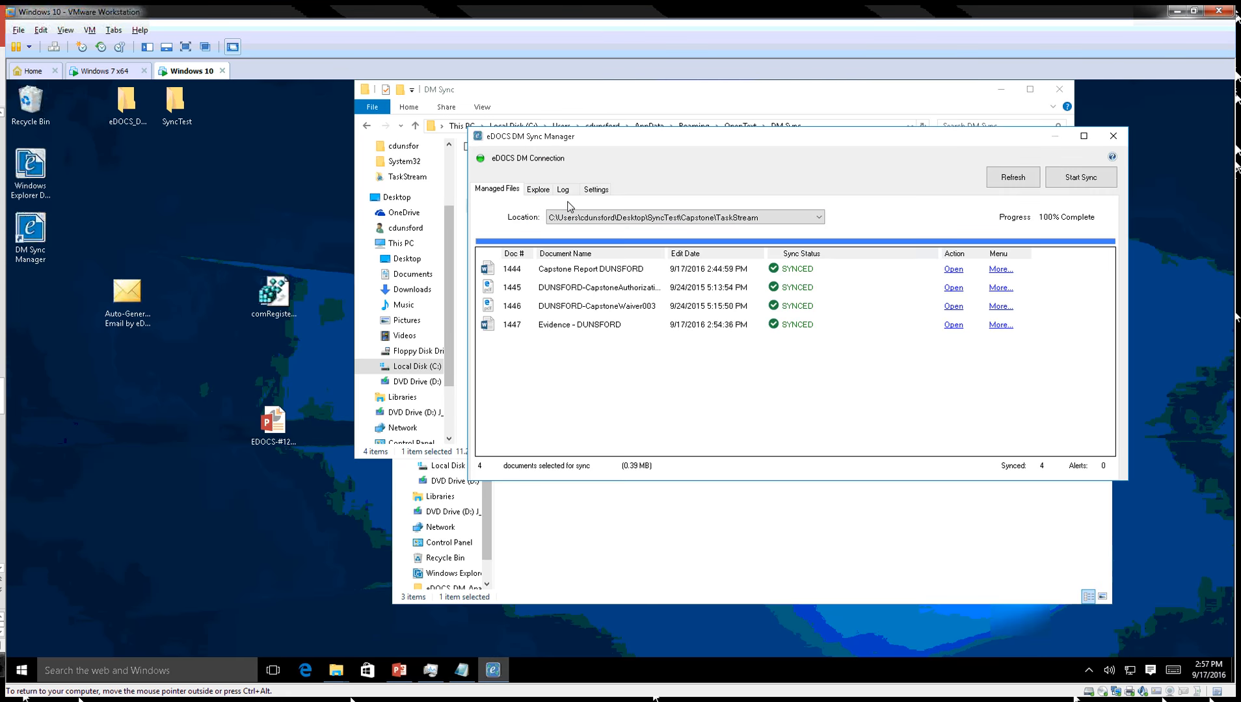
{"action": "left_click", "coordinate": [544, 195]}
{"action": "right_click", "coordinate": [547, 274]}
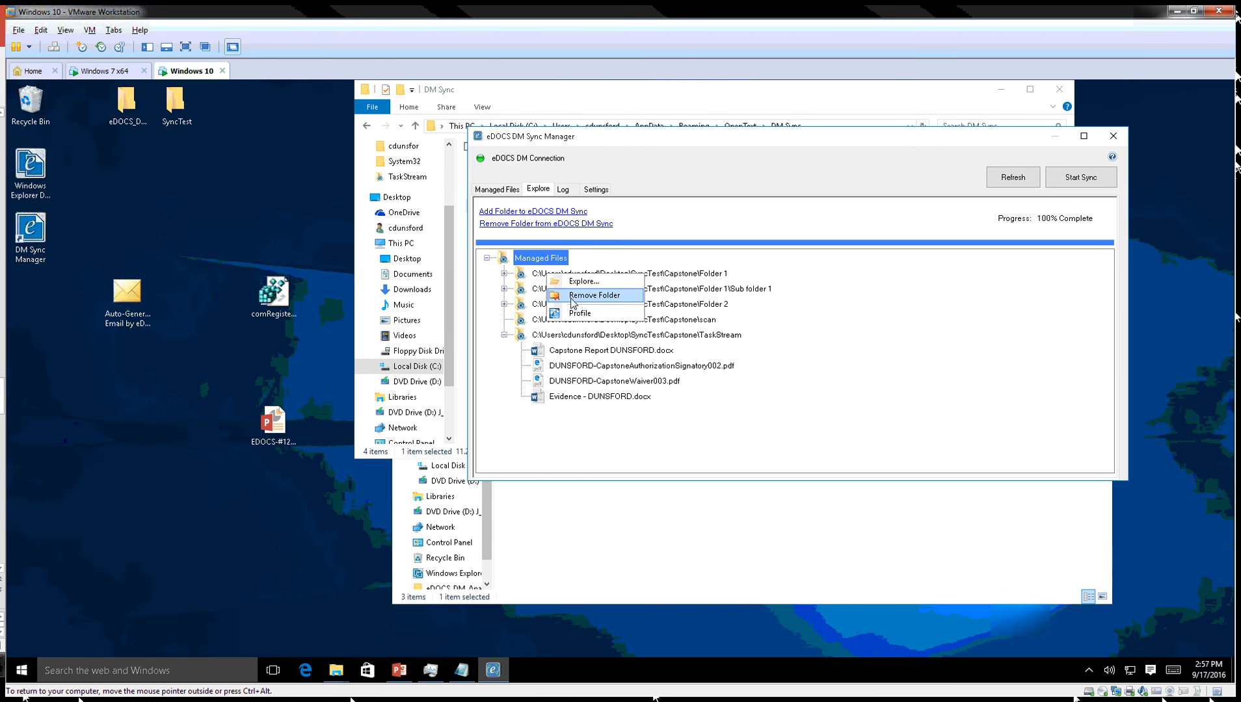
{"action": "left_click", "coordinate": [723, 213]}
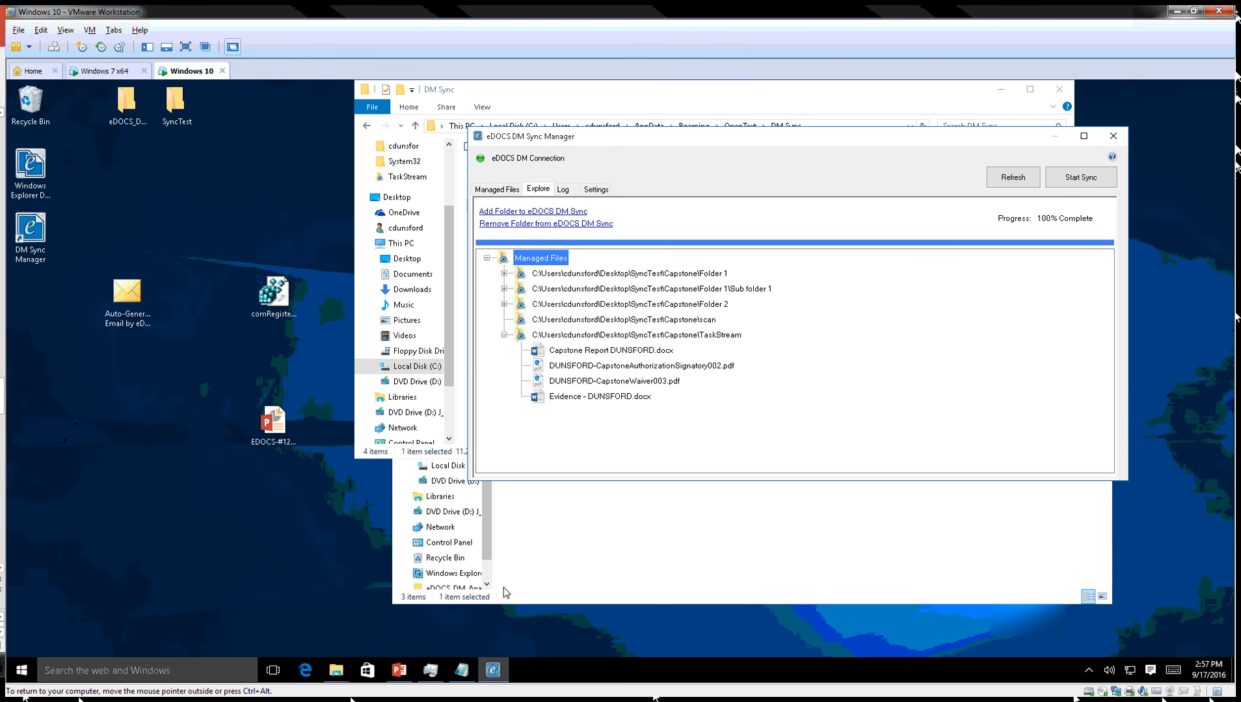
{"action": "left_click", "coordinate": [1114, 138]}
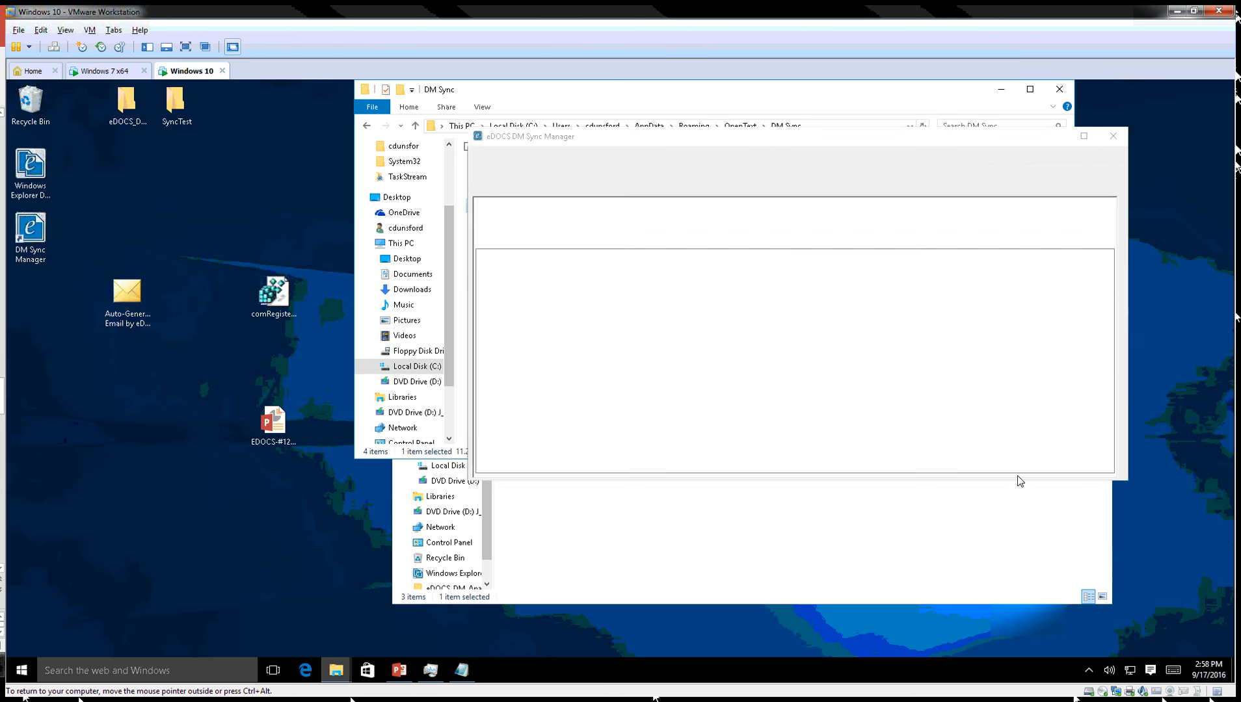
Exit DM Sync completely from its tray icon menu.
{"action": "left_click", "coordinate": [1089, 671]}
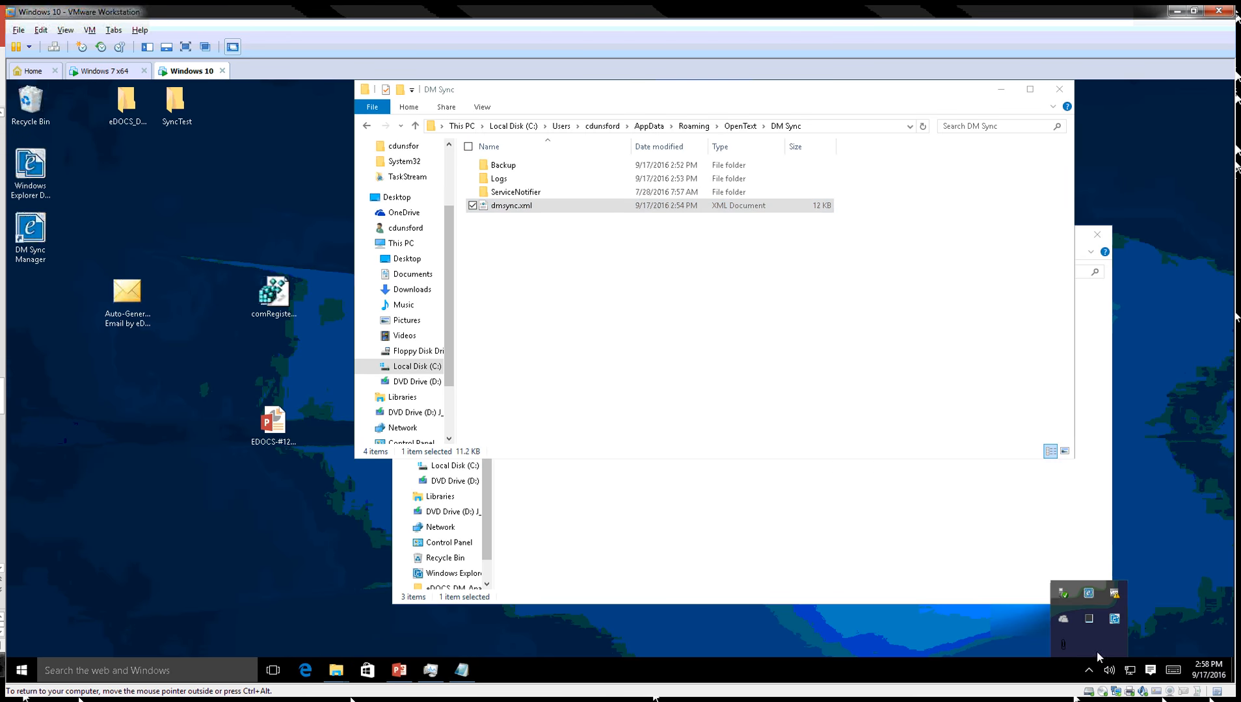
{"action": "right_click", "coordinate": [1093, 591]}
{"action": "left_click", "coordinate": [1050, 630]}
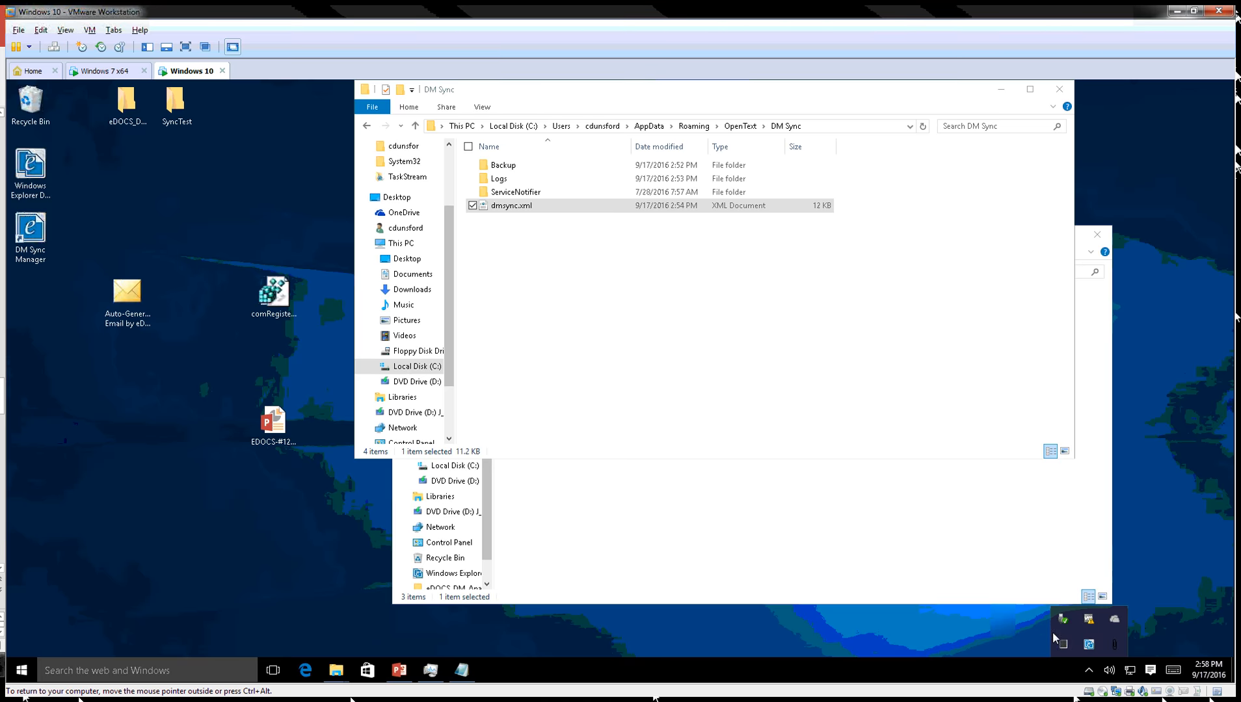
{"action": "left_click", "coordinate": [586, 248]}
Select all dmsync.xml text from the first folder entry through the last file entry.
{"action": "left_click", "coordinate": [463, 669]}
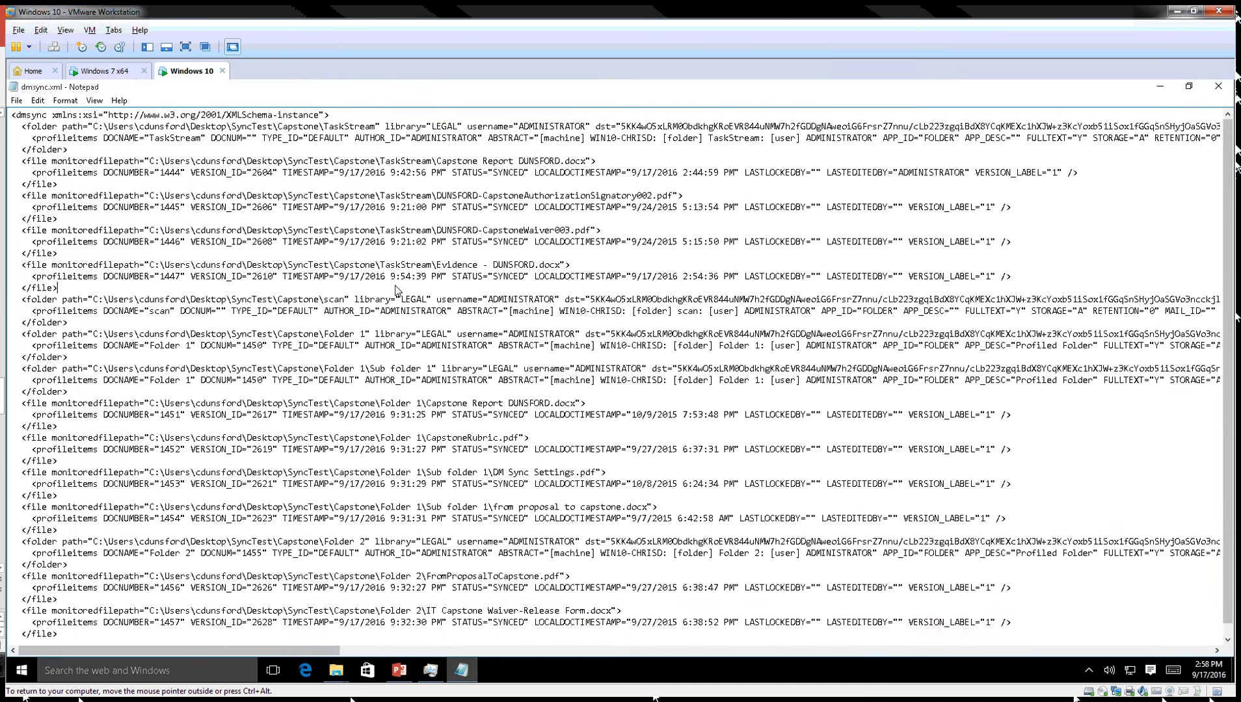
{"action": "left_click_drag", "start_coordinate": [22, 129], "coordinate": [154, 278]}
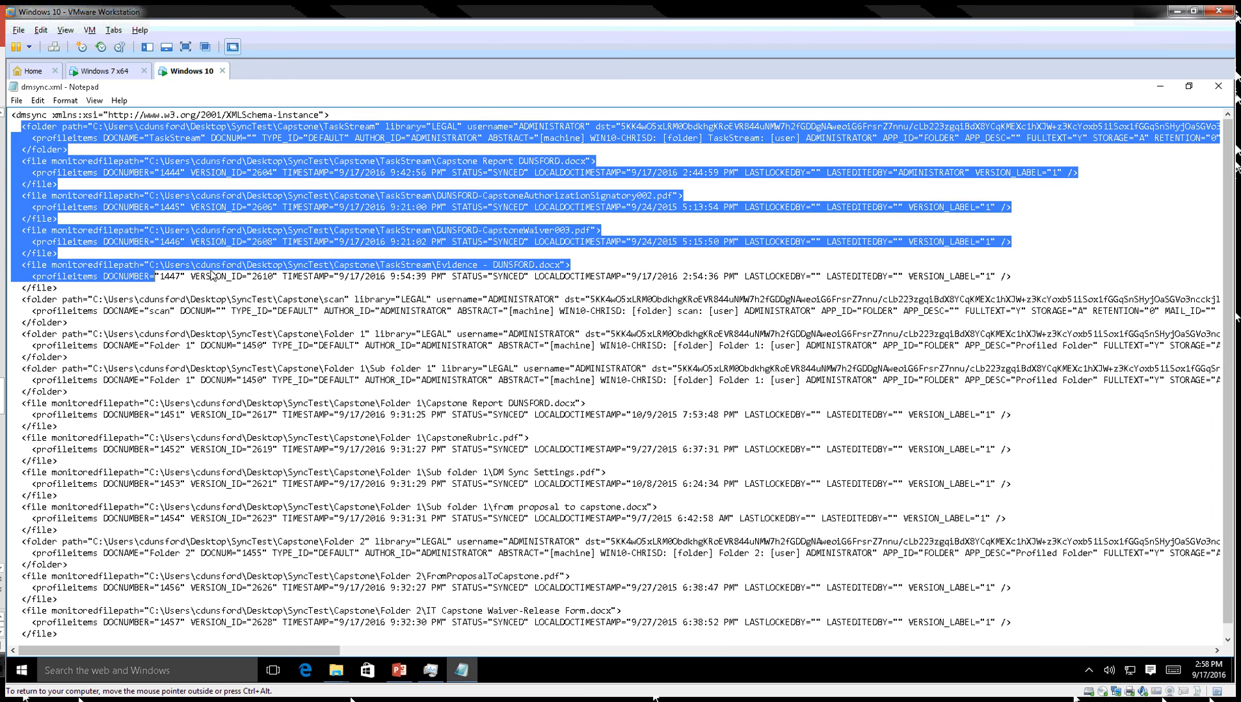
{"action": "scroll", "coordinate": [233, 289], "scroll_direction": "down", "scroll_amount": 1}
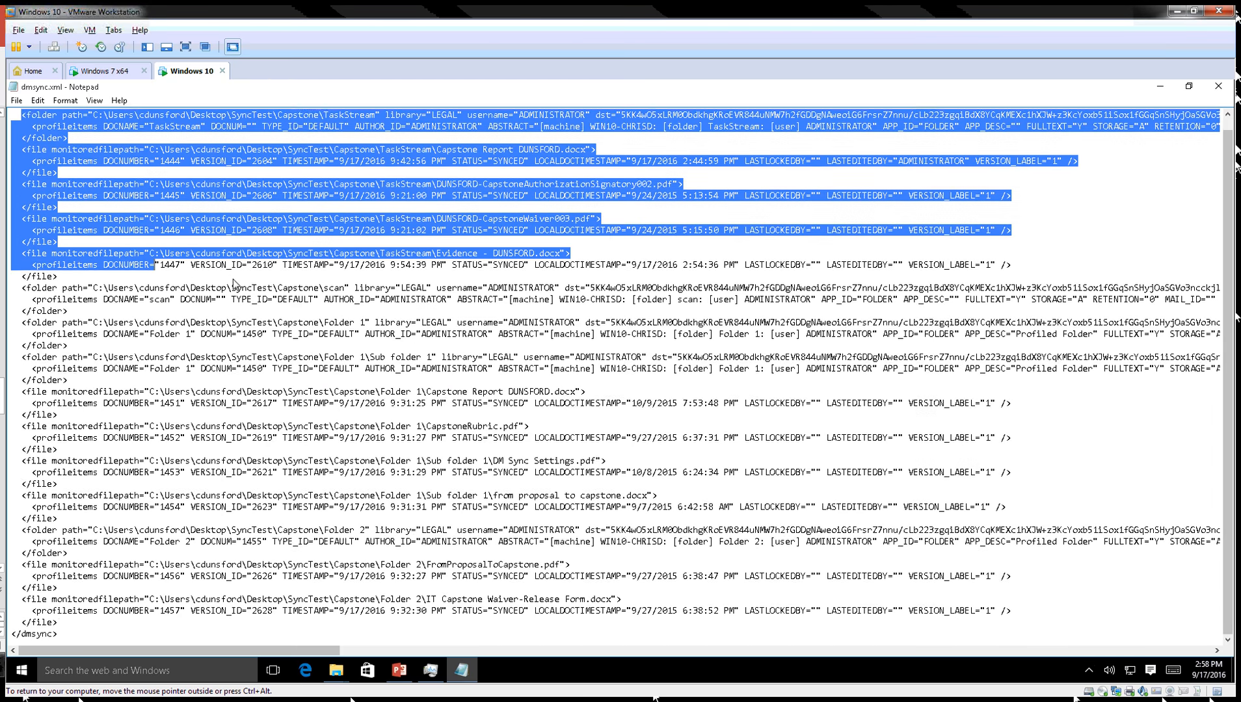
{"action": "left_click", "coordinate": [62, 624], "text": "shift"}
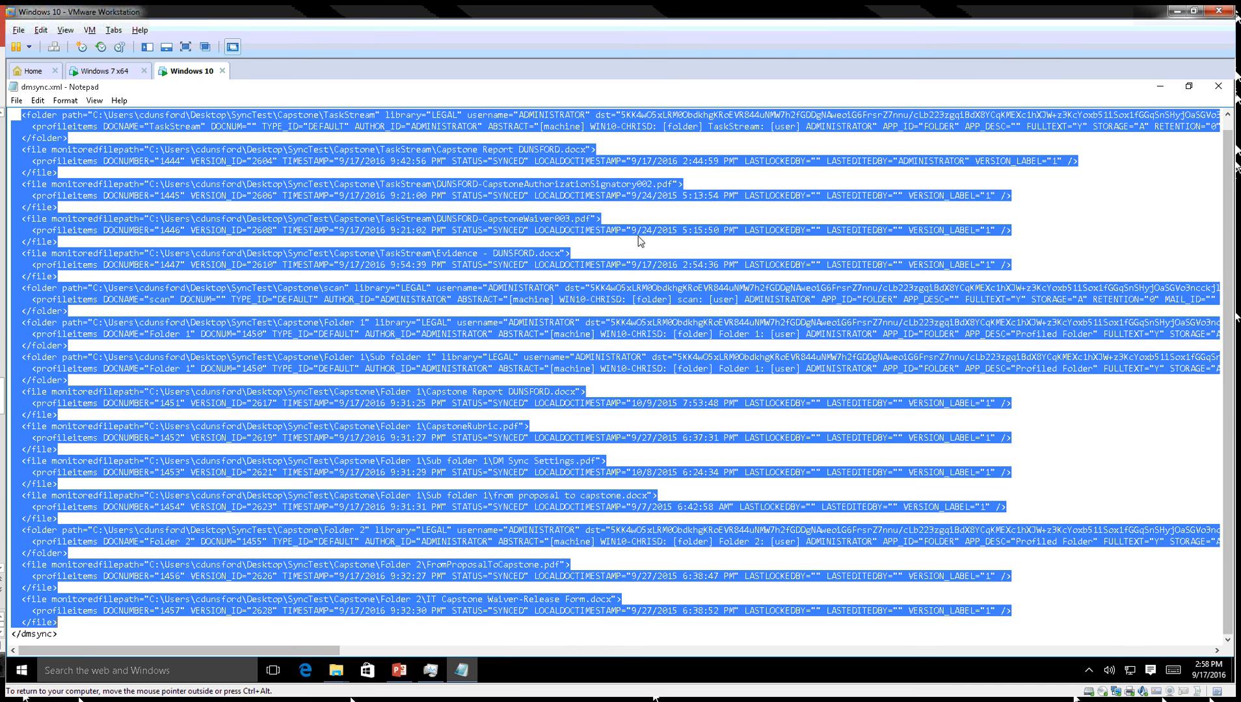
Close Notepad and delete dmsync.xml from the DM Sync folder.
{"action": "left_click", "coordinate": [1223, 92]}
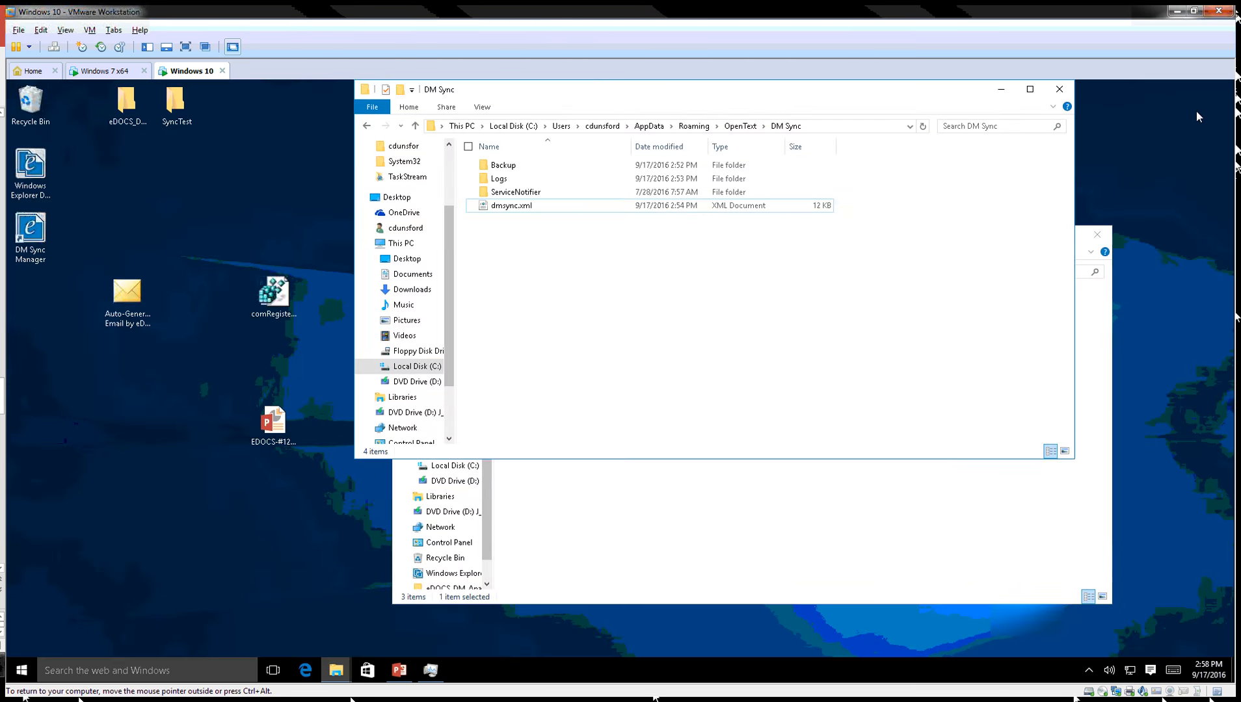
{"action": "left_click", "coordinate": [495, 208]}
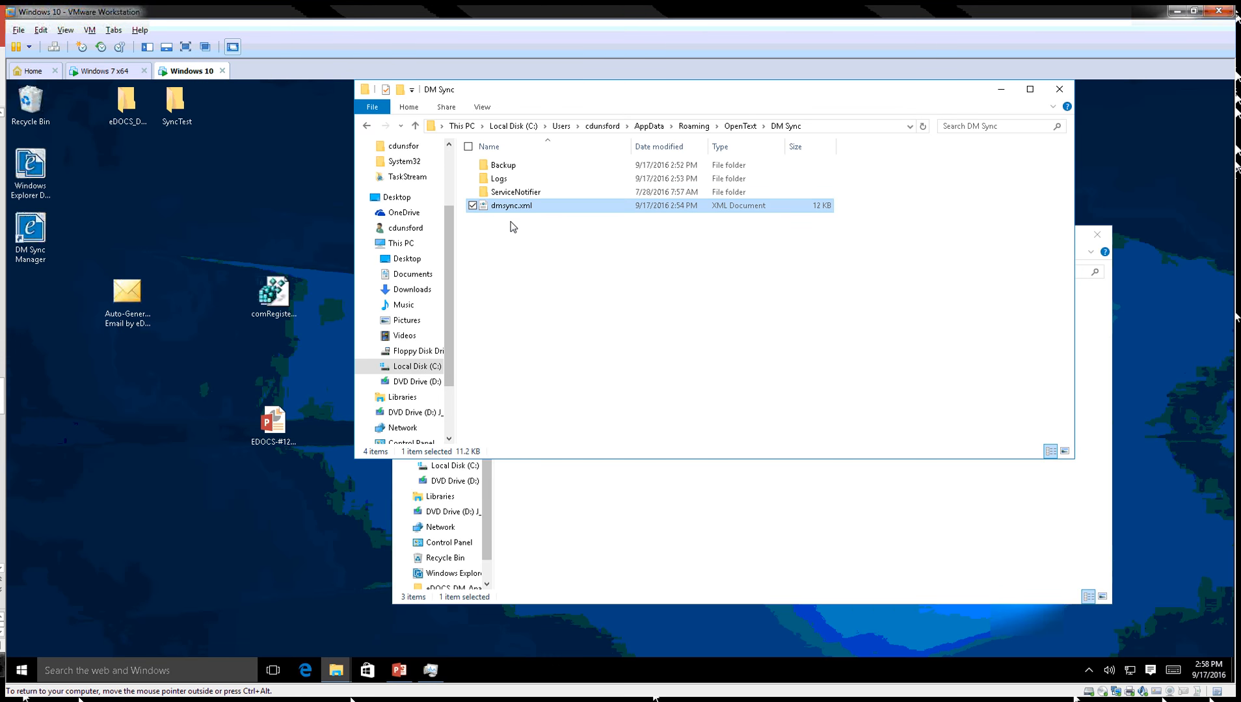
{"action": "key", "text": "Delete"}
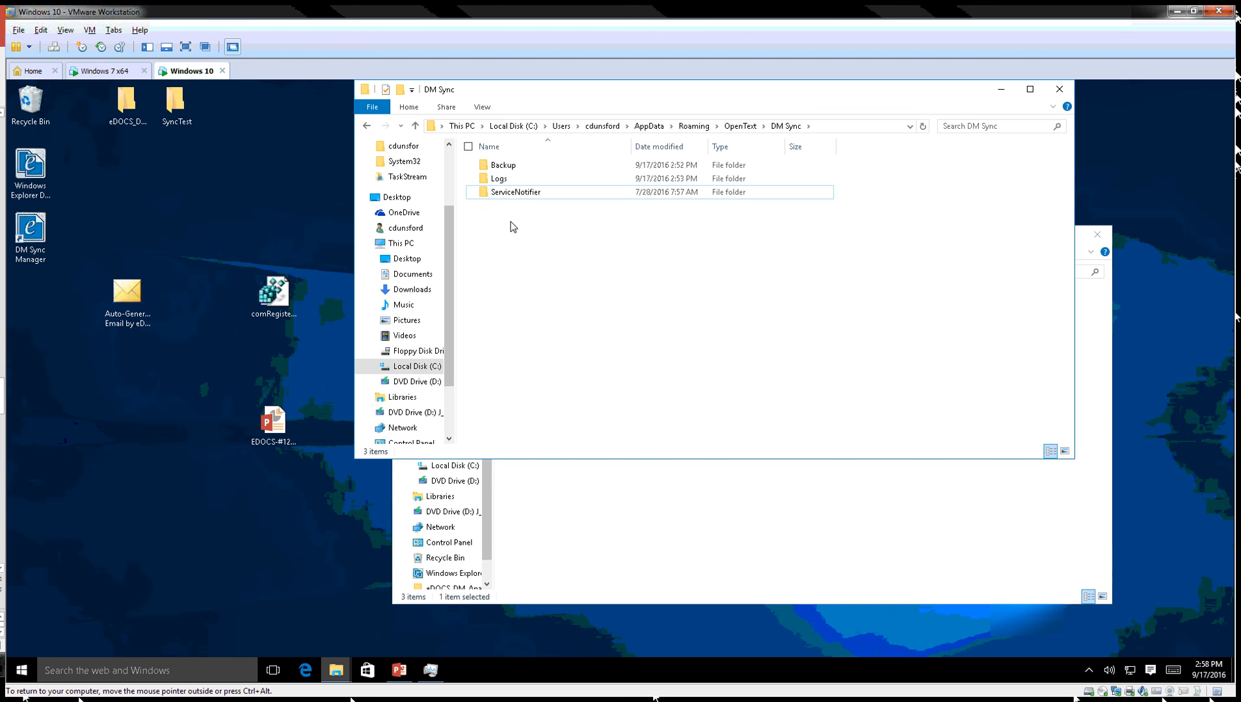
Relaunch DM Sync Manager from the desktop and return to the DM Sync folder window to see the new dmsync.xml.
{"action": "left_click", "coordinate": [1001, 90]}
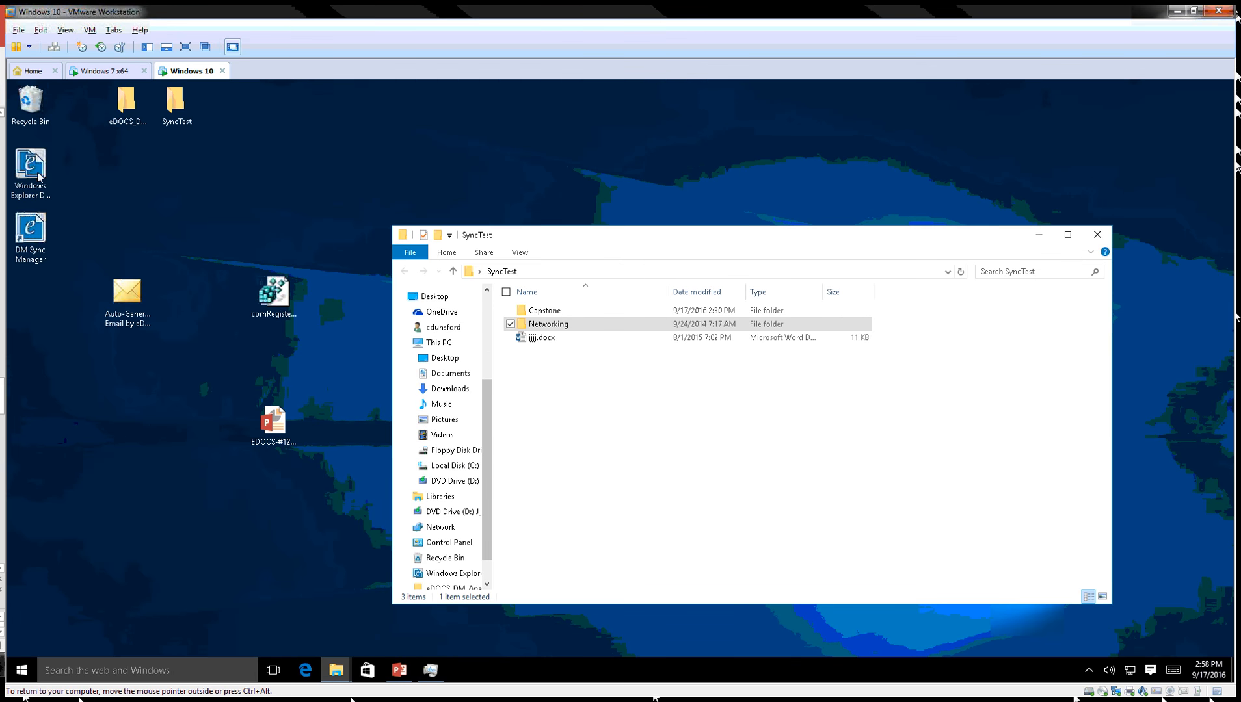
{"action": "left_click", "coordinate": [30, 231]}
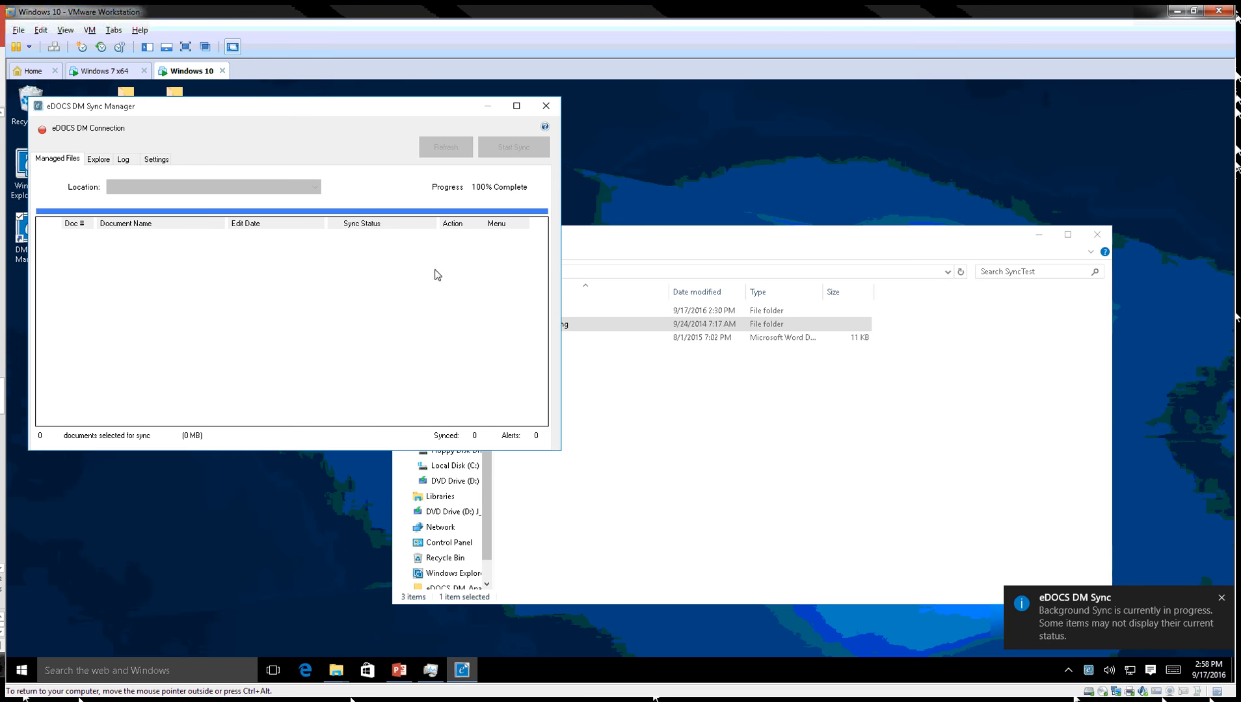
{"action": "left_click_drag", "start_coordinate": [208, 111], "coordinate": [339, 112]}
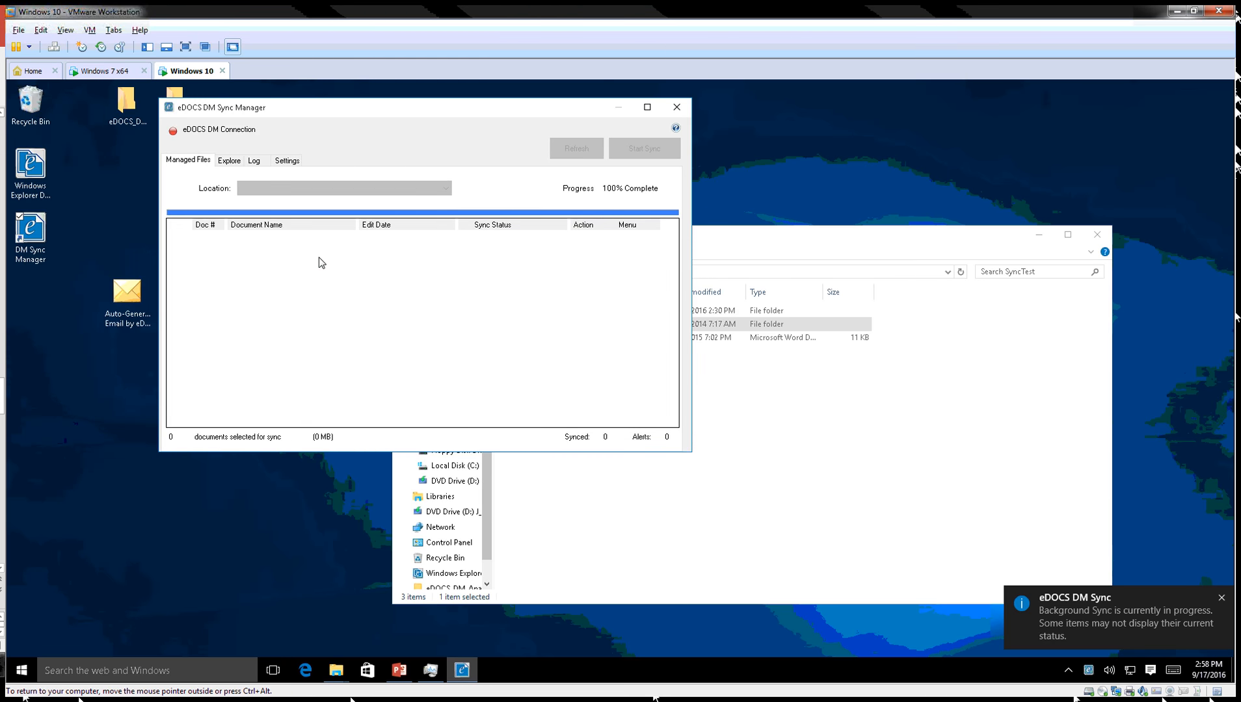
{"action": "left_click", "coordinate": [753, 239]}
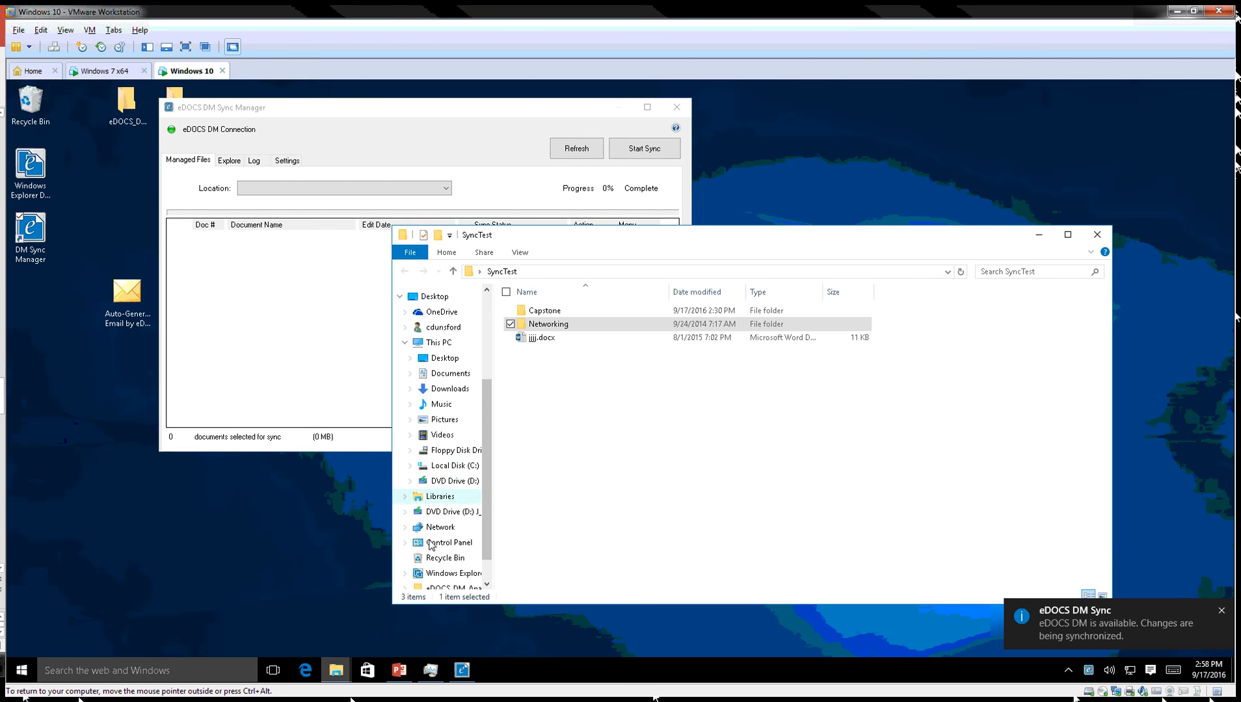
{"action": "left_click", "coordinate": [337, 670]}
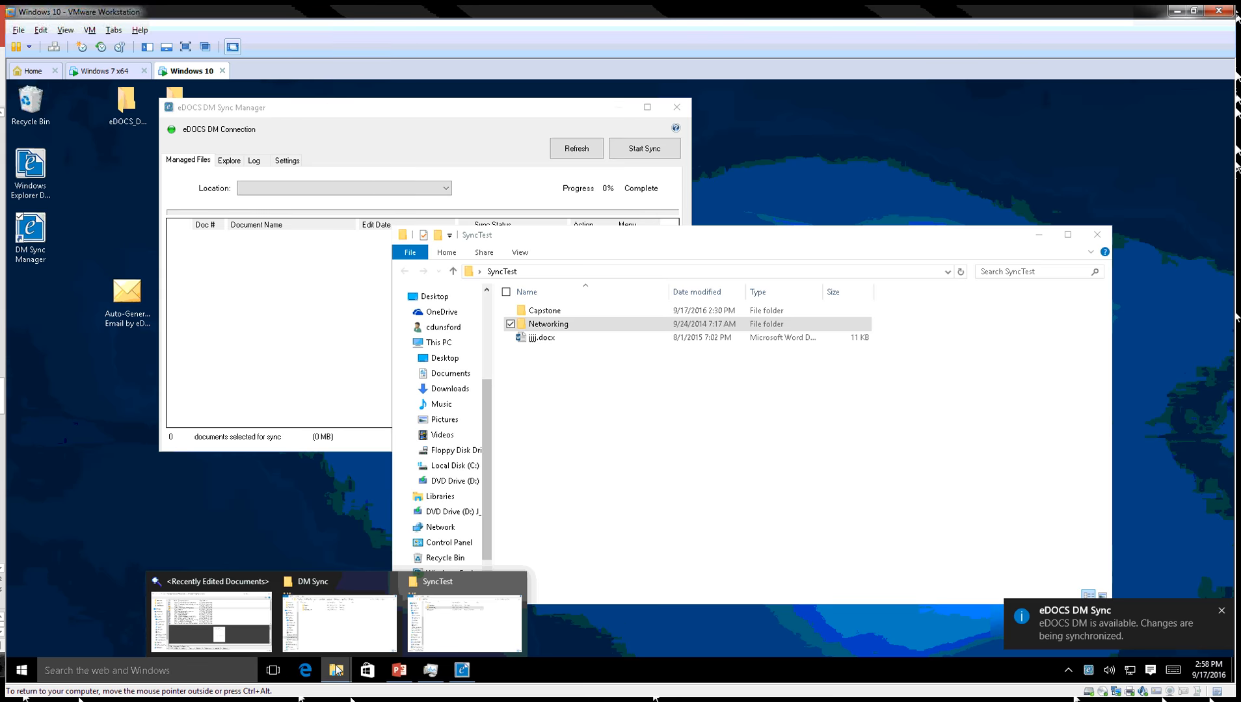
{"action": "left_click", "coordinate": [328, 629]}
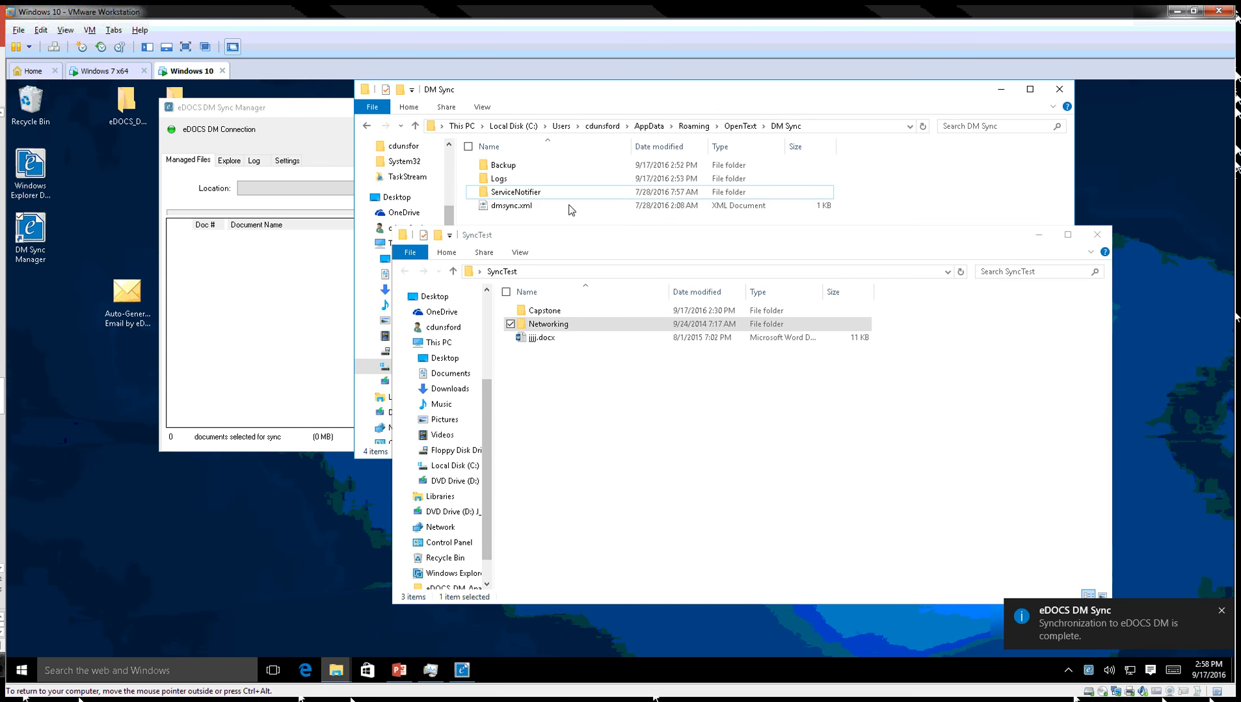